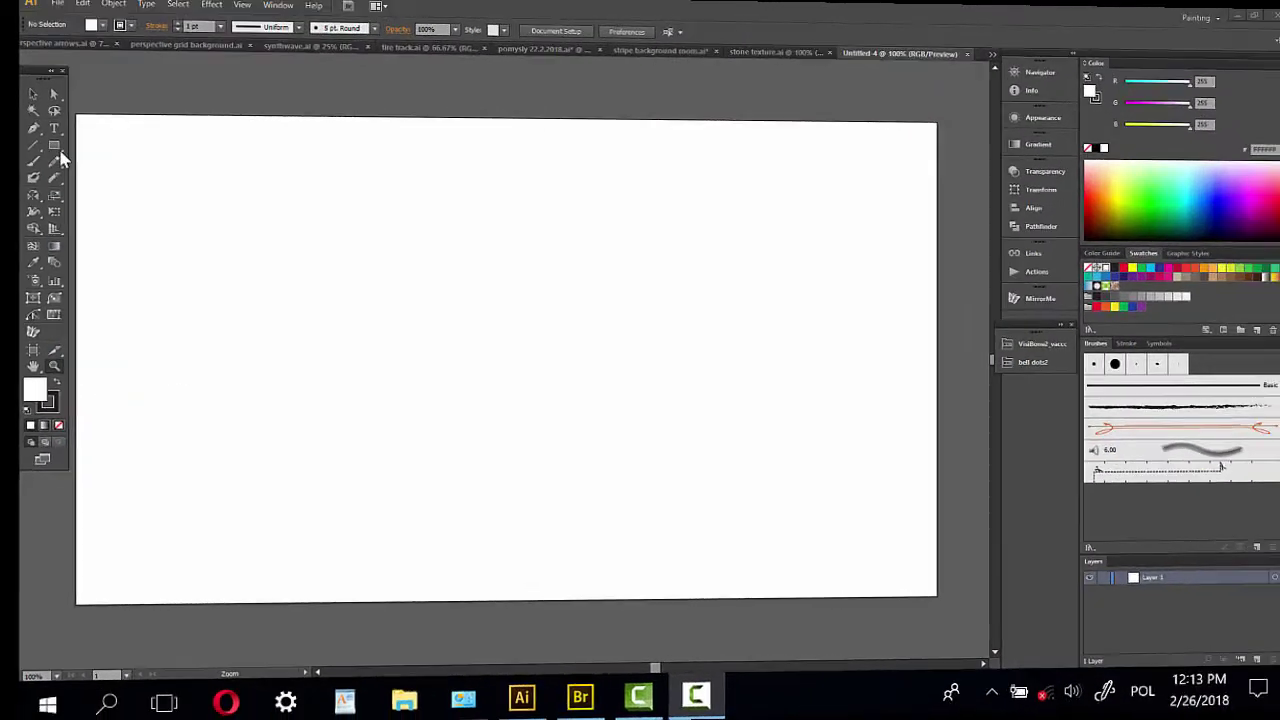
Open the Rectangle tool flyout to reach the Polygon Tool
{"action": "left_click_drag", "start_coordinate": [34, 149], "coordinate": [72, 200]}
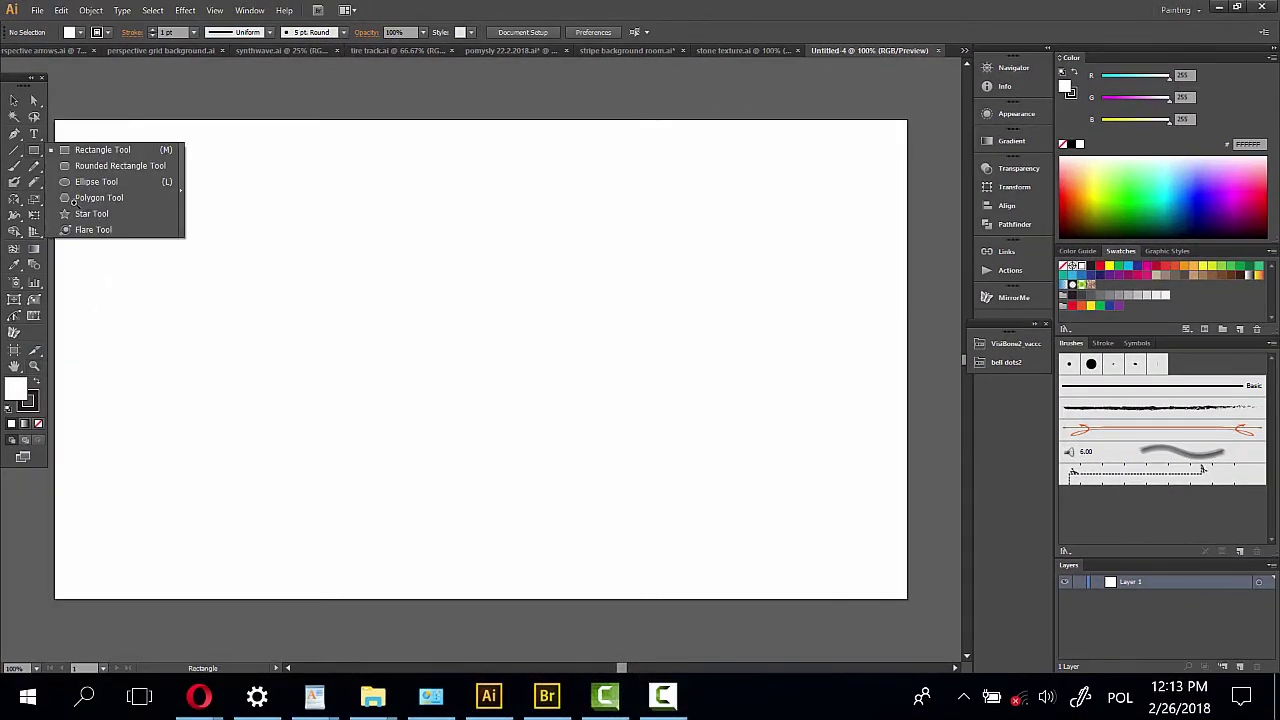
Draw a hexagon with a near-black fill (35, 31, 32) and no stroke
{"action": "left_click", "coordinate": [120, 198]}
{"action": "mouse_move", "coordinate": [203, 213]}
{"action": "left_mouse_down"}
{"action": "mouse_move", "coordinate": [234, 272]}
{"action": "mouse_move", "coordinate": [217, 262]}
{"action": "left_mouse_up"}
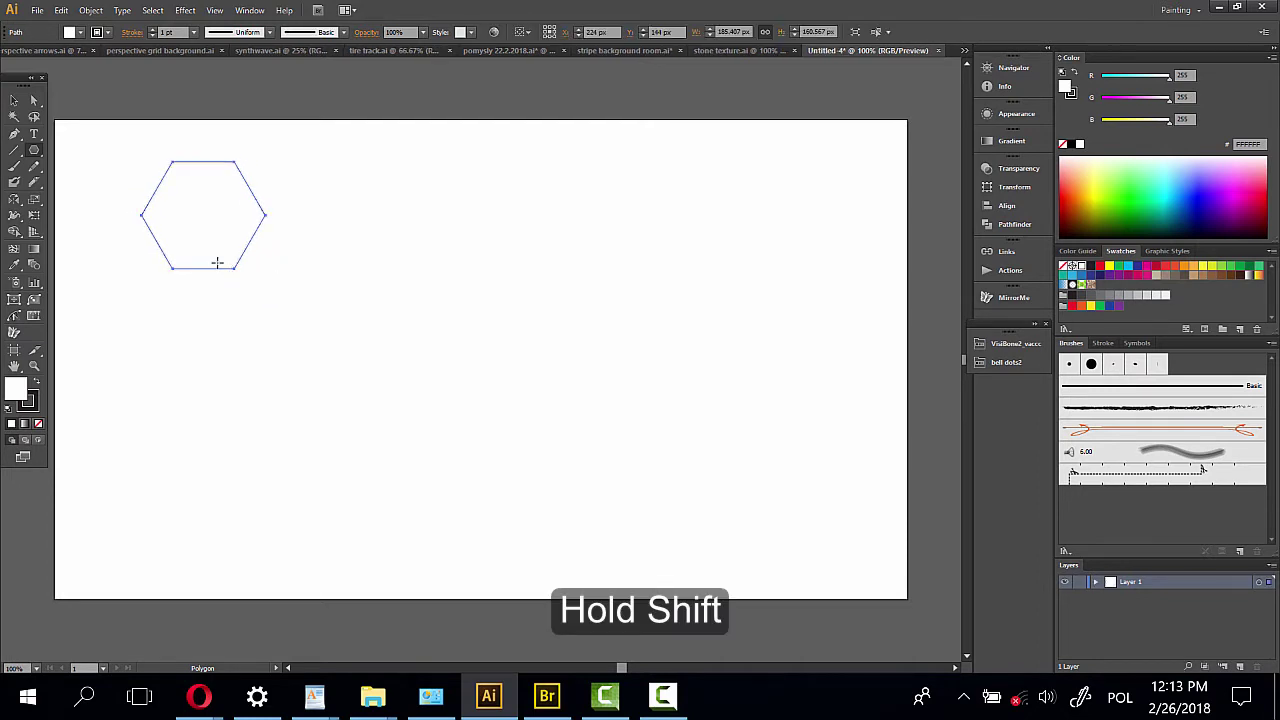
{"action": "left_click", "coordinate": [34, 384]}
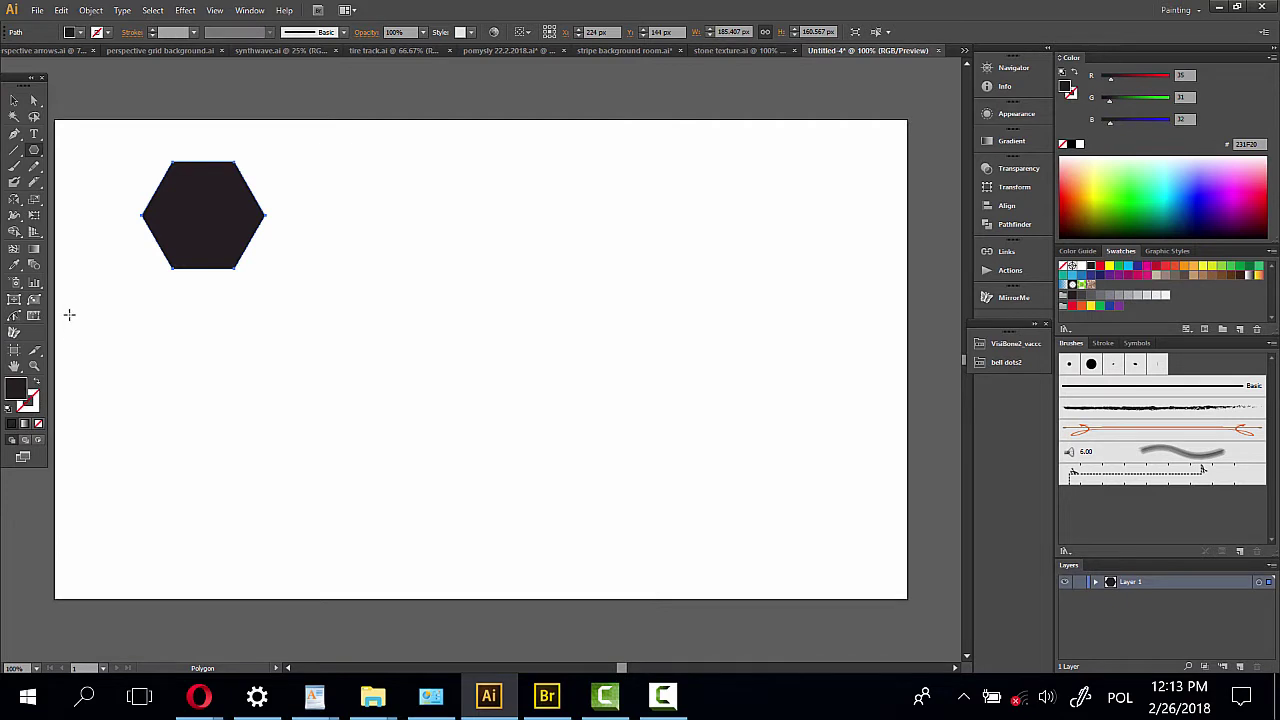
Move the hexagon toward the artboard centre and zoom in on it
{"action": "left_click", "coordinate": [15, 101]}
{"action": "left_click_drag", "start_coordinate": [251, 251], "coordinate": [478, 326]}
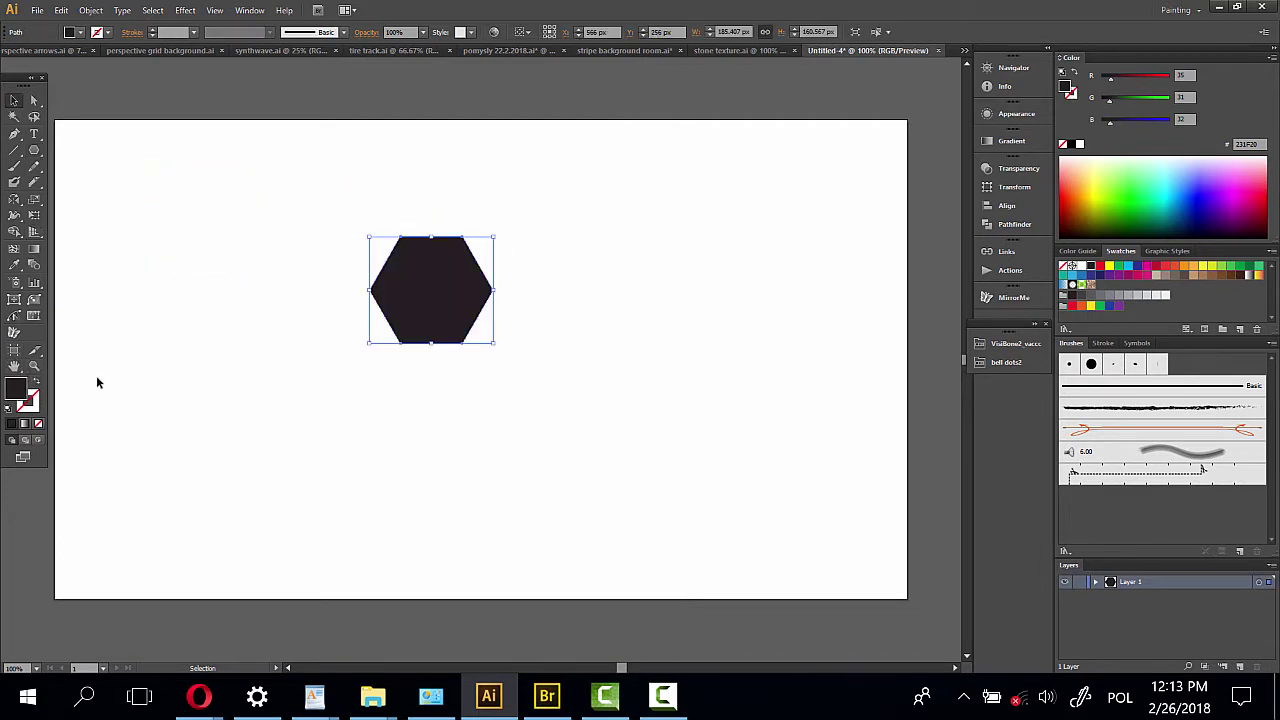
{"action": "left_click", "coordinate": [34, 366]}
{"action": "mouse_move", "coordinate": [336, 198]}
{"action": "left_mouse_down"}
{"action": "mouse_move", "coordinate": [515, 371]}
{"action": "mouse_move", "coordinate": [484, 333]}
{"action": "left_mouse_up"}
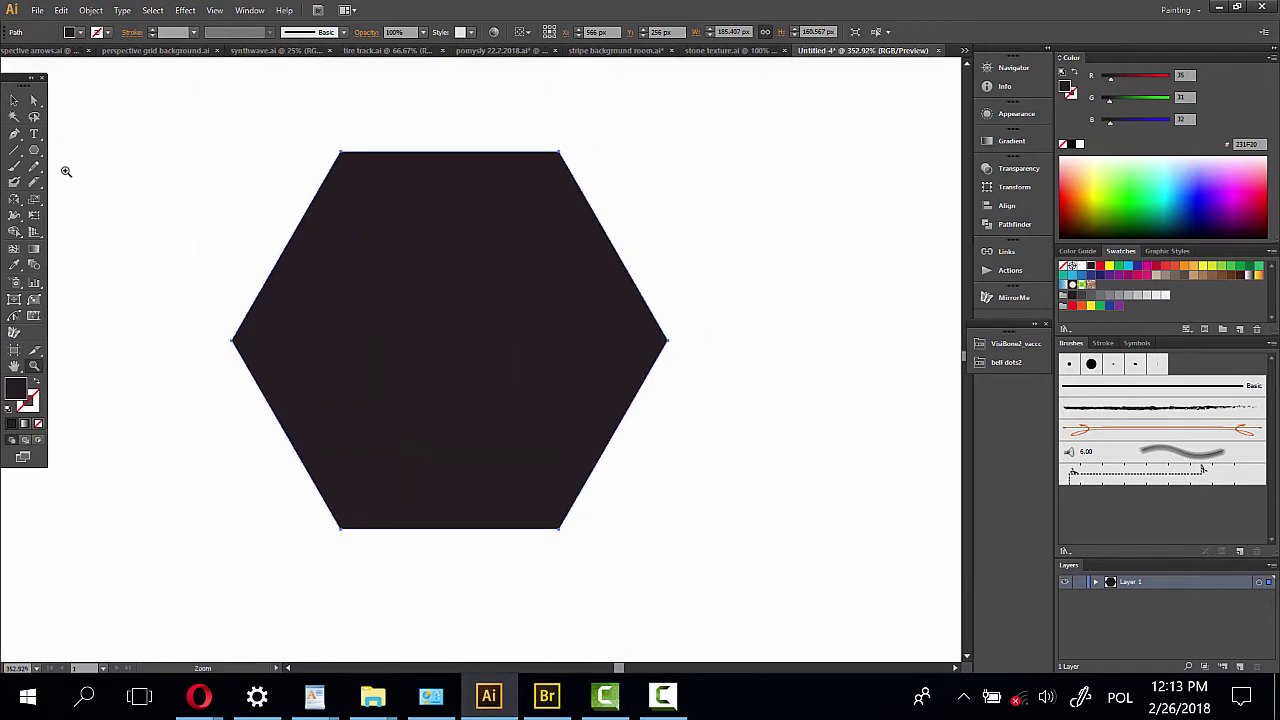
With the Knife tool, slice curved pieces off the top, left, right and lower-right edges
{"action": "left_click", "coordinate": [35, 182]}
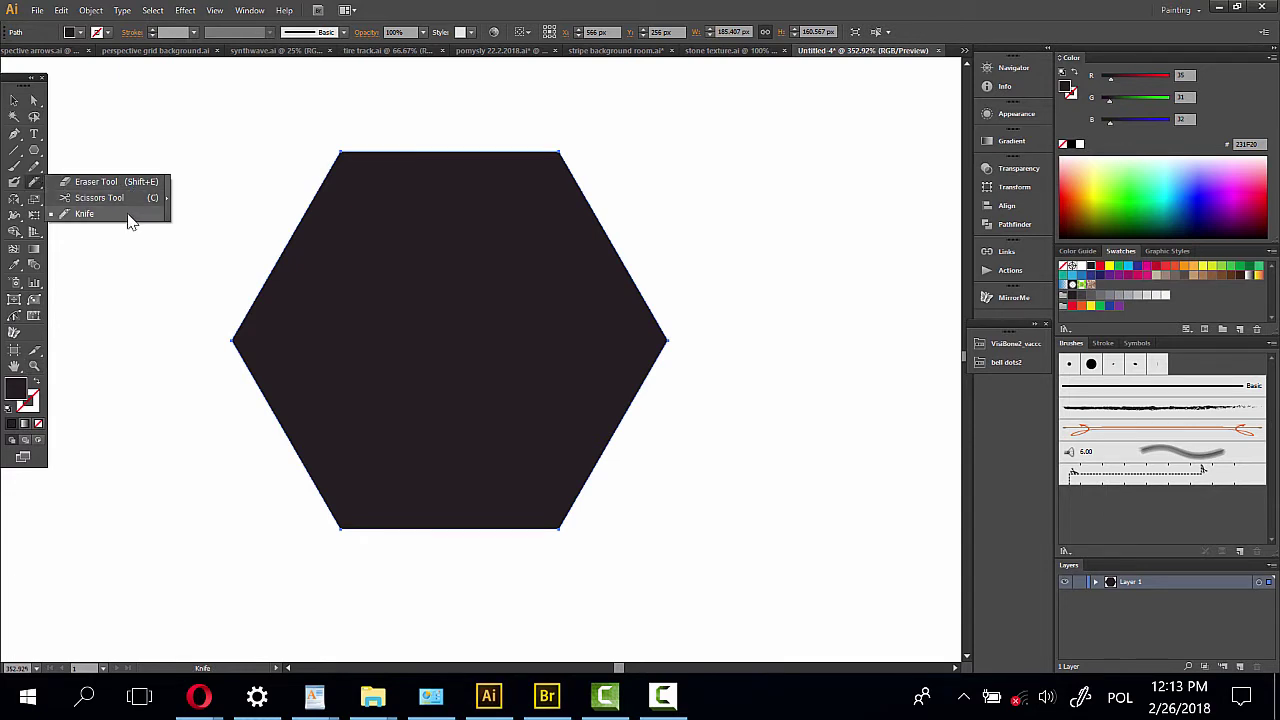
{"action": "left_click", "coordinate": [128, 215]}
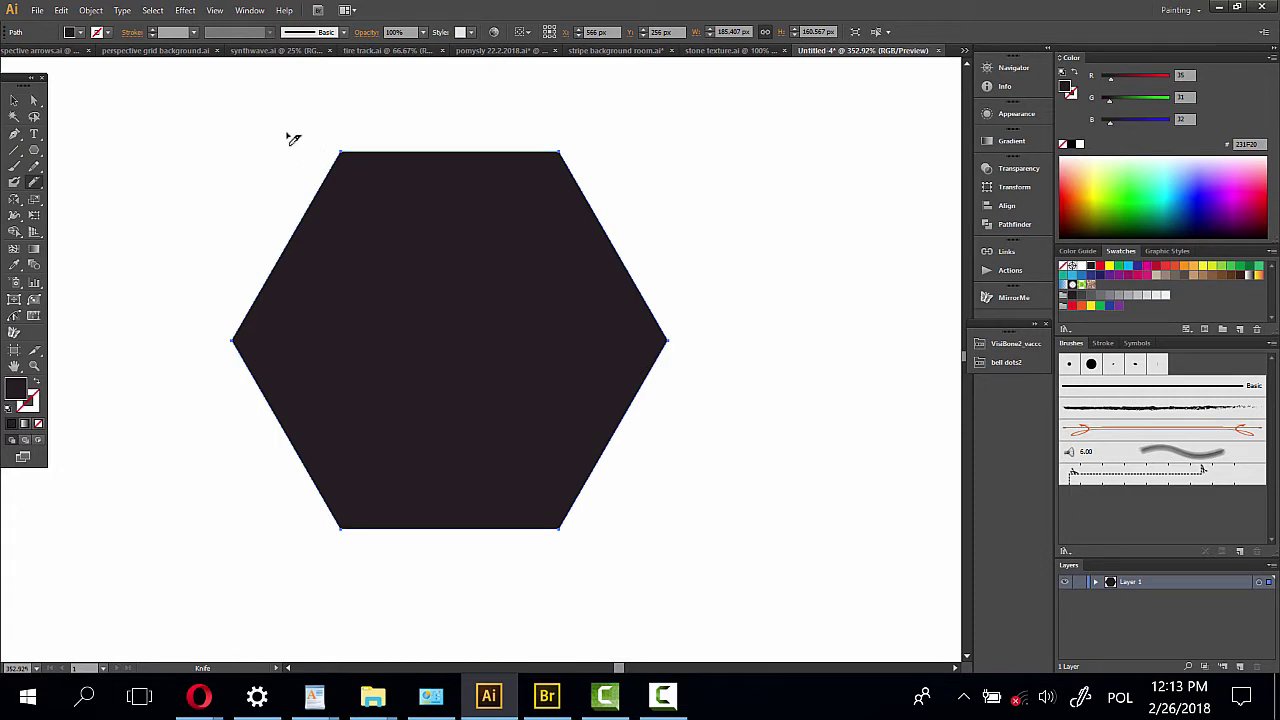
{"action": "left_click_drag", "start_coordinate": [302, 146], "coordinate": [303, 80]}
{"action": "mouse_move", "coordinate": [292, 228]}
{"action": "left_mouse_down"}
{"action": "mouse_move", "coordinate": [256, 294]}
{"action": "mouse_move", "coordinate": [294, 491]}
{"action": "mouse_move", "coordinate": [366, 557]}
{"action": "mouse_move", "coordinate": [455, 540]}
{"action": "mouse_move", "coordinate": [539, 546]}
{"action": "left_mouse_up"}
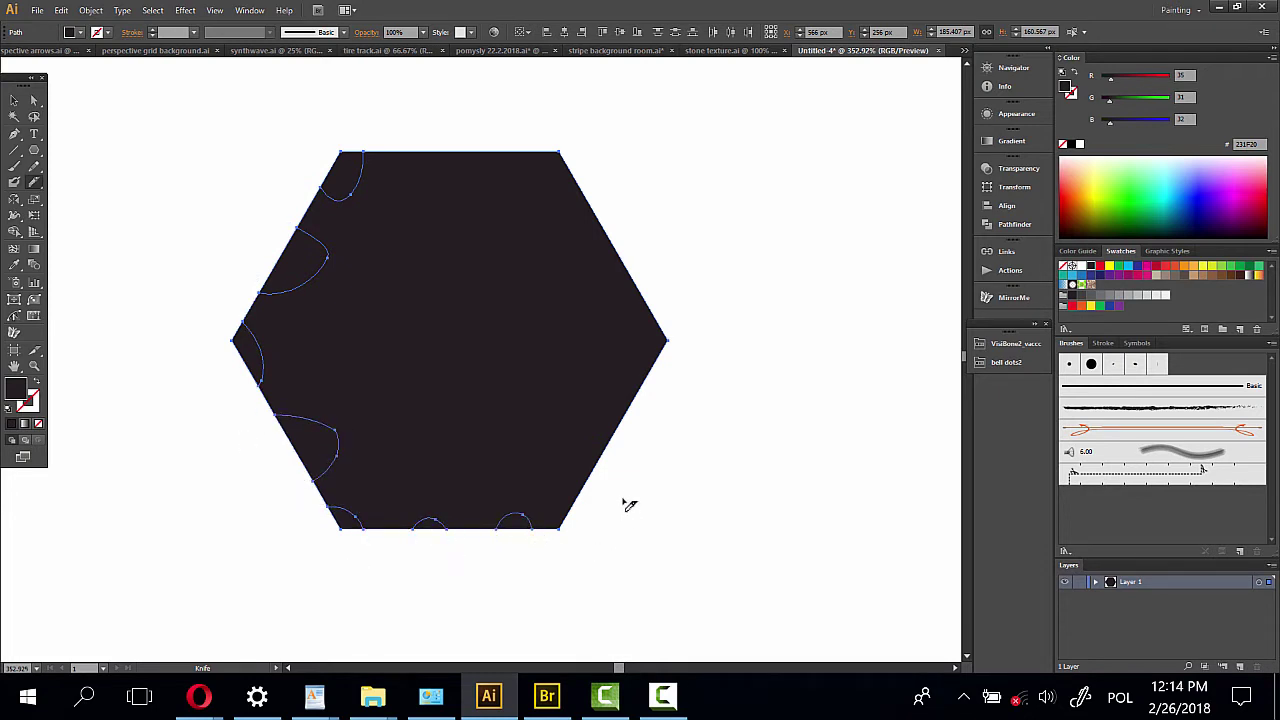
{"action": "left_click_drag", "start_coordinate": [610, 455], "coordinate": [578, 510]}
{"action": "left_click_drag", "start_coordinate": [650, 380], "coordinate": [623, 428]}
{"action": "left_click_drag", "start_coordinate": [676, 306], "coordinate": [703, 386]}
{"action": "left_click_drag", "start_coordinate": [646, 197], "coordinate": [655, 272]}
{"action": "mouse_move", "coordinate": [531, 129]}
{"action": "left_mouse_down"}
{"action": "mouse_move", "coordinate": [531, 189]}
{"action": "mouse_move", "coordinate": [604, 130]}
{"action": "left_mouse_up"}
{"action": "mouse_move", "coordinate": [418, 144]}
{"action": "left_mouse_down"}
{"action": "mouse_move", "coordinate": [469, 200]}
{"action": "mouse_move", "coordinate": [481, 115]}
{"action": "left_mouse_up"}
Check the cuts, then knife more curved pieces along the upper-left, bottom and lower-left edges
{"action": "key", "text": "v"}
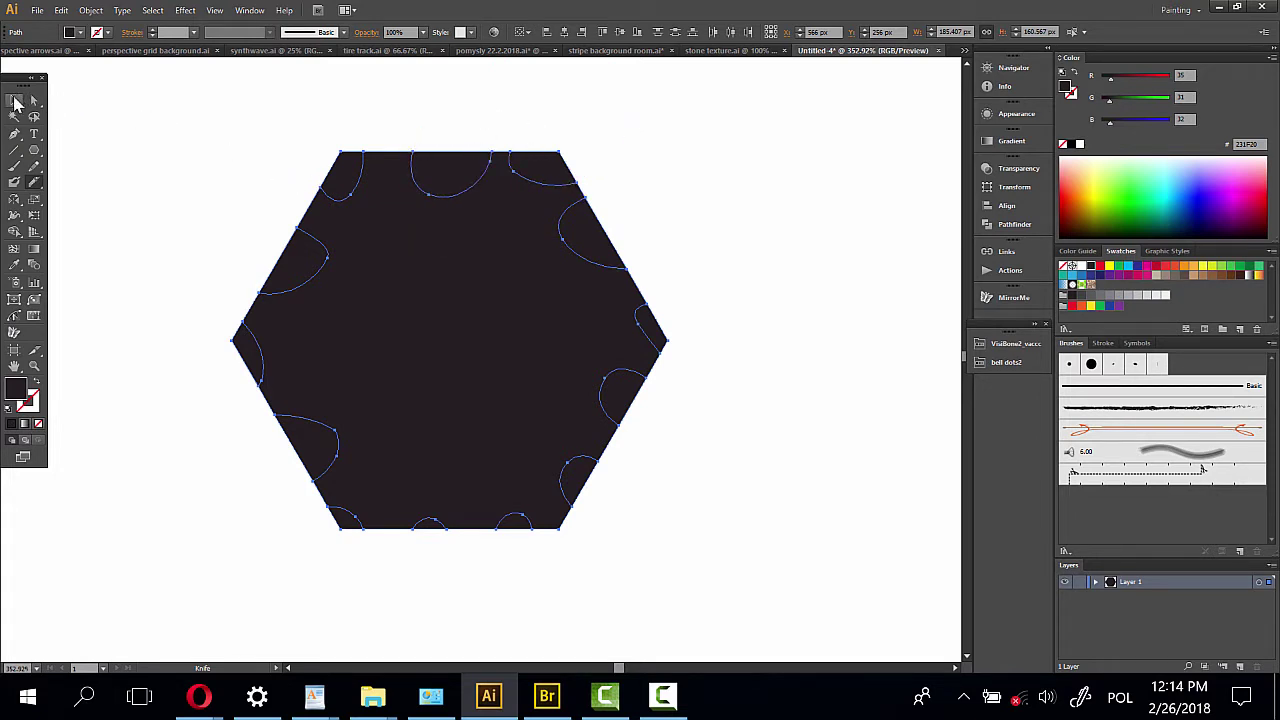
{"action": "left_click", "coordinate": [137, 140]}
{"action": "left_click", "coordinate": [452, 304]}
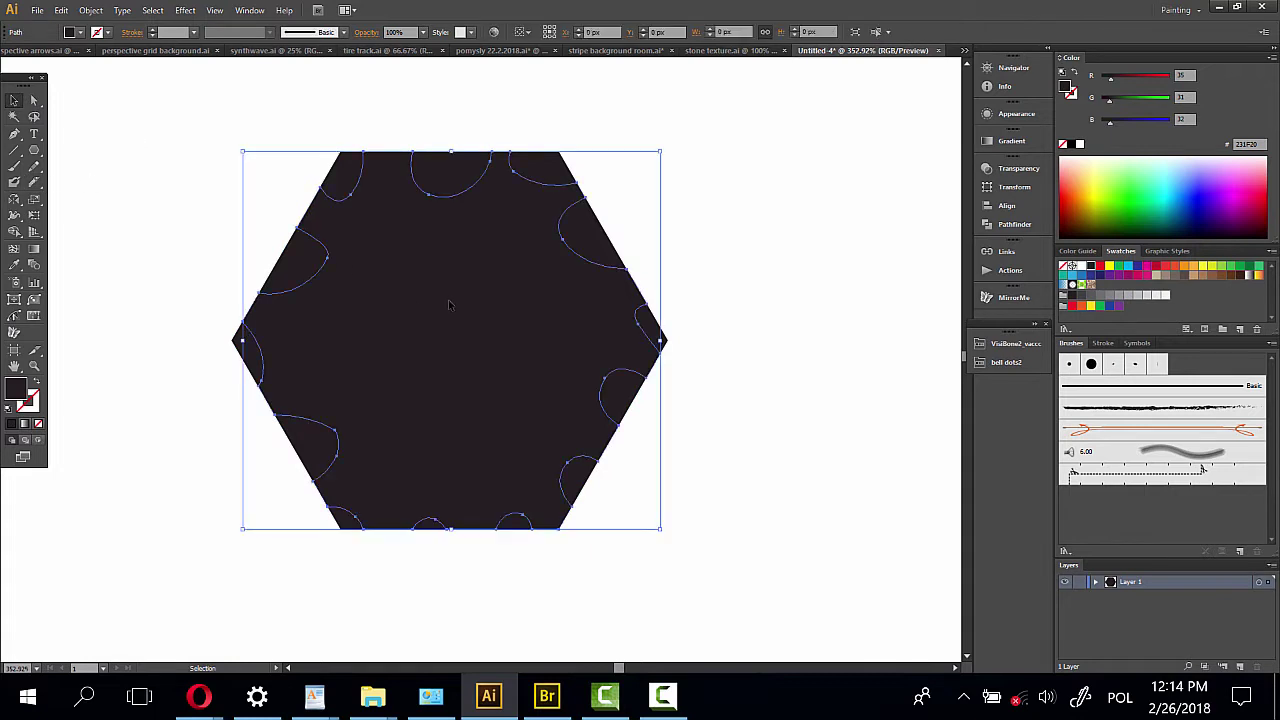
{"action": "left_click", "coordinate": [35, 182]}
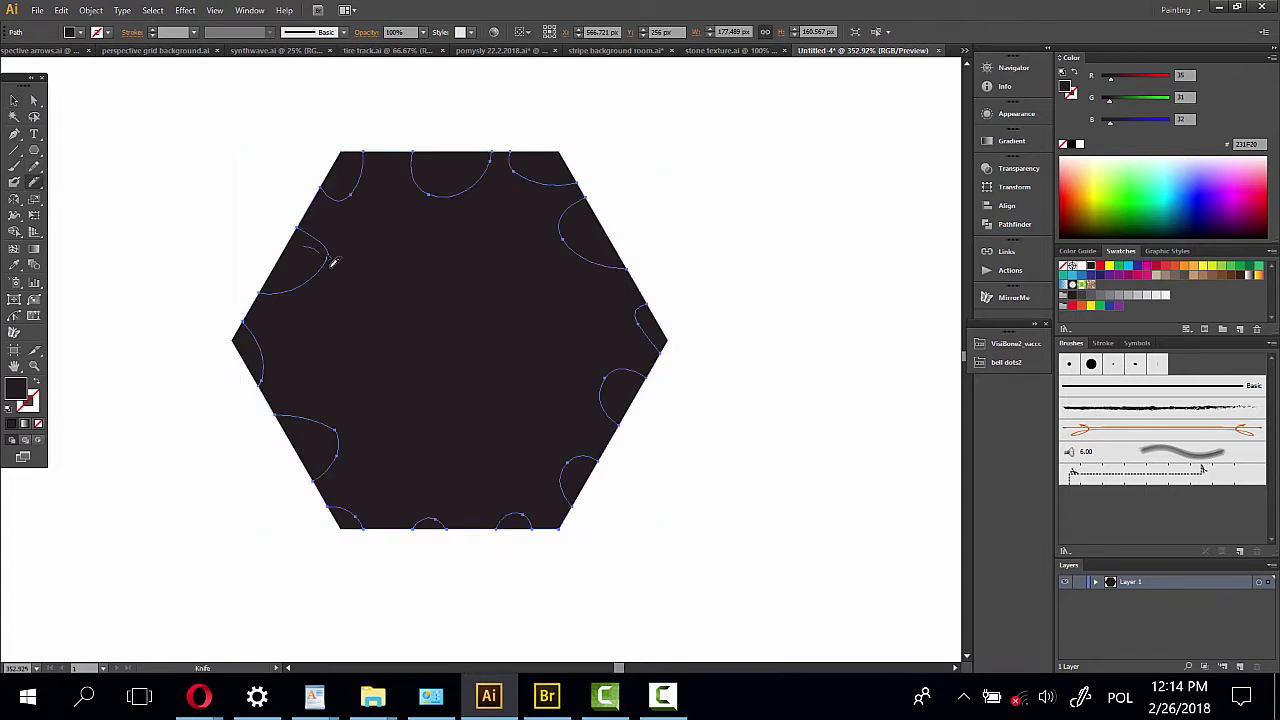
{"action": "mouse_move", "coordinate": [333, 262]}
{"action": "left_mouse_down"}
{"action": "mouse_move", "coordinate": [369, 178]}
{"action": "mouse_move", "coordinate": [432, 192]}
{"action": "mouse_move", "coordinate": [571, 166]}
{"action": "mouse_move", "coordinate": [571, 223]}
{"action": "mouse_move", "coordinate": [634, 284]}
{"action": "mouse_move", "coordinate": [640, 327]}
{"action": "mouse_move", "coordinate": [583, 472]}
{"action": "left_mouse_up"}
{"action": "mouse_move", "coordinate": [528, 531]}
{"action": "left_mouse_down"}
{"action": "mouse_move", "coordinate": [557, 505]}
{"action": "mouse_move", "coordinate": [571, 520]}
{"action": "left_mouse_up"}
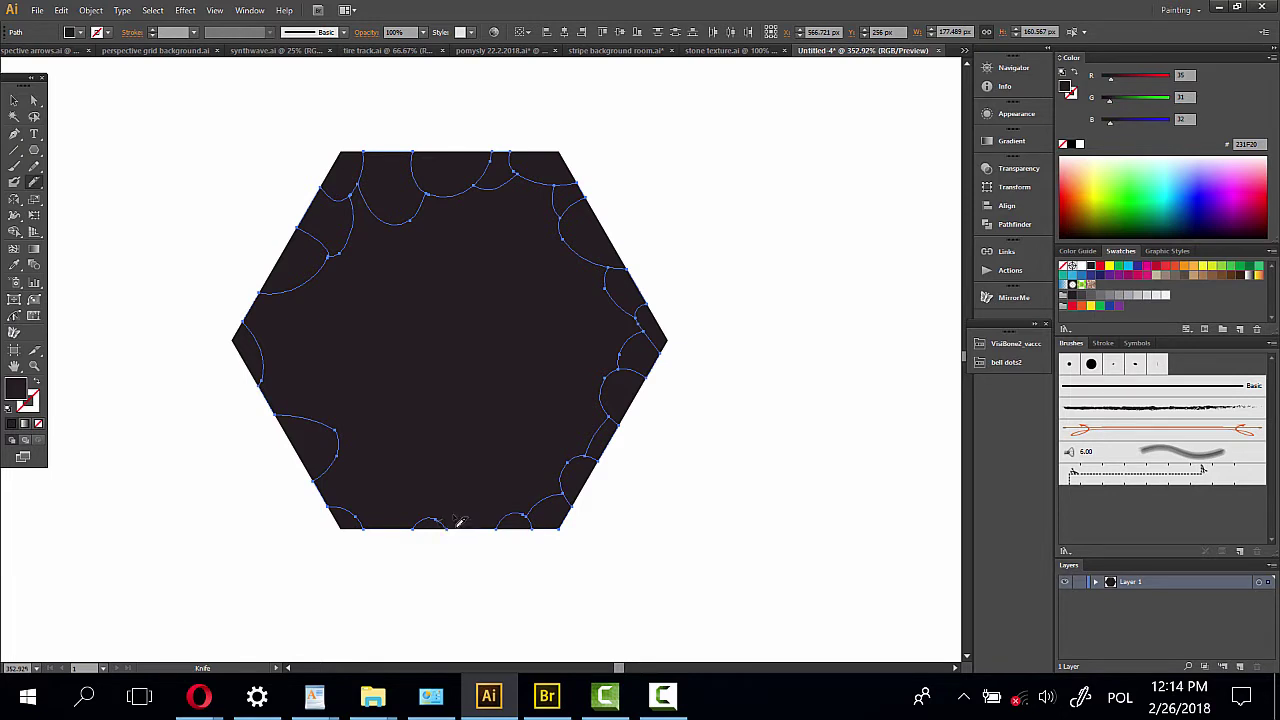
{"action": "left_click_drag", "start_coordinate": [459, 521], "coordinate": [512, 532]}
{"action": "mouse_move", "coordinate": [362, 533]}
{"action": "left_mouse_down"}
{"action": "mouse_move", "coordinate": [403, 491]}
{"action": "mouse_move", "coordinate": [423, 523]}
{"action": "left_mouse_up"}
{"action": "mouse_move", "coordinate": [328, 466]}
{"action": "left_mouse_down"}
{"action": "mouse_move", "coordinate": [360, 518]}
{"action": "mouse_move", "coordinate": [352, 527]}
{"action": "left_mouse_up"}
{"action": "mouse_move", "coordinate": [305, 430]}
{"action": "left_mouse_down"}
{"action": "mouse_move", "coordinate": [286, 386]}
{"action": "mouse_move", "coordinate": [265, 375]}
{"action": "mouse_move", "coordinate": [300, 294]}
{"action": "left_mouse_up"}
Select the remaining scalloped inner piece
{"action": "left_click", "coordinate": [14, 100]}
{"action": "left_click", "coordinate": [154, 171]}
{"action": "left_click", "coordinate": [375, 281]}
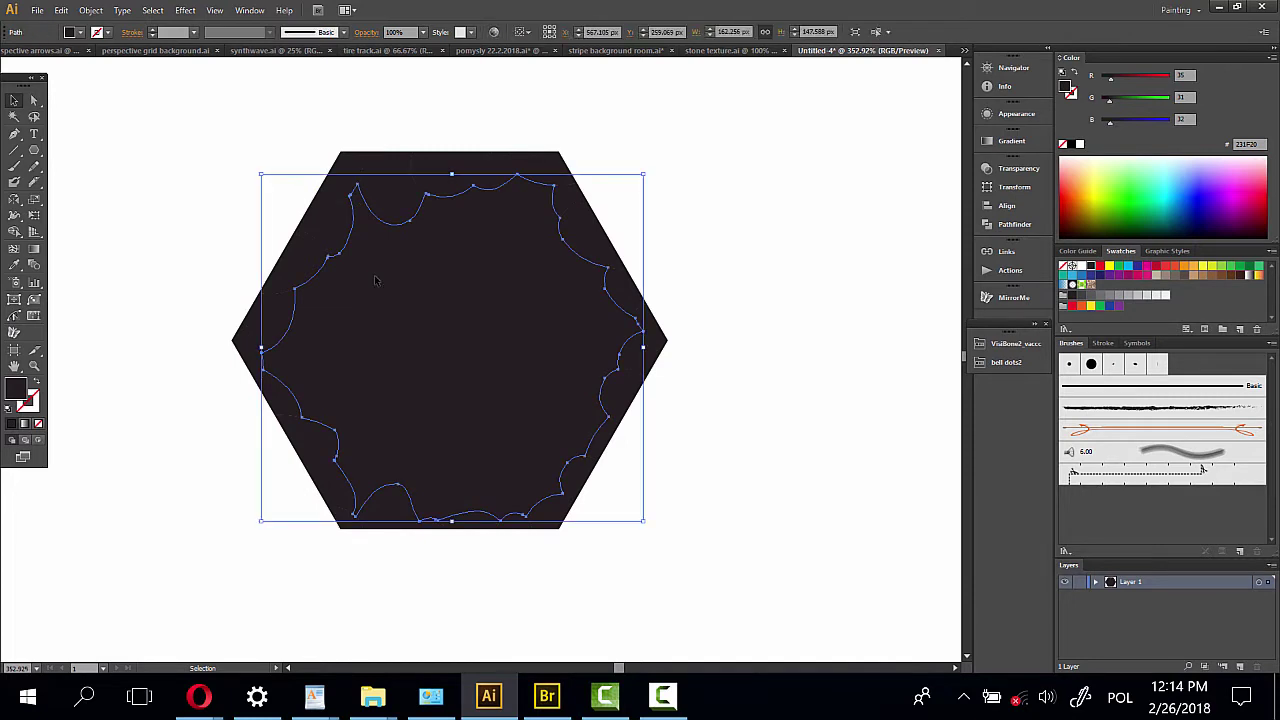
Knife a ring of curved cuts around the inner shape, undoing one misplaced cut
{"action": "left_click", "coordinate": [33, 182]}
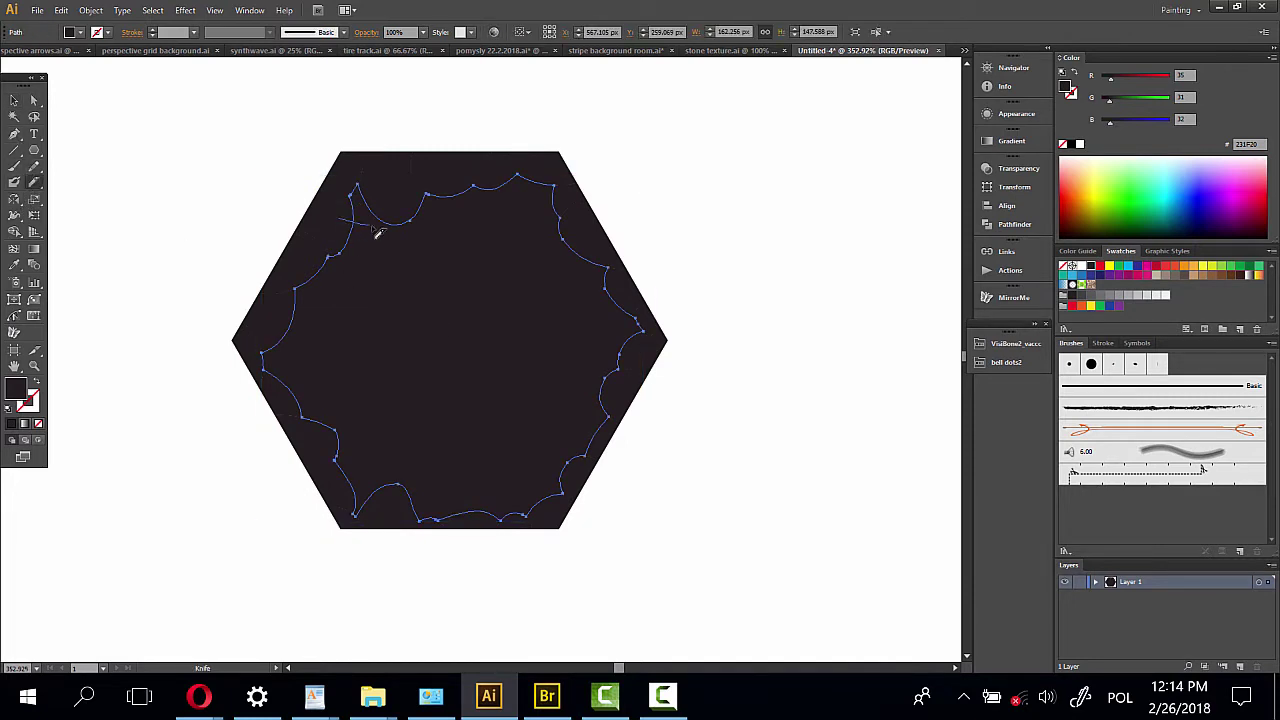
{"action": "left_click_drag", "start_coordinate": [377, 232], "coordinate": [385, 235]}
{"action": "mouse_move", "coordinate": [497, 212]}
{"action": "left_mouse_down"}
{"action": "mouse_move", "coordinate": [598, 340]}
{"action": "mouse_move", "coordinate": [646, 345]}
{"action": "left_mouse_up"}
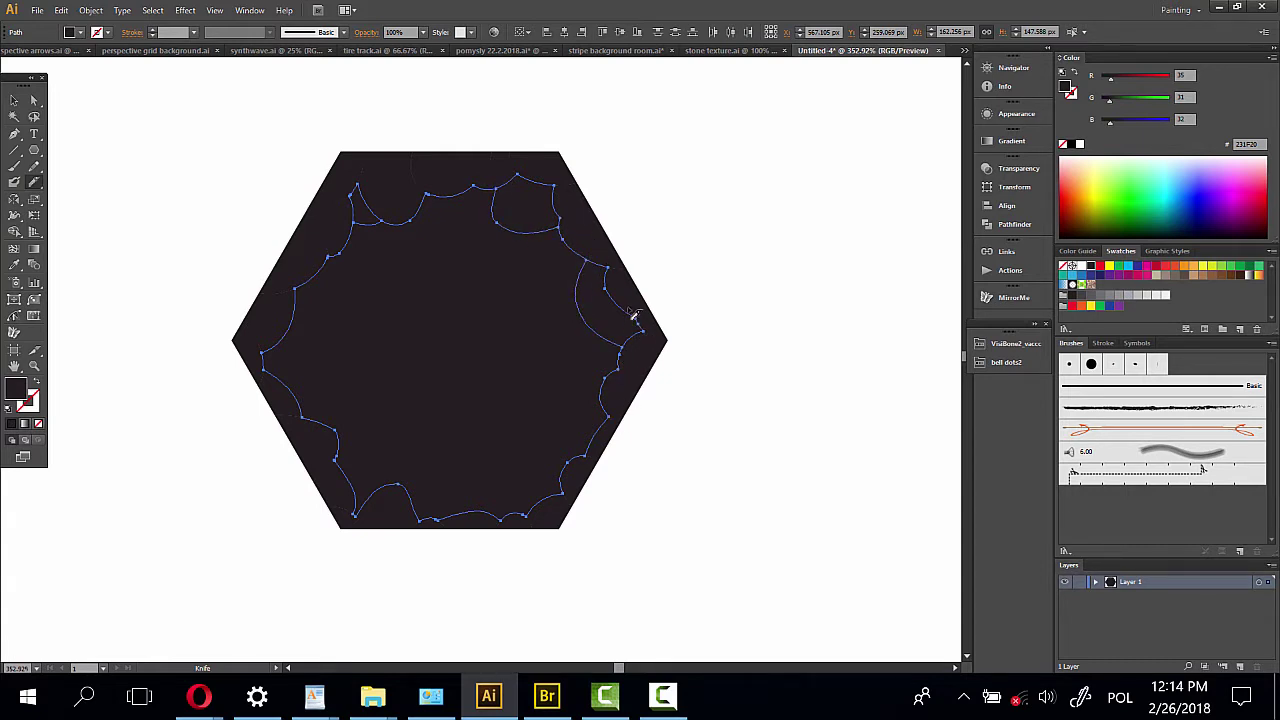
{"action": "left_click_drag", "start_coordinate": [590, 390], "coordinate": [563, 431]}
{"action": "mouse_move", "coordinate": [556, 516]}
{"action": "left_mouse_down"}
{"action": "mouse_move", "coordinate": [497, 457]}
{"action": "mouse_move", "coordinate": [466, 572]}
{"action": "left_mouse_up"}
{"action": "left_click_drag", "start_coordinate": [393, 481], "coordinate": [466, 545]}
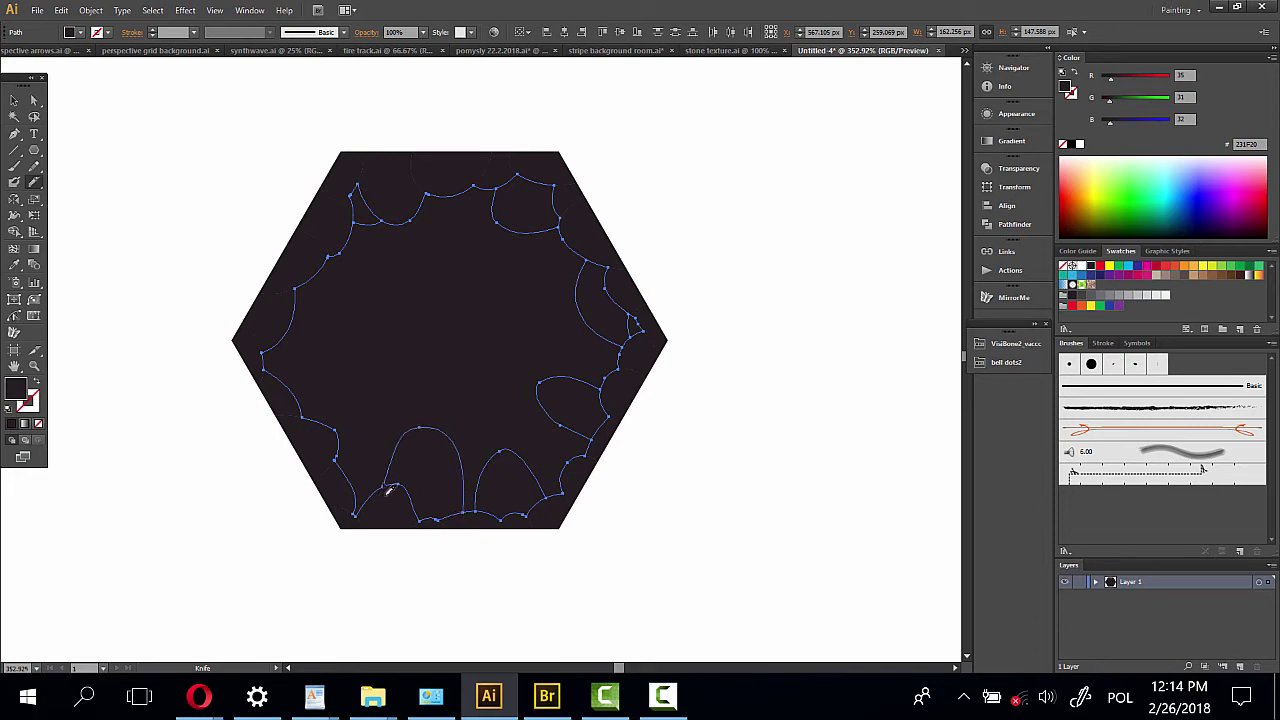
{"action": "mouse_move", "coordinate": [322, 445]}
{"action": "left_mouse_down"}
{"action": "mouse_move", "coordinate": [397, 420]}
{"action": "mouse_move", "coordinate": [427, 460]}
{"action": "left_mouse_up"}
{"action": "left_click", "coordinate": [61, 10]}
{"action": "left_click_drag", "start_coordinate": [290, 418], "coordinate": [332, 450]}
{"action": "mouse_move", "coordinate": [288, 261]}
{"action": "left_mouse_down"}
{"action": "mouse_move", "coordinate": [390, 280]}
{"action": "mouse_move", "coordinate": [270, 310]}
{"action": "left_mouse_up"}
{"action": "mouse_move", "coordinate": [422, 193]}
{"action": "left_mouse_down"}
{"action": "mouse_move", "coordinate": [457, 271]}
{"action": "mouse_move", "coordinate": [470, 164]}
{"action": "left_mouse_up"}
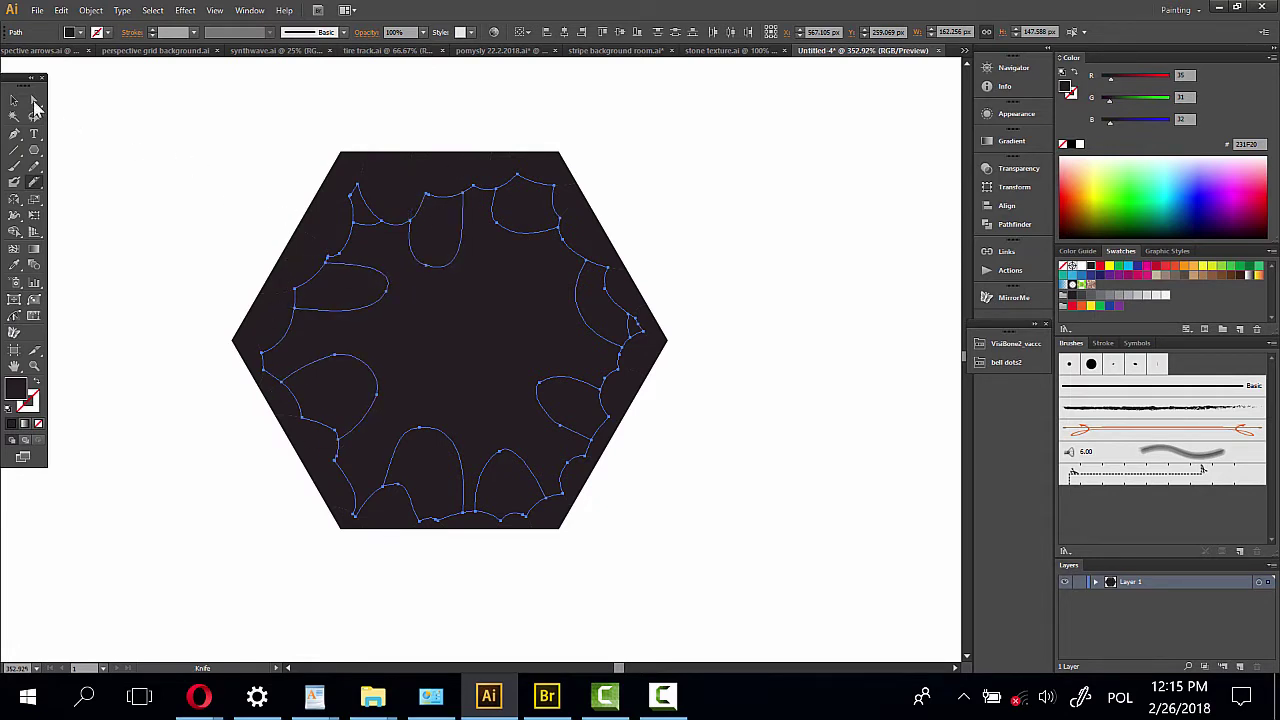
Select the inner remaining piece and cut it toward the upper right and bottom
{"action": "left_click", "coordinate": [14, 100]}
{"action": "left_click", "coordinate": [266, 217]}
{"action": "left_click", "coordinate": [483, 352]}
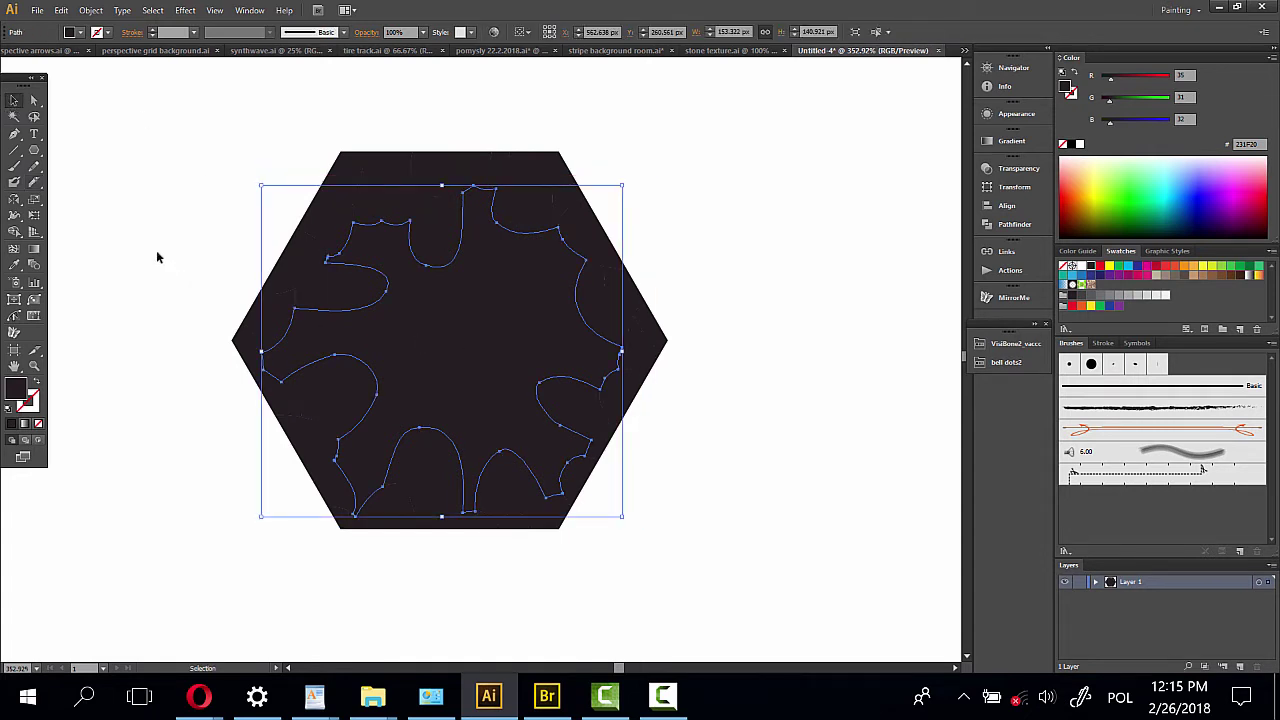
{"action": "left_click", "coordinate": [35, 183]}
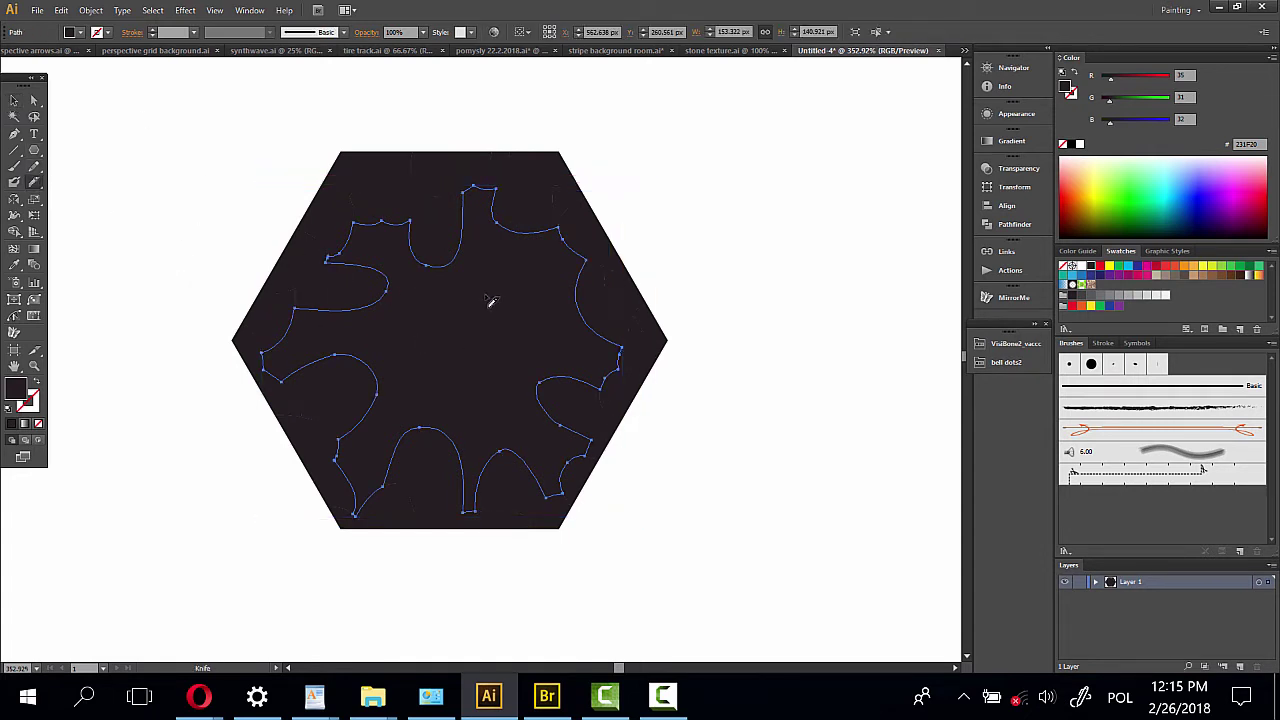
{"action": "left_click_drag", "start_coordinate": [385, 285], "coordinate": [522, 222]}
{"action": "mouse_move", "coordinate": [350, 308]}
{"action": "left_mouse_down"}
{"action": "mouse_move", "coordinate": [349, 400]}
{"action": "mouse_move", "coordinate": [445, 458]}
{"action": "mouse_move", "coordinate": [501, 455]}
{"action": "mouse_move", "coordinate": [588, 350]}
{"action": "left_mouse_up"}
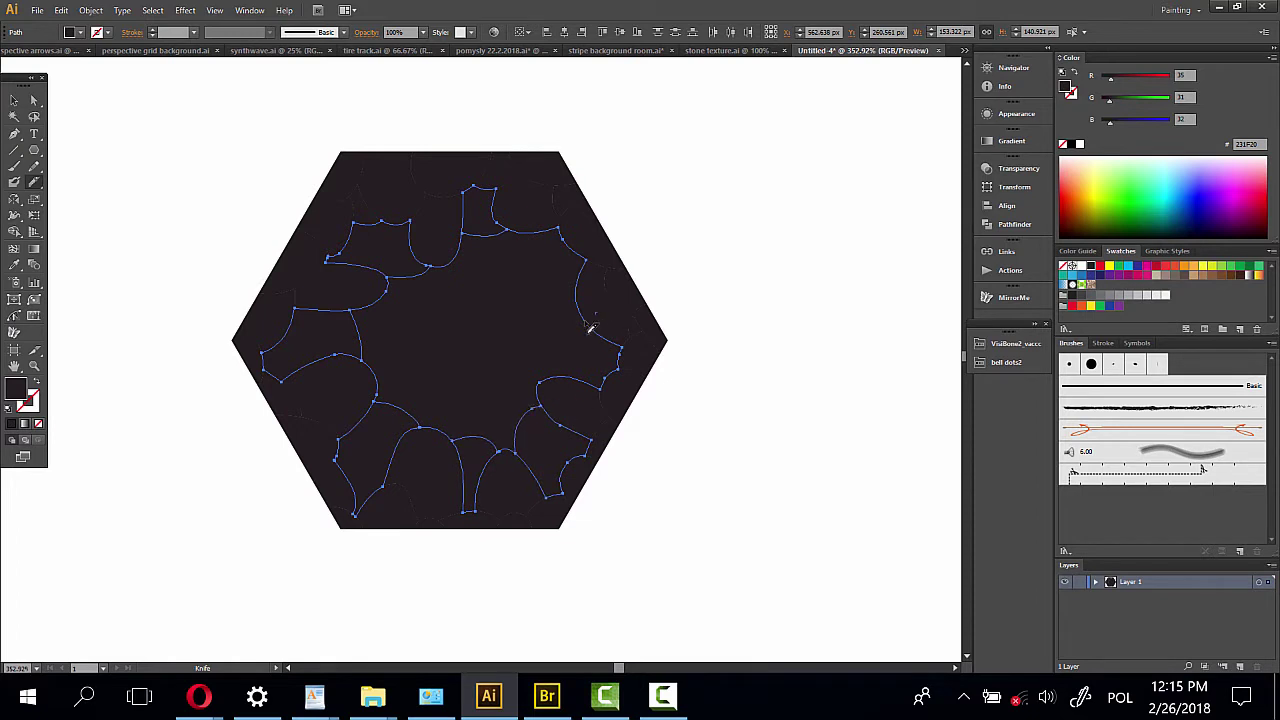
{"action": "mouse_move", "coordinate": [523, 217]}
{"action": "left_mouse_down"}
{"action": "mouse_move", "coordinate": [543, 286]}
{"action": "mouse_move", "coordinate": [590, 300]}
{"action": "left_mouse_up"}
Select the central piece and knife off its top lobe, left side and two lens shapes
{"action": "left_click", "coordinate": [13, 100]}
{"action": "left_click", "coordinate": [94, 157]}
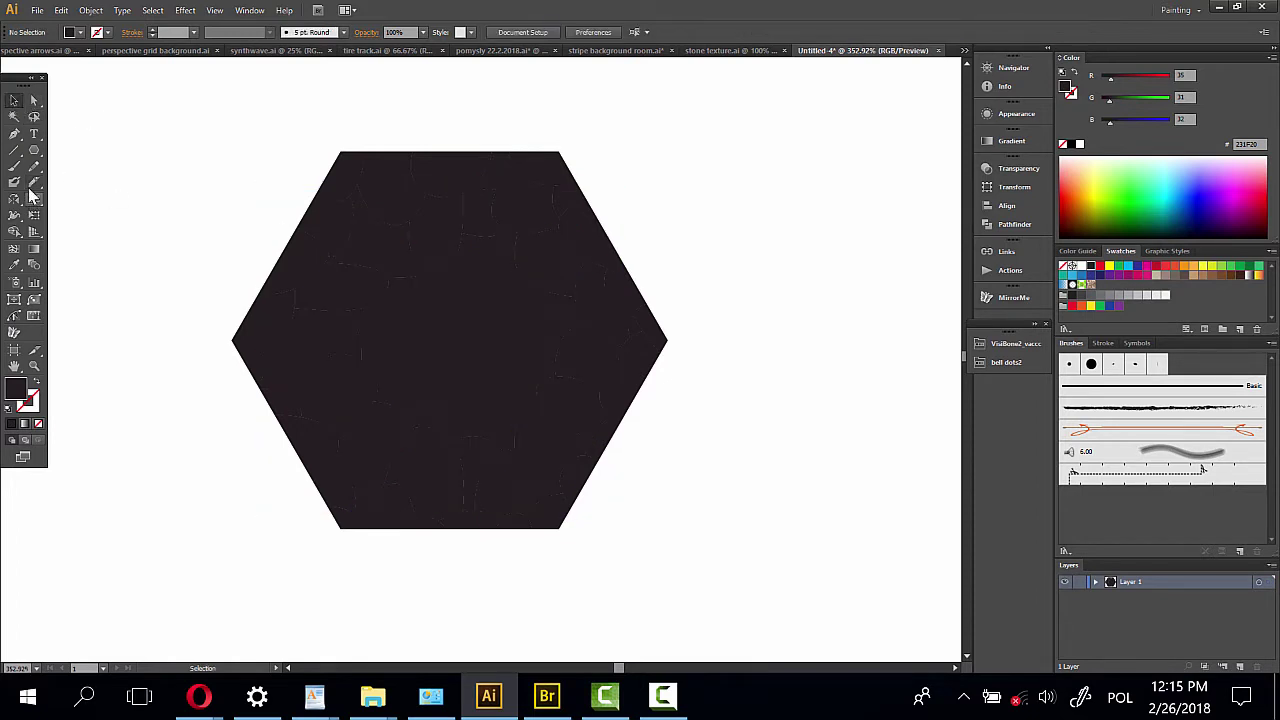
{"action": "left_click", "coordinate": [451, 309]}
{"action": "key", "text": "a"}
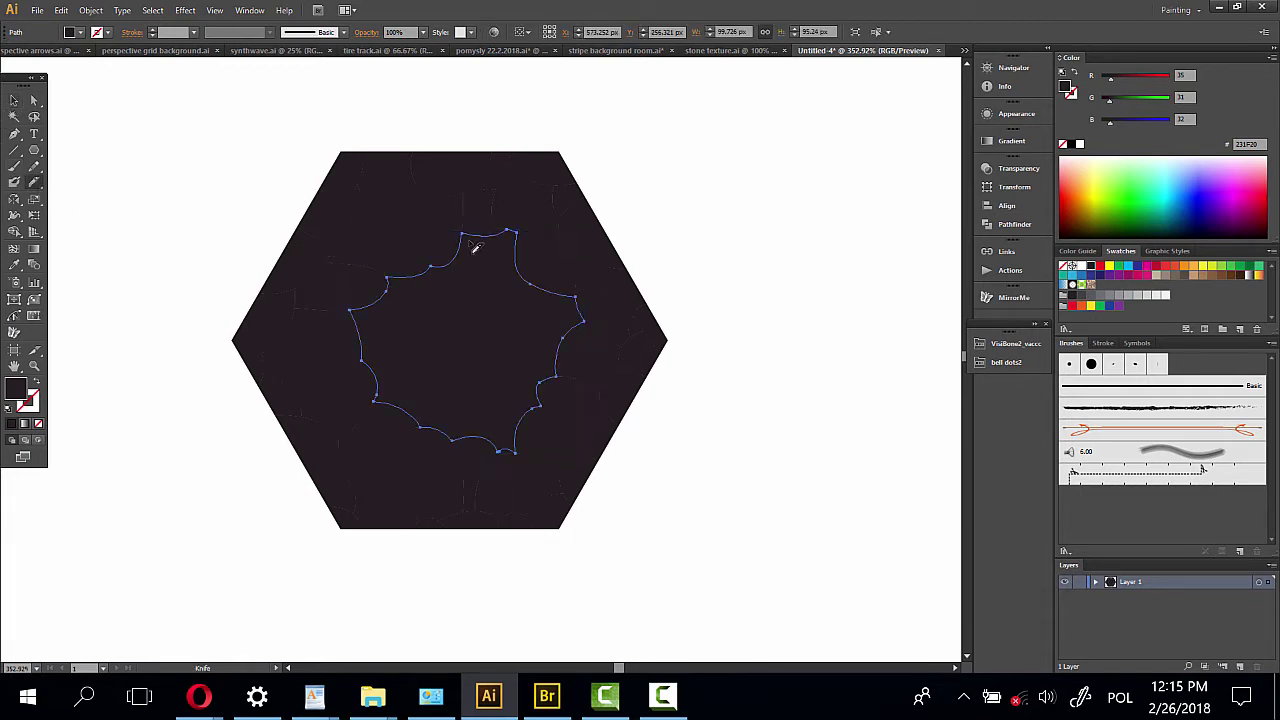
{"action": "left_click_drag", "start_coordinate": [476, 247], "coordinate": [536, 290]}
{"action": "mouse_move", "coordinate": [364, 296]}
{"action": "left_mouse_down"}
{"action": "mouse_move", "coordinate": [452, 340]}
{"action": "mouse_move", "coordinate": [341, 355]}
{"action": "left_mouse_up"}
{"action": "mouse_move", "coordinate": [573, 357]}
{"action": "left_mouse_down"}
{"action": "mouse_move", "coordinate": [491, 380]}
{"action": "mouse_move", "coordinate": [600, 390]}
{"action": "left_mouse_up"}
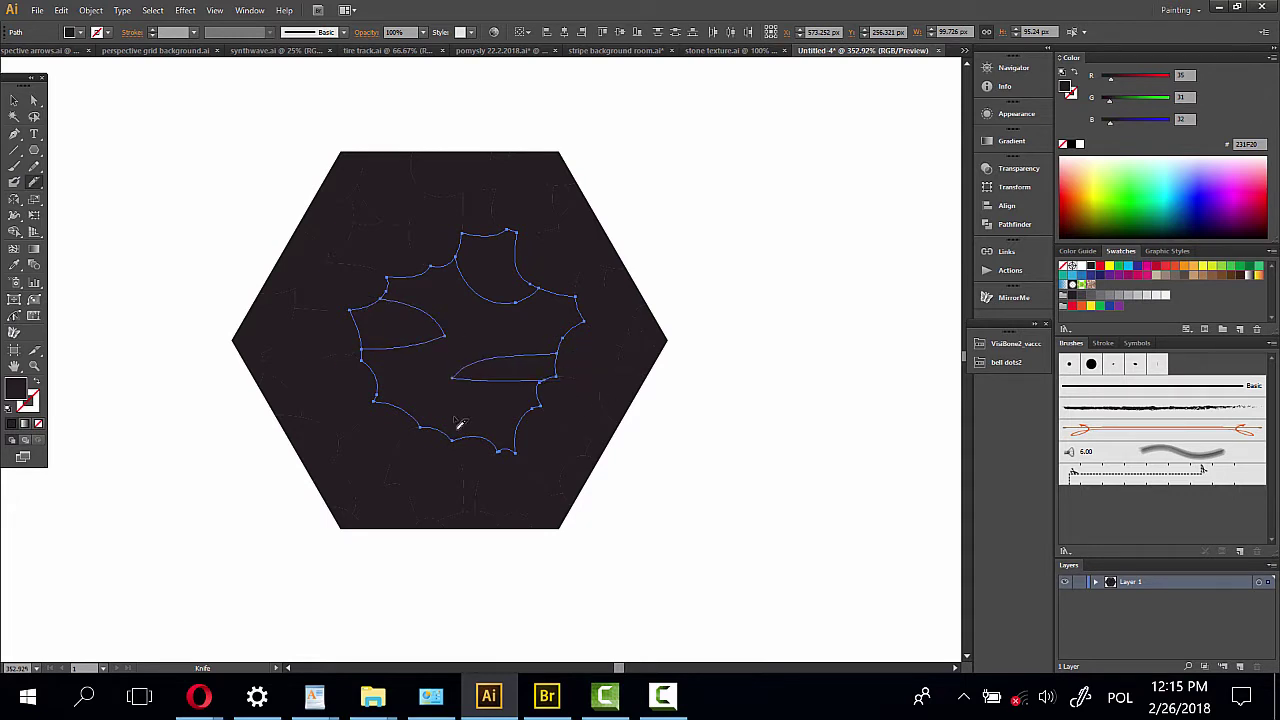
{"action": "mouse_move", "coordinate": [360, 407]}
{"action": "left_mouse_down"}
{"action": "mouse_move", "coordinate": [417, 404]}
{"action": "mouse_move", "coordinate": [491, 428]}
{"action": "mouse_move", "coordinate": [385, 443]}
{"action": "left_mouse_up"}
Cut a curve through the middle pieces and split the lower central piece
{"action": "left_click", "coordinate": [14, 100]}
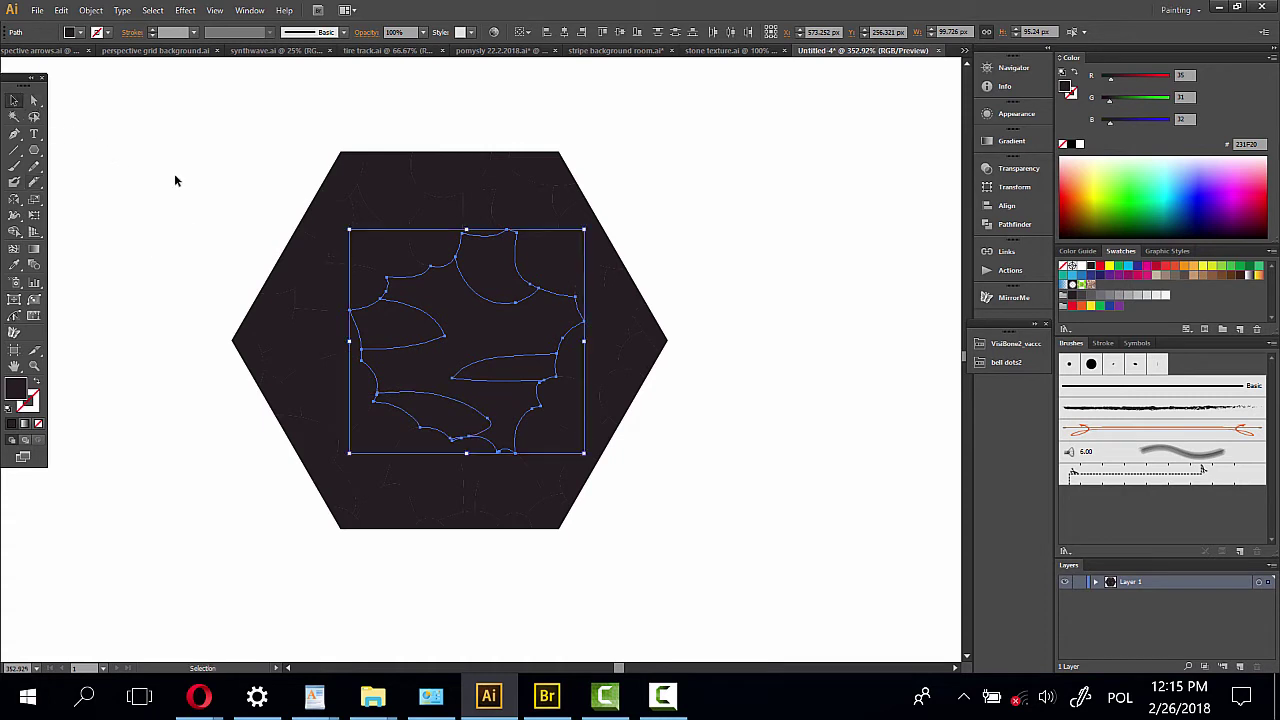
{"action": "left_click", "coordinate": [34, 182]}
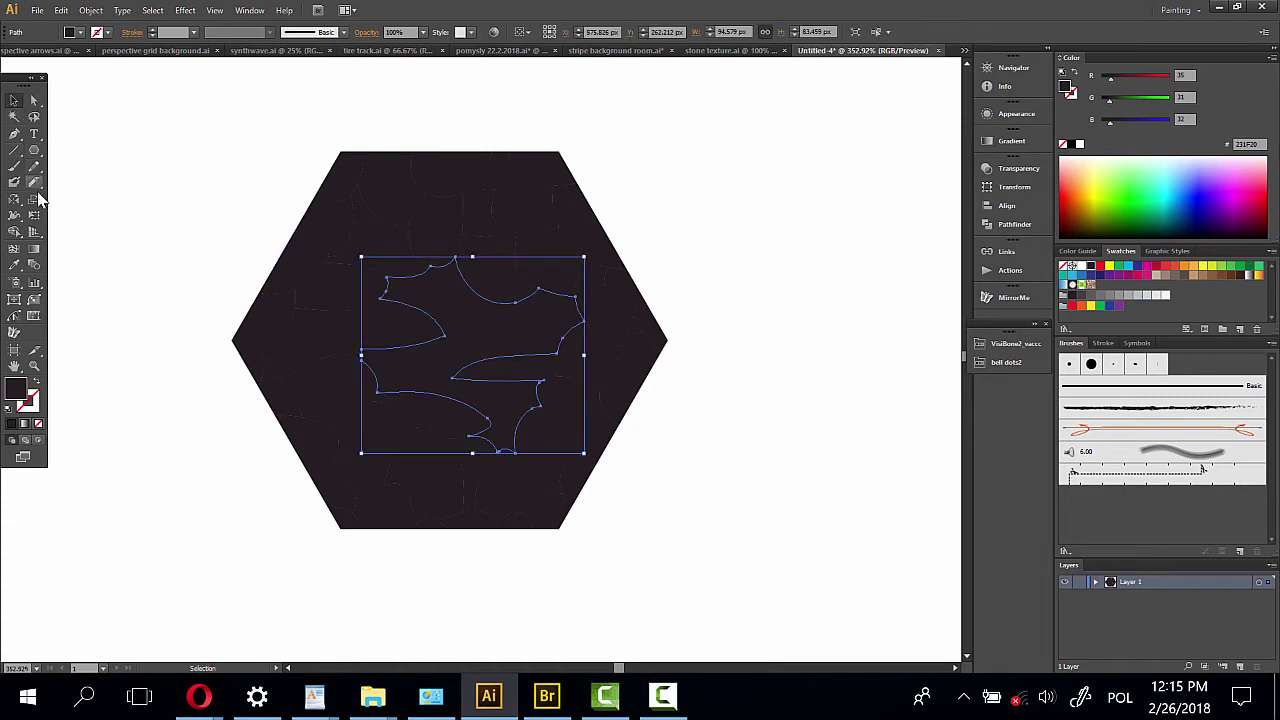
{"action": "mouse_move", "coordinate": [460, 338]}
{"action": "left_mouse_down"}
{"action": "mouse_move", "coordinate": [527, 290]}
{"action": "mouse_move", "coordinate": [545, 350]}
{"action": "left_mouse_up"}
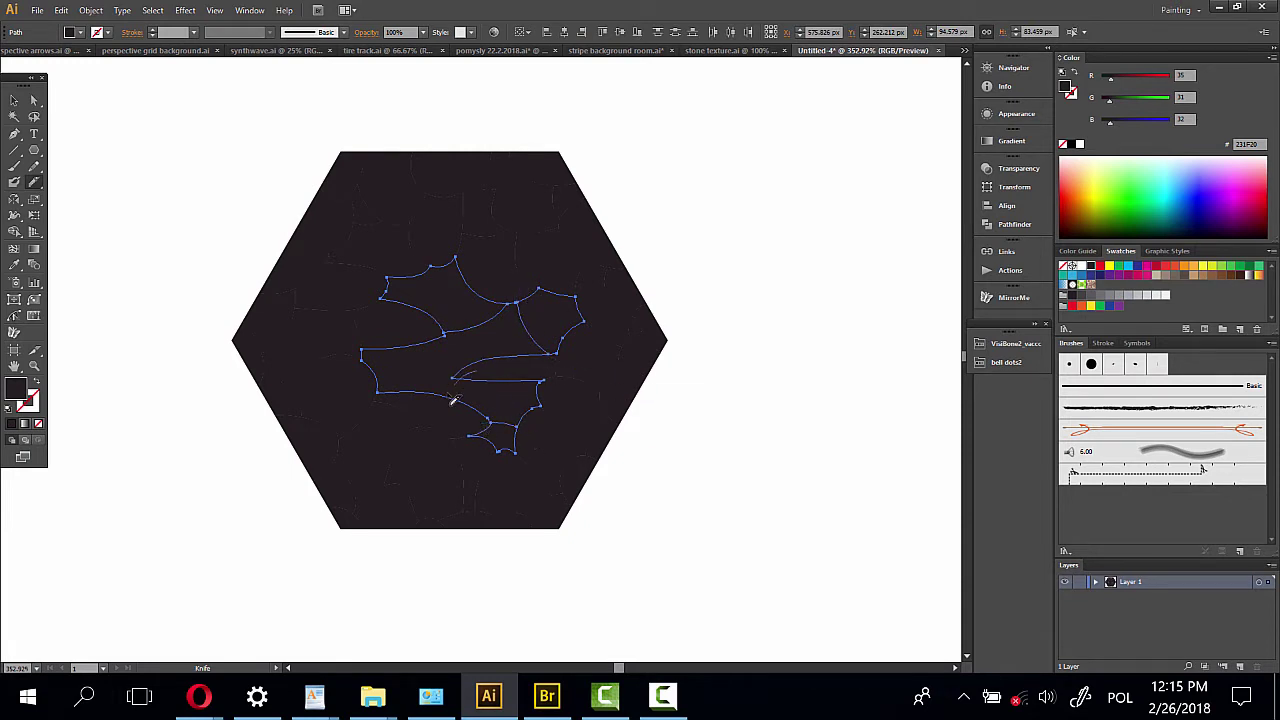
{"action": "mouse_move", "coordinate": [483, 430]}
{"action": "left_mouse_down"}
{"action": "mouse_move", "coordinate": [425, 355]}
{"action": "mouse_move", "coordinate": [470, 382]}
{"action": "left_mouse_up"}
Marquee-select the whole sliced hexagon
{"action": "left_click", "coordinate": [13, 114]}
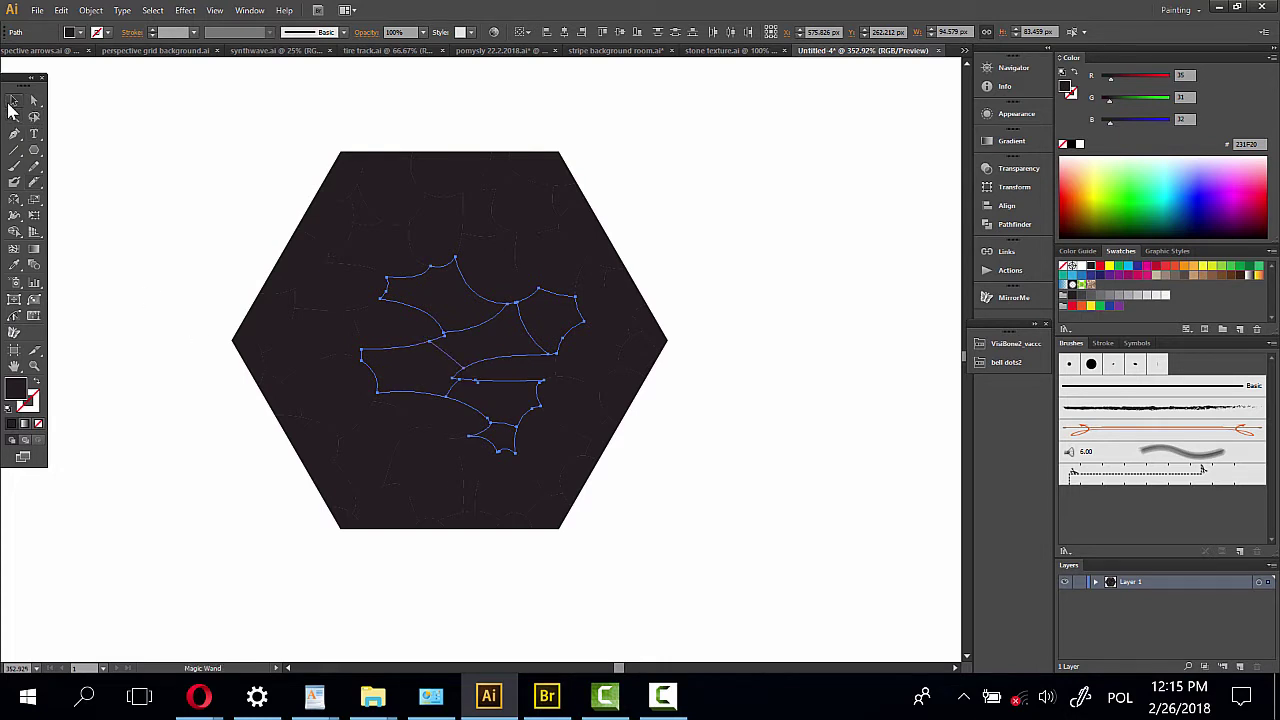
{"action": "left_click", "coordinate": [530, 336]}
{"action": "left_click_drag", "start_coordinate": [165, 120], "coordinate": [777, 589]}
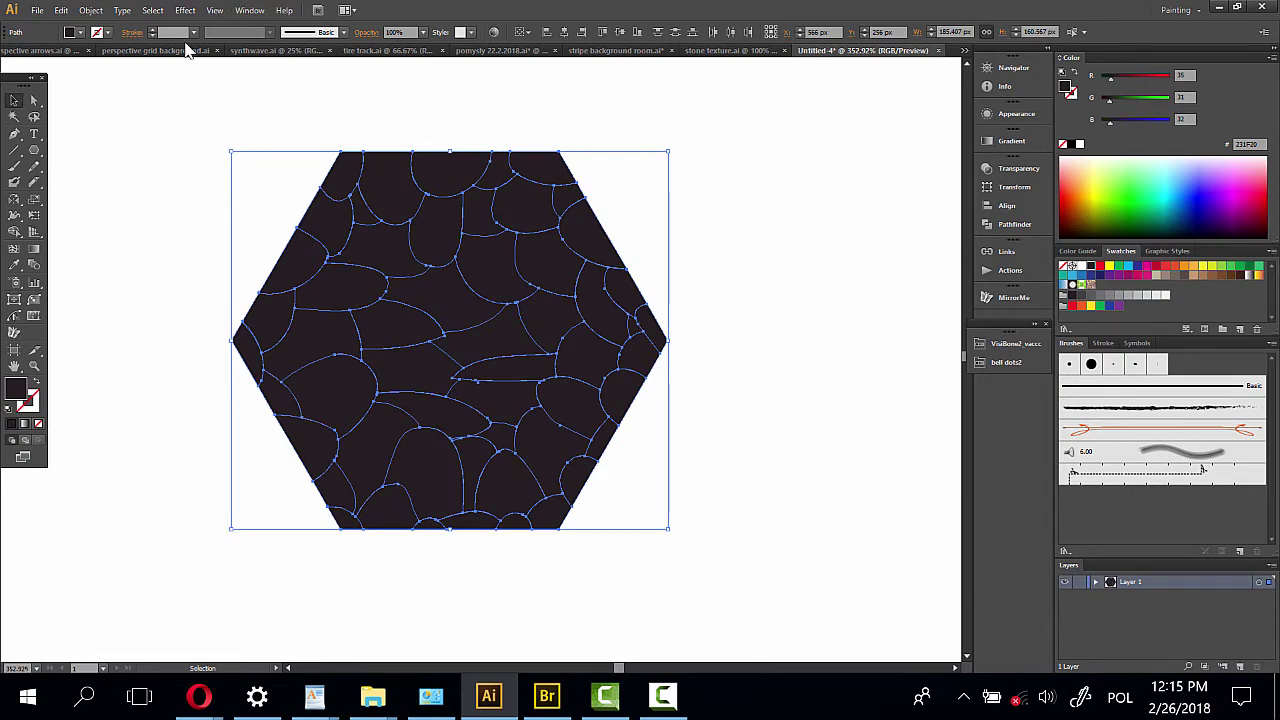
Scale each piece to 94% horizontally and vertically with Transform Each, then deselect
{"action": "left_click", "coordinate": [90, 10]}
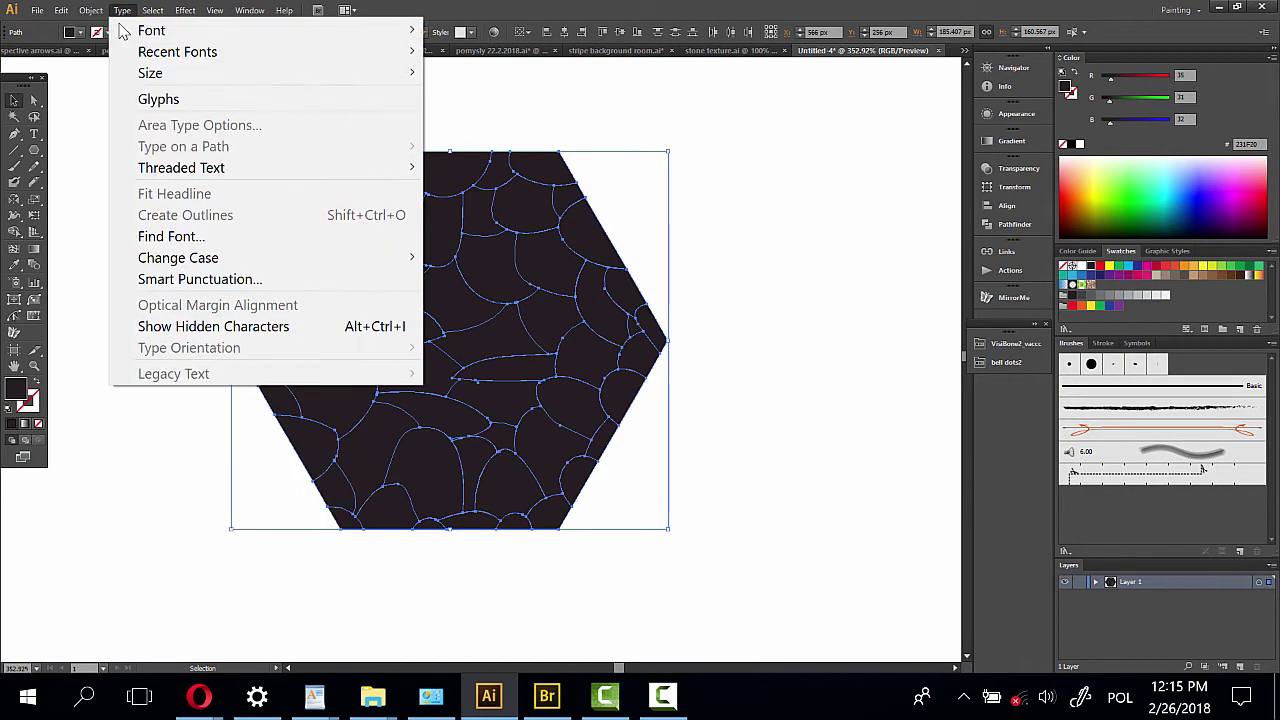
{"action": "mouse_move", "coordinate": [133, 30]}
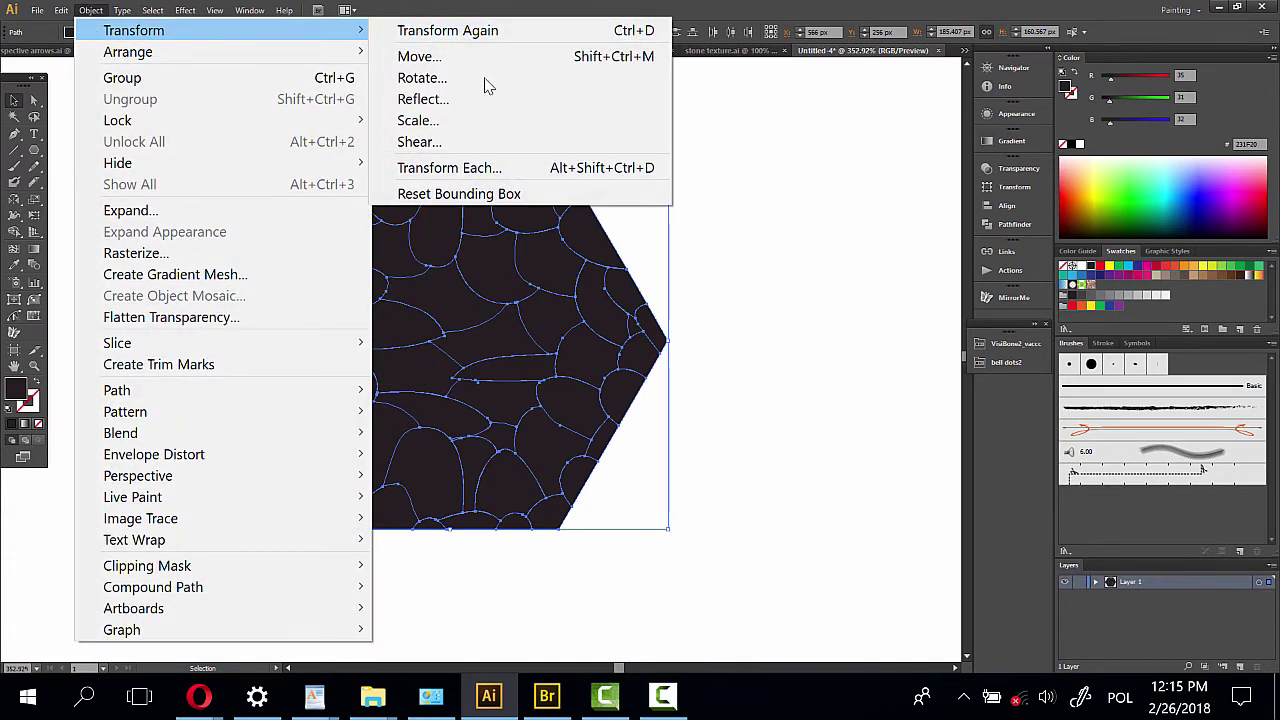
{"action": "left_click", "coordinate": [452, 168]}
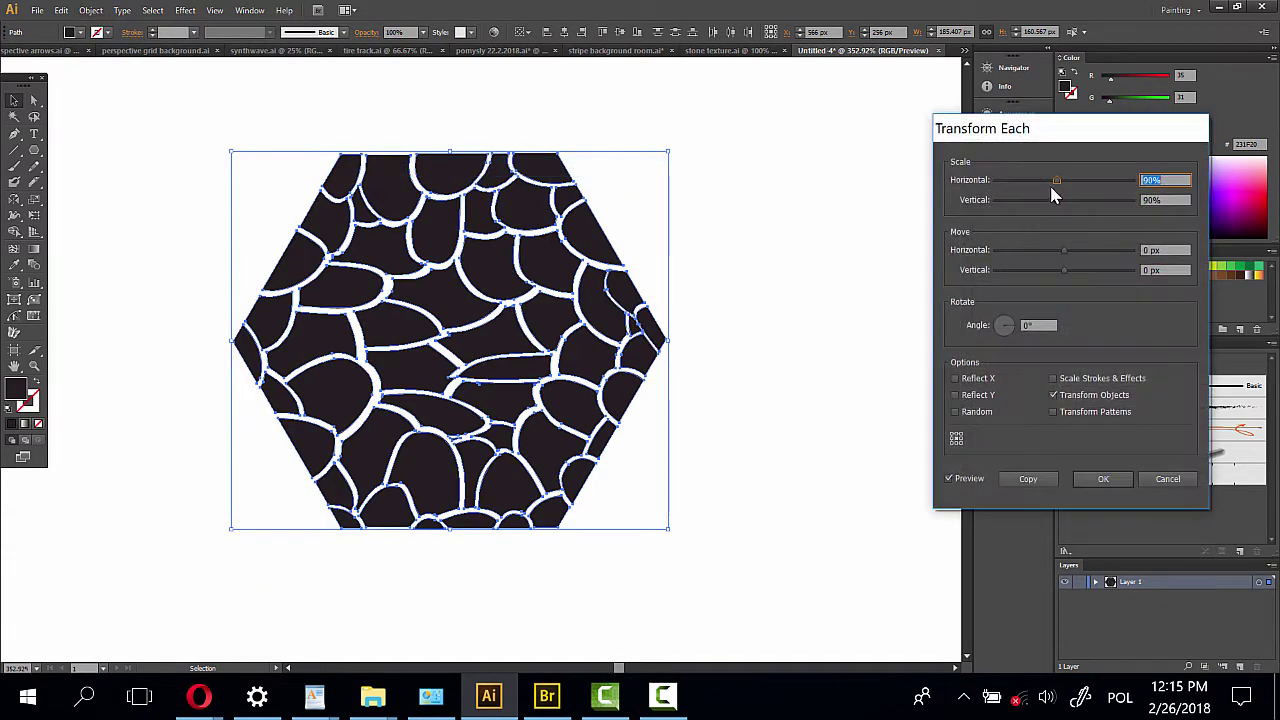
{"action": "left_click_drag", "start_coordinate": [1055, 195], "coordinate": [1069, 190]}
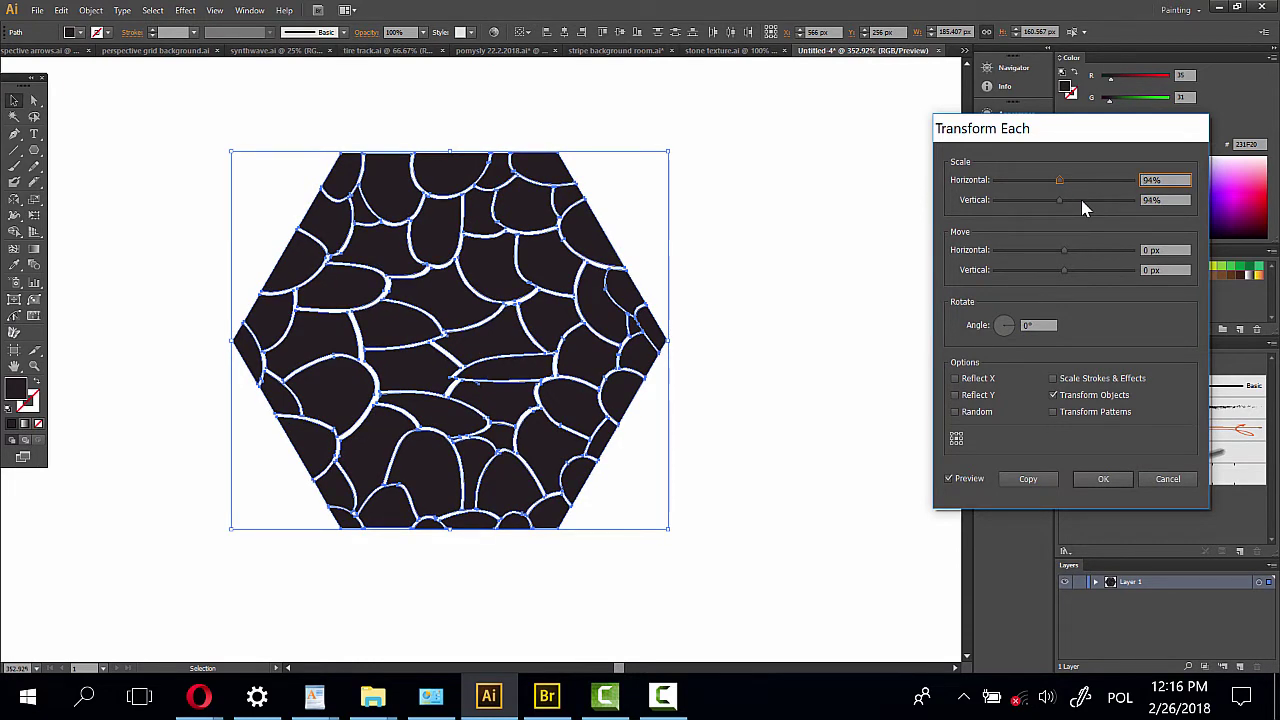
{"action": "left_click", "coordinate": [1103, 481]}
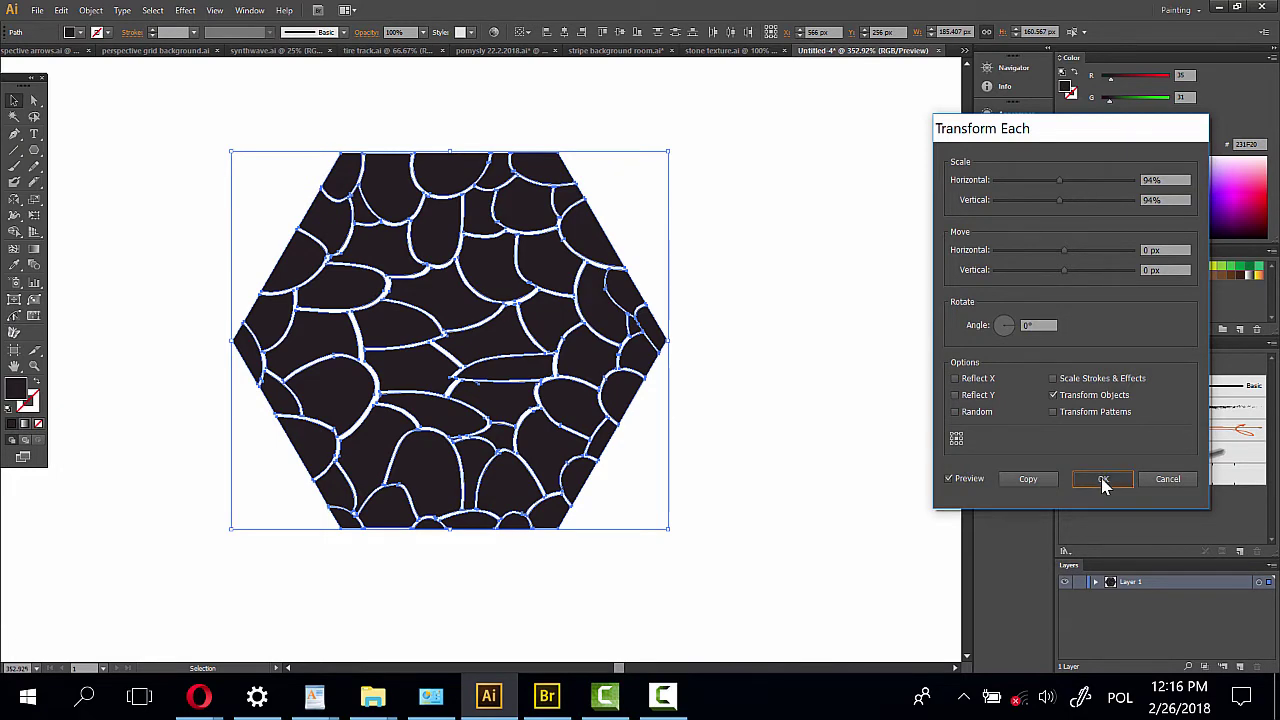
{"action": "left_click", "coordinate": [1103, 481]}
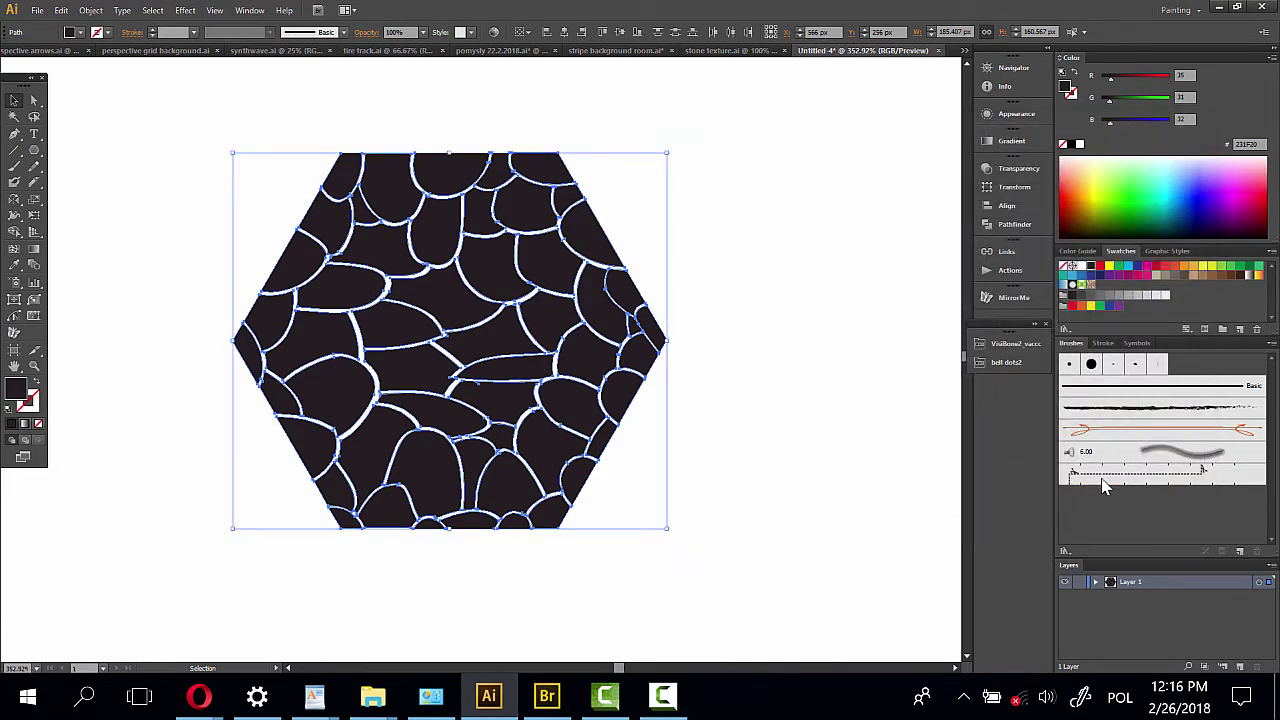
{"action": "left_click", "coordinate": [724, 410]}
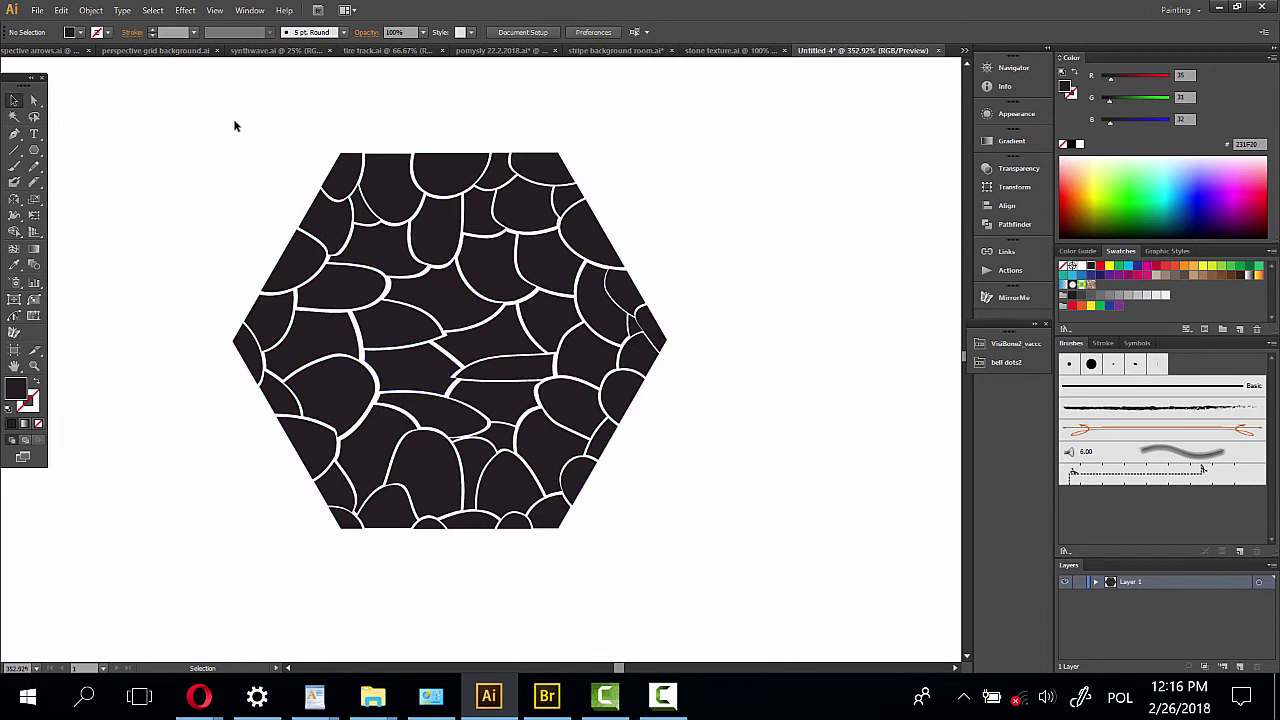
Select all pieces and apply the Round Corners effect with Preview on
{"action": "left_click_drag", "start_coordinate": [234, 126], "coordinate": [736, 604]}
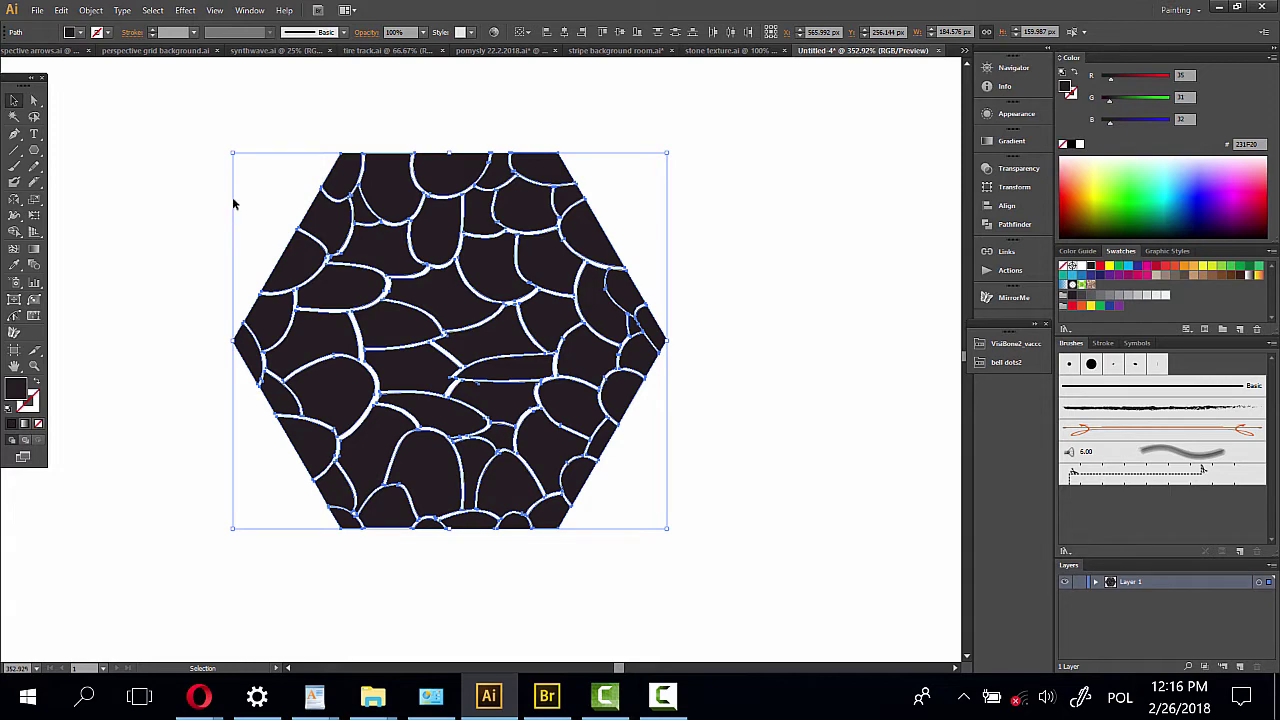
{"action": "left_click", "coordinate": [185, 10]}
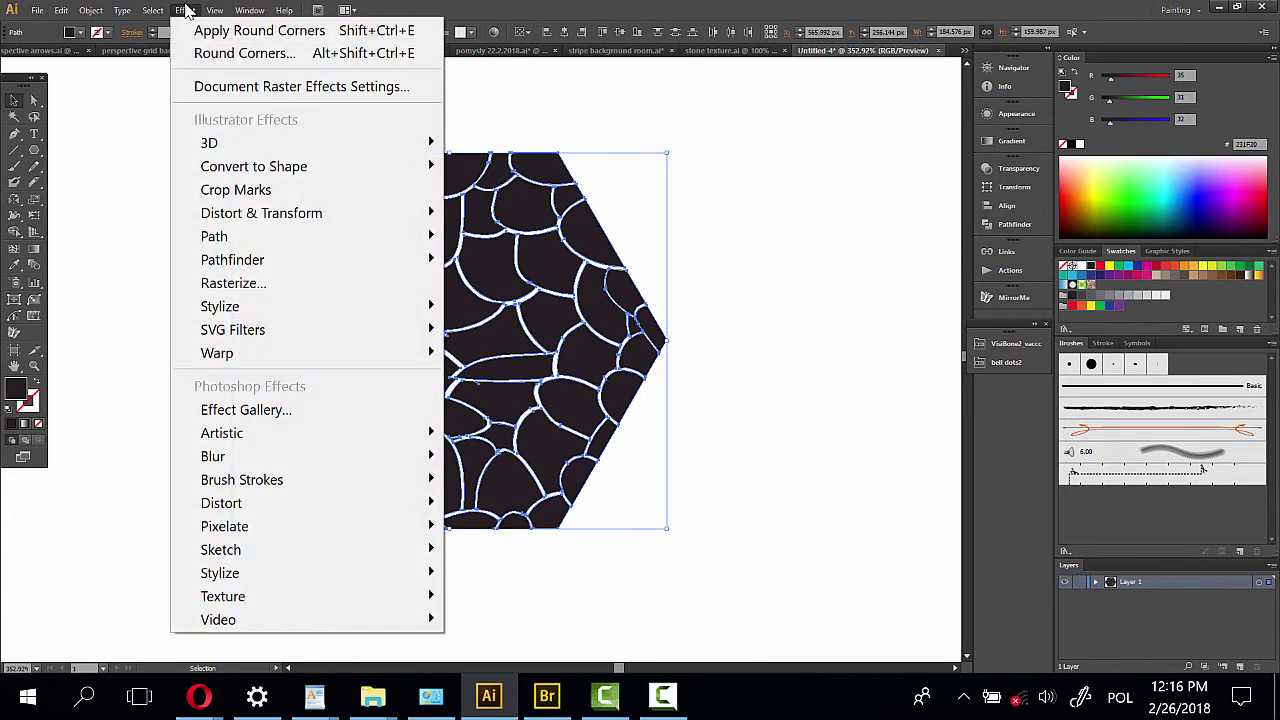
{"action": "mouse_move", "coordinate": [307, 306]}
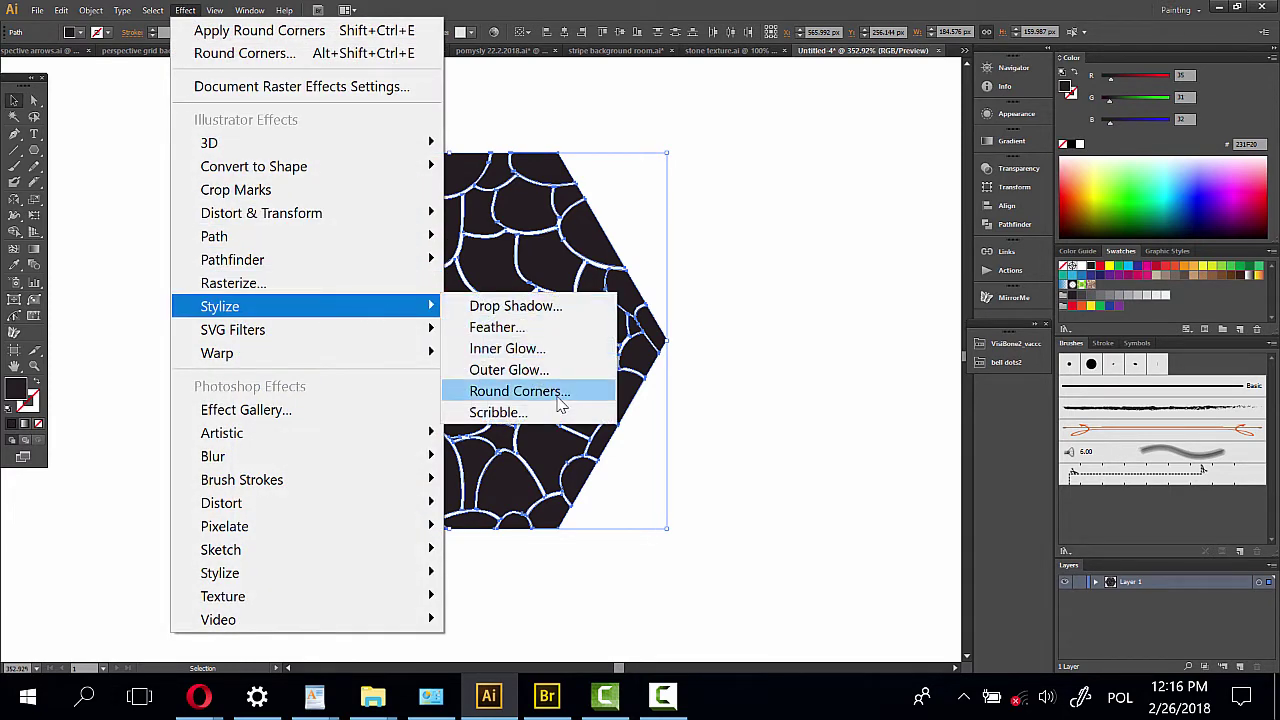
{"action": "left_click", "coordinate": [578, 396]}
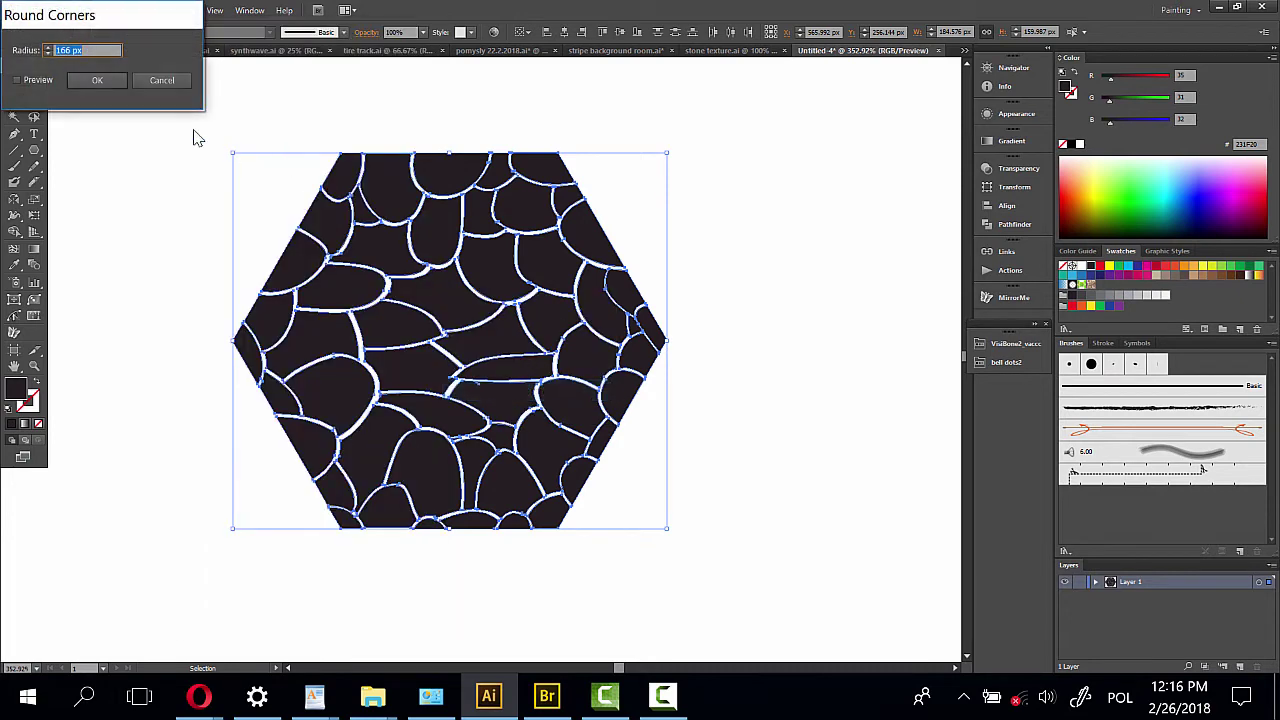
{"action": "left_click", "coordinate": [30, 80]}
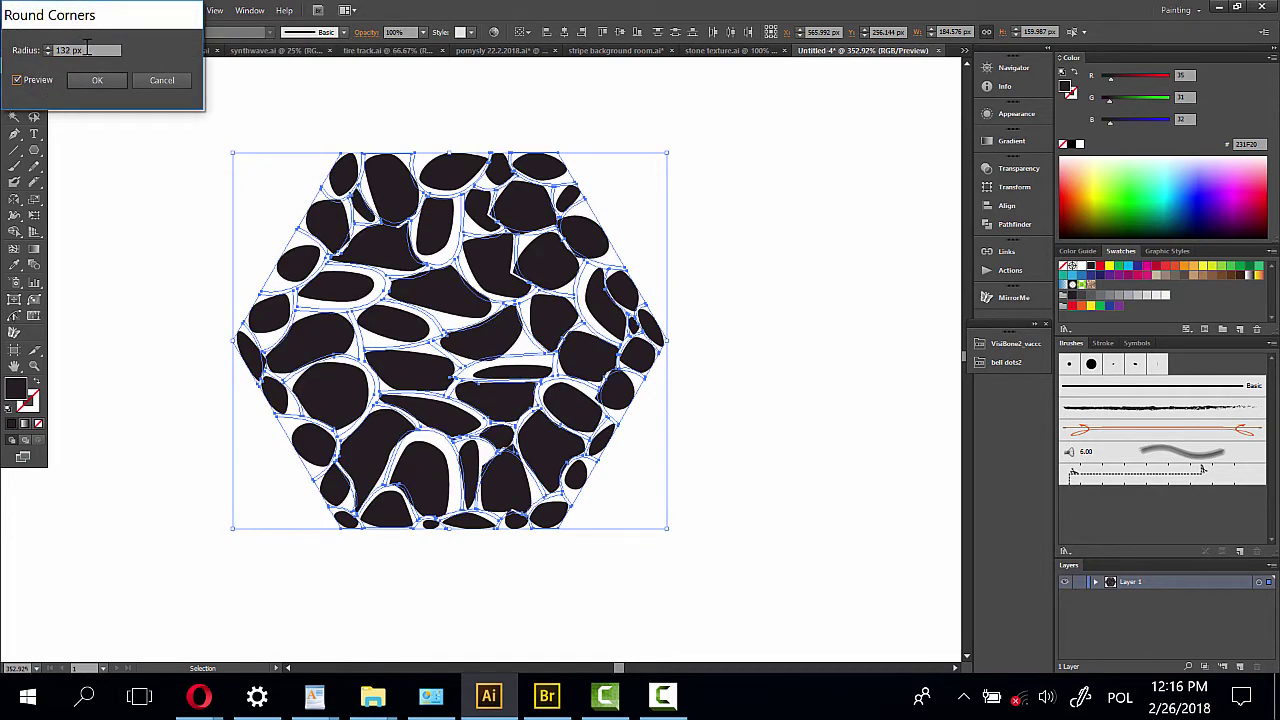
Preview Round Corners radii of 30, 7, 1 and 14 px
{"action": "key", "text": "Down"}
{"action": "key", "text": "Down"}
{"action": "key", "text": "Down"}
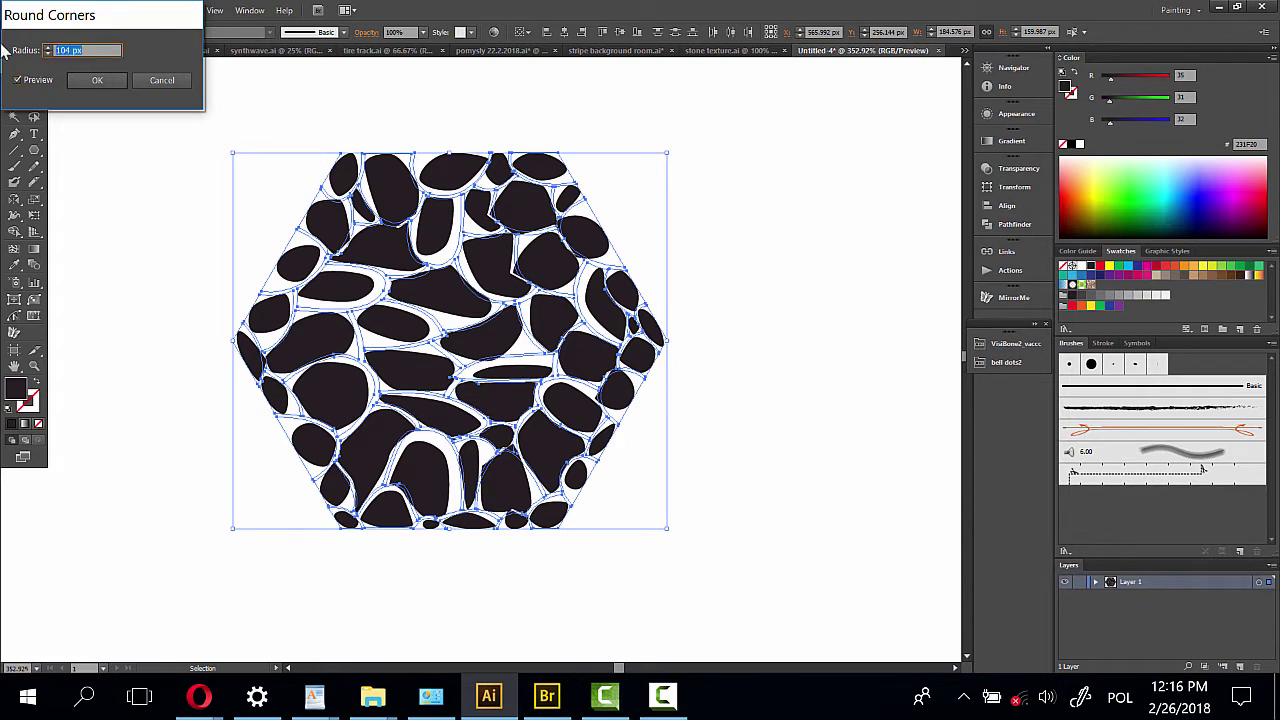
{"action": "key", "text": "Tab"}
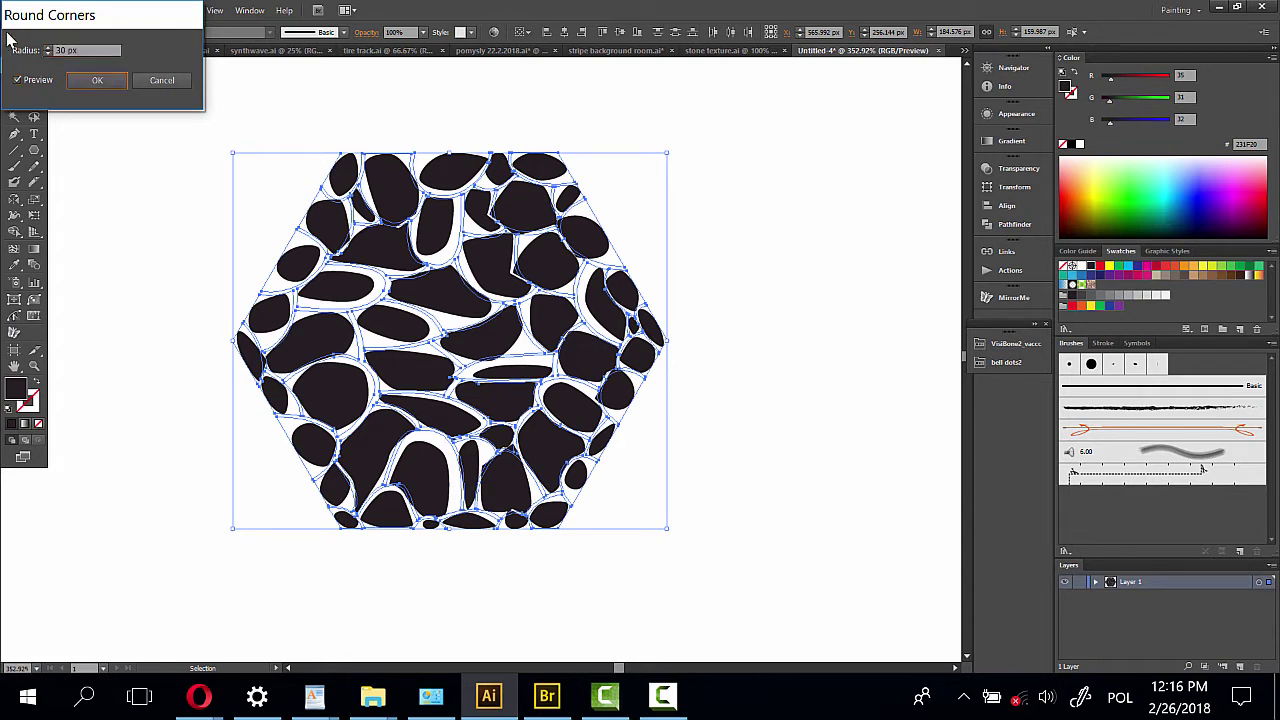
{"action": "double_click", "coordinate": [90, 52]}
{"action": "type", "text": "7"}
{"action": "key", "text": "Tab"}
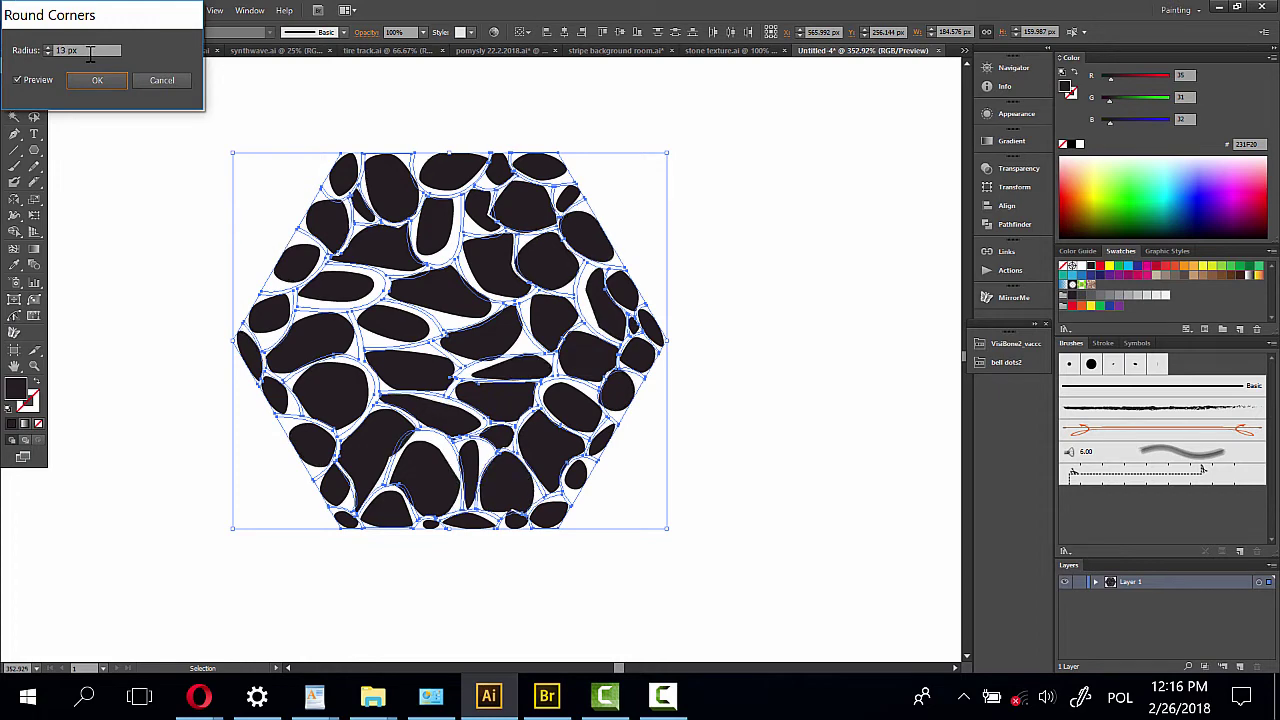
{"action": "double_click", "coordinate": [90, 52]}
{"action": "type", "text": "1"}
{"action": "key", "text": "Tab"}
{"action": "double_click", "coordinate": [90, 52]}
{"action": "type", "text": "14"}
{"action": "key", "text": "Tab"}
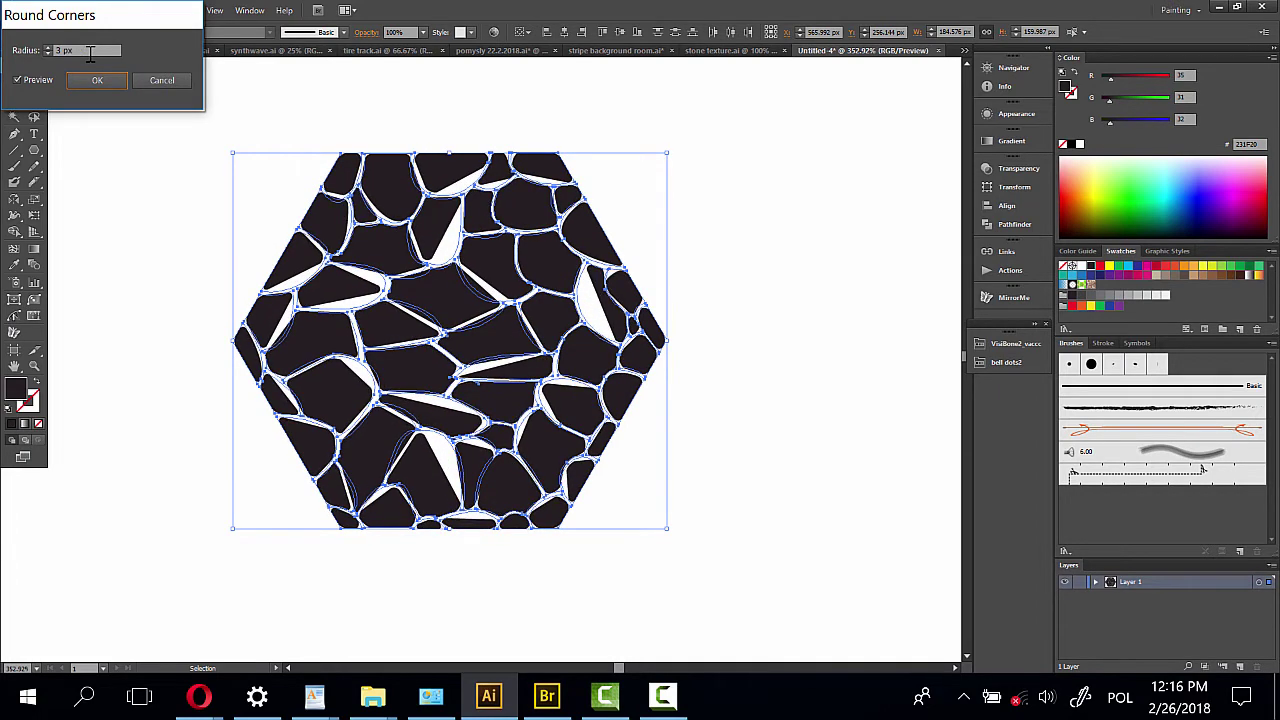
Try 23 and 6 px radii, then settle on 4 px rounded corners
{"action": "type", "text": "23"}
{"action": "key", "text": "Tab"}
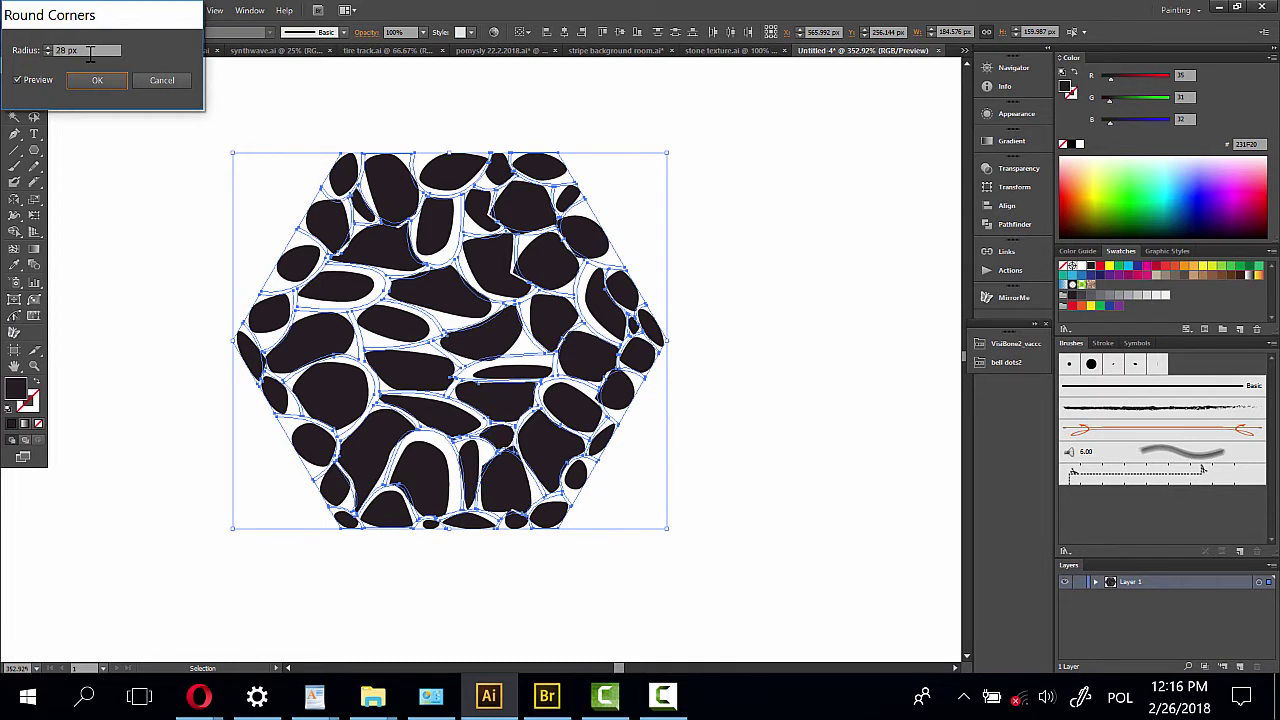
{"action": "type", "text": "6"}
{"action": "key", "text": "Tab"}
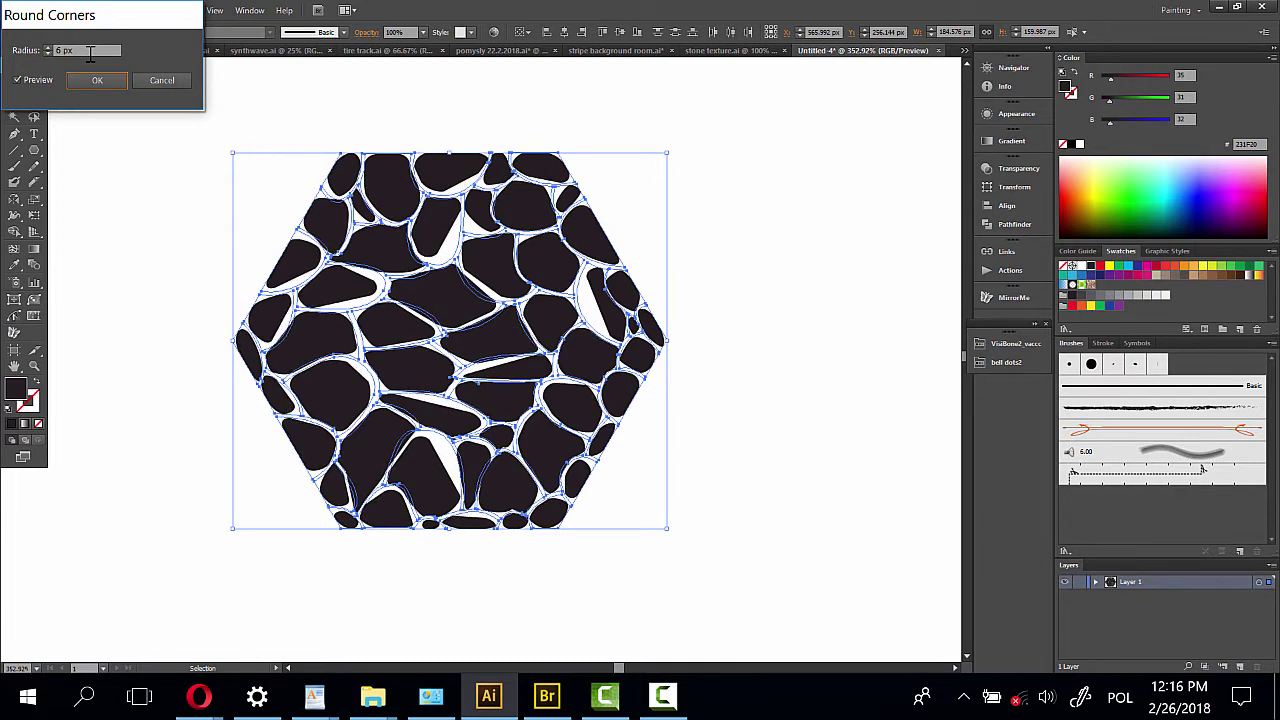
{"action": "type", "text": "4"}
{"action": "key", "text": "Tab"}
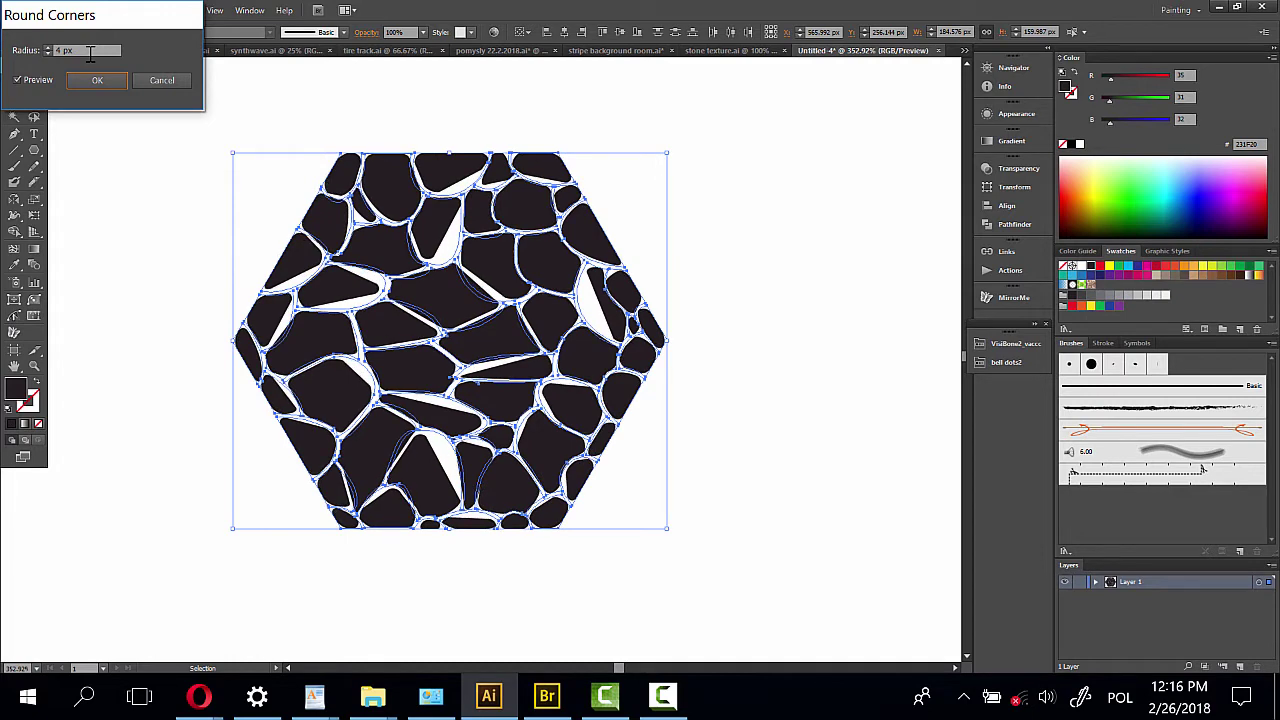
{"action": "left_click", "coordinate": [99, 83]}
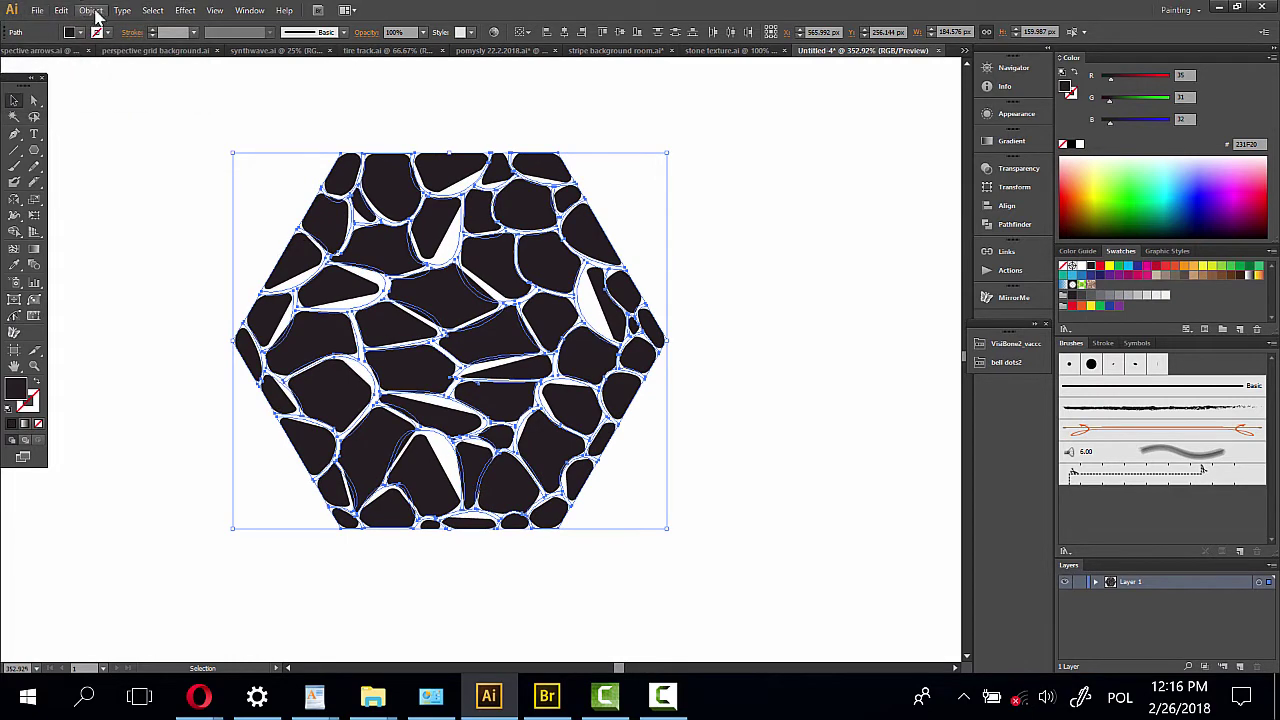
{"action": "left_click", "coordinate": [91, 10]}
Expand the rounded pieces' appearance, then nudge the top-left, left and bottom-left pieces outward
{"action": "left_click", "coordinate": [180, 232]}
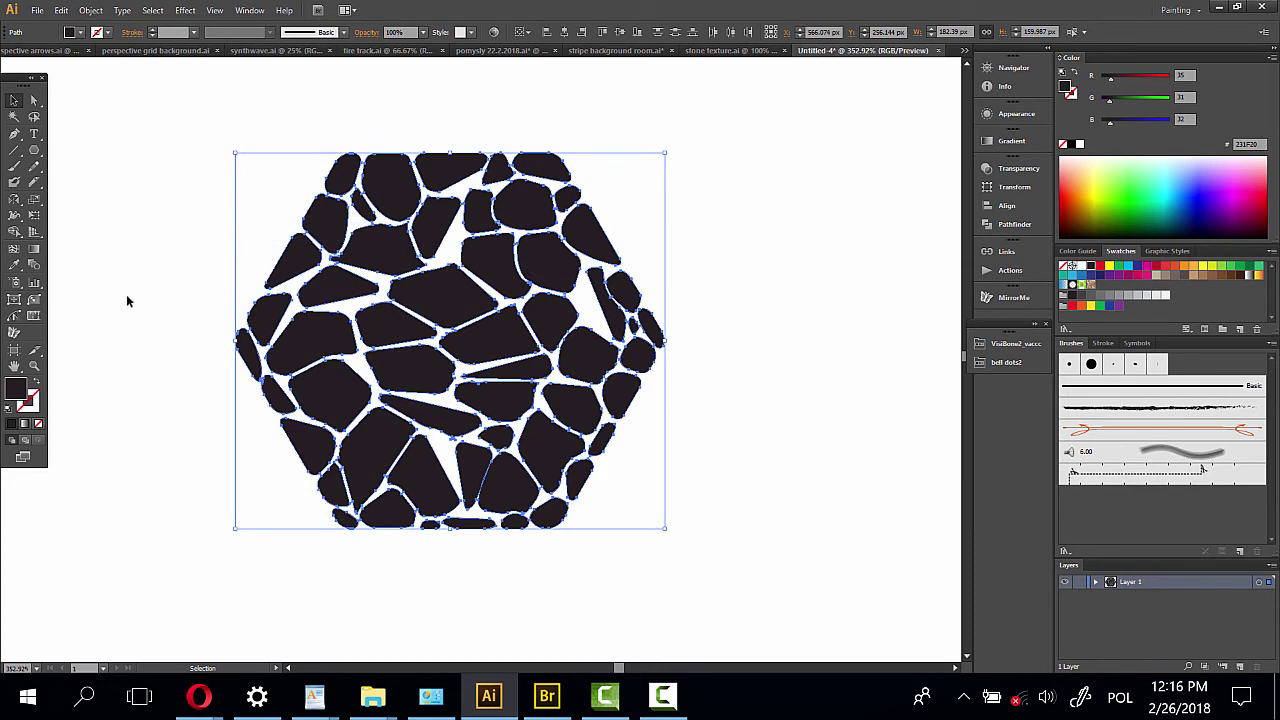
{"action": "left_click", "coordinate": [210, 493]}
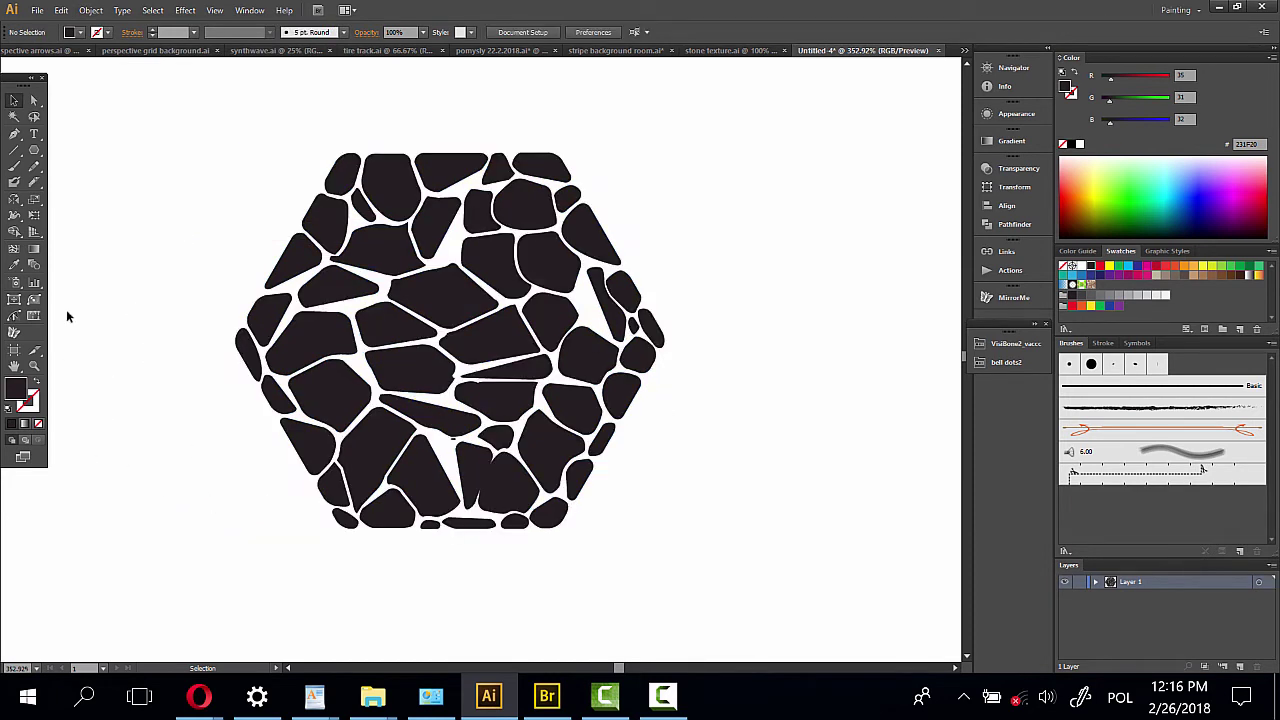
{"action": "left_click_drag", "start_coordinate": [341, 176], "coordinate": [330, 150]}
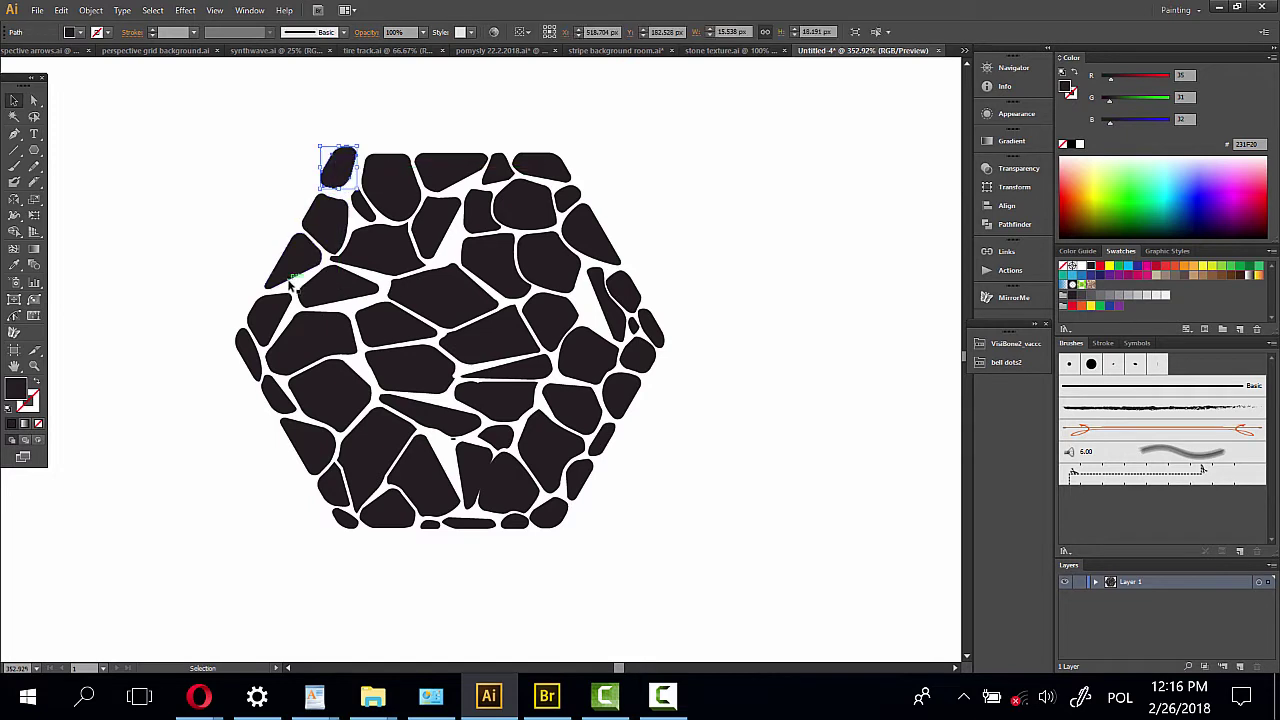
{"action": "left_click_drag", "start_coordinate": [298, 268], "coordinate": [283, 276]}
{"action": "left_click_drag", "start_coordinate": [253, 368], "coordinate": [247, 365]}
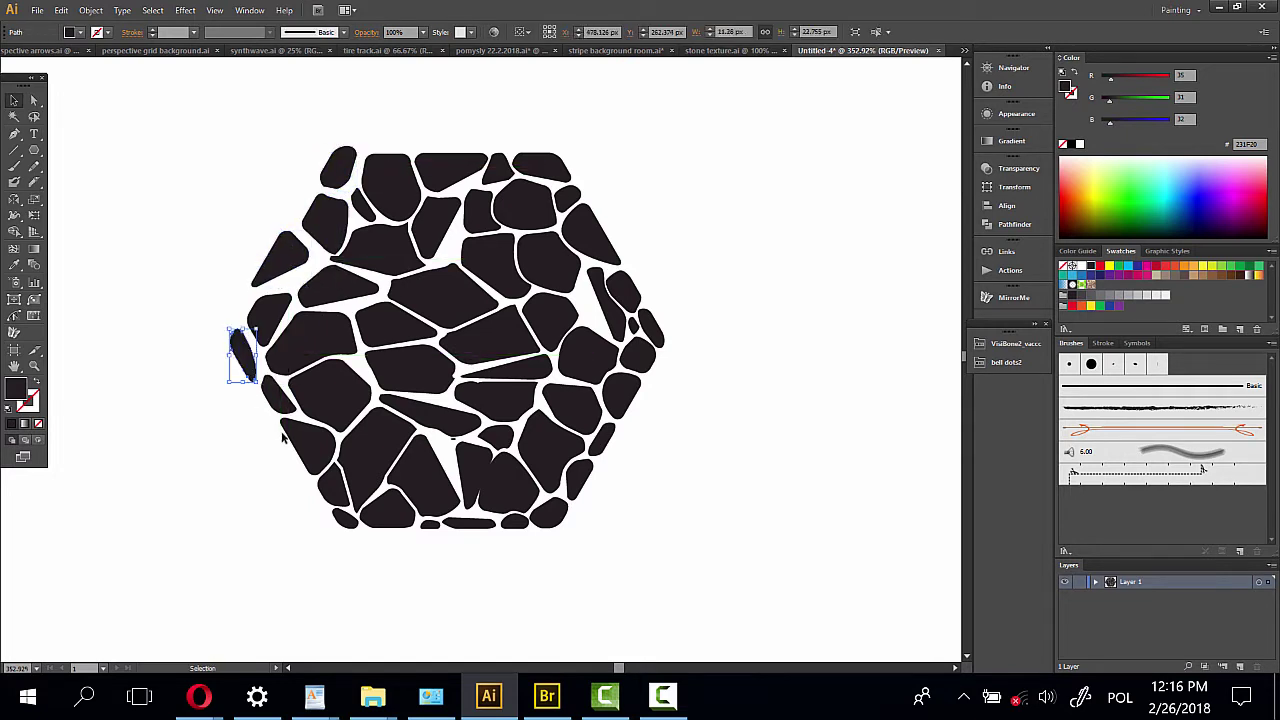
{"action": "left_click_drag", "start_coordinate": [292, 441], "coordinate": [284, 441]}
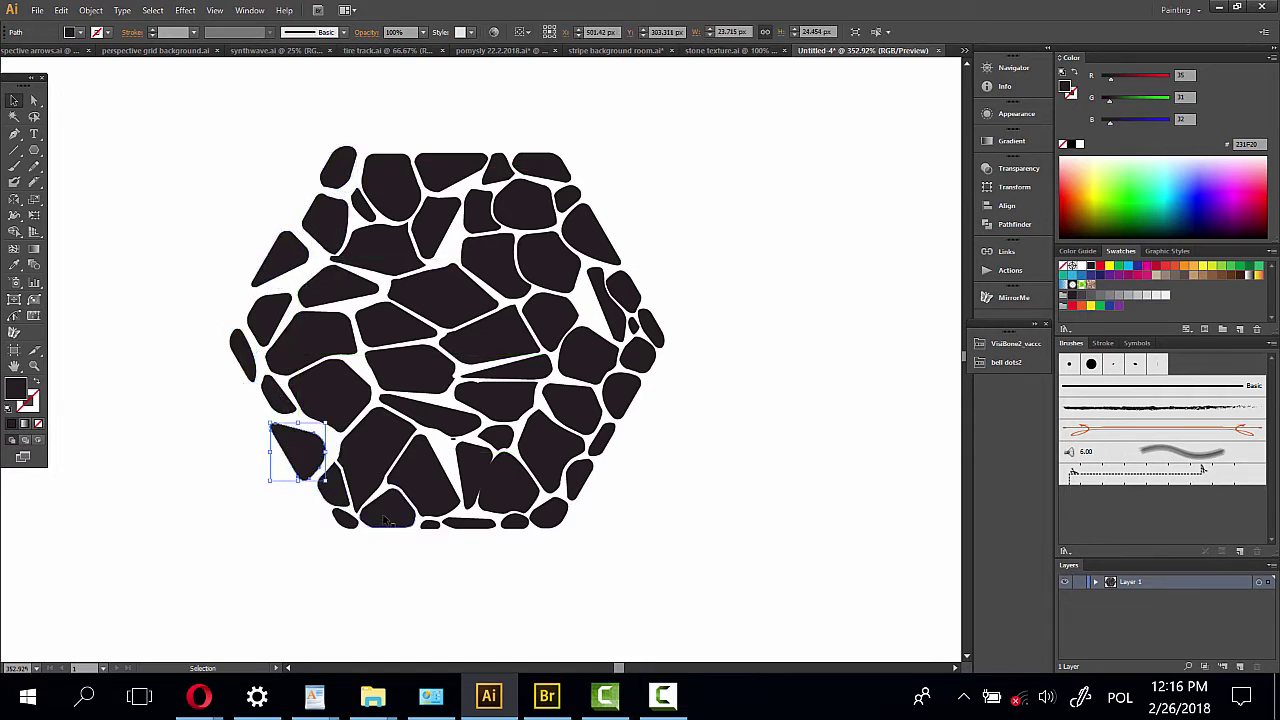
{"action": "left_click_drag", "start_coordinate": [384, 519], "coordinate": [386, 529]}
Nudge the bottom-right, right, upper-right and top pieces outward, then deselect
{"action": "left_click_drag", "start_coordinate": [543, 526], "coordinate": [551, 529]}
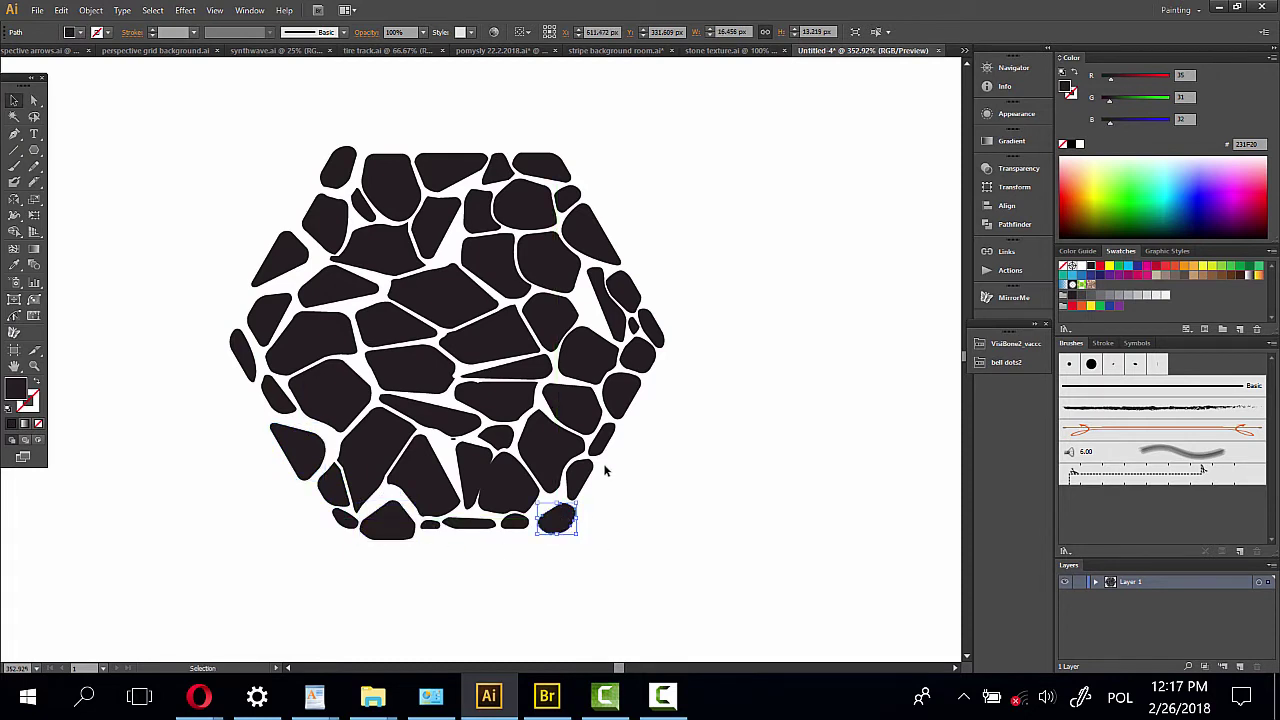
{"action": "left_click_drag", "start_coordinate": [606, 440], "coordinate": [618, 440]}
{"action": "left_click_drag", "start_coordinate": [650, 360], "coordinate": [651, 300]}
{"action": "left_click_drag", "start_coordinate": [612, 250], "coordinate": [575, 230]}
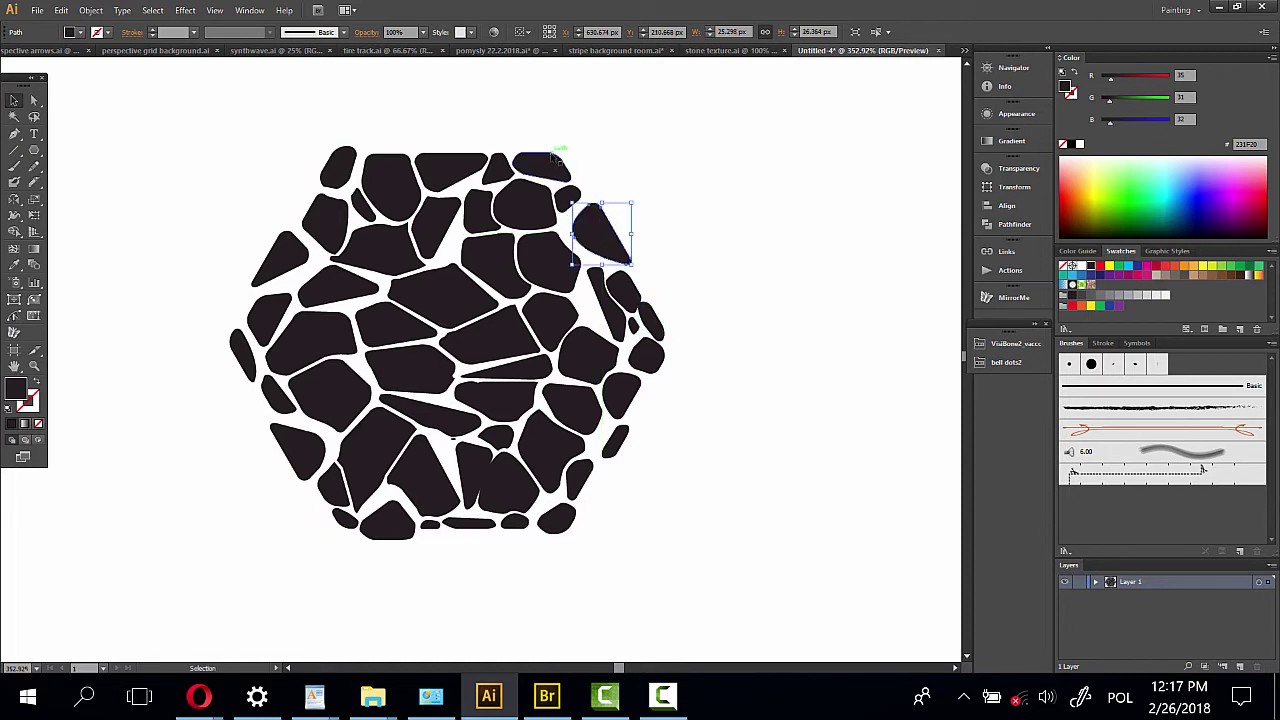
{"action": "left_click_drag", "start_coordinate": [549, 163], "coordinate": [557, 158]}
{"action": "left_click_drag", "start_coordinate": [456, 170], "coordinate": [397, 172]}
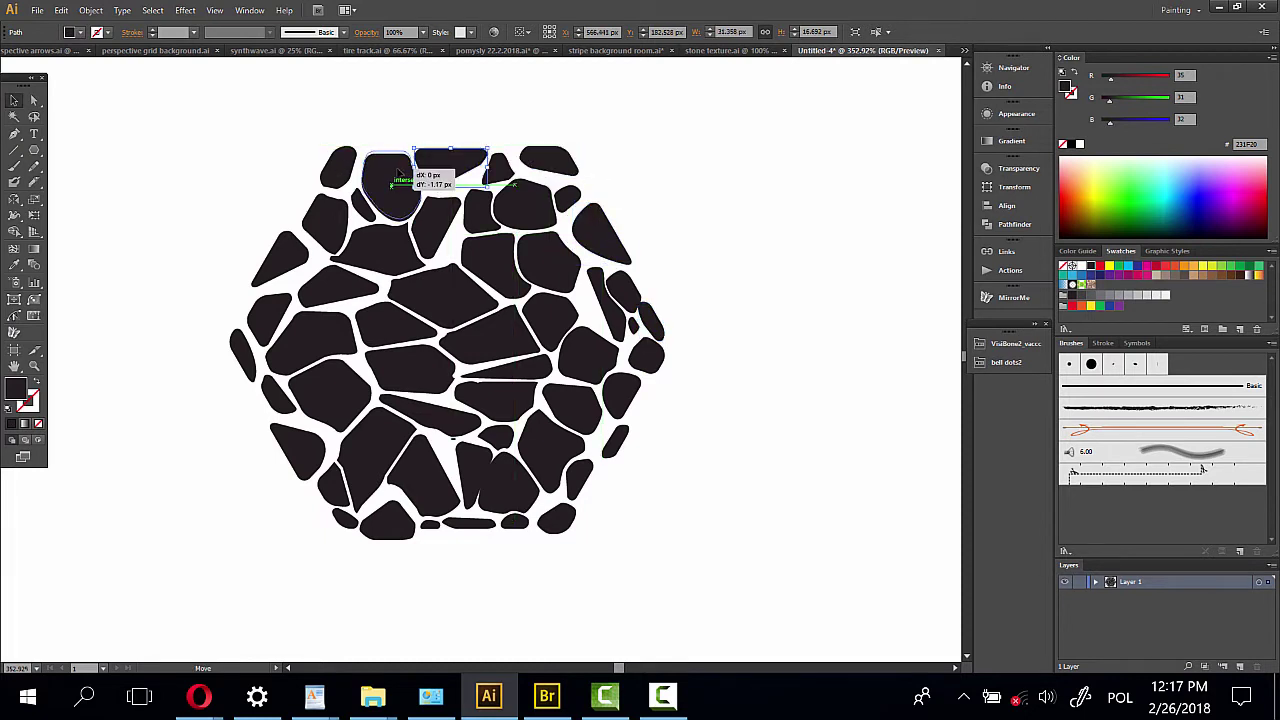
{"action": "left_click", "coordinate": [694, 208]}
Select all stone pieces and zoom in closely on the top-left pieces
{"action": "left_click", "coordinate": [33, 366]}
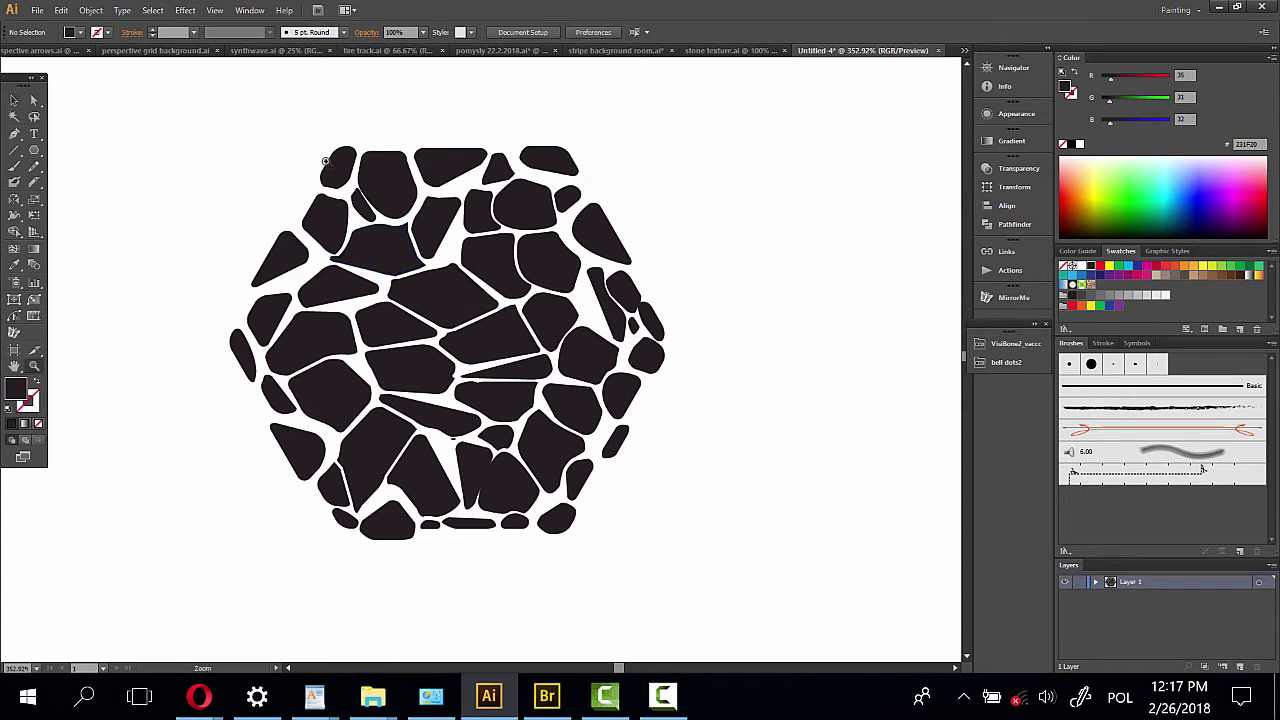
{"action": "left_click_drag", "start_coordinate": [318, 153], "coordinate": [524, 359]}
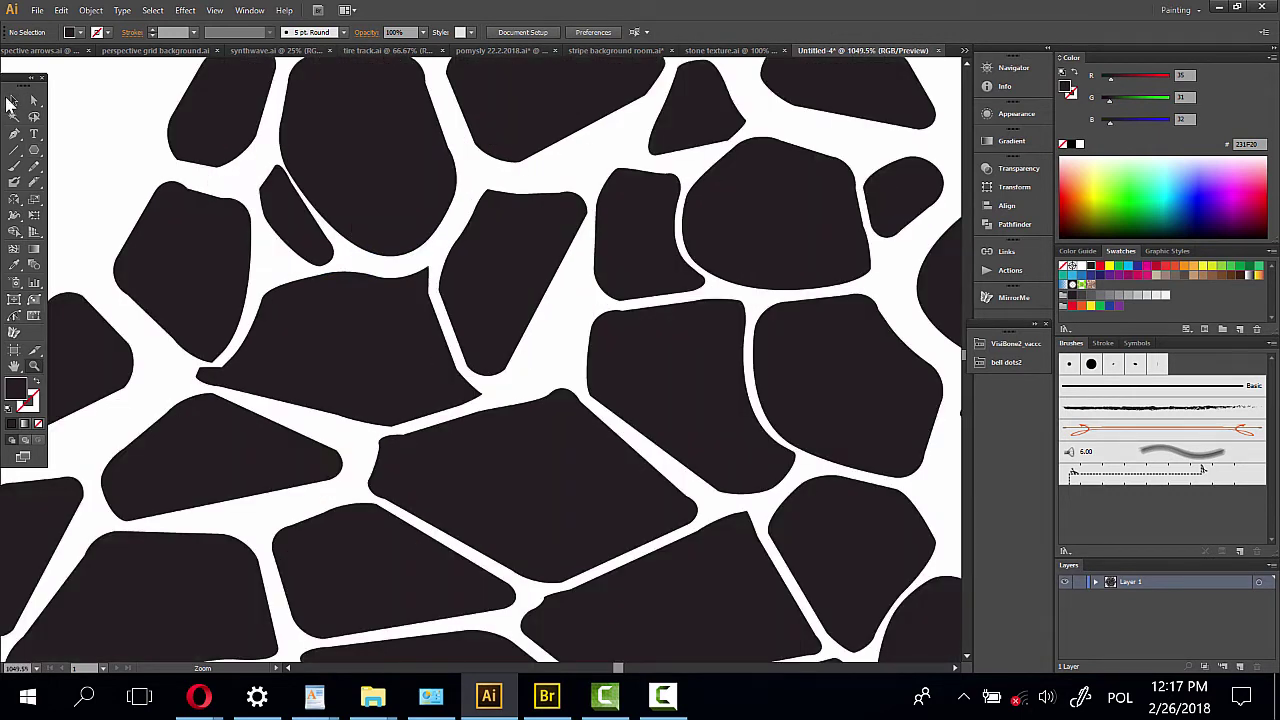
{"action": "left_click", "coordinate": [14, 100]}
{"action": "left_click", "coordinate": [33, 366]}
{"action": "left_click_drag", "start_coordinate": [550, 450], "coordinate": [283, 302]}
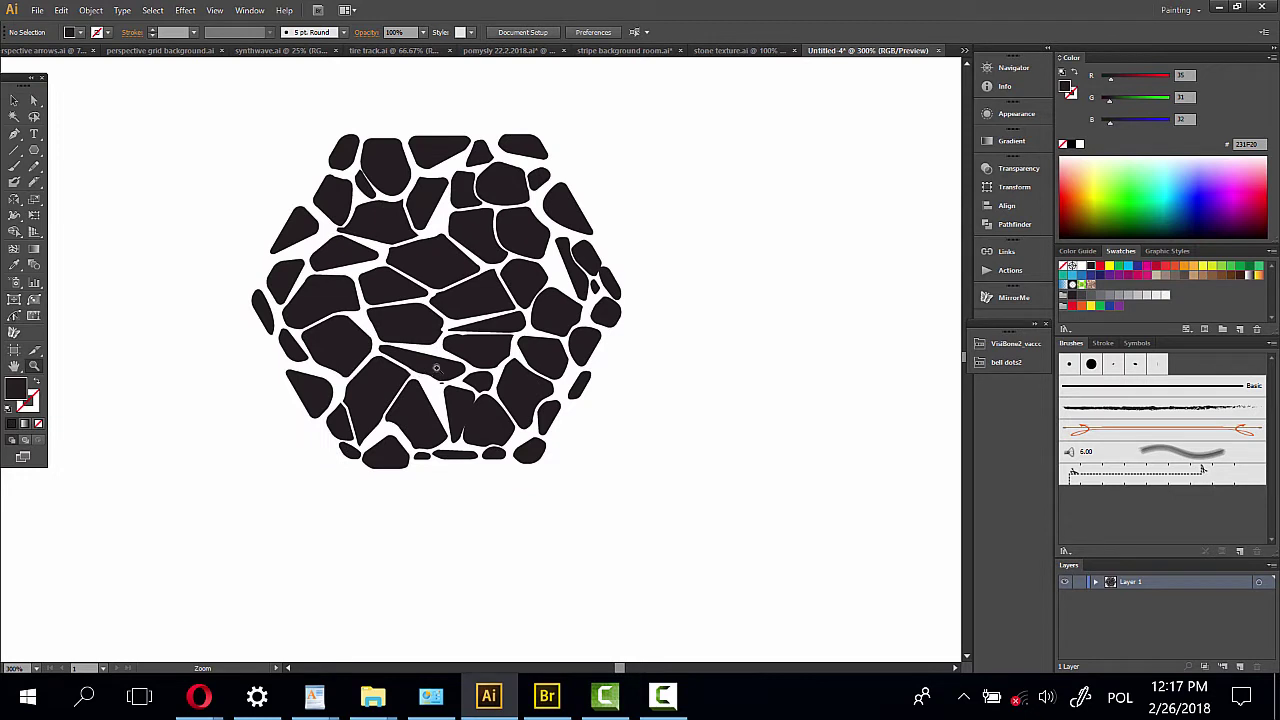
{"action": "left_click", "coordinate": [14, 100]}
{"action": "left_click_drag", "start_coordinate": [203, 96], "coordinate": [678, 545]}
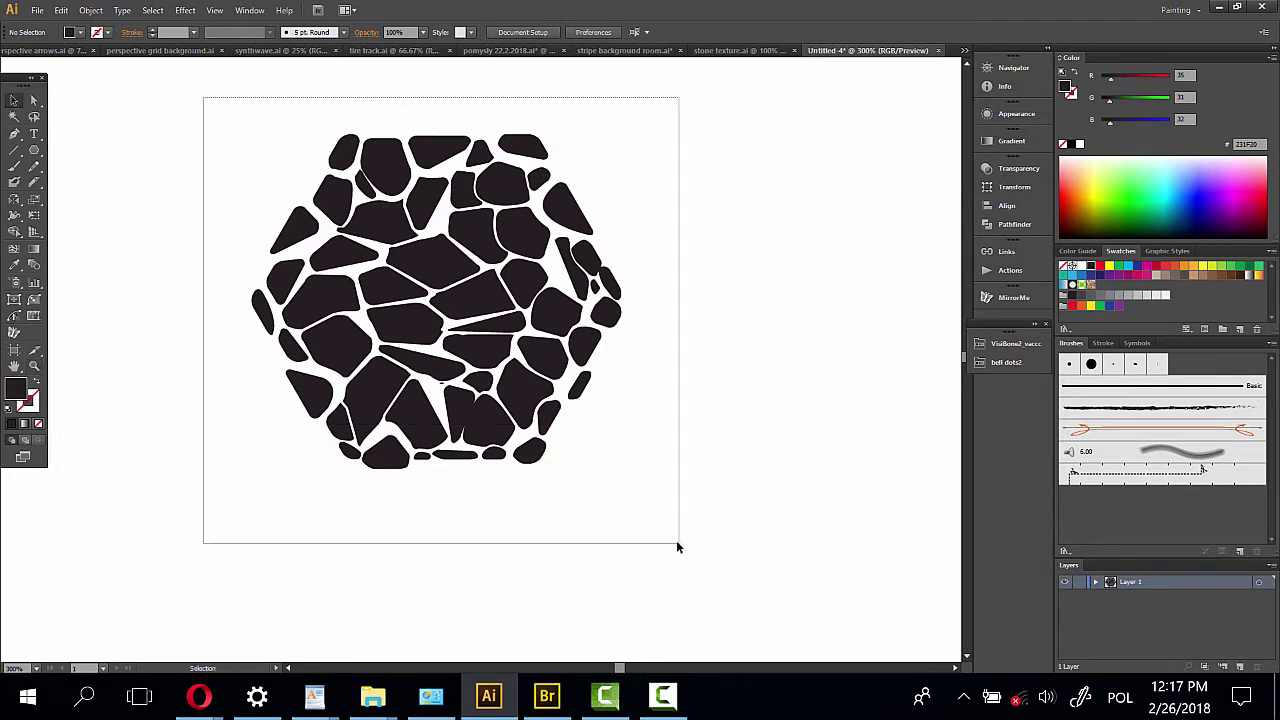
{"action": "key", "text": "z"}
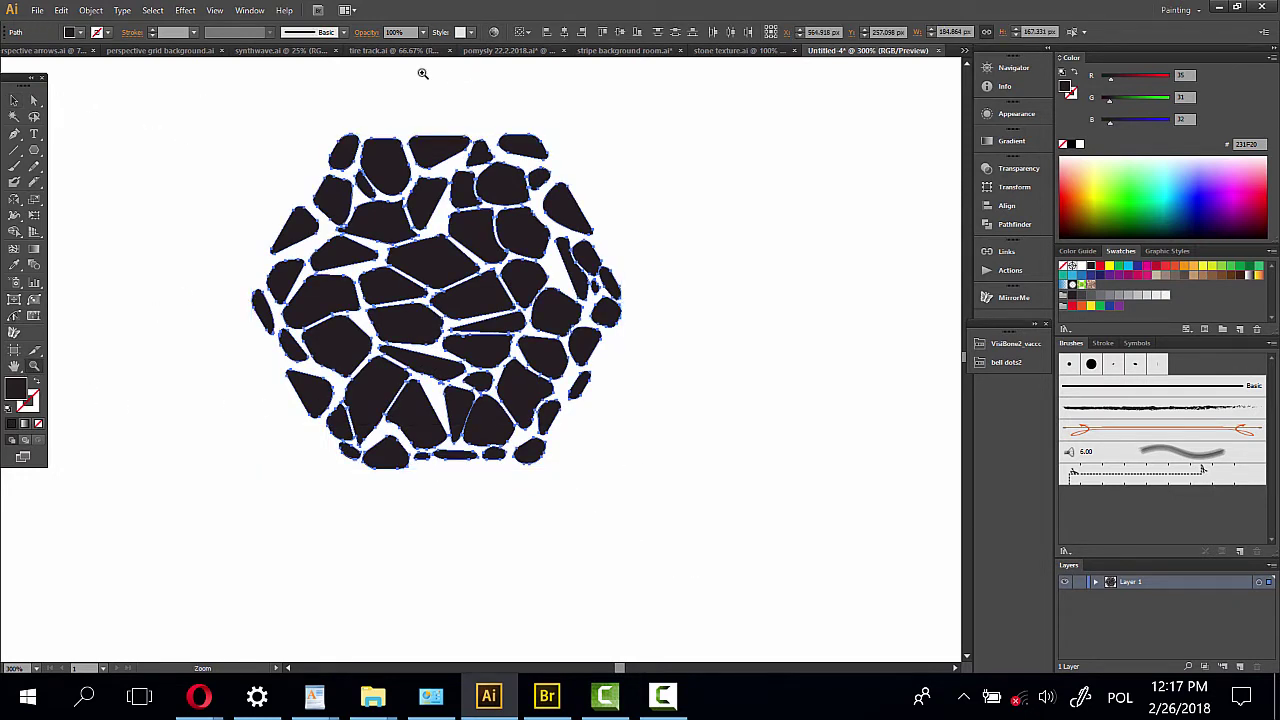
{"action": "left_click_drag", "start_coordinate": [332, 131], "coordinate": [383, 200]}
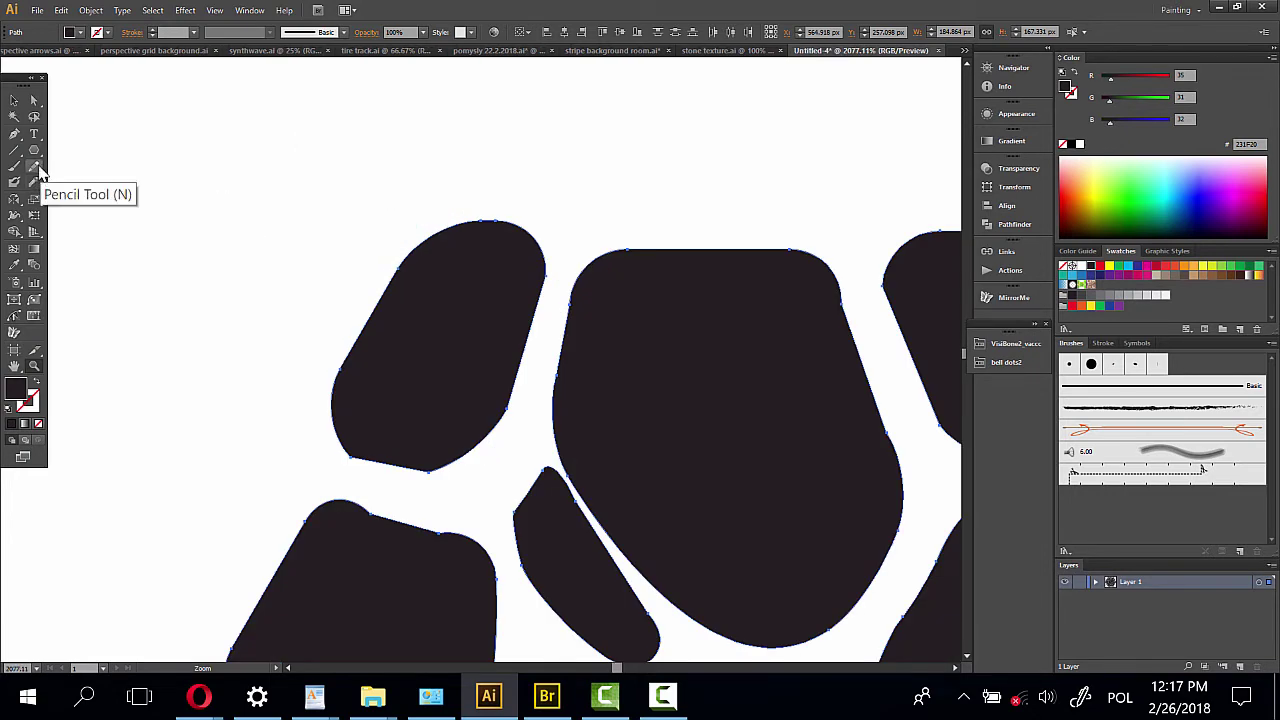
Set Pencil options to 6.5 px fidelity, 26% smoothness, with Edit selected paths enabled
{"action": "double_click", "coordinate": [37, 170]}
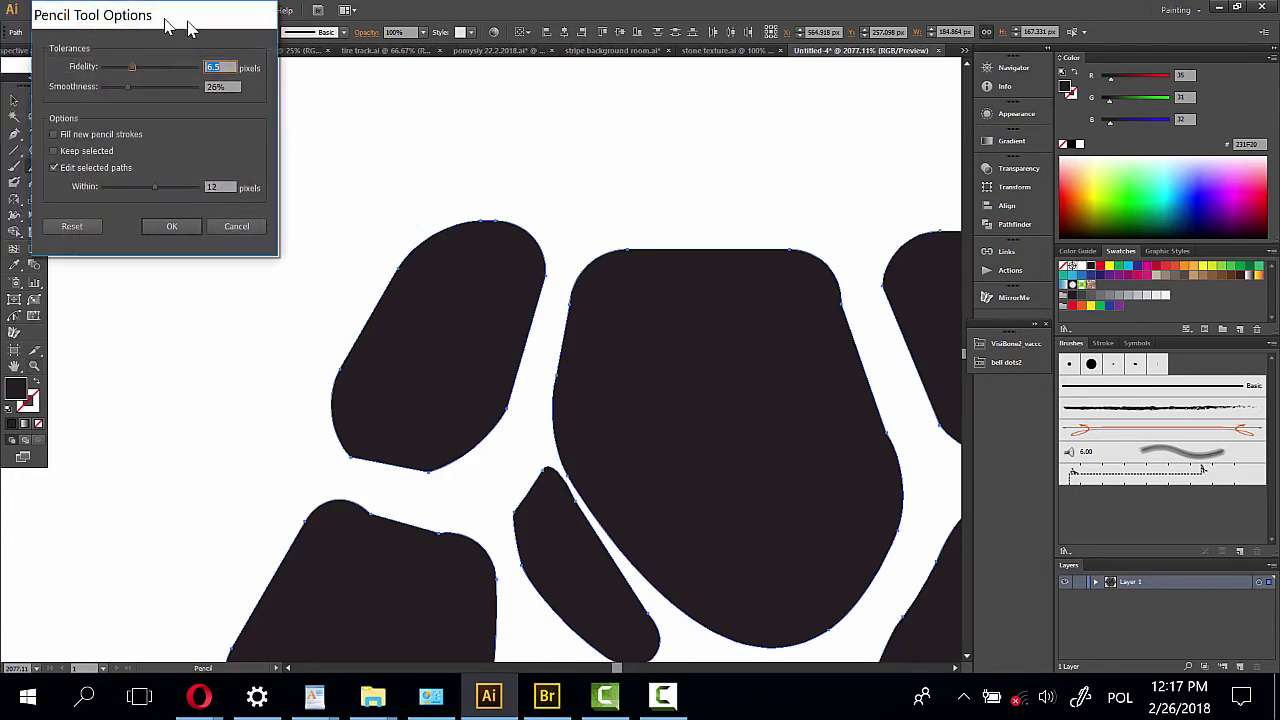
{"action": "left_click_drag", "start_coordinate": [171, 23], "coordinate": [286, 56]}
{"action": "left_click", "coordinate": [313, 121]}
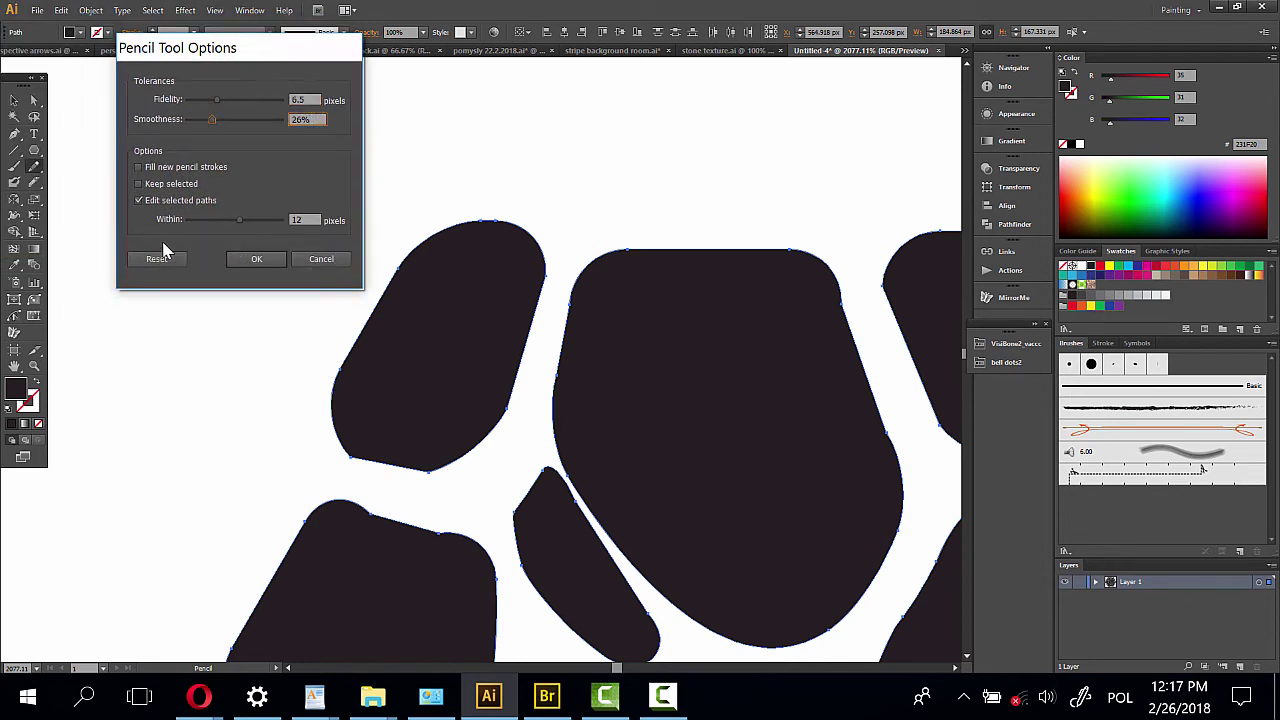
{"action": "left_click", "coordinate": [138, 200]}
{"action": "left_click", "coordinate": [140, 202]}
{"action": "left_click", "coordinate": [256, 259]}
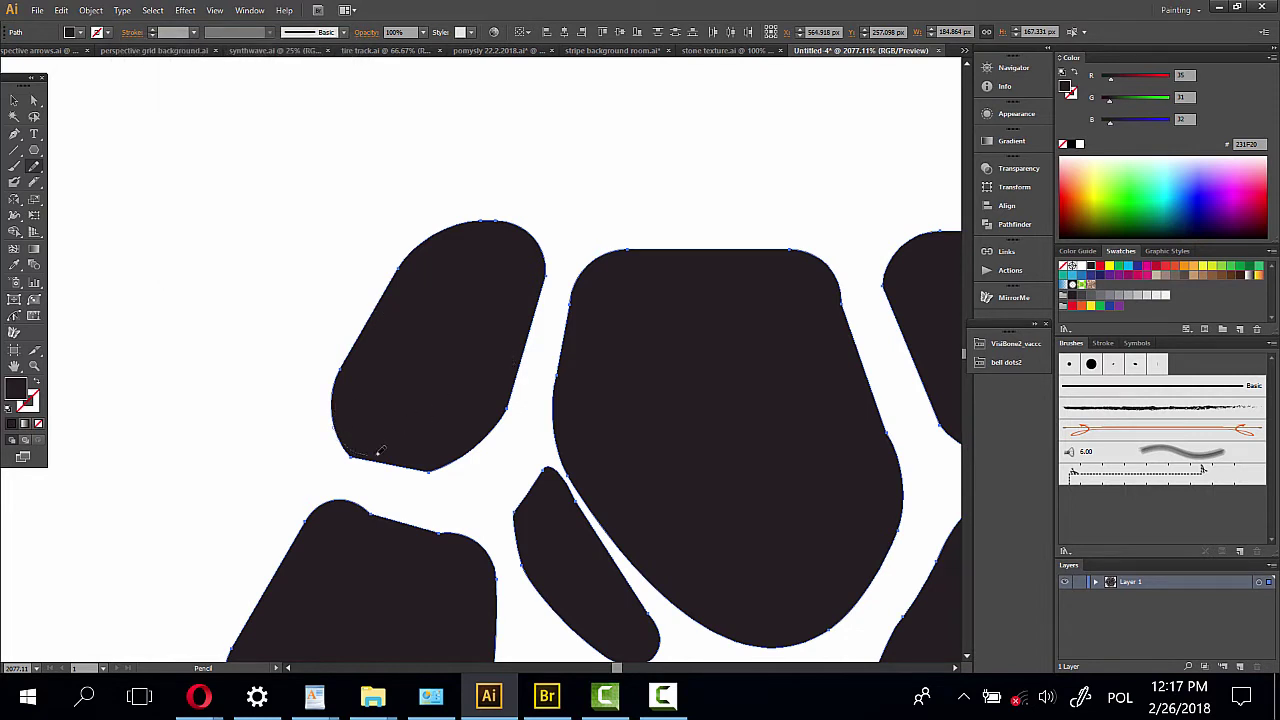
Smooth the lower-left stone's bottom and top edges and round the slanted stone's pointed end
{"action": "left_click_drag", "start_coordinate": [430, 462], "coordinate": [464, 463]}
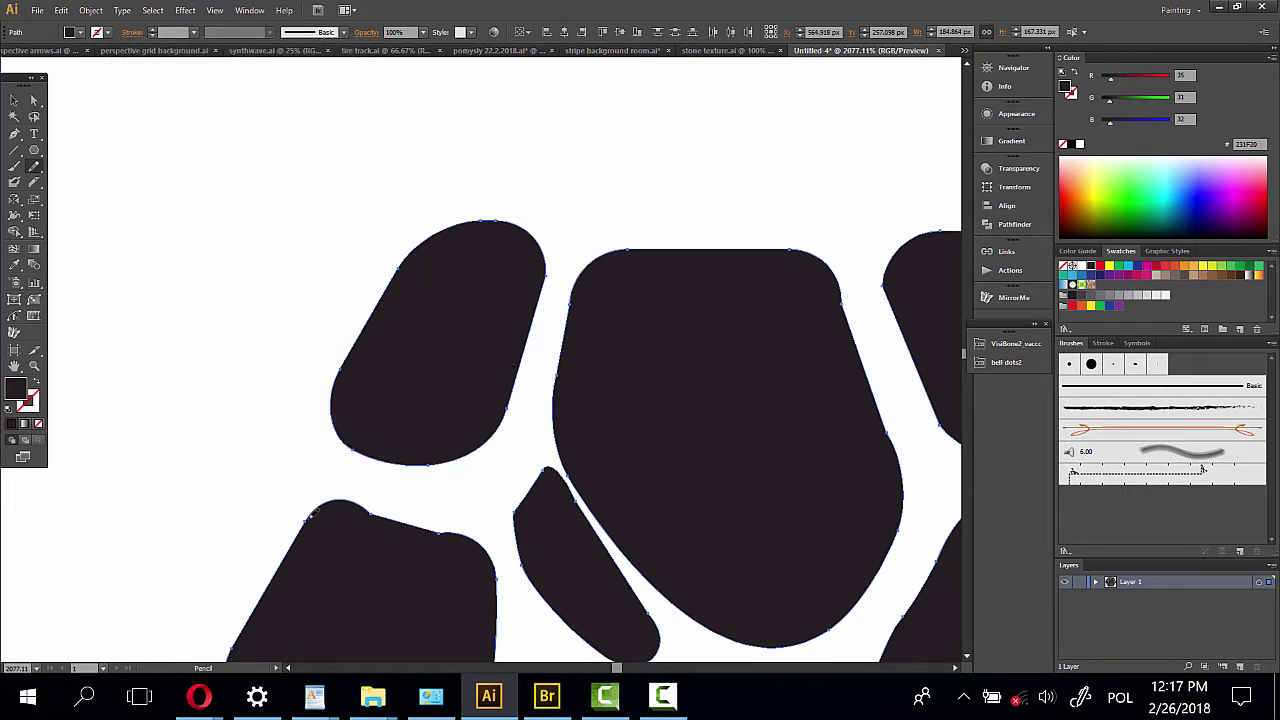
{"action": "left_click_drag", "start_coordinate": [441, 527], "coordinate": [495, 554]}
{"action": "left_click_drag", "start_coordinate": [669, 480], "coordinate": [338, 428]}
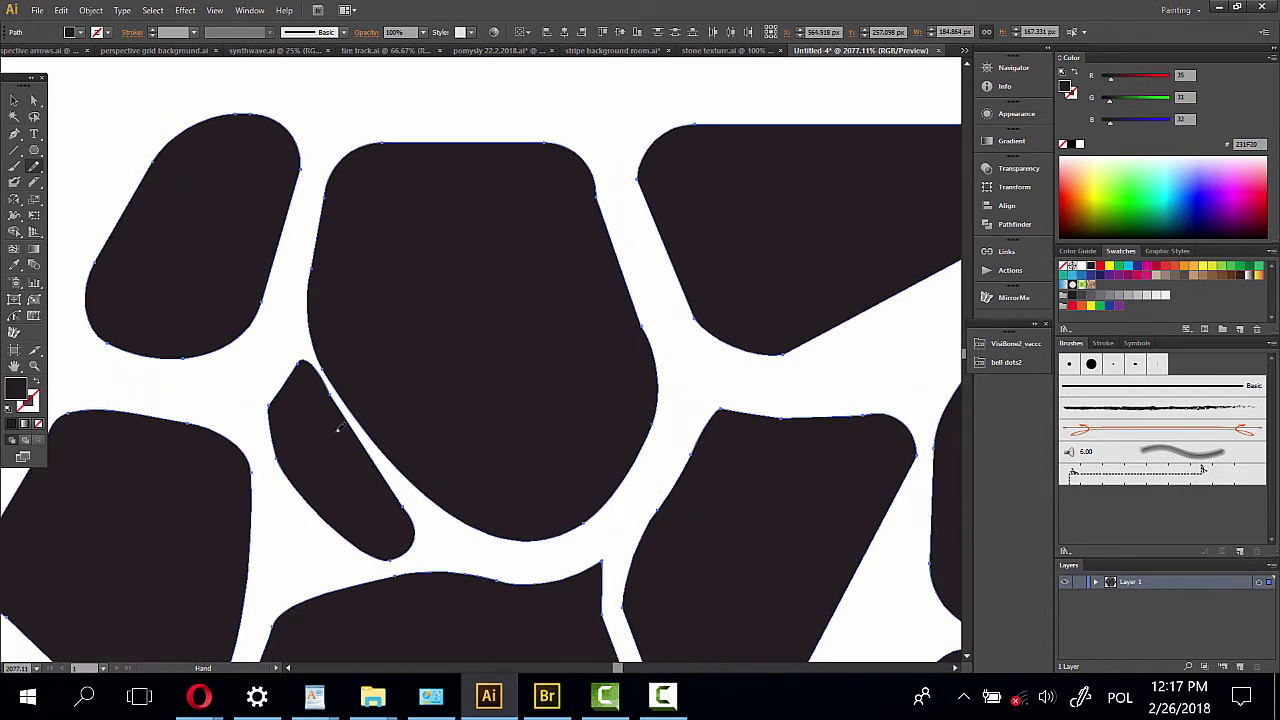
{"action": "left_click_drag", "start_coordinate": [291, 389], "coordinate": [350, 414]}
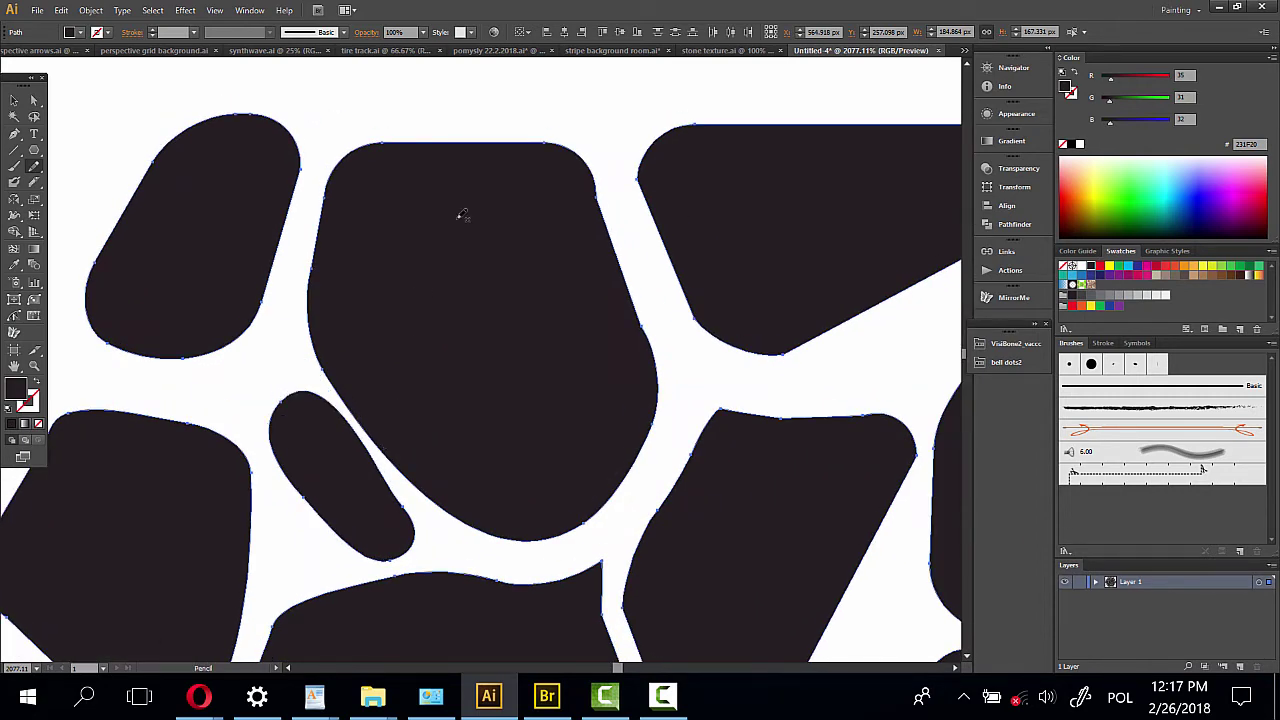
Redraw the upper-right stone's left edge as a curve, then reselect all the stone shapes
{"action": "scroll", "coordinate": [485, 142], "scroll_direction": "right", "scroll_amount": 5}
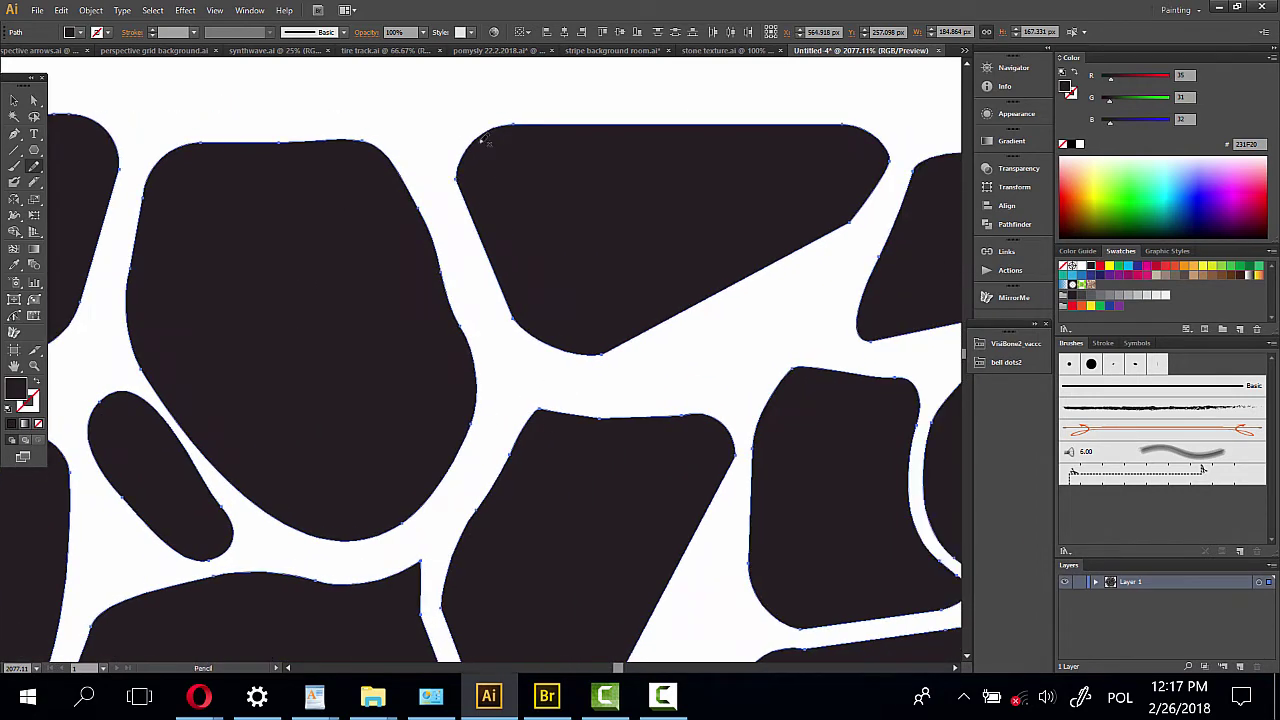
{"action": "left_click_drag", "start_coordinate": [466, 153], "coordinate": [515, 290]}
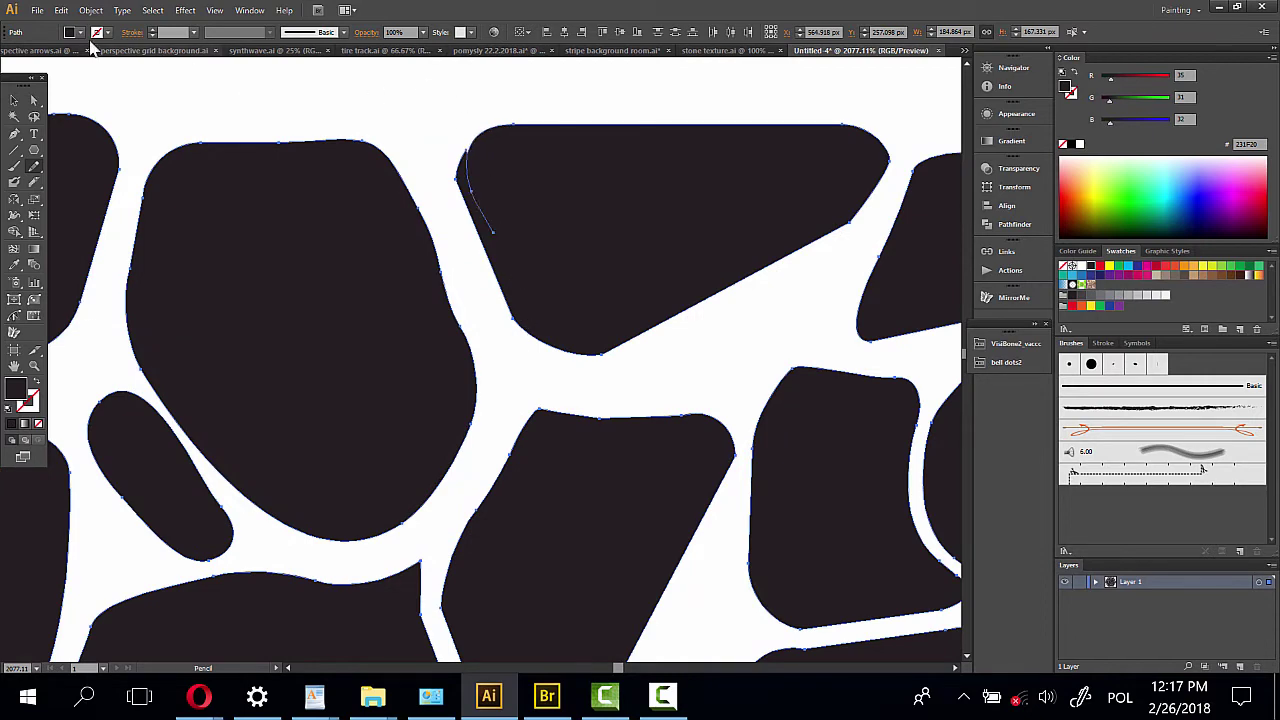
{"action": "left_click", "coordinate": [61, 10]}
{"action": "left_click_drag", "start_coordinate": [467, 161], "coordinate": [498, 267]}
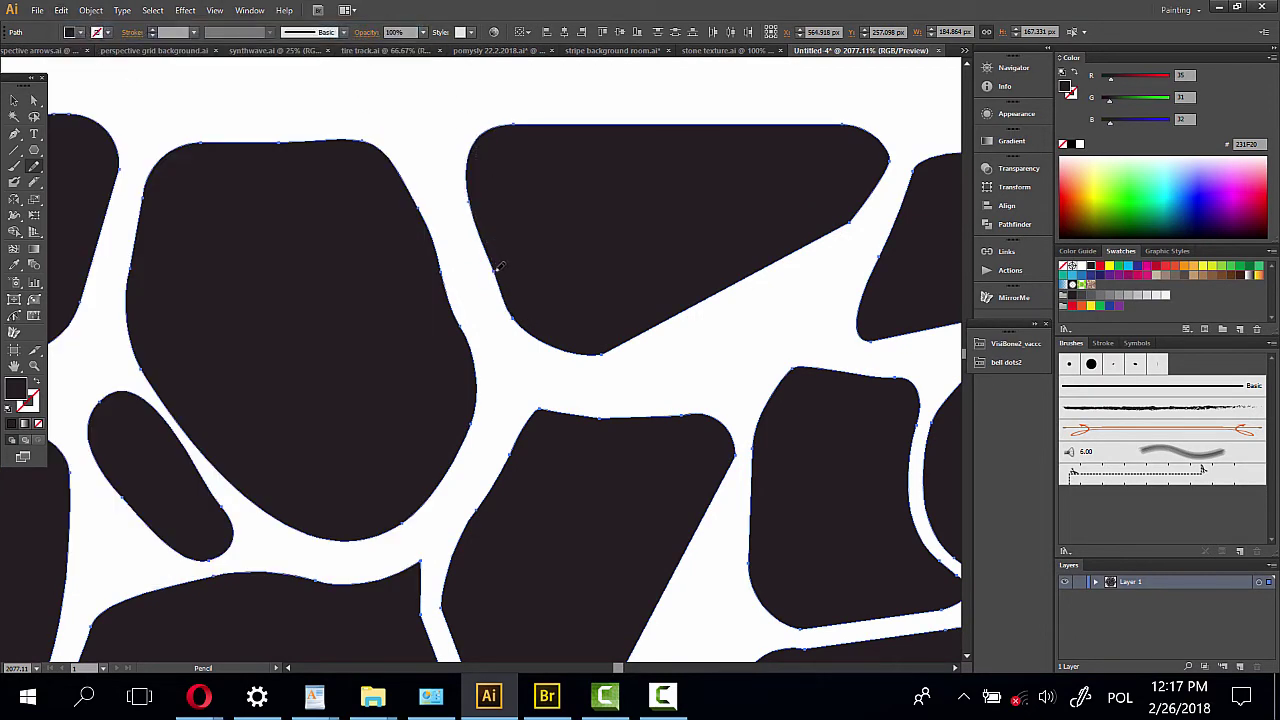
{"action": "left_click_drag", "start_coordinate": [601, 466], "coordinate": [578, 200]}
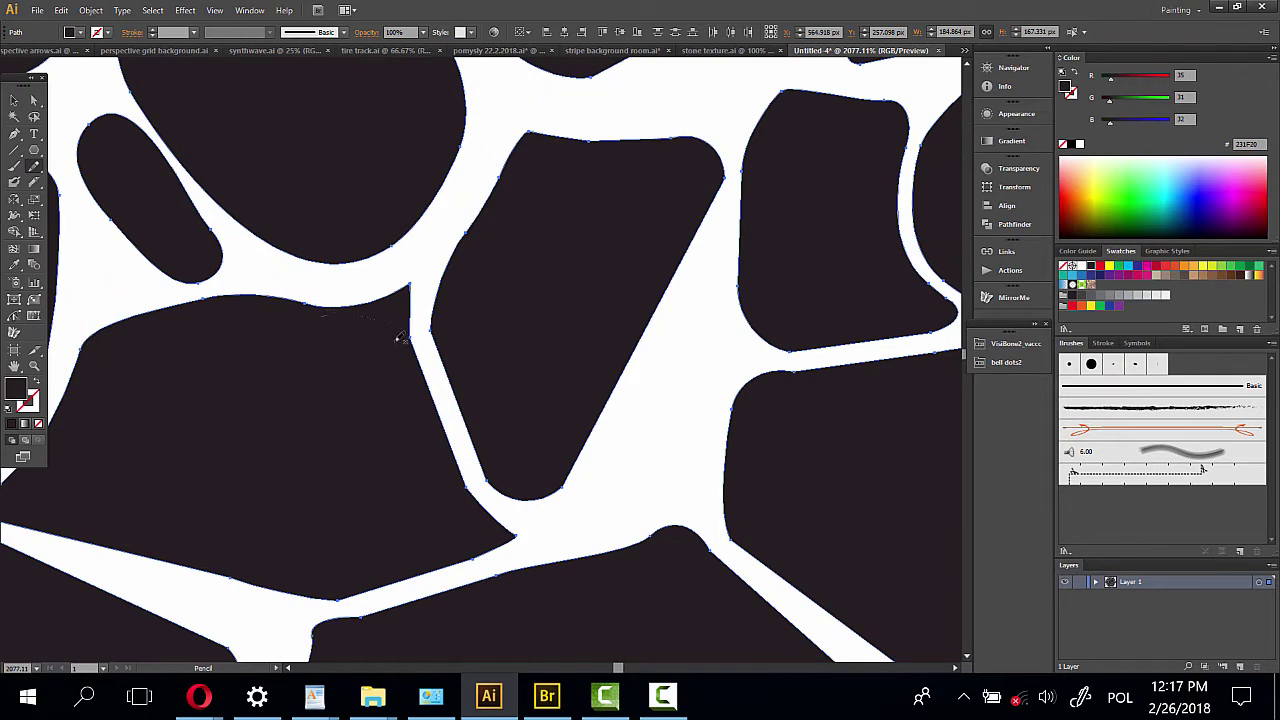
{"action": "left_click_drag", "start_coordinate": [398, 338], "coordinate": [436, 336]}
{"action": "left_click", "coordinate": [61, 10]}
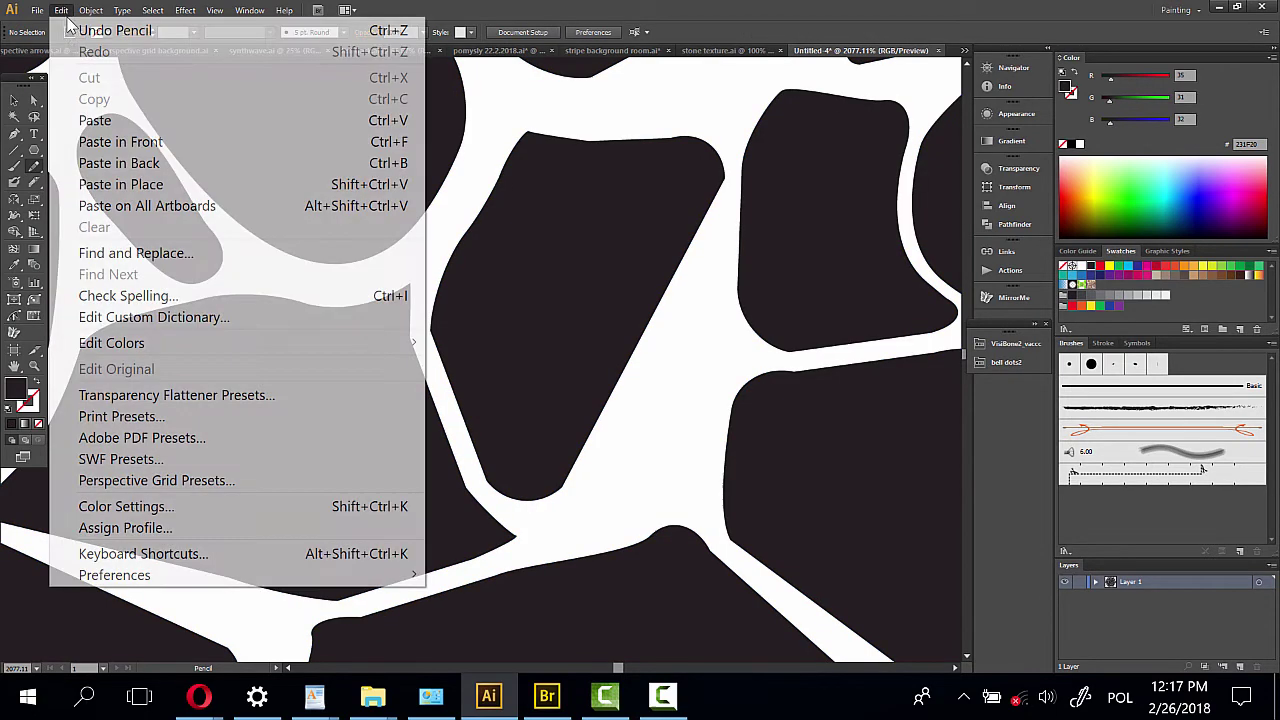
{"action": "key", "text": "ctrl+a"}
Smooth the lower-left stone's notch and the middle stone's top-left corner and left edge
{"action": "left_click_drag", "start_coordinate": [416, 338], "coordinate": [440, 420]}
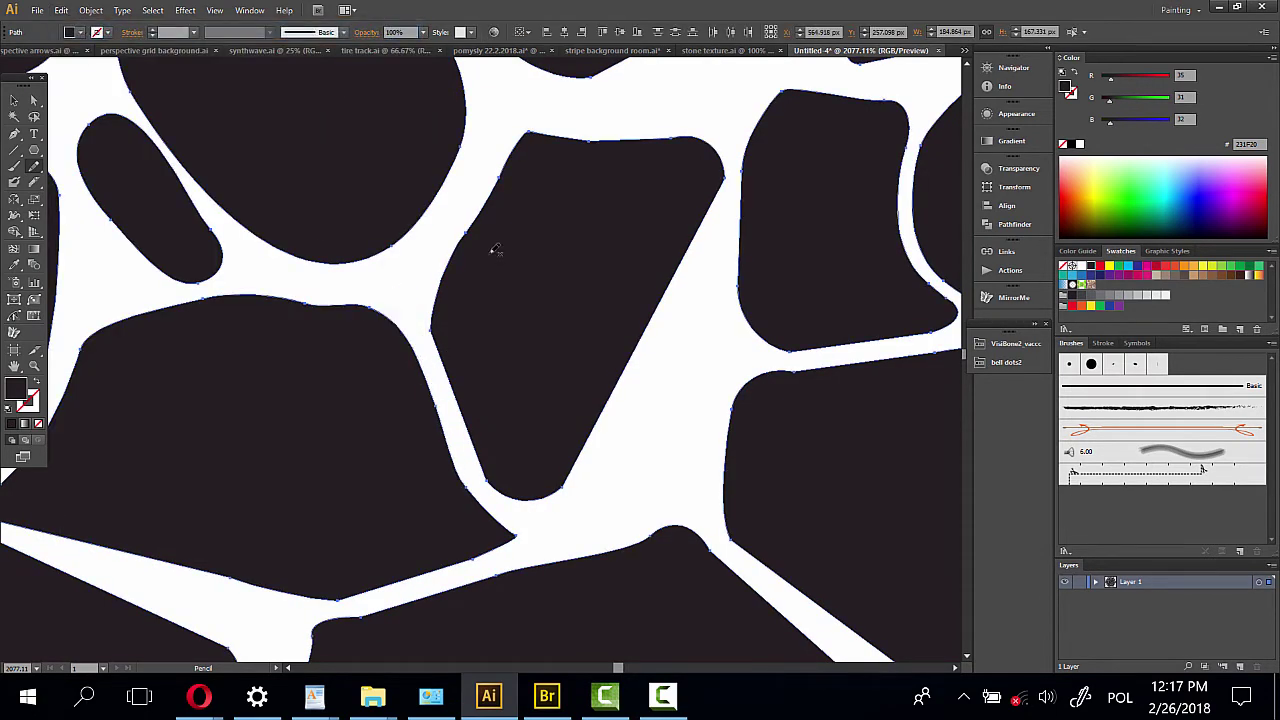
{"action": "left_click_drag", "start_coordinate": [512, 146], "coordinate": [596, 166]}
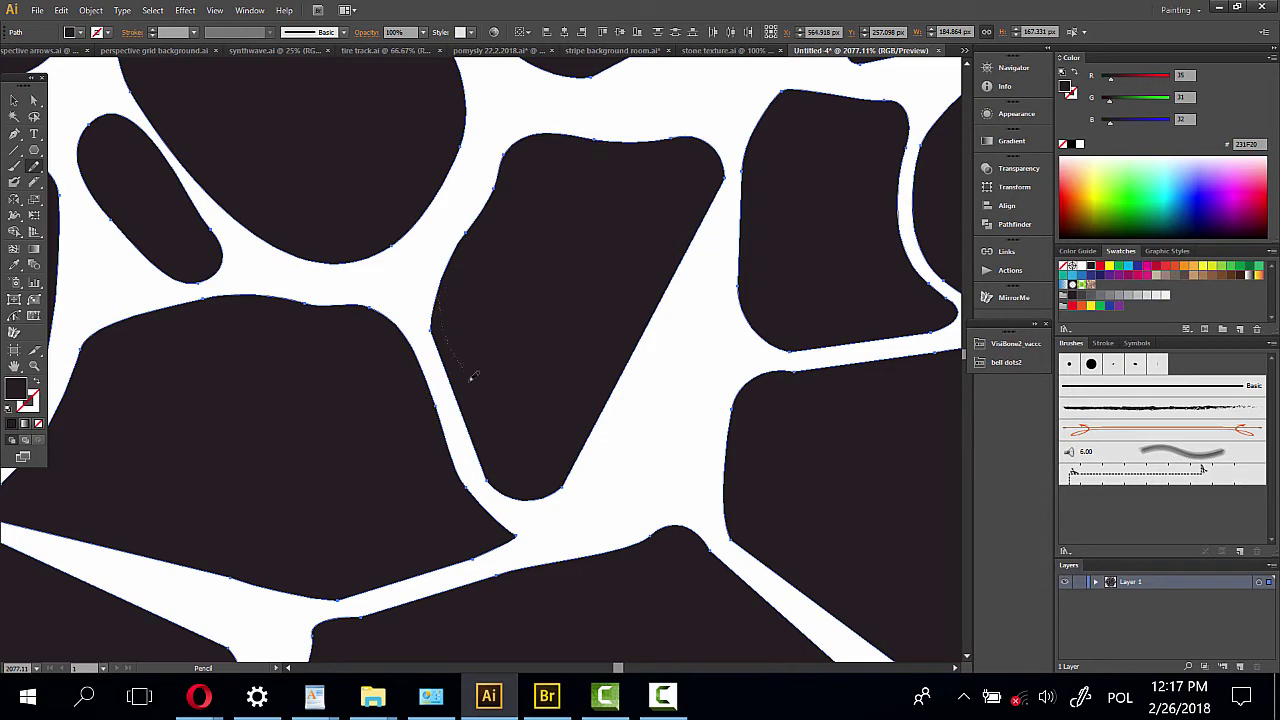
{"action": "left_click_drag", "start_coordinate": [473, 377], "coordinate": [490, 415]}
{"action": "left_click", "coordinate": [61, 10]}
{"action": "mouse_move", "coordinate": [448, 334]}
{"action": "left_mouse_down"}
{"action": "mouse_move", "coordinate": [471, 409]}
{"action": "mouse_move", "coordinate": [657, 386]}
{"action": "left_mouse_up"}
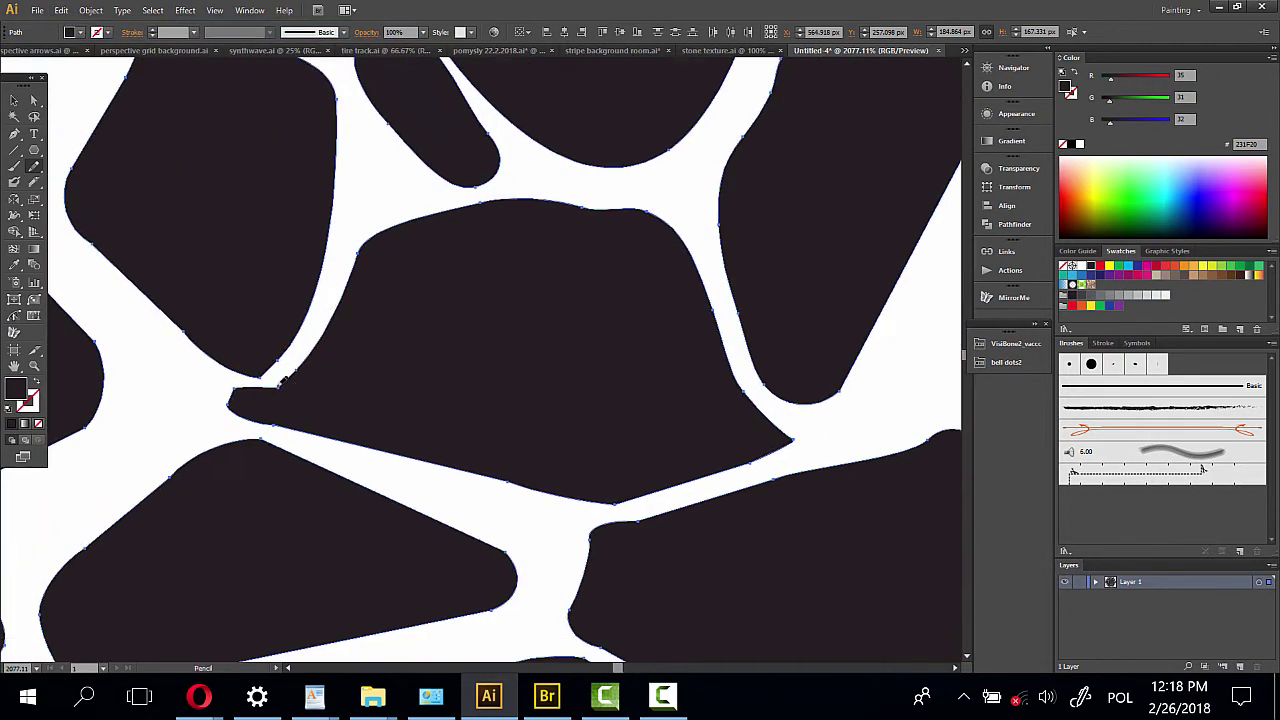
{"action": "left_click_drag", "start_coordinate": [306, 425], "coordinate": [318, 436]}
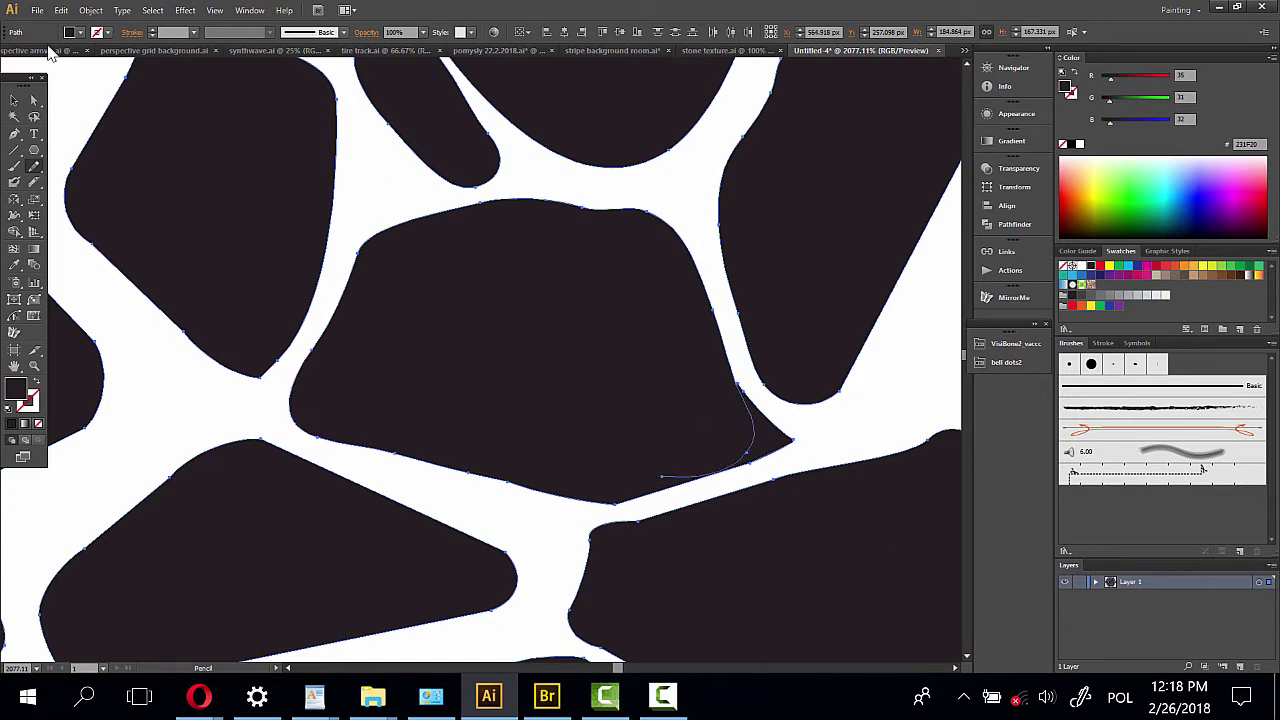
{"action": "left_click", "coordinate": [61, 10]}
{"action": "left_click", "coordinate": [115, 30]}
{"action": "left_click_drag", "start_coordinate": [722, 468], "coordinate": [612, 518]}
Pan to other stones and round the middle stone's top edge and big stone's notch
{"action": "mouse_move", "coordinate": [532, 512]}
{"action": "left_mouse_down"}
{"action": "mouse_move", "coordinate": [953, 476]}
{"action": "mouse_move", "coordinate": [874, 369]}
{"action": "left_mouse_up"}
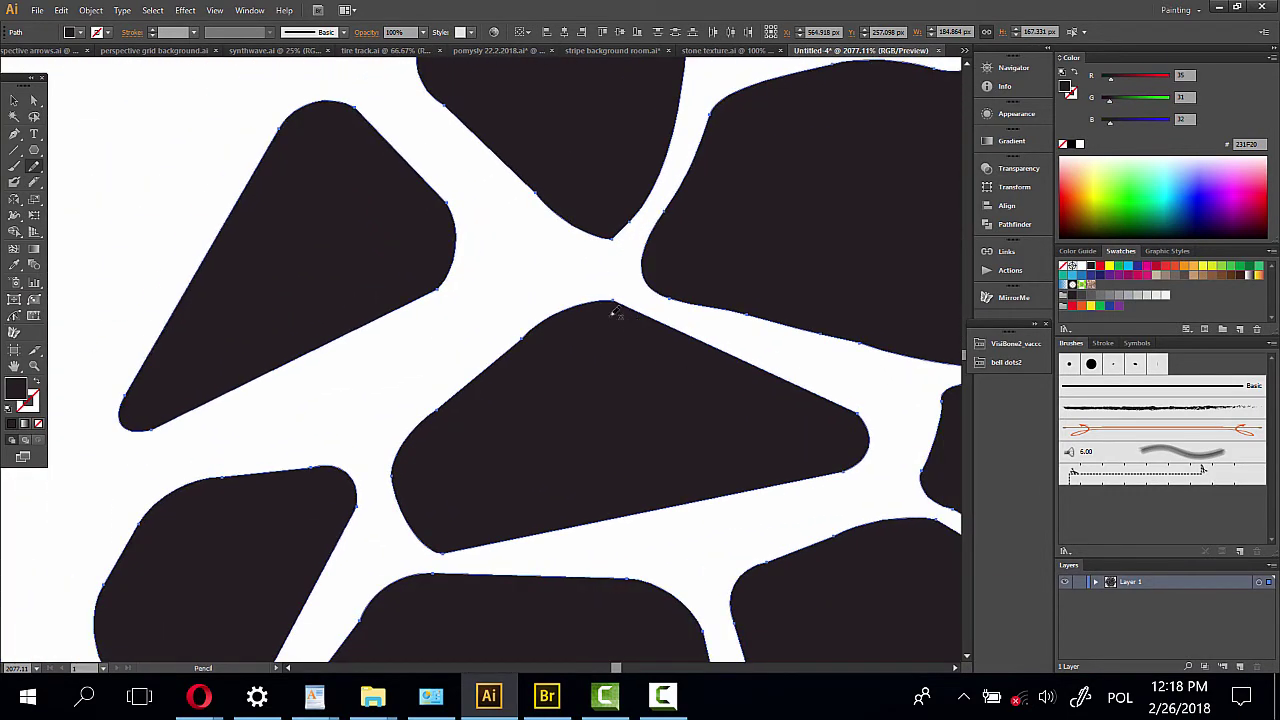
{"action": "mouse_move", "coordinate": [520, 451]}
{"action": "left_mouse_down"}
{"action": "mouse_move", "coordinate": [642, 158]}
{"action": "mouse_move", "coordinate": [630, 94]}
{"action": "left_mouse_up"}
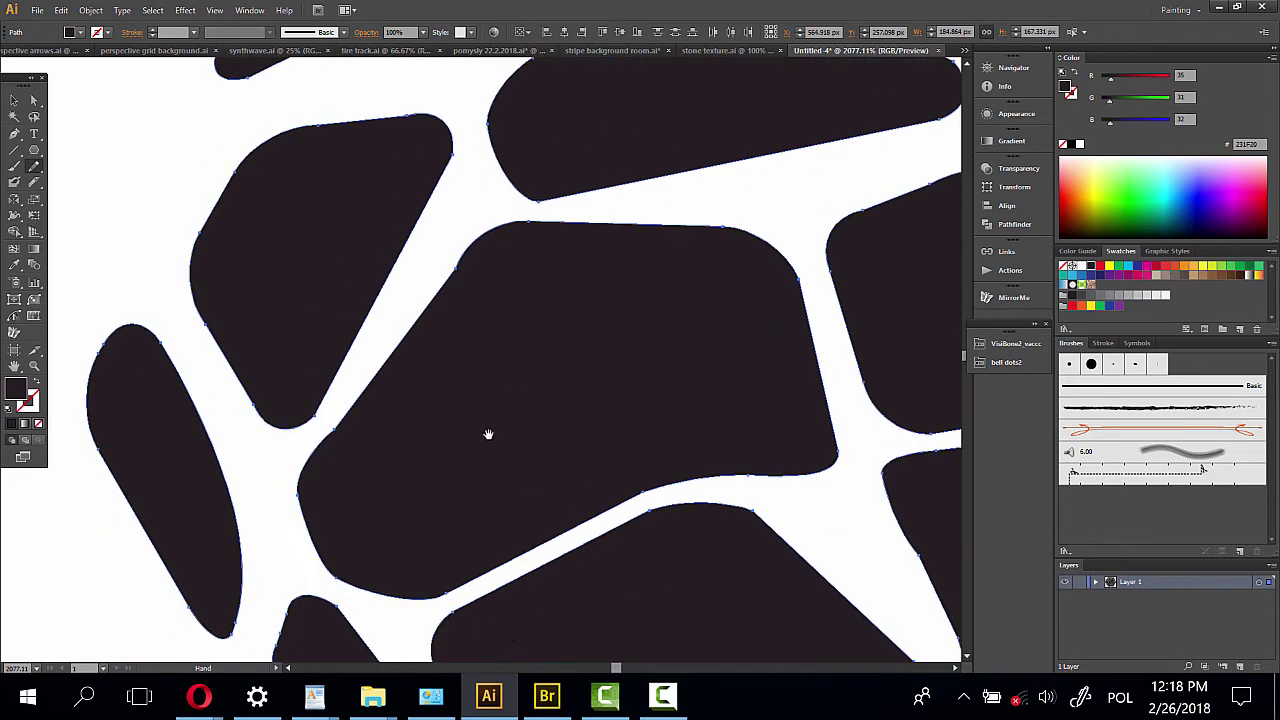
{"action": "left_click_drag", "start_coordinate": [710, 497], "coordinate": [673, 186]}
{"action": "left_click_drag", "start_coordinate": [590, 508], "coordinate": [523, 263]}
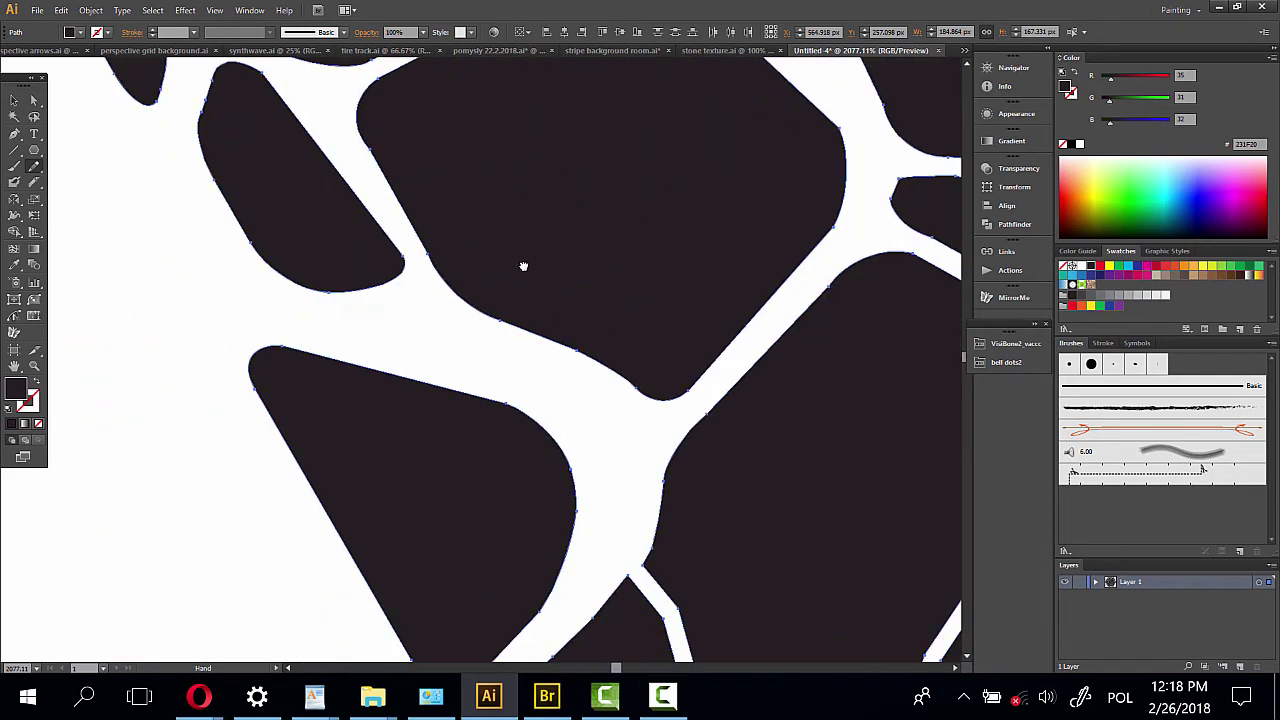
{"action": "left_click_drag", "start_coordinate": [530, 500], "coordinate": [520, 280]}
{"action": "left_click_drag", "start_coordinate": [505, 483], "coordinate": [503, 397]}
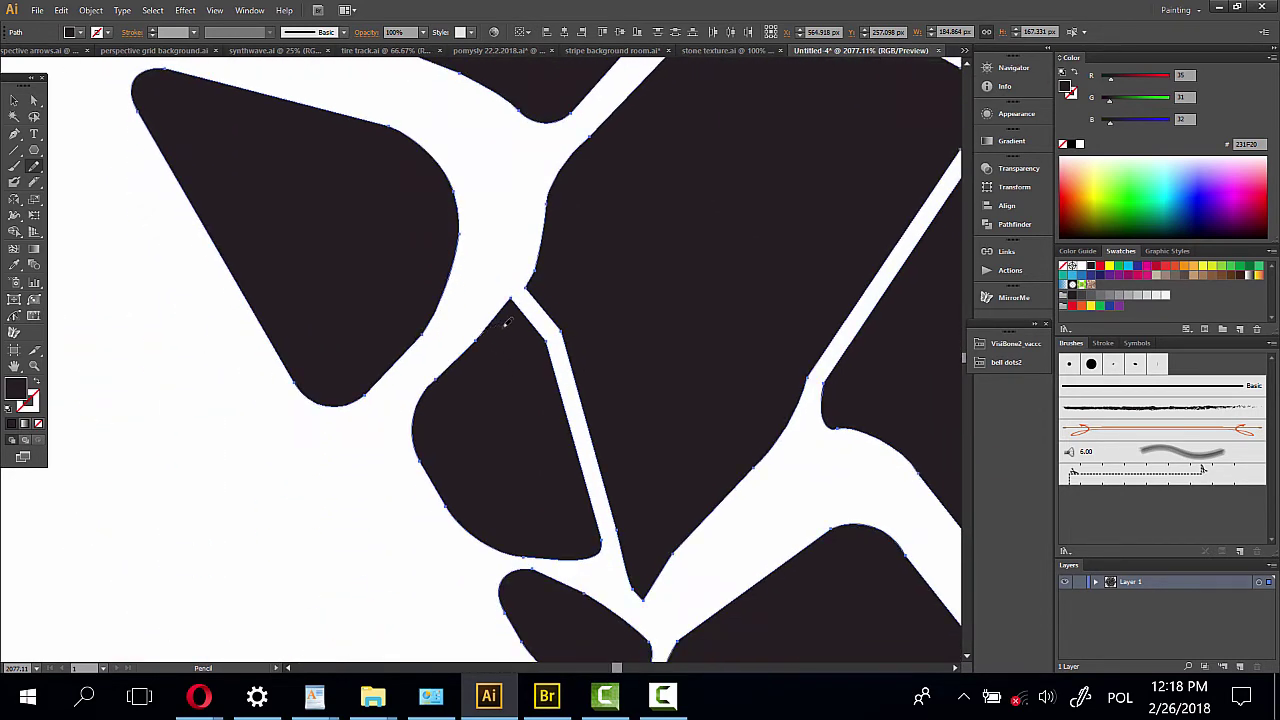
{"action": "left_click_drag", "start_coordinate": [560, 365], "coordinate": [562, 370]}
{"action": "left_click_drag", "start_coordinate": [550, 273], "coordinate": [584, 380]}
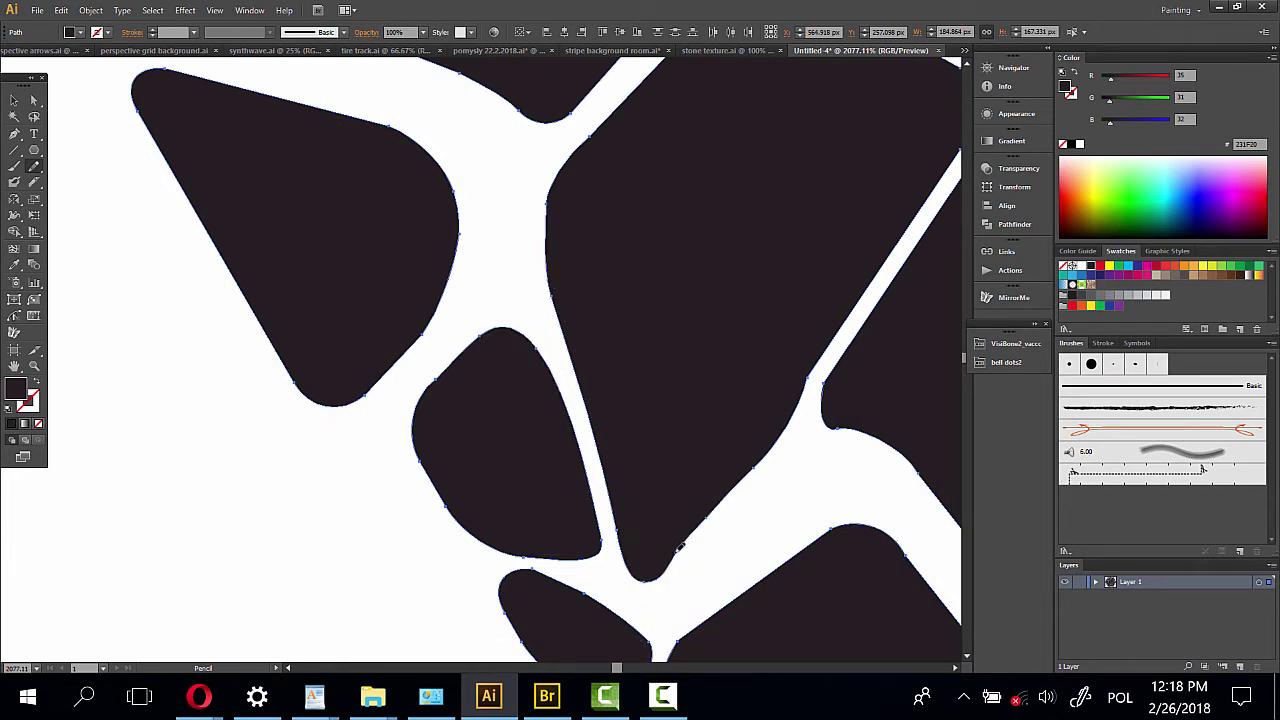
Smooth the central stone's right edge and top peak, and the left stone's lower edge
{"action": "mouse_move", "coordinate": [676, 560]}
{"action": "left_mouse_down"}
{"action": "mouse_move", "coordinate": [594, 286]}
{"action": "mouse_move", "coordinate": [457, 429]}
{"action": "left_mouse_up"}
{"action": "mouse_move", "coordinate": [752, 199]}
{"action": "left_mouse_down"}
{"action": "mouse_move", "coordinate": [634, 320]}
{"action": "mouse_move", "coordinate": [477, 180]}
{"action": "mouse_move", "coordinate": [311, 211]}
{"action": "left_mouse_up"}
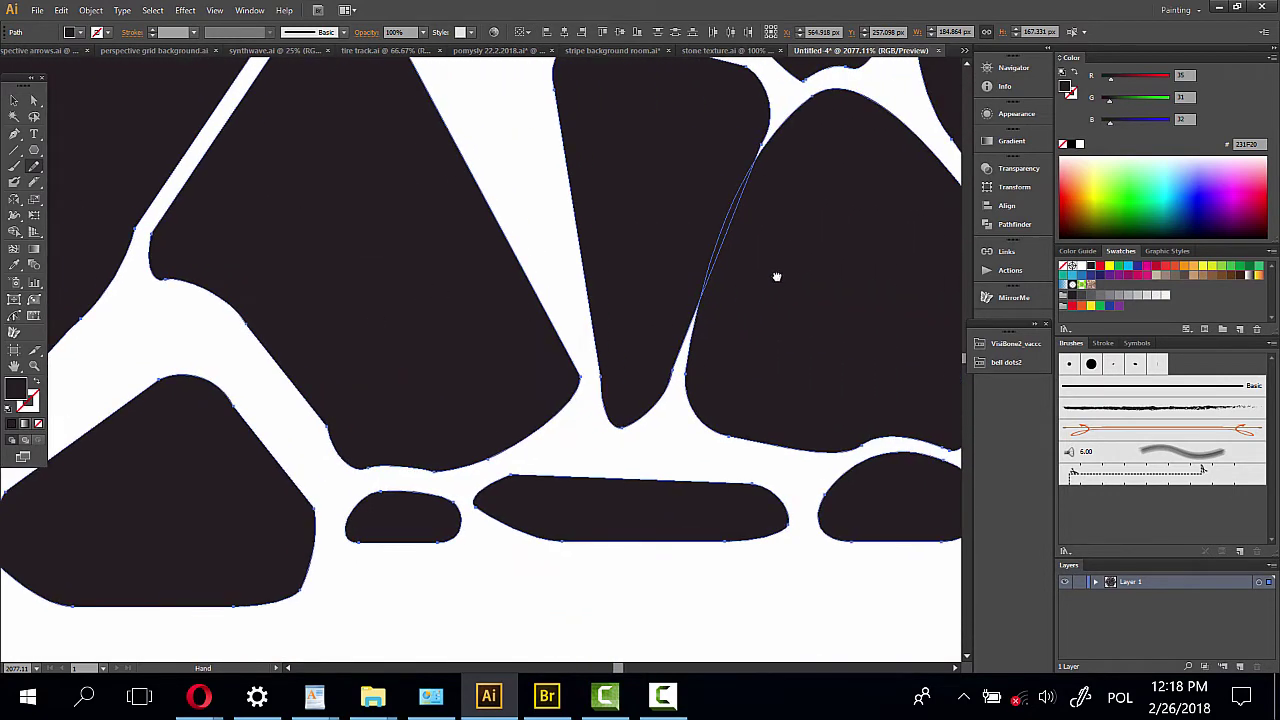
{"action": "left_click_drag", "start_coordinate": [774, 274], "coordinate": [523, 251]}
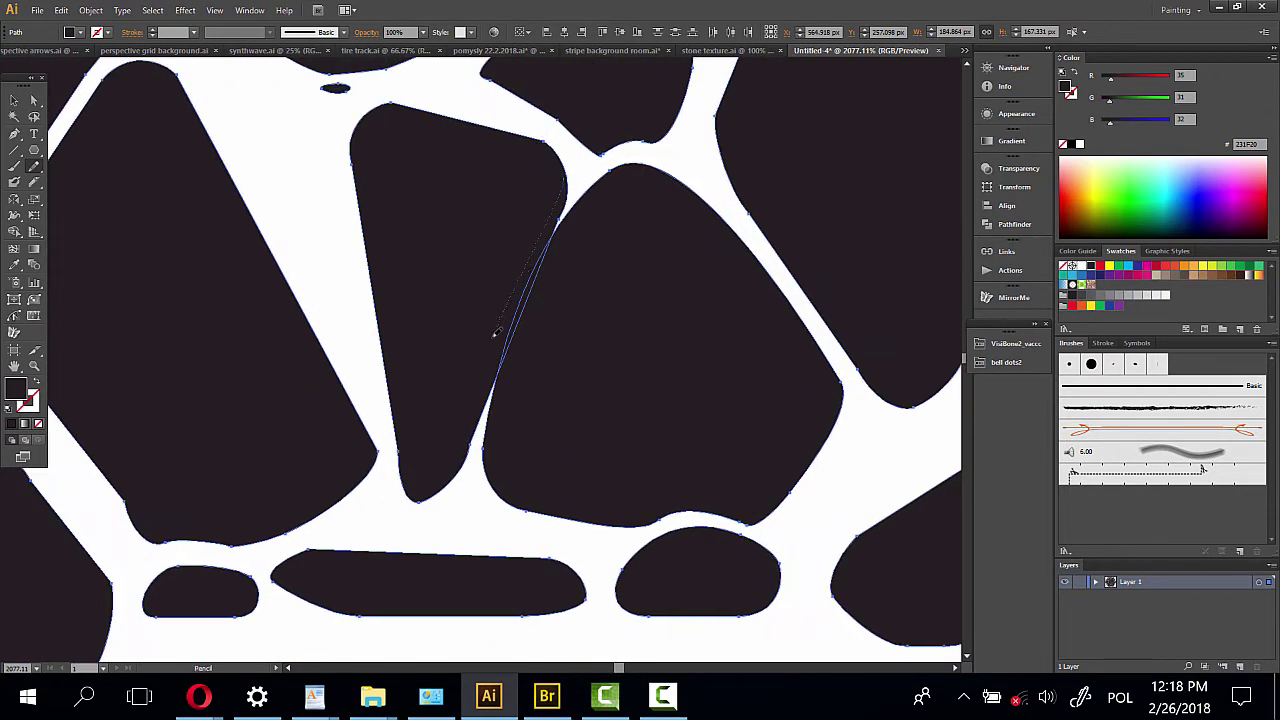
{"action": "left_click_drag", "start_coordinate": [478, 430], "coordinate": [450, 472]}
{"action": "mouse_move", "coordinate": [671, 459]}
{"action": "left_mouse_down"}
{"action": "mouse_move", "coordinate": [454, 491]}
{"action": "mouse_move", "coordinate": [471, 411]}
{"action": "left_mouse_up"}
{"action": "mouse_move", "coordinate": [651, 157]}
{"action": "left_mouse_down"}
{"action": "mouse_move", "coordinate": [773, 318]}
{"action": "mouse_move", "coordinate": [751, 488]}
{"action": "left_mouse_up"}
{"action": "left_click_drag", "start_coordinate": [485, 178], "coordinate": [490, 182]}
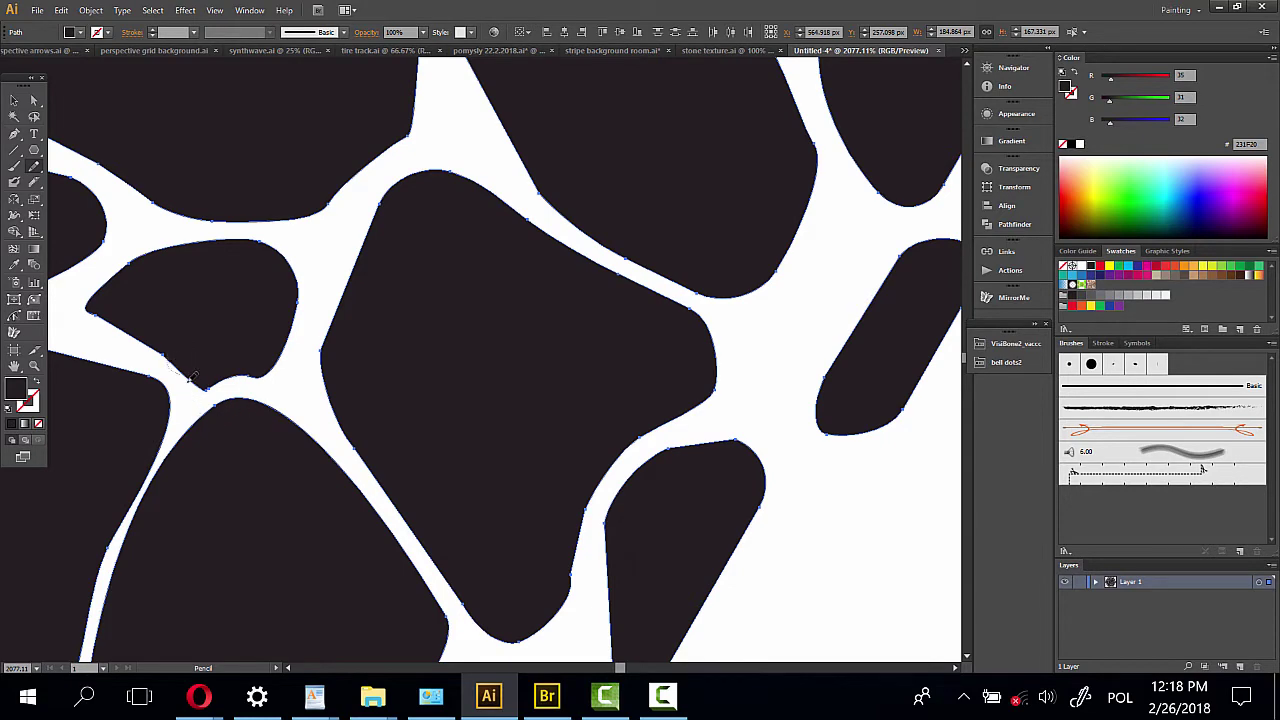
{"action": "left_click_drag", "start_coordinate": [283, 355], "coordinate": [286, 354]}
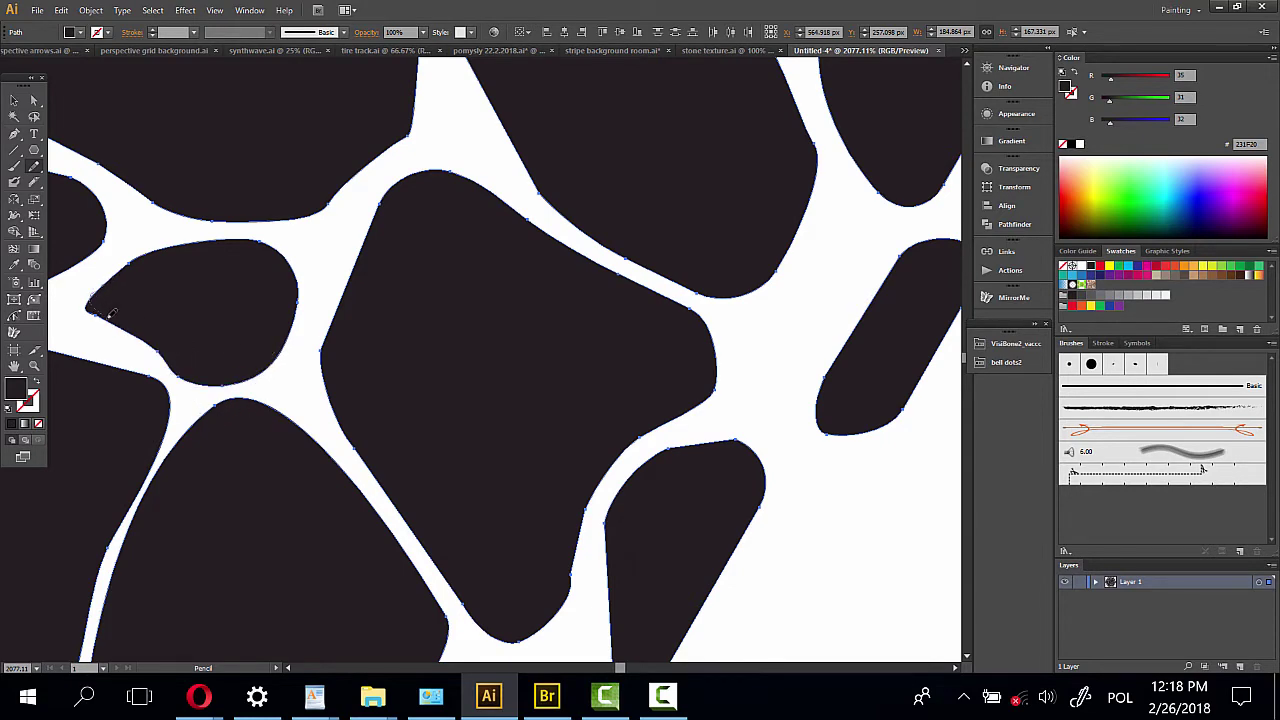
Try reshaping the top stone's upper edge, undo it, and pan to another stone group
{"action": "mouse_move", "coordinate": [549, 426]}
{"action": "left_mouse_down"}
{"action": "mouse_move", "coordinate": [634, 474]}
{"action": "mouse_move", "coordinate": [520, 309]}
{"action": "mouse_move", "coordinate": [632, 394]}
{"action": "mouse_move", "coordinate": [629, 557]}
{"action": "left_mouse_up"}
{"action": "left_click_drag", "start_coordinate": [700, 223], "coordinate": [649, 363]}
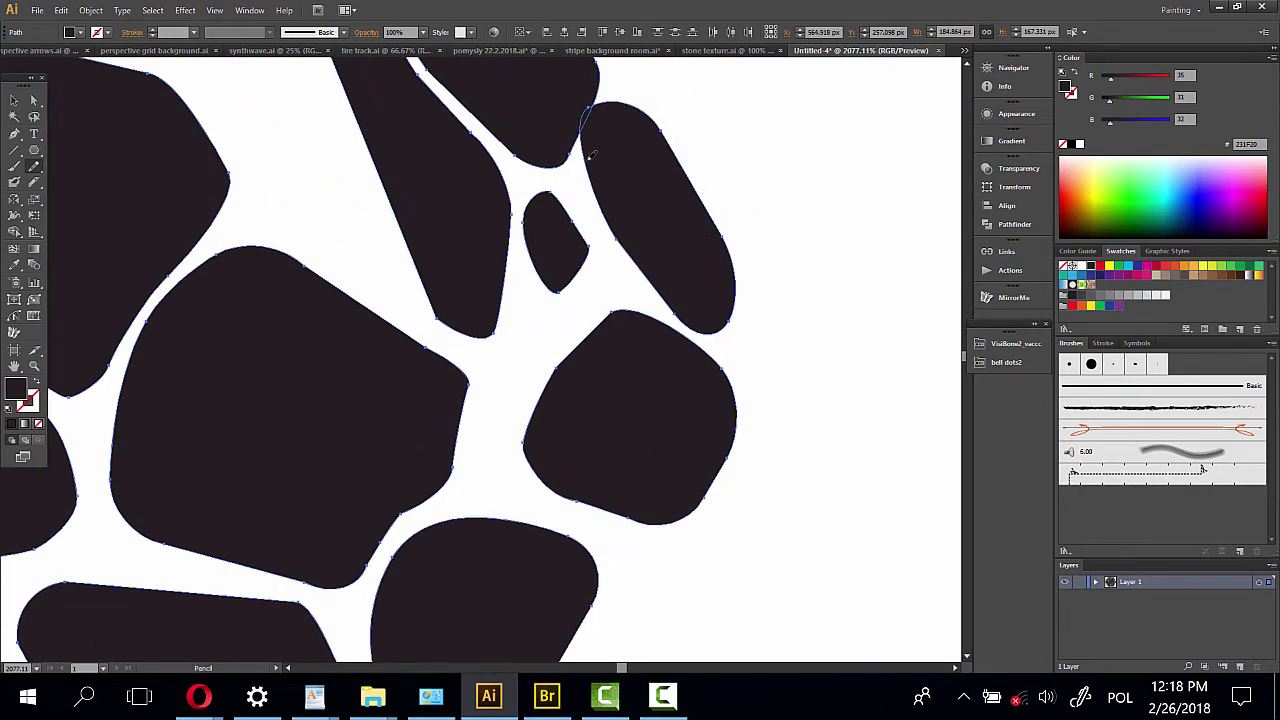
{"action": "left_click_drag", "start_coordinate": [643, 110], "coordinate": [688, 142]}
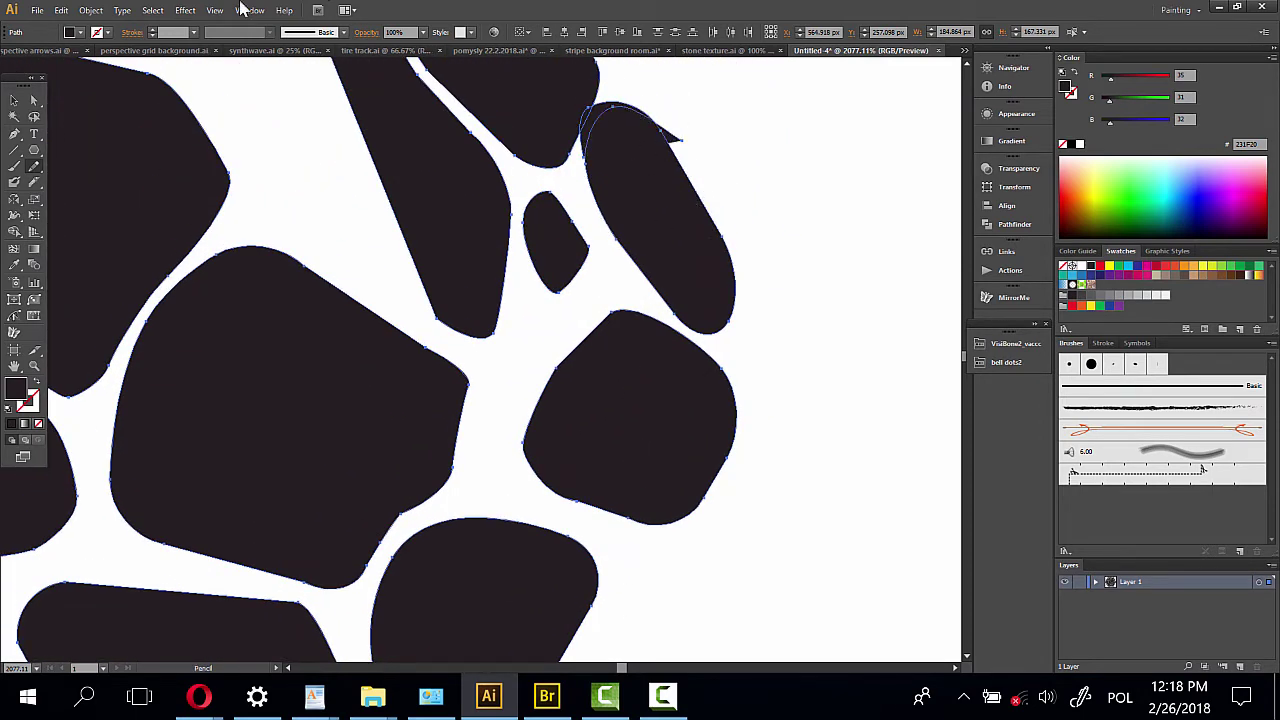
{"action": "left_click", "coordinate": [60, 10]}
{"action": "left_click", "coordinate": [80, 32]}
{"action": "mouse_move", "coordinate": [554, 120]}
{"action": "left_mouse_down"}
{"action": "mouse_move", "coordinate": [746, 300]}
{"action": "mouse_move", "coordinate": [692, 394]}
{"action": "left_mouse_up"}
{"action": "mouse_move", "coordinate": [648, 178]}
{"action": "left_mouse_down"}
{"action": "mouse_move", "coordinate": [714, 503]}
{"action": "mouse_move", "coordinate": [789, 434]}
{"action": "mouse_move", "coordinate": [680, 263]}
{"action": "left_mouse_up"}
{"action": "left_click_drag", "start_coordinate": [368, 213], "coordinate": [449, 218]}
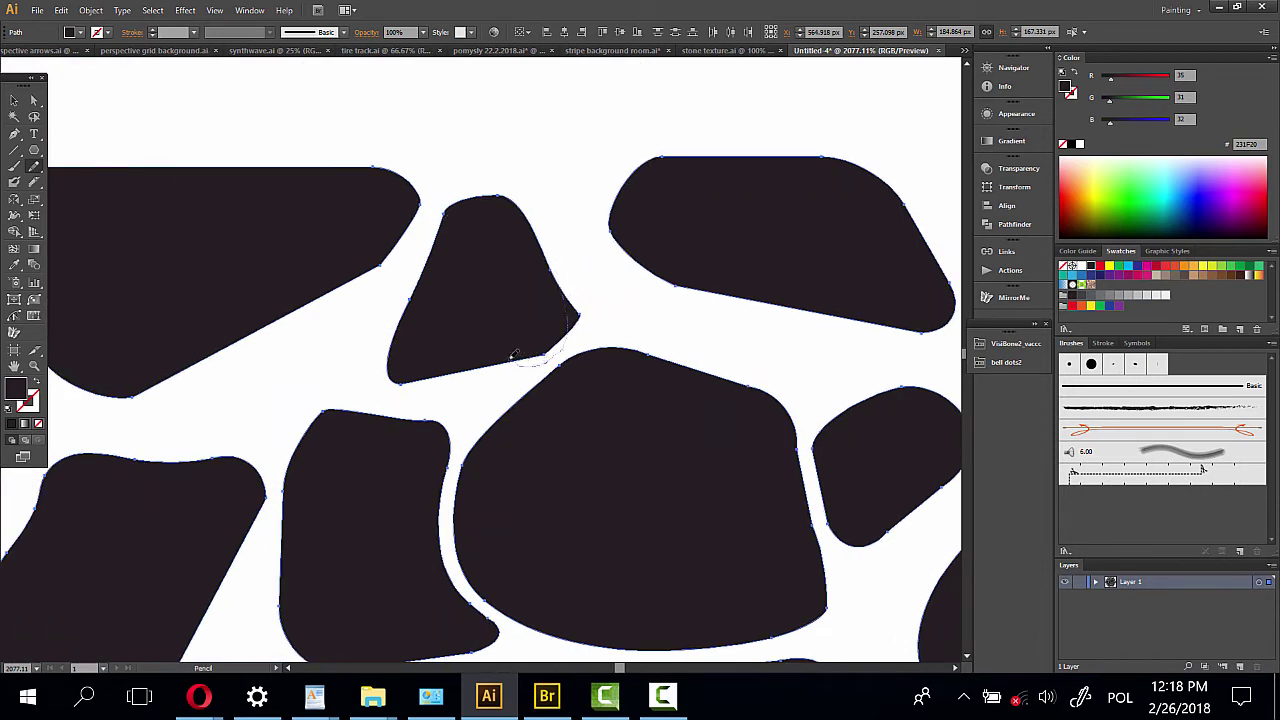
{"action": "mouse_move", "coordinate": [336, 376]}
{"action": "left_mouse_down"}
{"action": "mouse_move", "coordinate": [577, 363]}
{"action": "mouse_move", "coordinate": [620, 257]}
{"action": "left_mouse_up"}
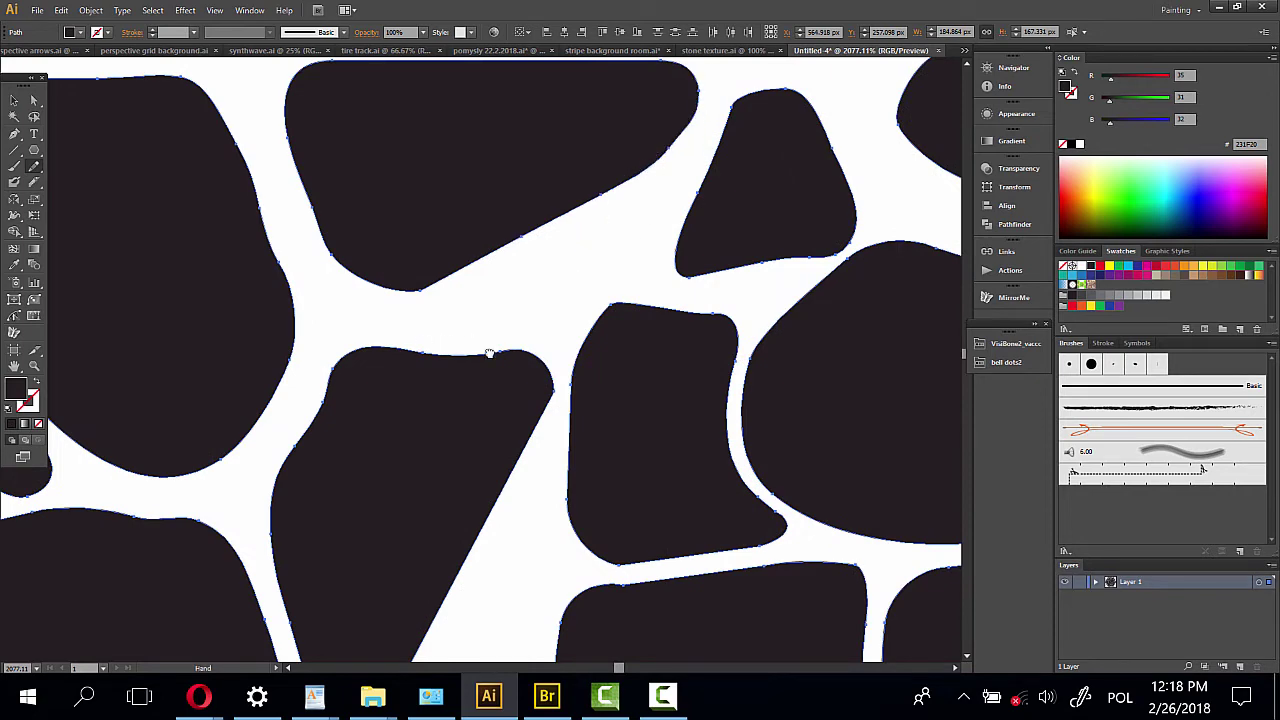
{"action": "mouse_move", "coordinate": [491, 354]}
{"action": "left_mouse_down"}
{"action": "mouse_move", "coordinate": [789, 420]}
{"action": "mouse_move", "coordinate": [510, 437]}
{"action": "mouse_move", "coordinate": [589, 143]}
{"action": "mouse_move", "coordinate": [697, 403]}
{"action": "mouse_move", "coordinate": [309, 289]}
{"action": "mouse_move", "coordinate": [313, 340]}
{"action": "left_mouse_up"}
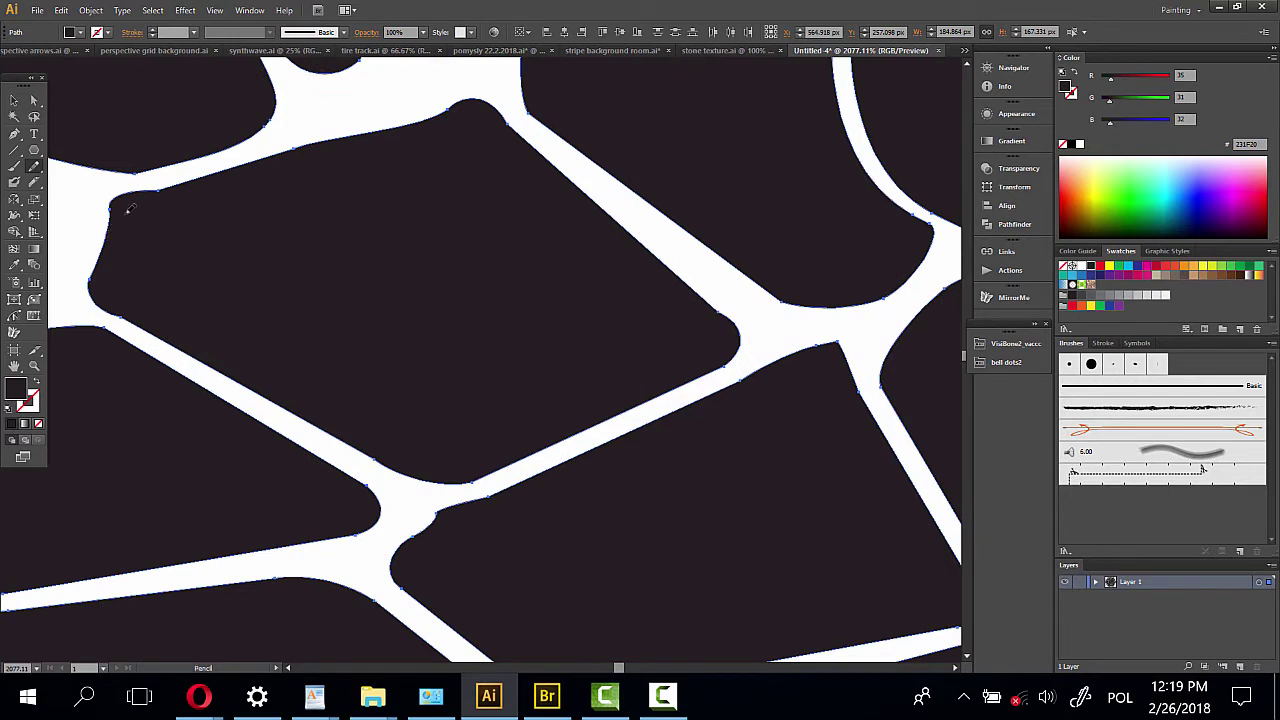
Round the corners and smooth the kinked left and lower-right edges of the stones in view
{"action": "left_click_drag", "start_coordinate": [127, 209], "coordinate": [186, 182]}
{"action": "left_click_drag", "start_coordinate": [141, 326], "coordinate": [104, 212]}
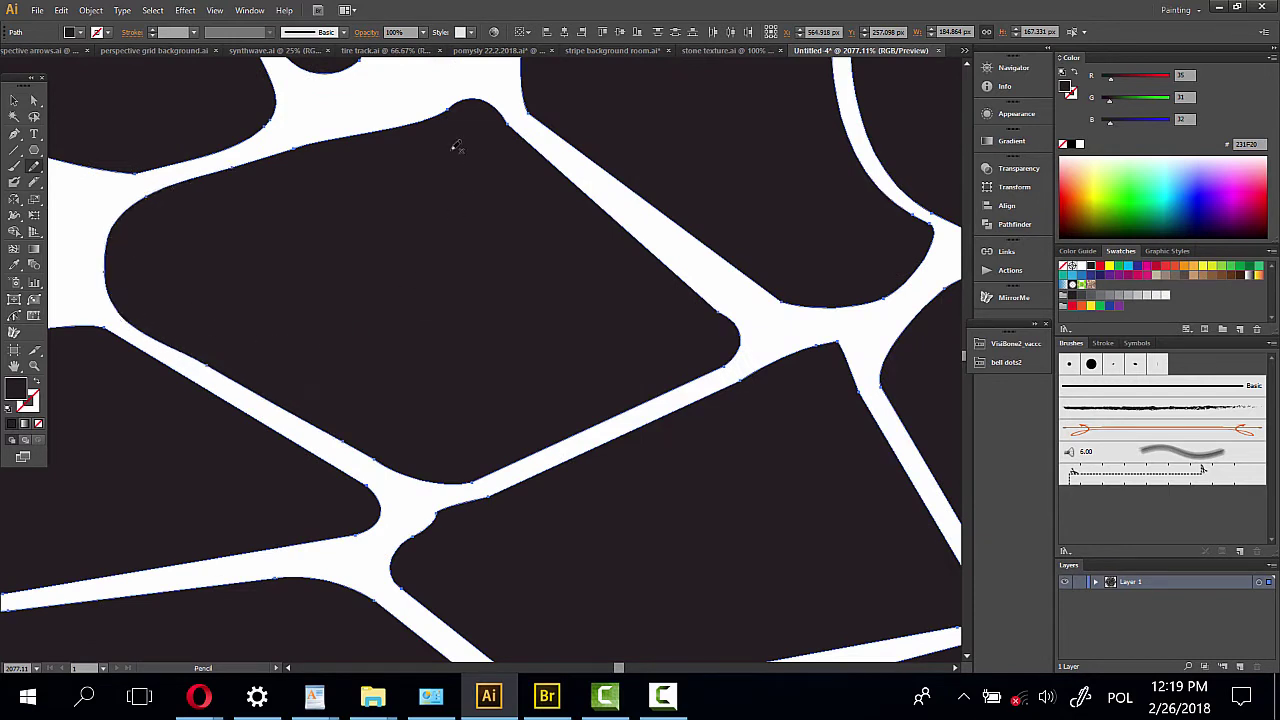
{"action": "mouse_move", "coordinate": [555, 201]}
{"action": "left_mouse_down"}
{"action": "mouse_move", "coordinate": [709, 326]}
{"action": "mouse_move", "coordinate": [480, 465]}
{"action": "left_mouse_up"}
{"action": "left_click_drag", "start_coordinate": [466, 508], "coordinate": [434, 214]}
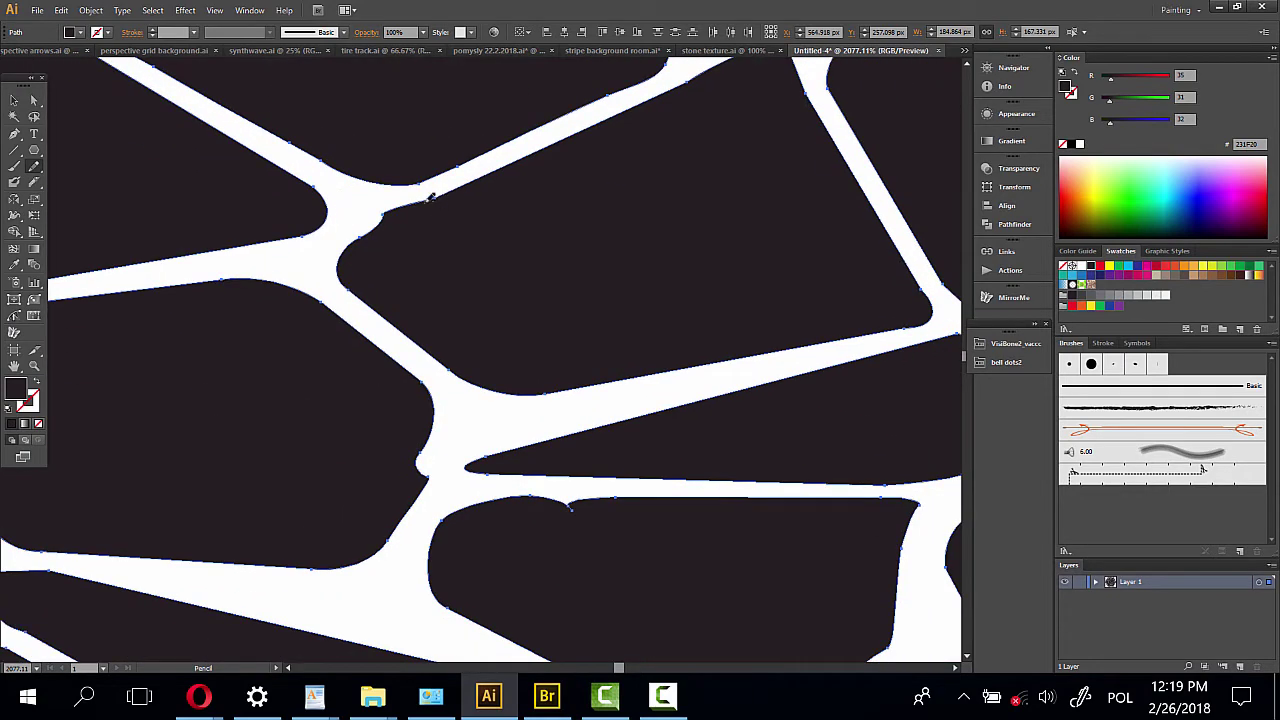
{"action": "left_click_drag", "start_coordinate": [356, 259], "coordinate": [407, 318]}
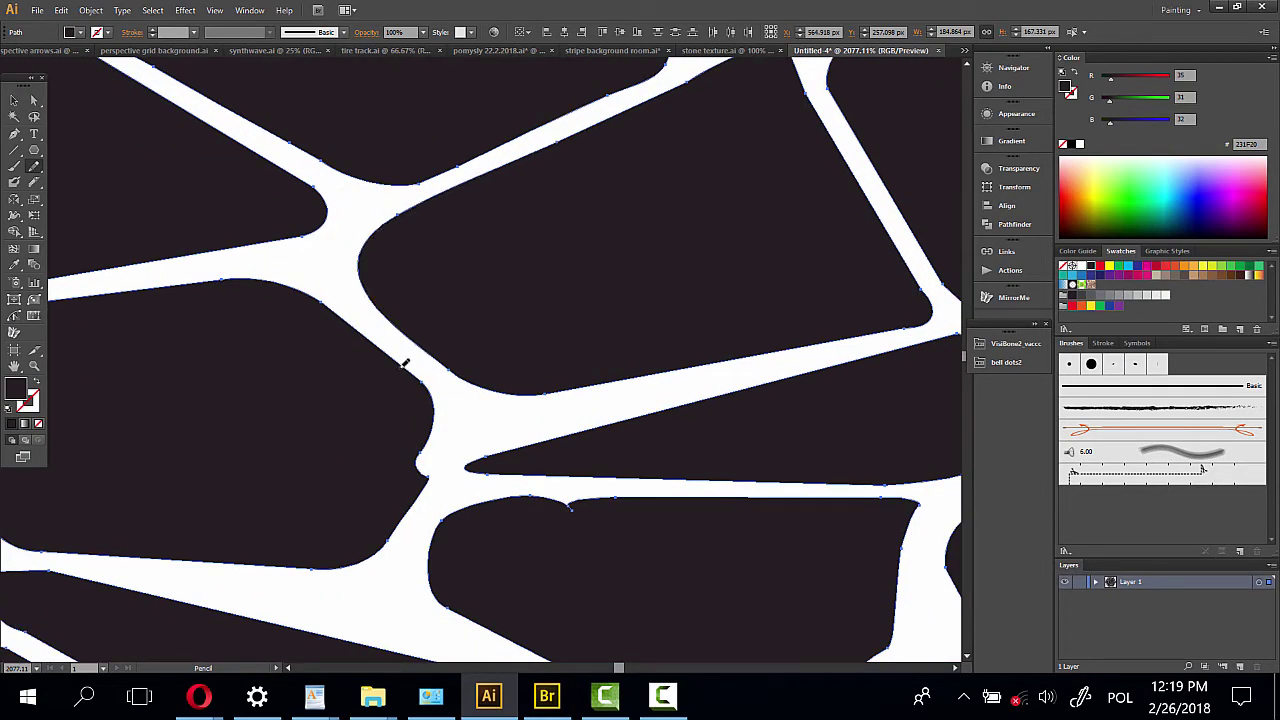
{"action": "left_click_drag", "start_coordinate": [420, 480], "coordinate": [408, 518]}
Round the lower stone's sharp top-right corner and smooth another blob edge, then zoom out
{"action": "mouse_move", "coordinate": [494, 526]}
{"action": "left_mouse_down"}
{"action": "mouse_move", "coordinate": [508, 449]}
{"action": "mouse_move", "coordinate": [438, 418]}
{"action": "mouse_move", "coordinate": [529, 421]}
{"action": "left_mouse_up"}
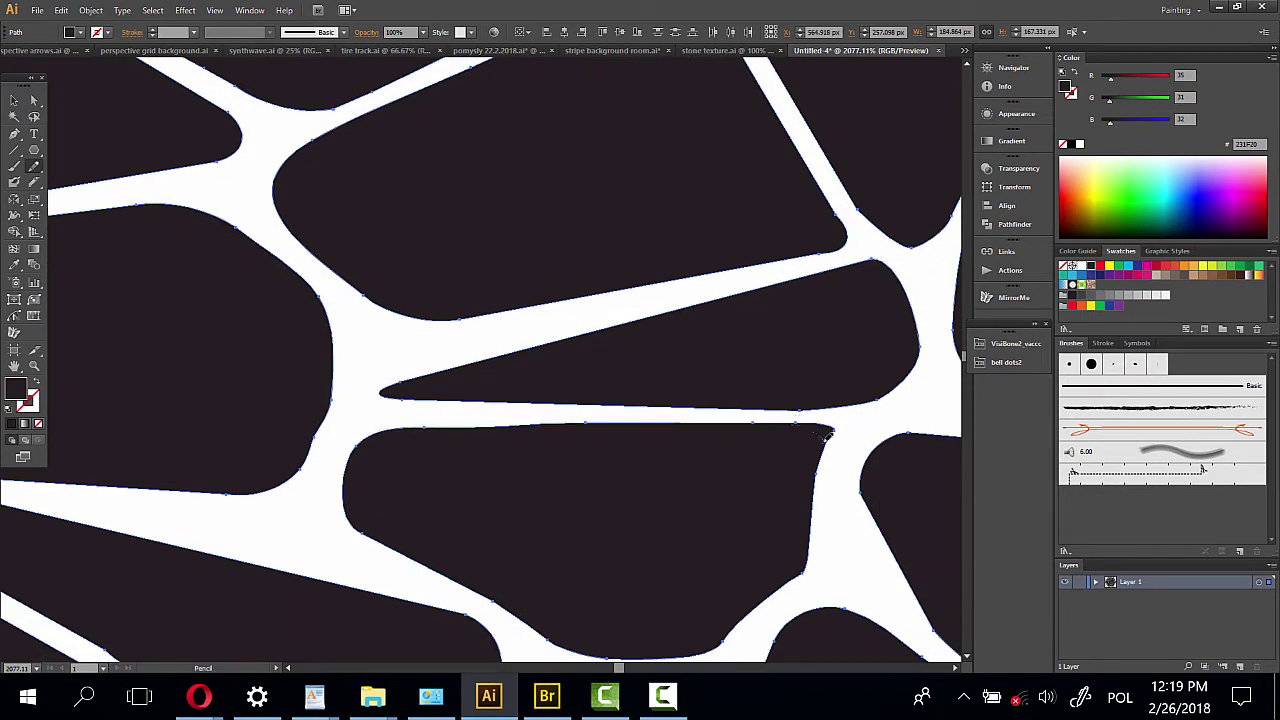
{"action": "left_click_drag", "start_coordinate": [828, 433], "coordinate": [814, 516]}
{"action": "left_click_drag", "start_coordinate": [671, 537], "coordinate": [654, 323]}
{"action": "scroll", "coordinate": [654, 323], "scroll_direction": "right", "scroll_amount": 3}
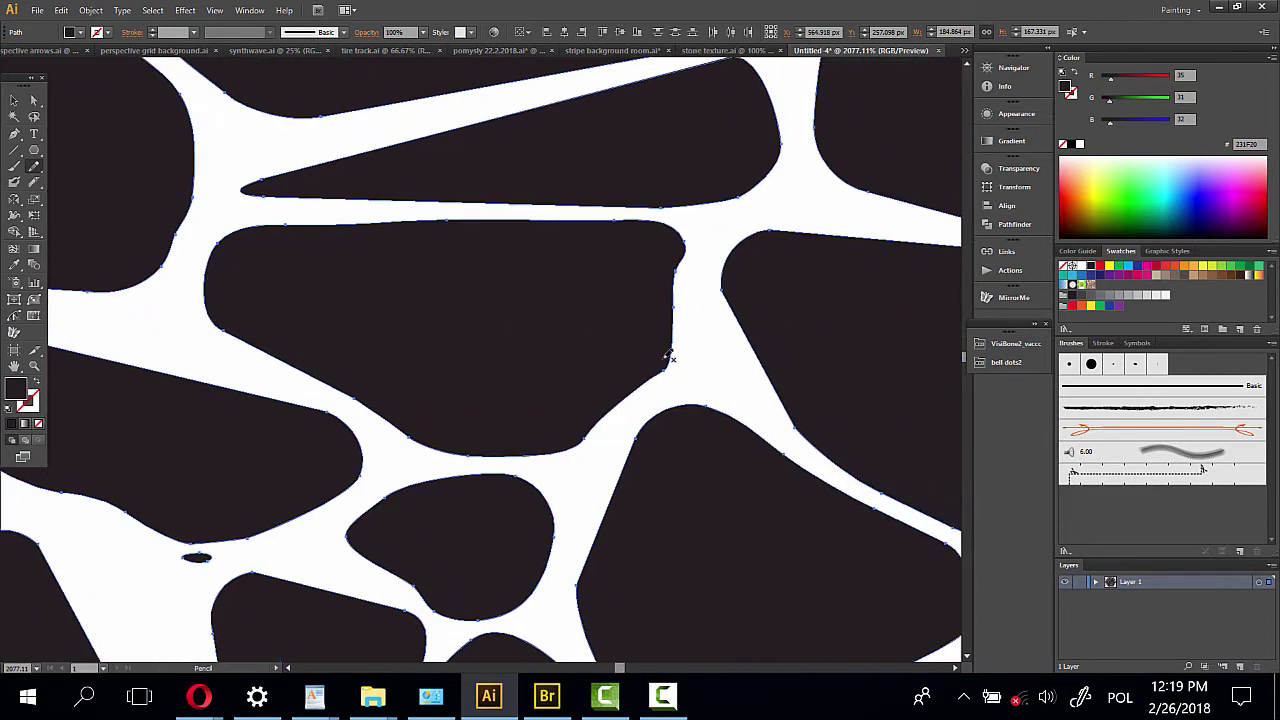
{"action": "left_click_drag", "start_coordinate": [520, 494], "coordinate": [583, 137]}
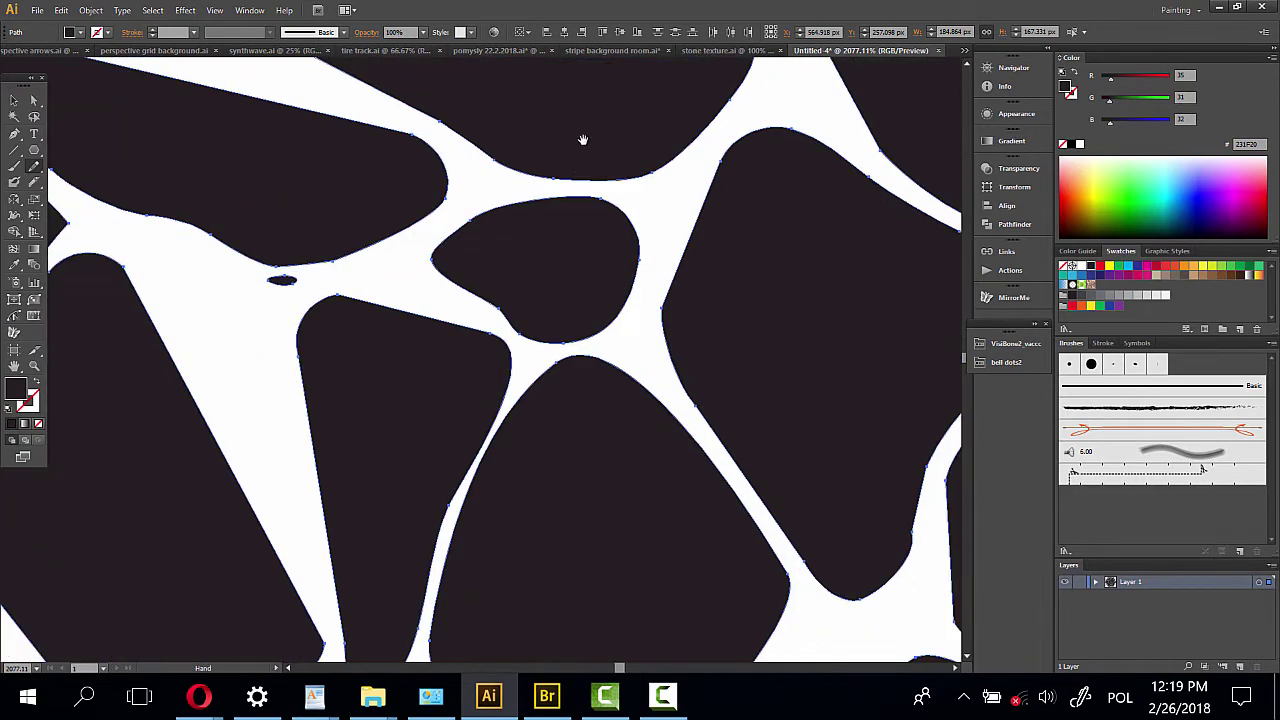
{"action": "left_click_drag", "start_coordinate": [471, 279], "coordinate": [846, 366]}
{"action": "left_click_drag", "start_coordinate": [243, 134], "coordinate": [500, 274]}
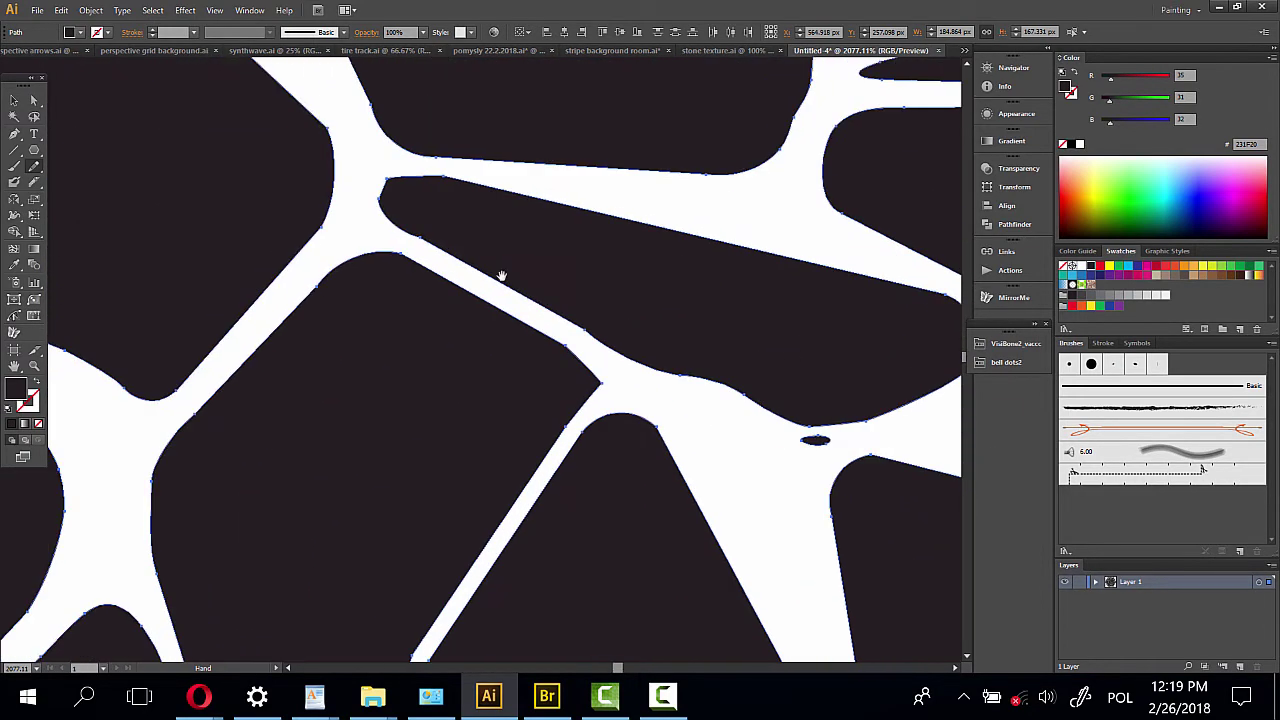
{"action": "mouse_move", "coordinate": [425, 178]}
{"action": "left_mouse_down"}
{"action": "mouse_move", "coordinate": [814, 420]}
{"action": "mouse_move", "coordinate": [538, 424]}
{"action": "left_mouse_up"}
{"action": "mouse_move", "coordinate": [553, 219]}
{"action": "left_mouse_down"}
{"action": "mouse_move", "coordinate": [823, 289]}
{"action": "mouse_move", "coordinate": [200, 546]}
{"action": "mouse_move", "coordinate": [489, 274]}
{"action": "mouse_move", "coordinate": [554, 487]}
{"action": "mouse_move", "coordinate": [557, 309]}
{"action": "mouse_move", "coordinate": [860, 323]}
{"action": "mouse_move", "coordinate": [840, 434]}
{"action": "mouse_move", "coordinate": [122, 168]}
{"action": "left_mouse_up"}
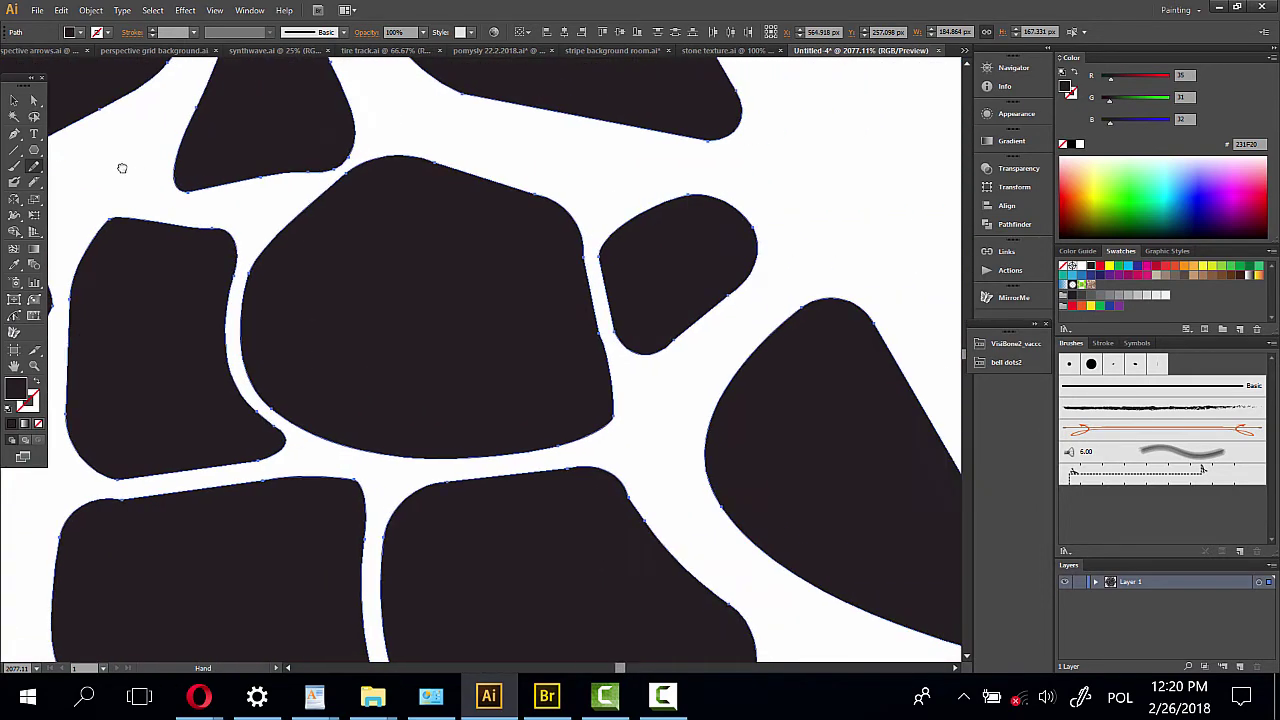
{"action": "left_click", "coordinate": [34, 366]}
Zoom out over the lower part of the pattern and deselect the current path
{"action": "left_click", "coordinate": [499, 411], "text": "alt"}
{"action": "left_click", "coordinate": [499, 411], "text": "alt"}
{"action": "left_click_drag", "start_coordinate": [500, 449], "coordinate": [667, 240]}
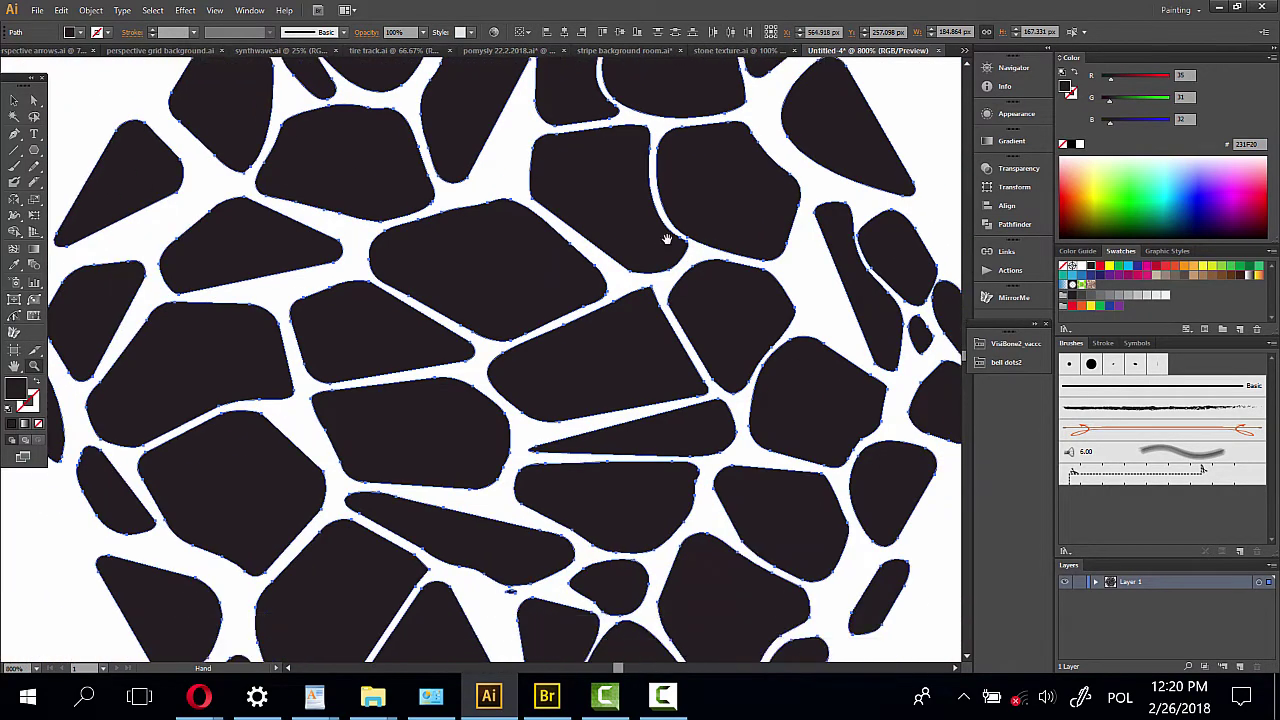
{"action": "left_click_drag", "start_coordinate": [585, 550], "coordinate": [532, 342]}
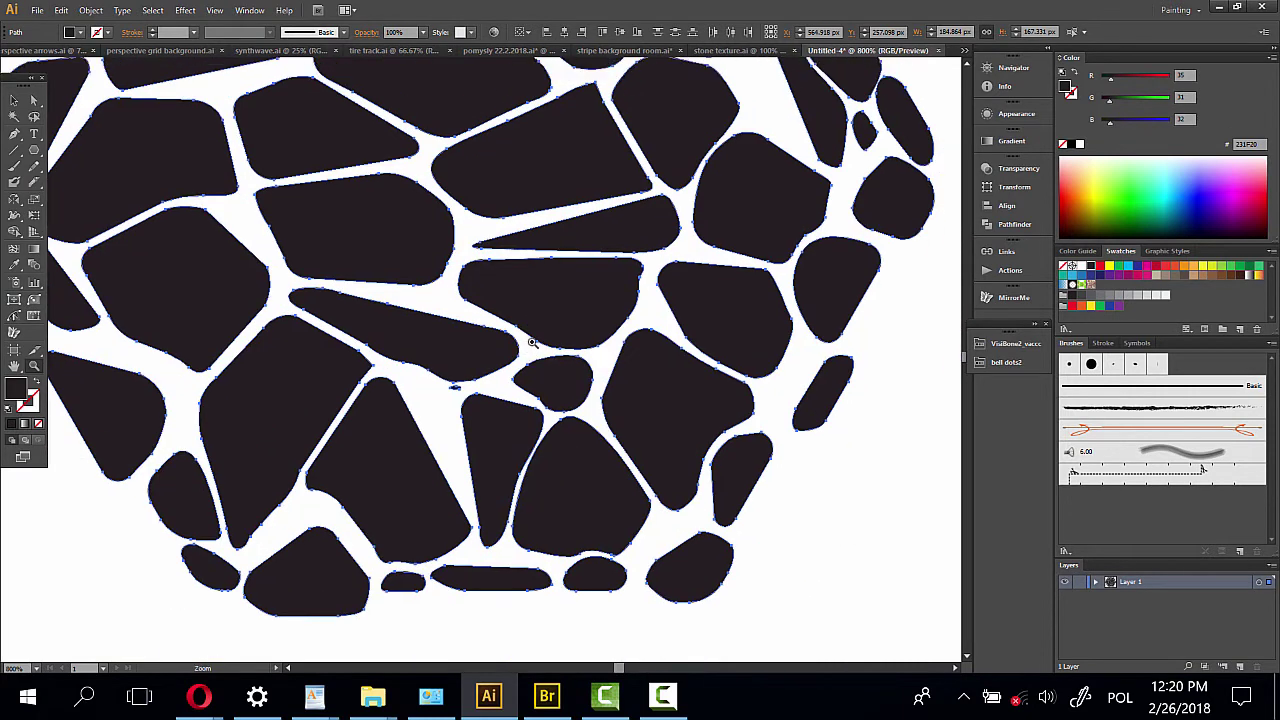
{"action": "key", "text": "ctrl+shift+a"}
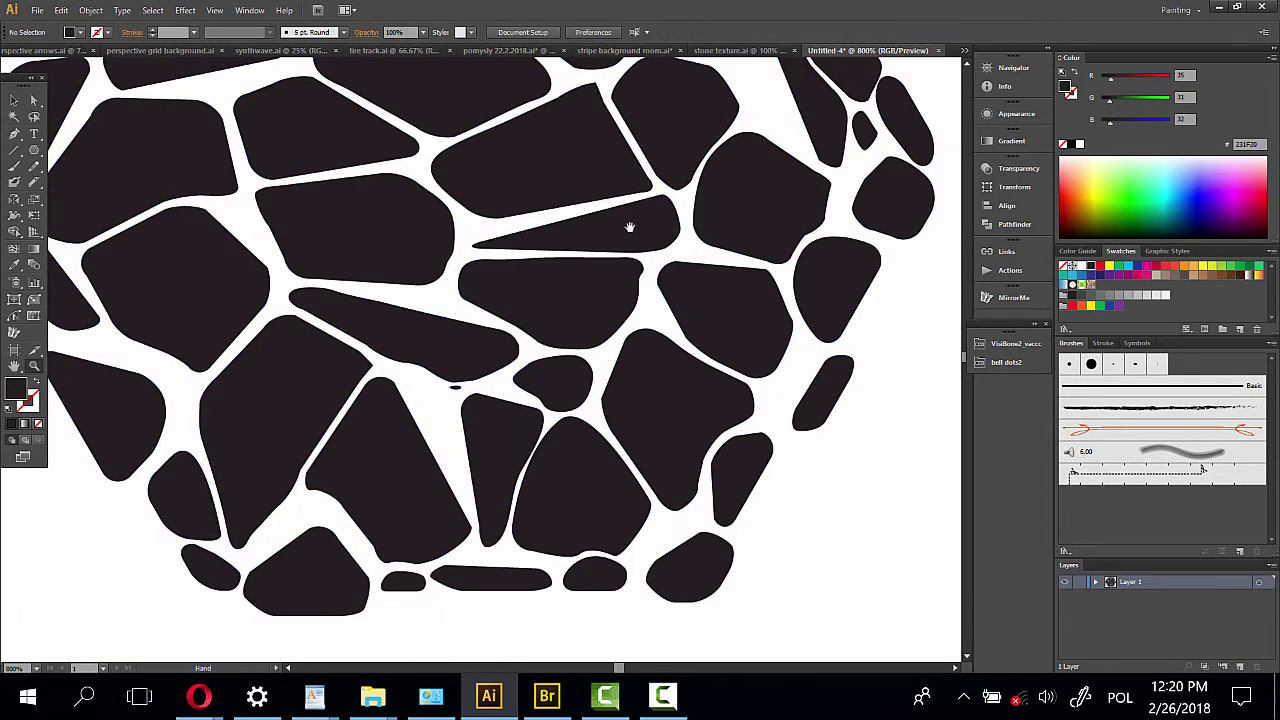
{"action": "left_click_drag", "start_coordinate": [629, 227], "coordinate": [677, 215]}
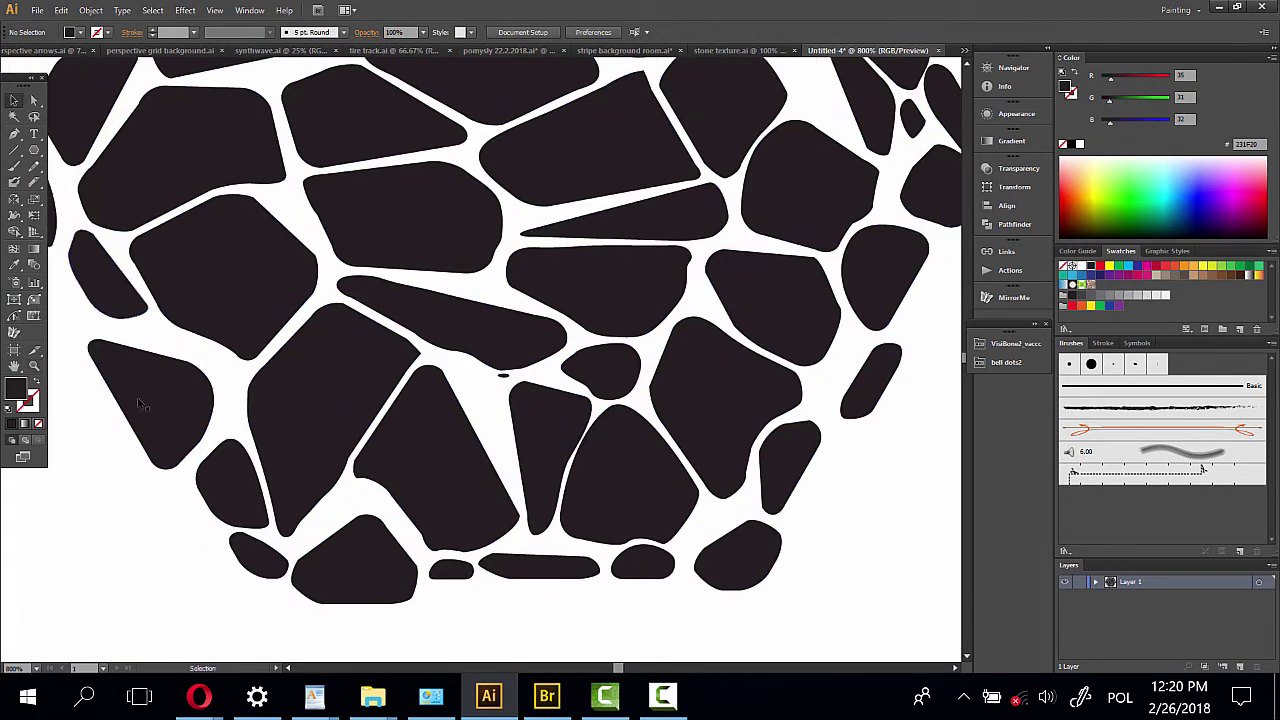
Select the lower-left blobs and smooth a lower blob's left edge and a central blob's edge
{"action": "left_click_drag", "start_coordinate": [132, 440], "coordinate": [595, 565]}
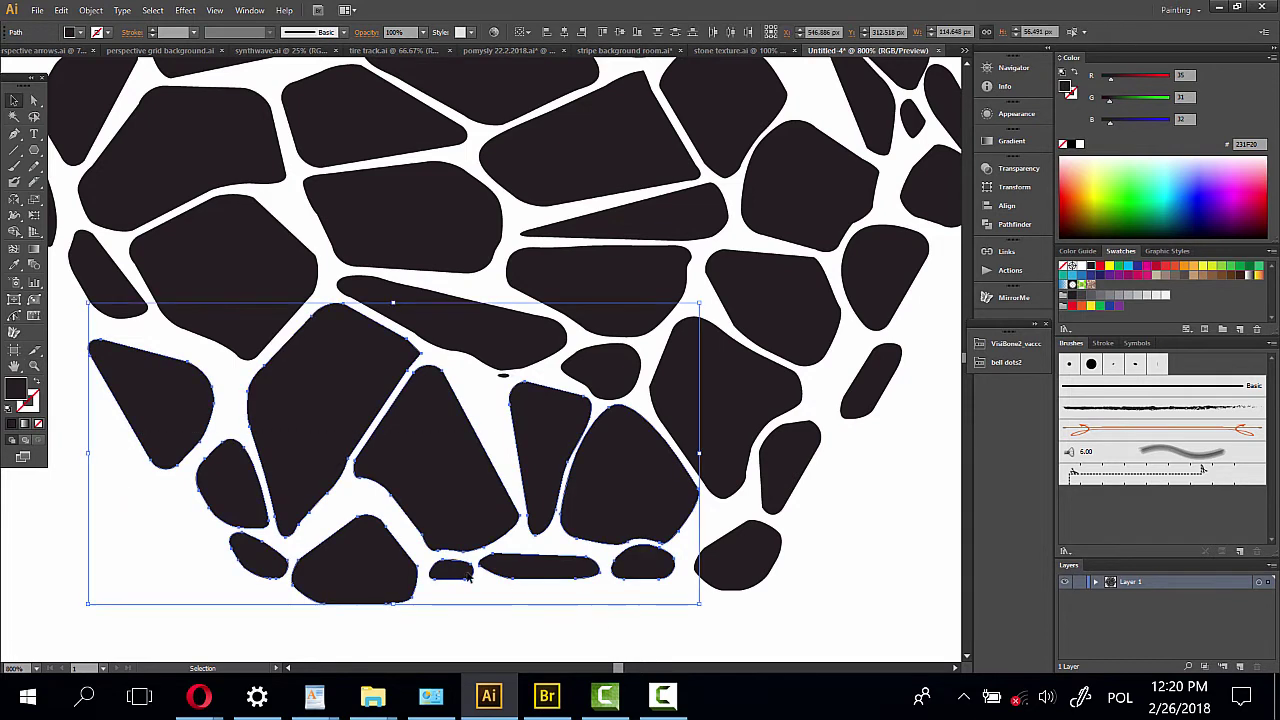
{"action": "left_click", "coordinate": [34, 168]}
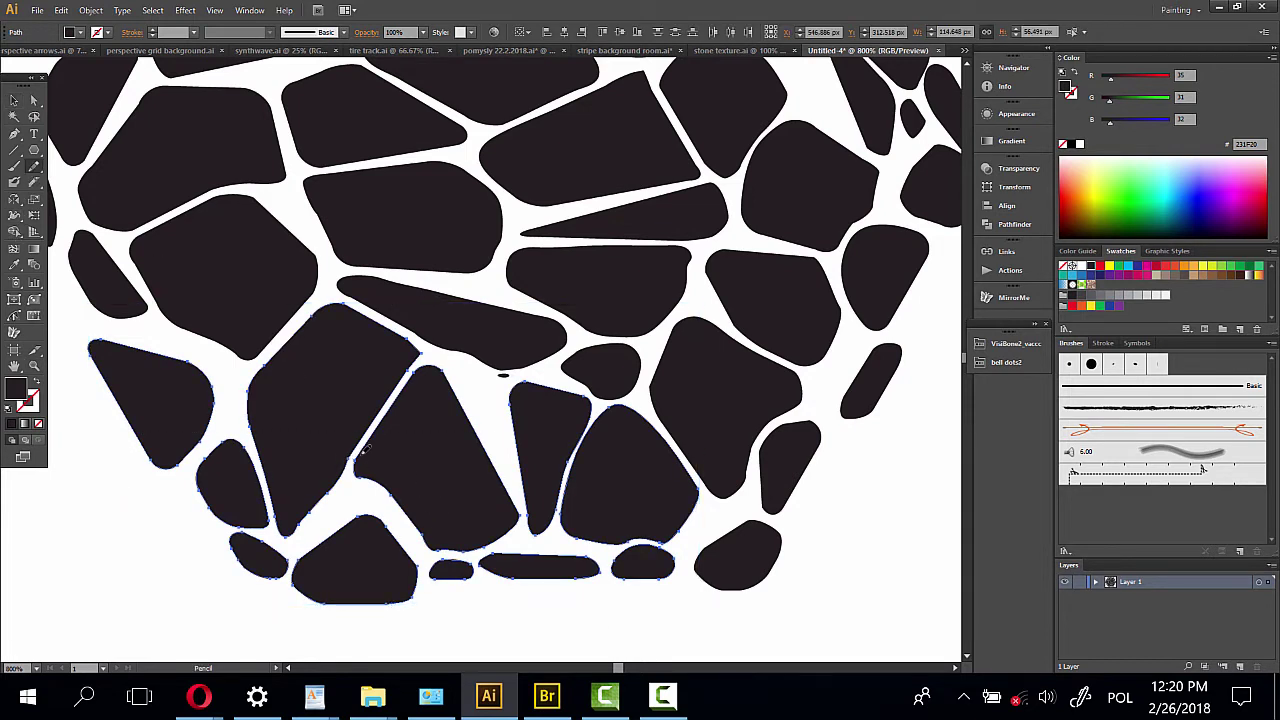
{"action": "mouse_move", "coordinate": [366, 463]}
{"action": "left_mouse_down"}
{"action": "mouse_move", "coordinate": [380, 498]}
{"action": "mouse_move", "coordinate": [494, 558]}
{"action": "left_mouse_up"}
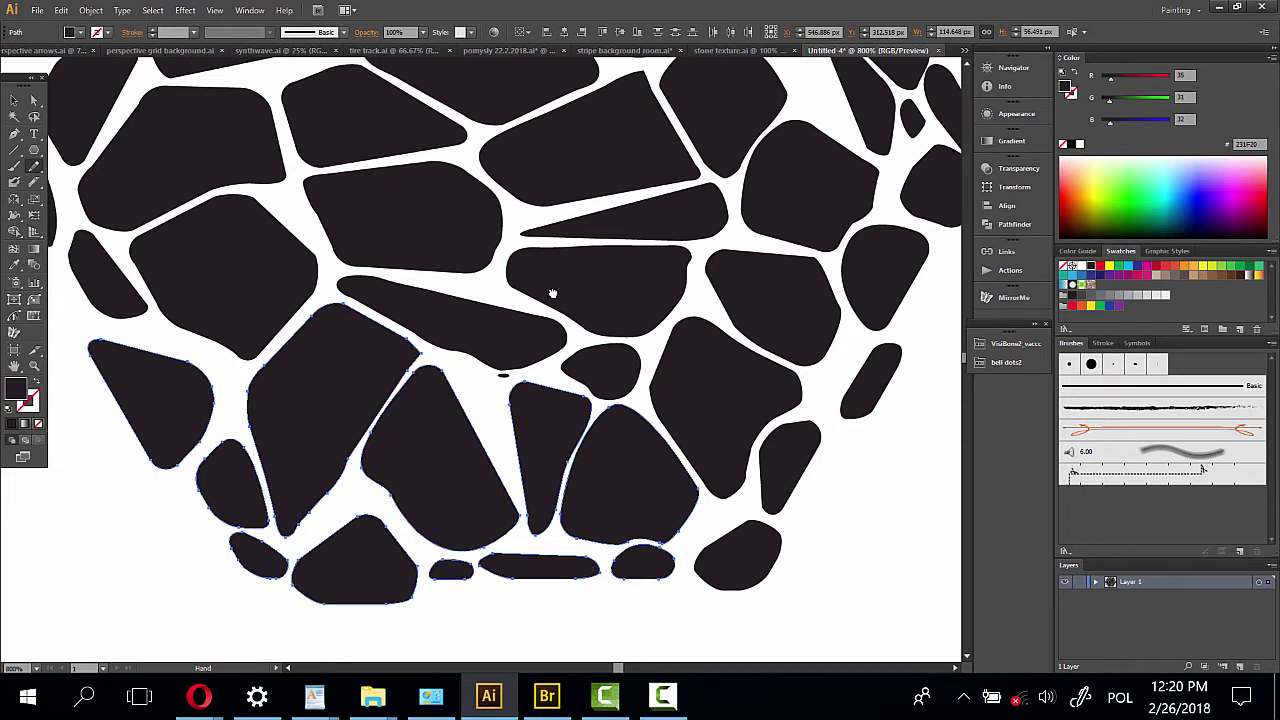
{"action": "left_click_drag", "start_coordinate": [551, 289], "coordinate": [550, 295]}
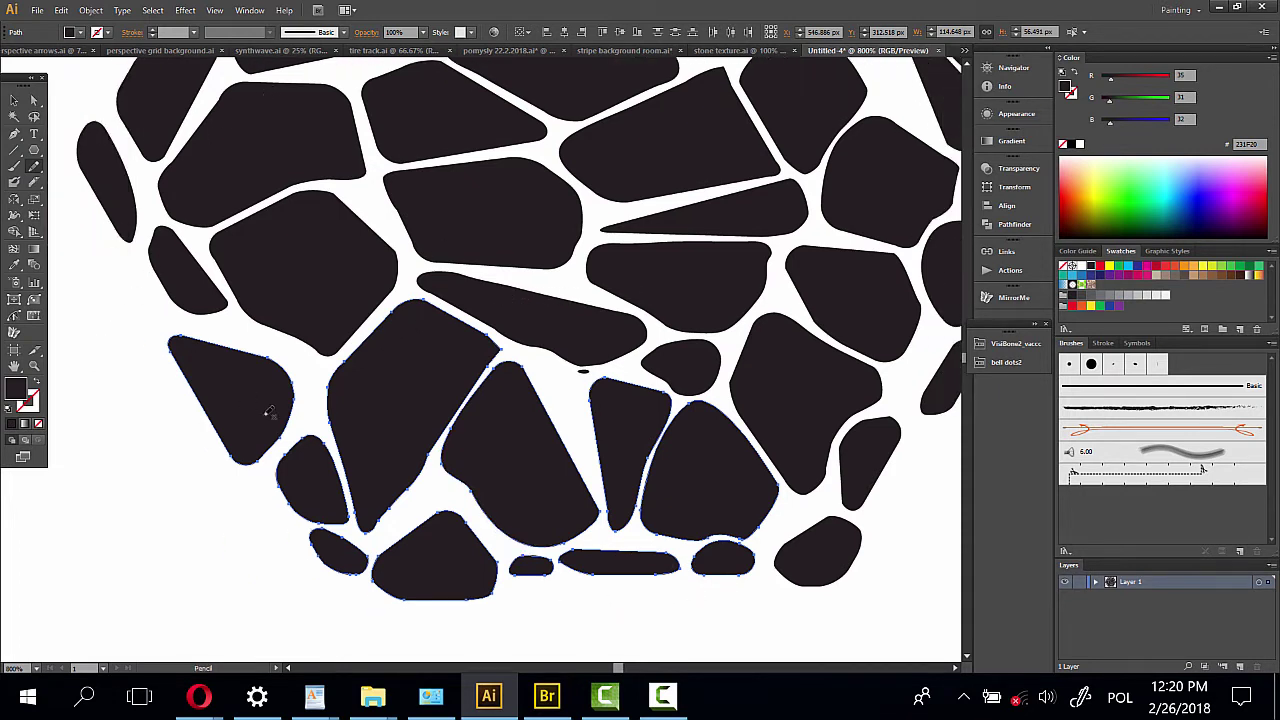
{"action": "mouse_move", "coordinate": [760, 246]}
{"action": "left_mouse_down"}
{"action": "mouse_move", "coordinate": [510, 225]}
{"action": "mouse_move", "coordinate": [556, 454]}
{"action": "mouse_move", "coordinate": [793, 498]}
{"action": "mouse_move", "coordinate": [614, 457]}
{"action": "left_mouse_up"}
{"action": "left_click_drag", "start_coordinate": [585, 386], "coordinate": [603, 383]}
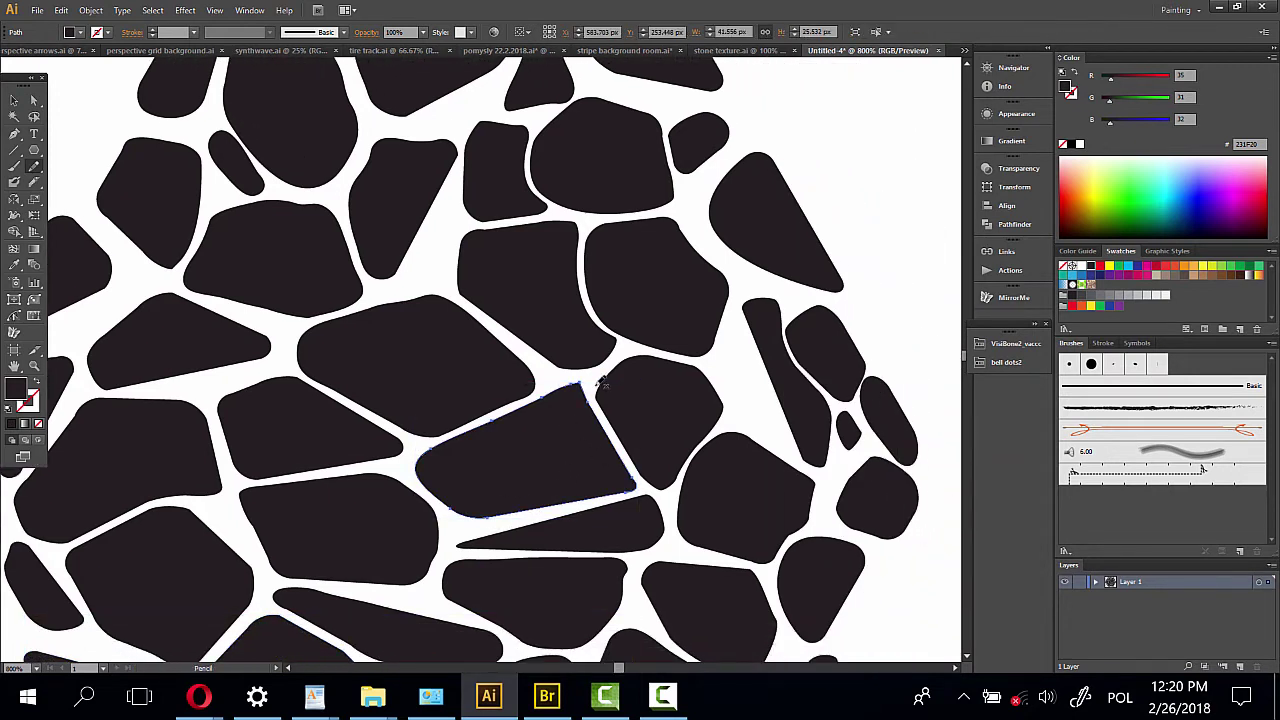
Smooth the upper shape's right edge and fill out the narrow shape at the right edge
{"action": "left_click_drag", "start_coordinate": [600, 288], "coordinate": [770, 347]}
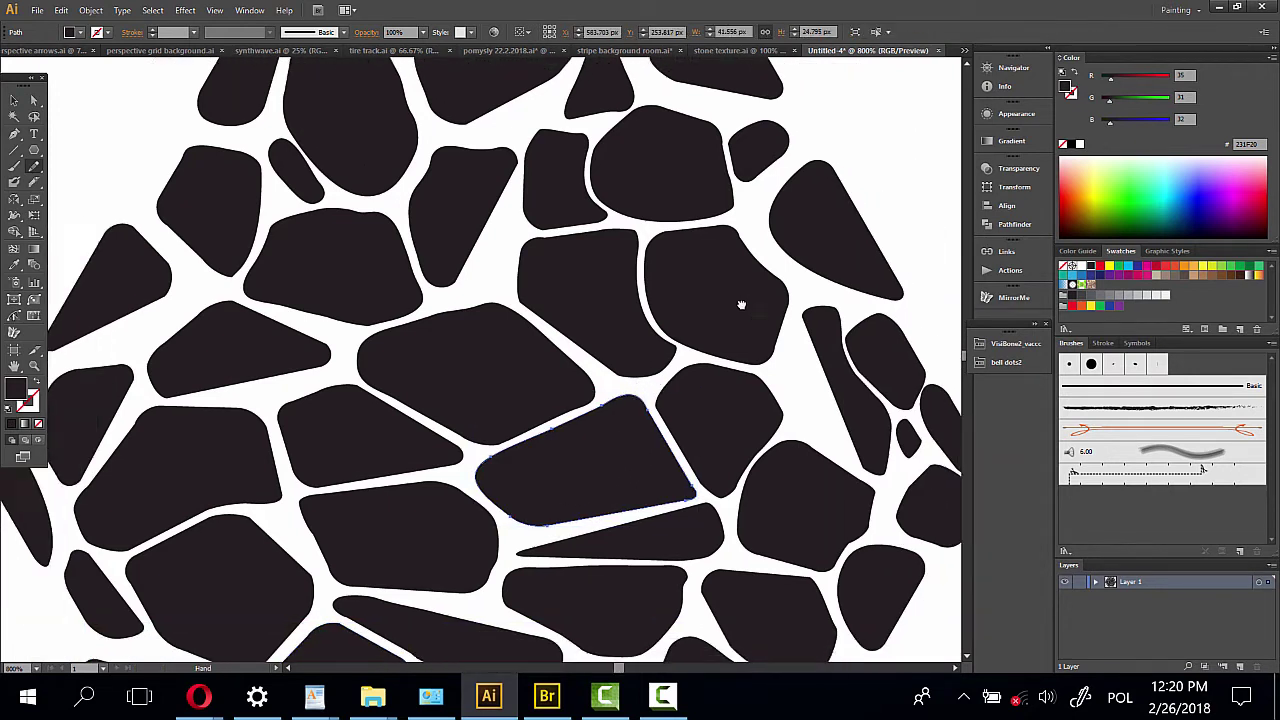
{"action": "left_click", "coordinate": [689, 417]}
{"action": "key", "text": "n"}
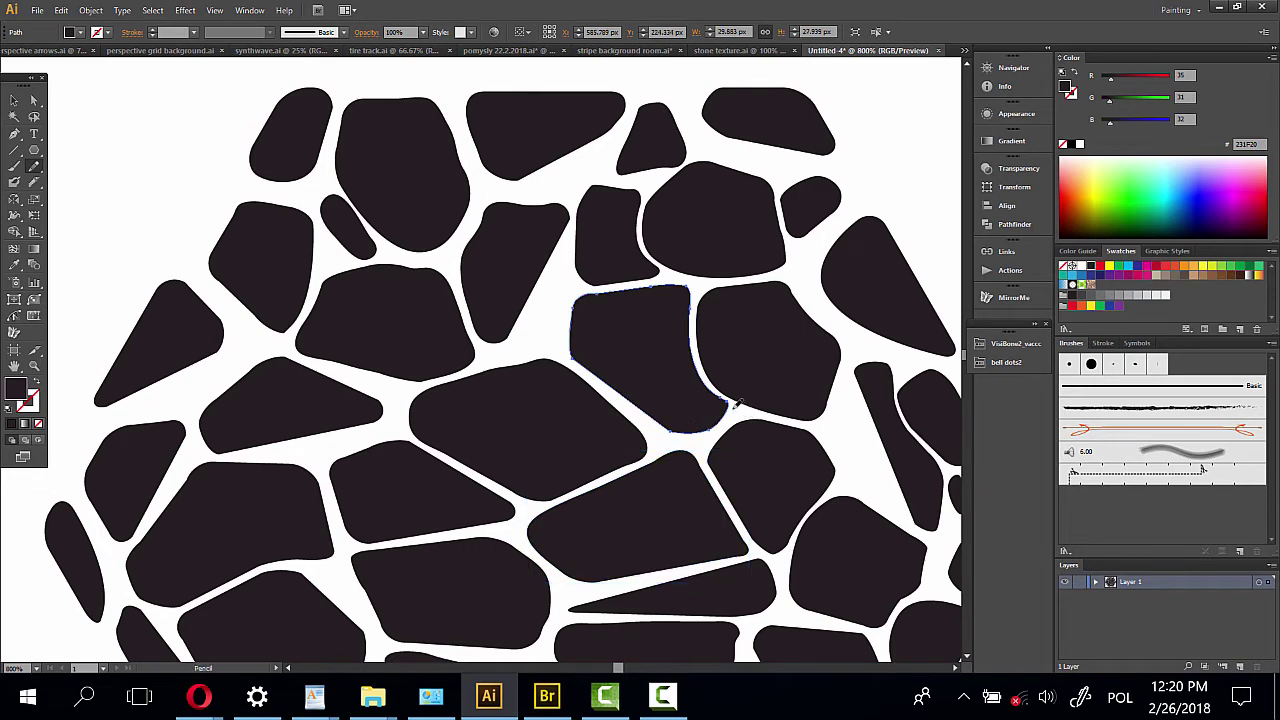
{"action": "mouse_move", "coordinate": [726, 404]}
{"action": "left_mouse_down"}
{"action": "mouse_move", "coordinate": [722, 422]}
{"action": "mouse_move", "coordinate": [794, 309]}
{"action": "mouse_move", "coordinate": [843, 357]}
{"action": "mouse_move", "coordinate": [657, 383]}
{"action": "mouse_move", "coordinate": [640, 371]}
{"action": "mouse_move", "coordinate": [586, 191]}
{"action": "mouse_move", "coordinate": [371, 471]}
{"action": "mouse_move", "coordinate": [505, 387]}
{"action": "mouse_move", "coordinate": [449, 380]}
{"action": "mouse_move", "coordinate": [571, 243]}
{"action": "mouse_move", "coordinate": [380, 443]}
{"action": "mouse_move", "coordinate": [958, 190]}
{"action": "left_mouse_up"}
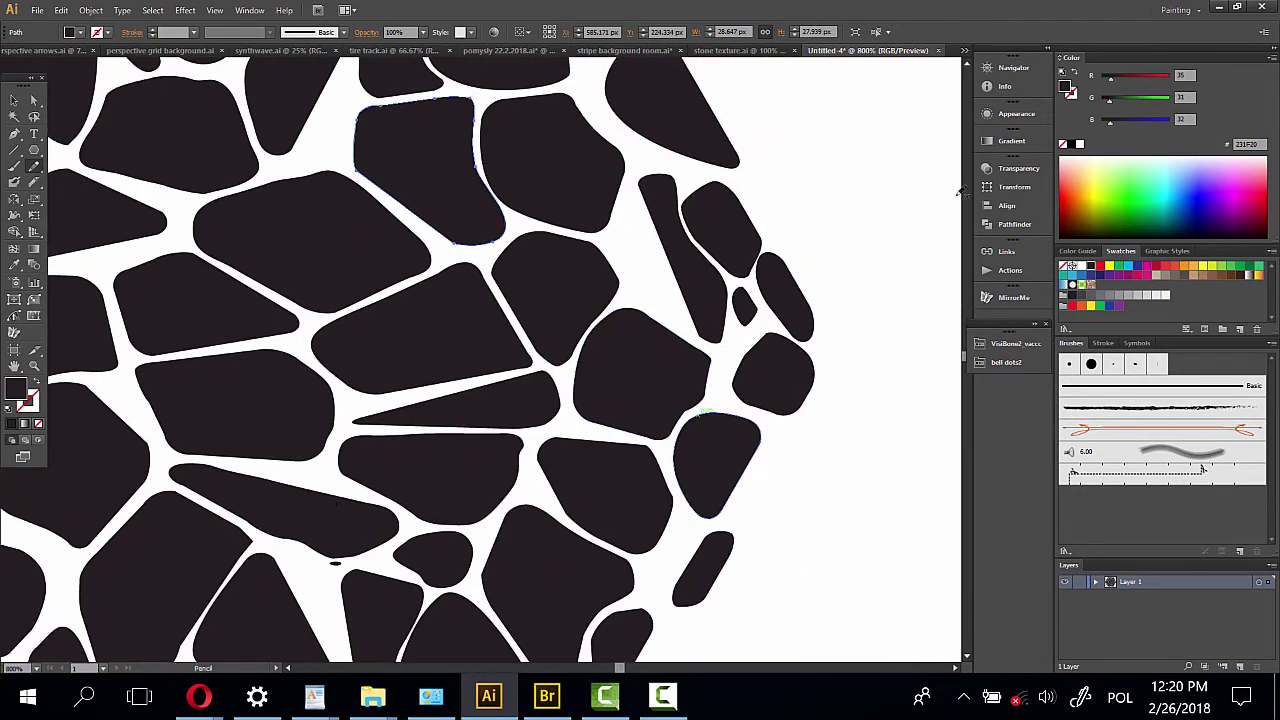
{"action": "left_click", "coordinate": [645, 183], "text": "ctrl"}
{"action": "left_click_drag", "start_coordinate": [708, 323], "coordinate": [708, 325]}
Reshape the outline of the shape near the top and recentre the view on the hexagon
{"action": "mouse_move", "coordinate": [748, 371]}
{"action": "left_mouse_down"}
{"action": "mouse_move", "coordinate": [848, 323]}
{"action": "mouse_move", "coordinate": [894, 366]}
{"action": "mouse_move", "coordinate": [808, 318]}
{"action": "left_mouse_up"}
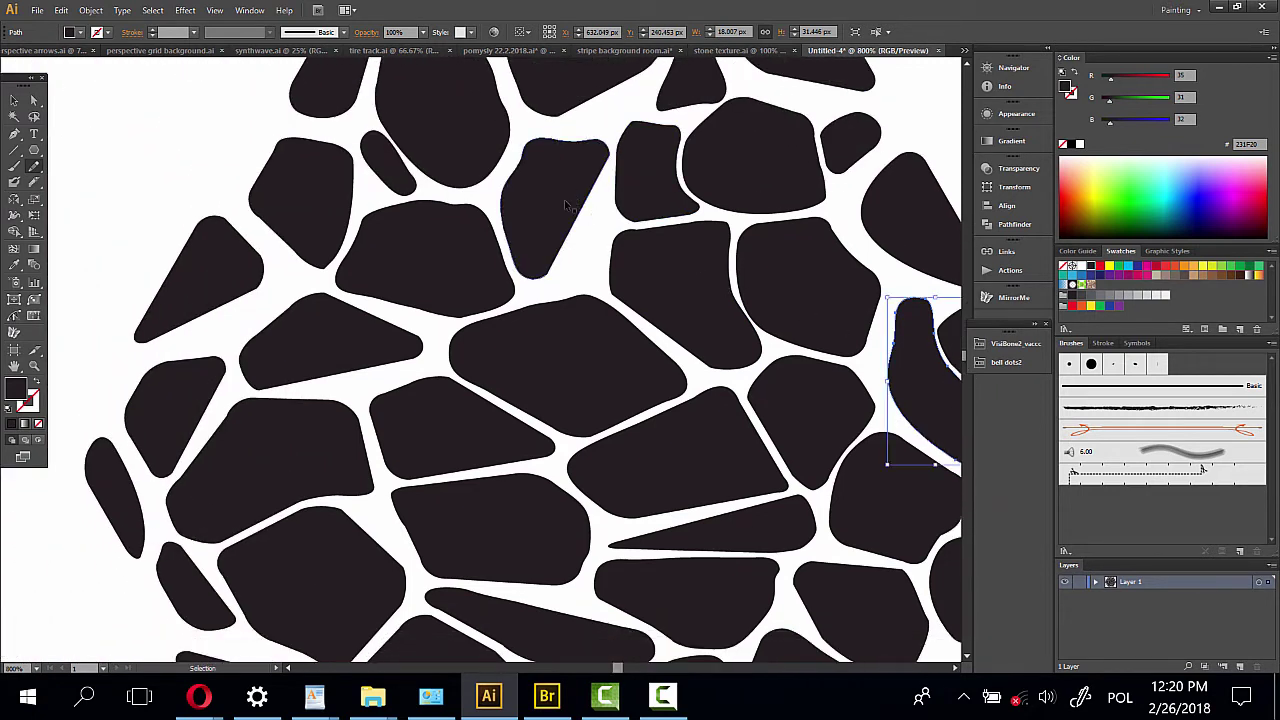
{"action": "left_click", "coordinate": [590, 180], "text": "ctrl"}
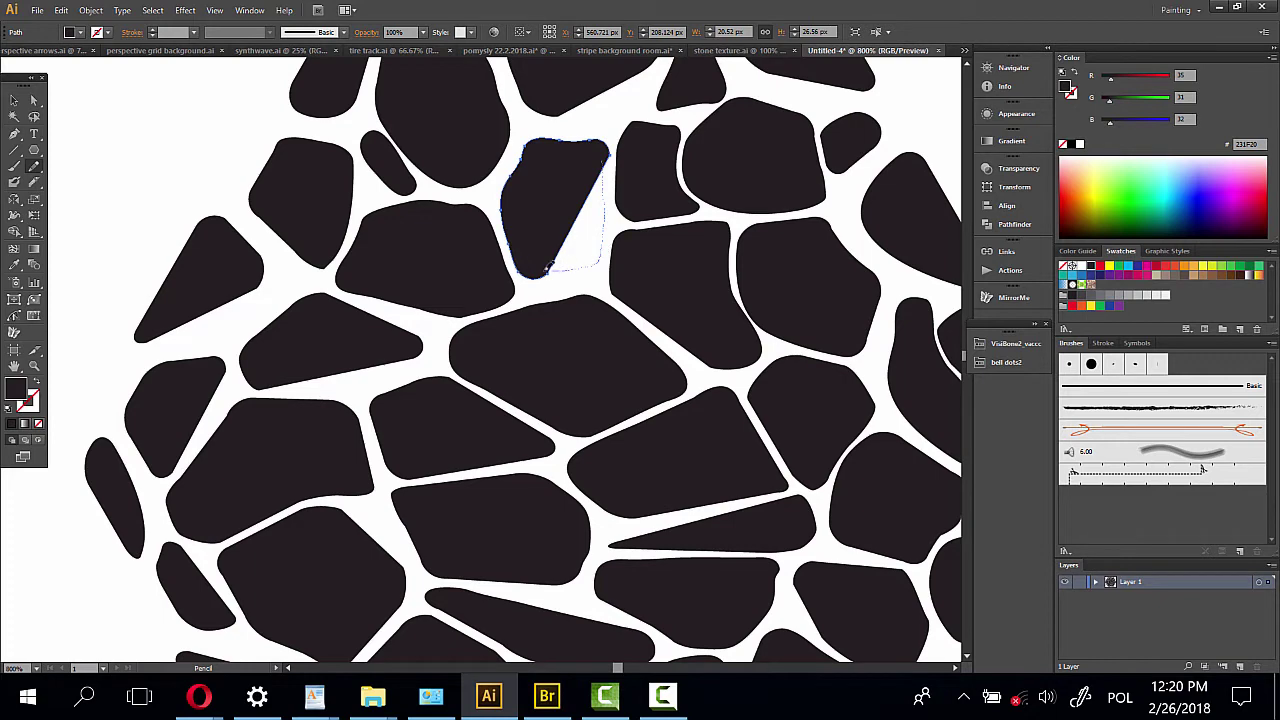
{"action": "left_click_drag", "start_coordinate": [548, 268], "coordinate": [650, 360]}
{"action": "left_click_drag", "start_coordinate": [700, 520], "coordinate": [560, 380]}
{"action": "mouse_move", "coordinate": [650, 520]}
{"action": "left_mouse_down"}
{"action": "mouse_move", "coordinate": [539, 407]}
{"action": "mouse_move", "coordinate": [677, 203]}
{"action": "mouse_move", "coordinate": [651, 203]}
{"action": "mouse_move", "coordinate": [445, 322]}
{"action": "left_mouse_up"}
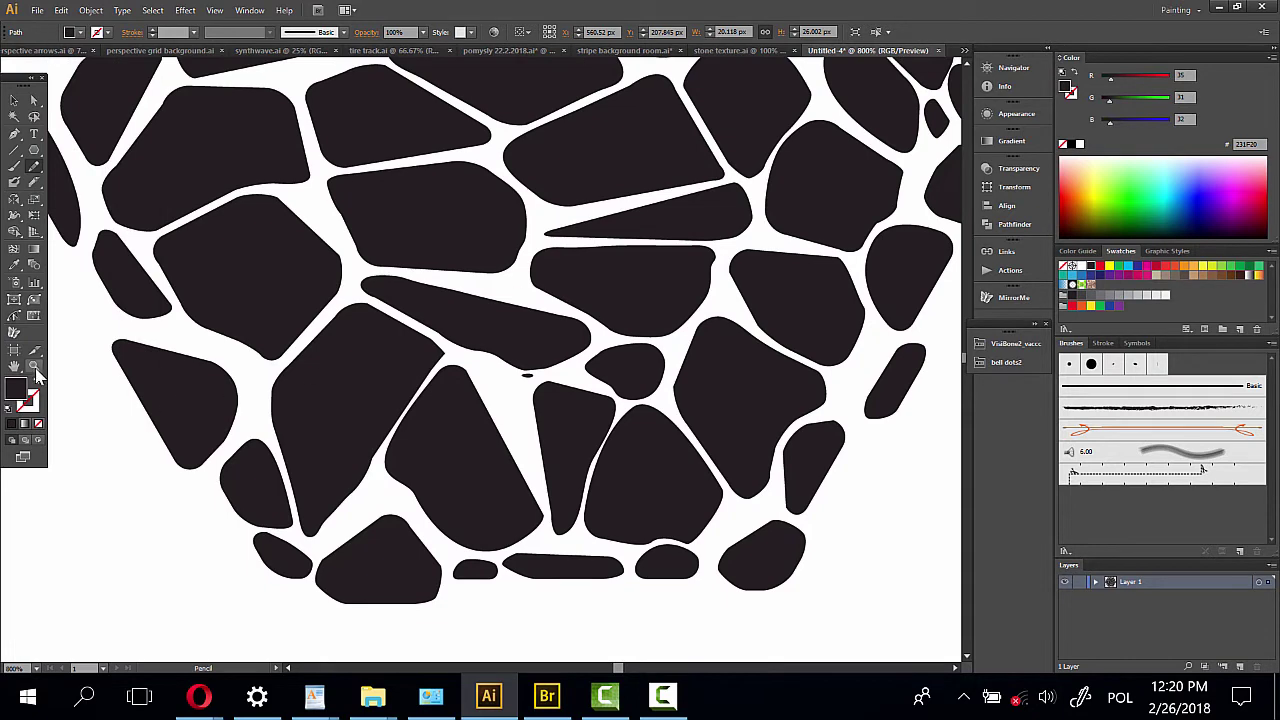
Zoom out, marquee-select every stone shape in the hexagon, and group them
{"action": "scroll", "coordinate": [494, 329], "scroll_direction": "down", "scroll_amount": 2}
{"action": "scroll", "coordinate": [523, 288], "scroll_direction": "up", "scroll_amount": 1}
{"action": "scroll", "coordinate": [600, 340], "scroll_direction": "down", "scroll_amount": 2}
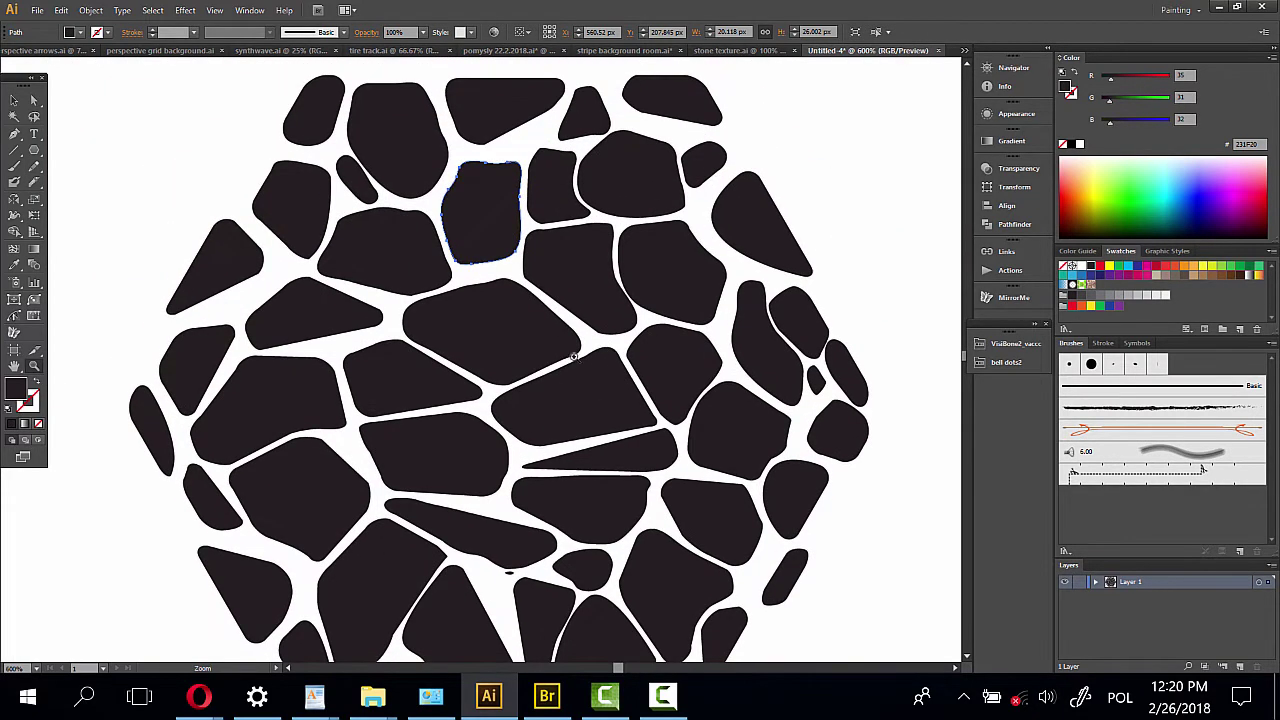
{"action": "scroll", "coordinate": [514, 374], "scroll_direction": "down", "scroll_amount": 1}
{"action": "scroll", "coordinate": [514, 355], "scroll_direction": "down", "scroll_amount": 1}
{"action": "left_click", "coordinate": [13, 101]}
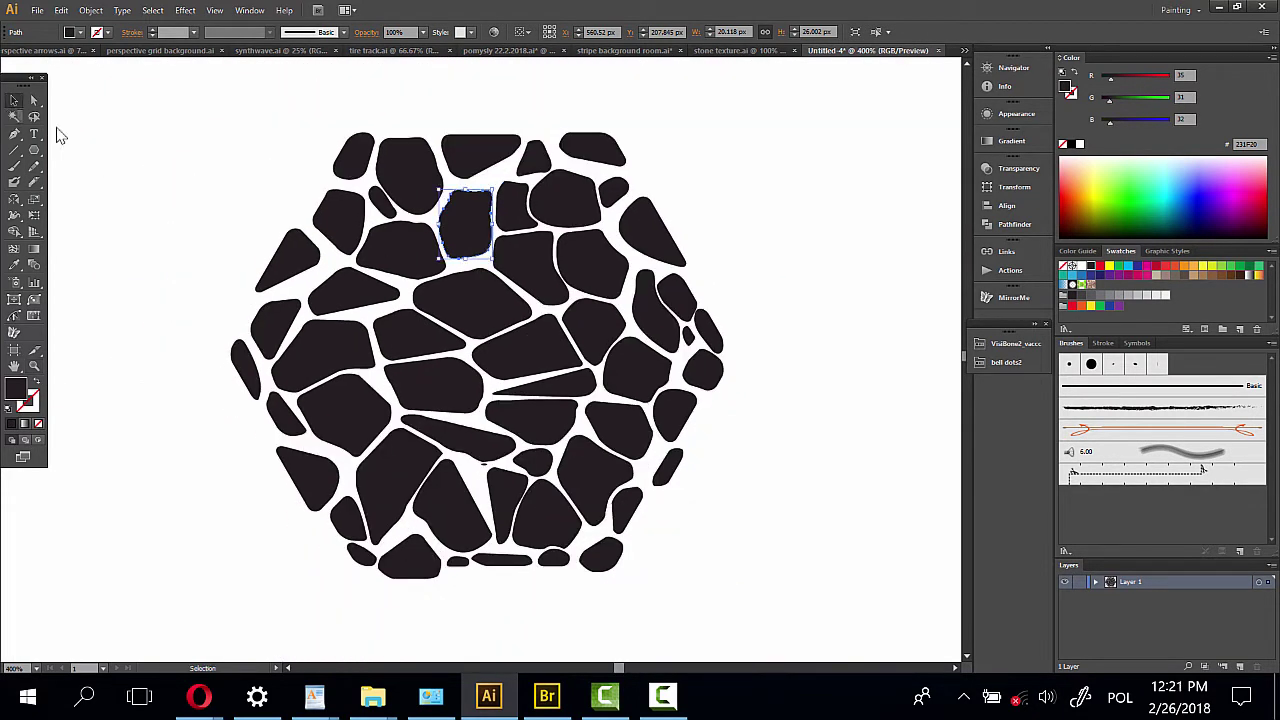
{"action": "left_click", "coordinate": [145, 150]}
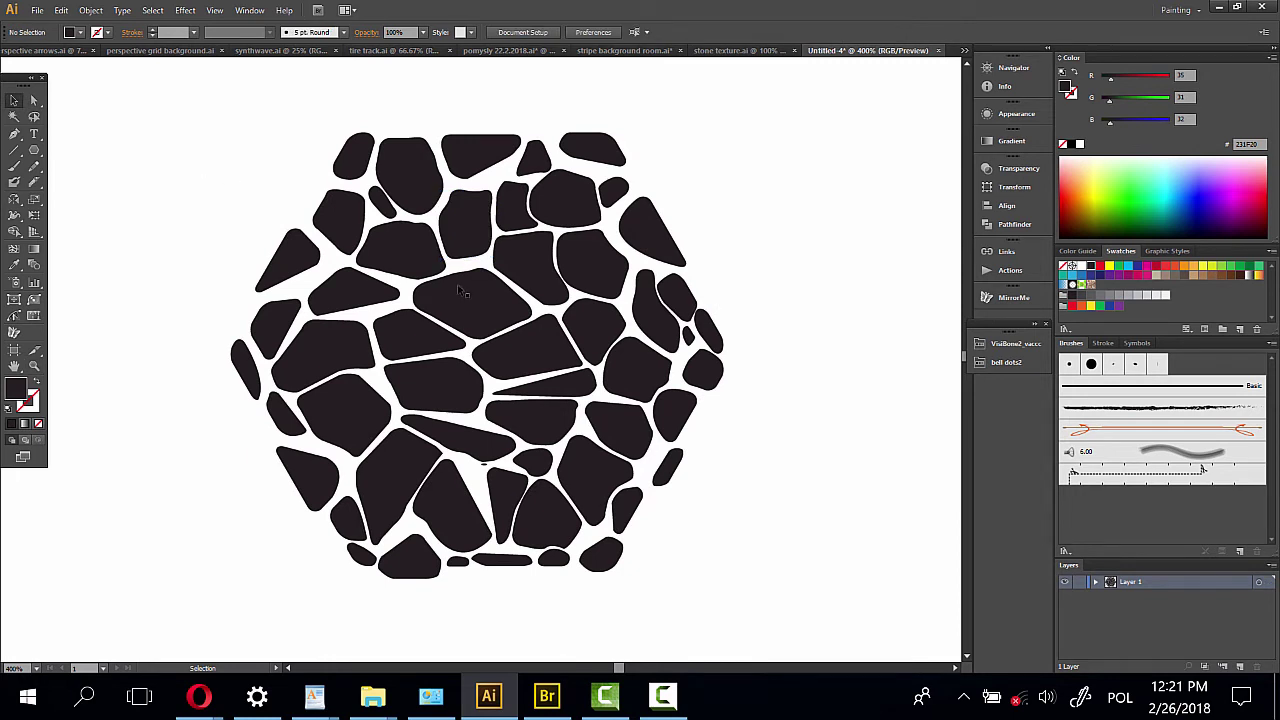
{"action": "left_click_drag", "start_coordinate": [206, 108], "coordinate": [751, 624]}
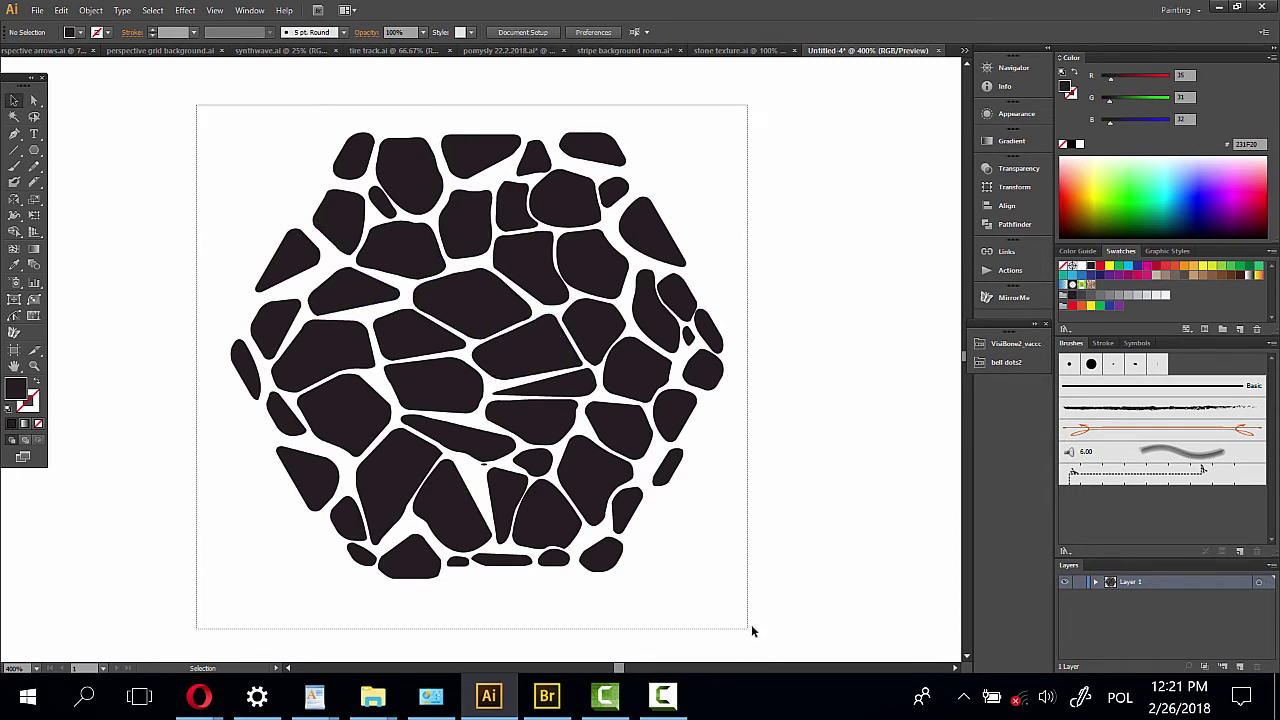
{"action": "right_click", "coordinate": [520, 306]}
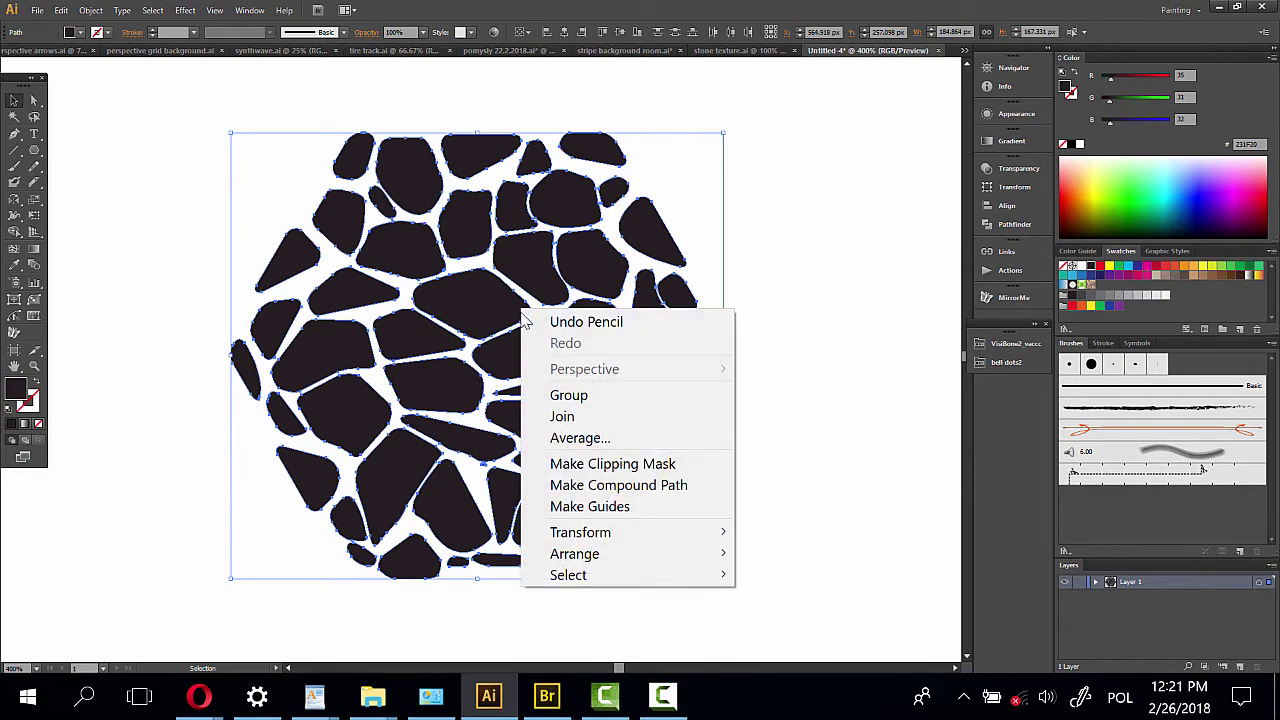
{"action": "left_click", "coordinate": [568, 396]}
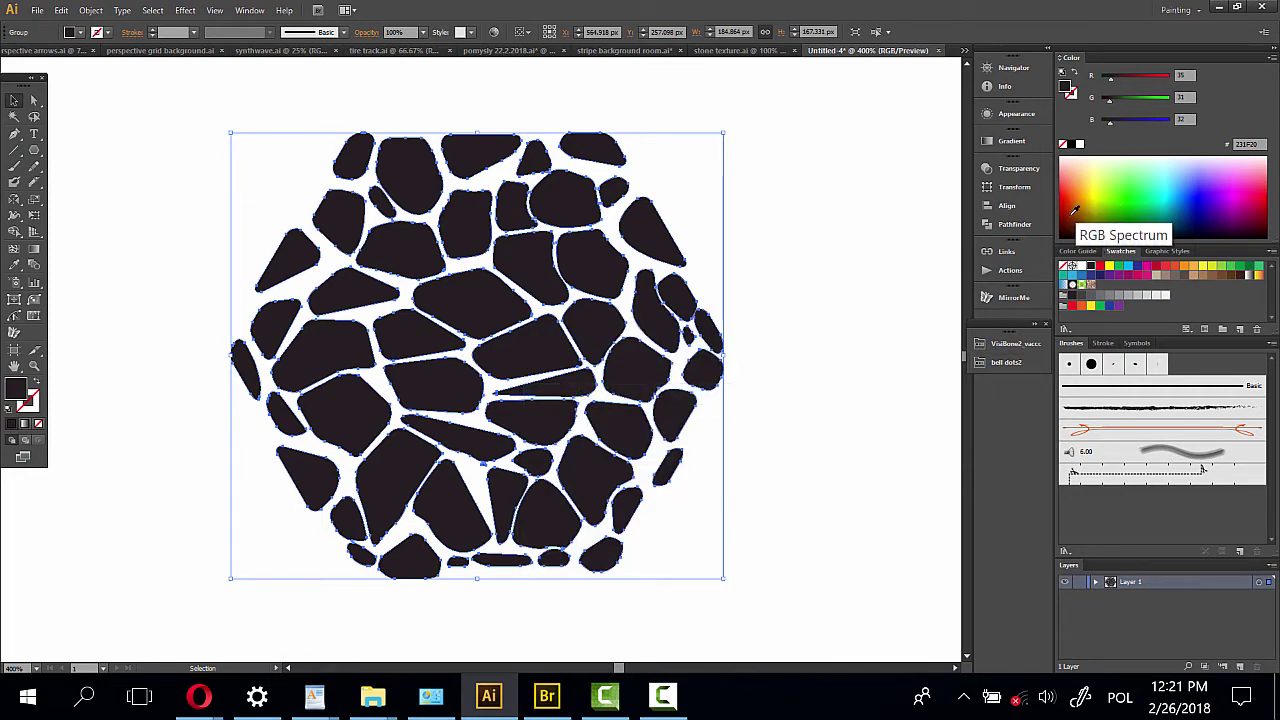
Fill the grouped stones with brown 754C29 and deselect them
{"action": "left_click", "coordinate": [1071, 209]}
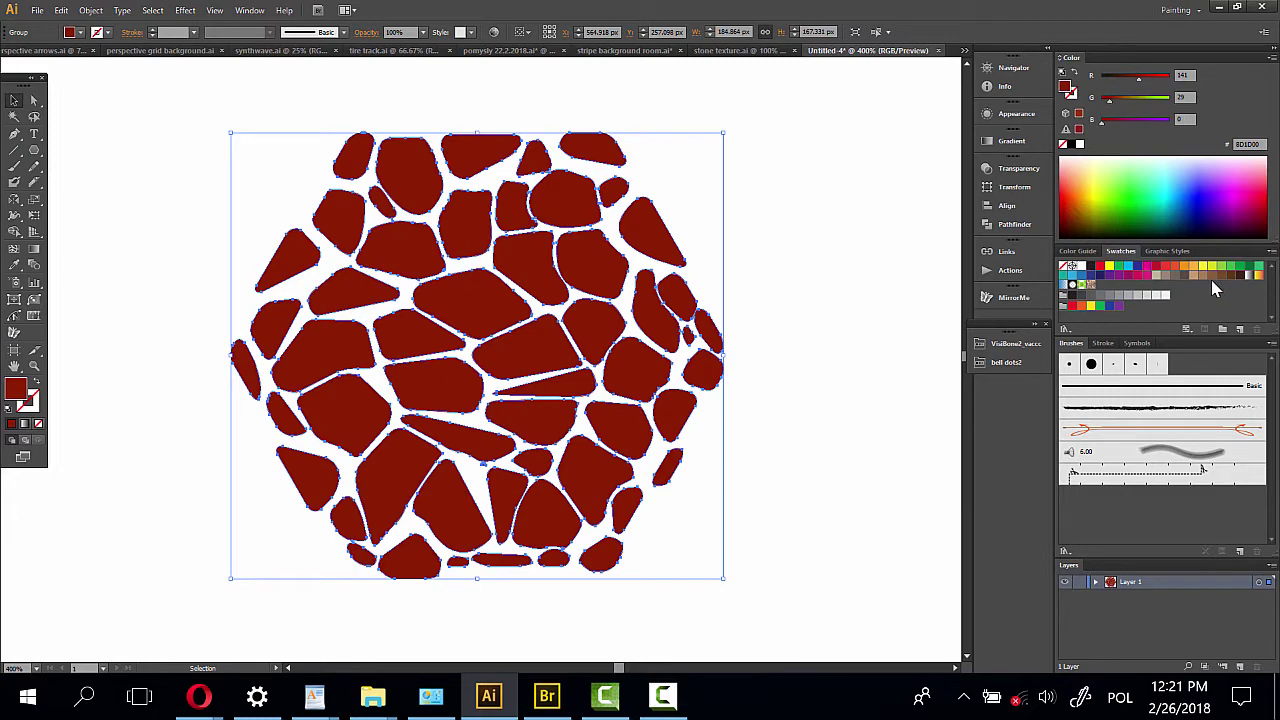
{"action": "left_click", "coordinate": [1222, 278]}
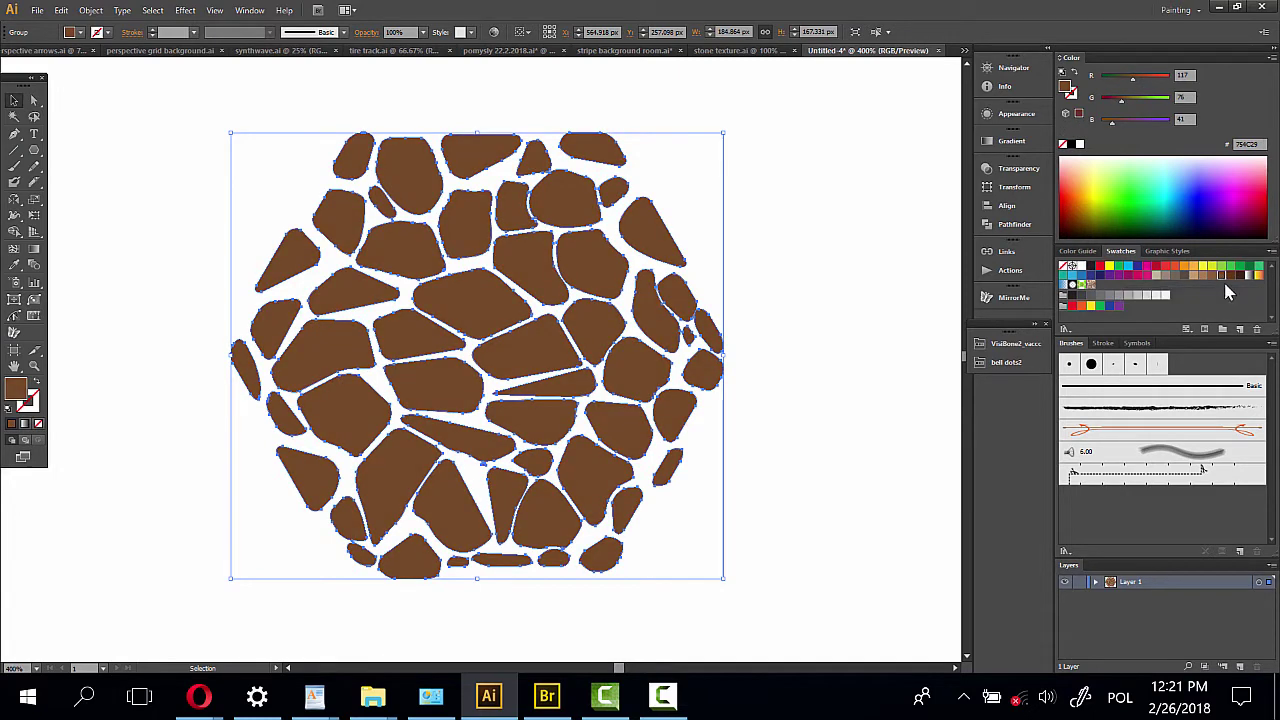
{"action": "left_click", "coordinate": [55, 127]}
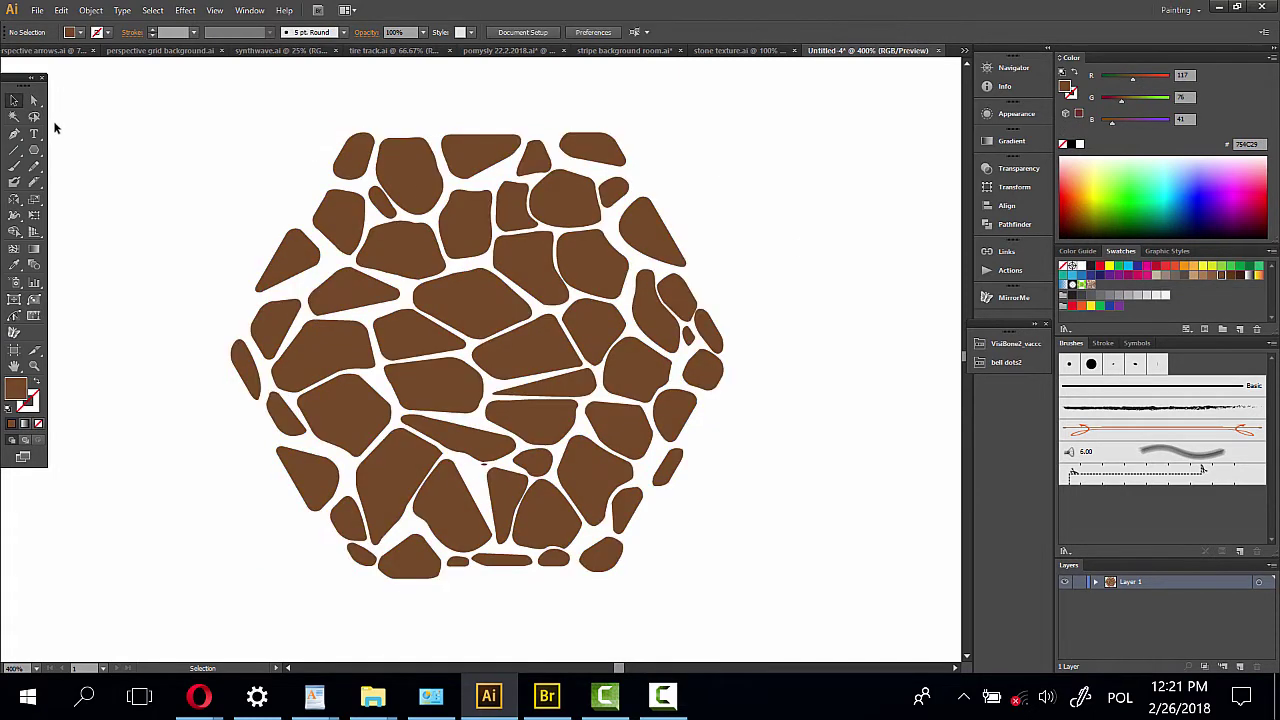
Lasso-select the inner stones and lighten their brown fill using HSB sliders
{"action": "left_click", "coordinate": [34, 118]}
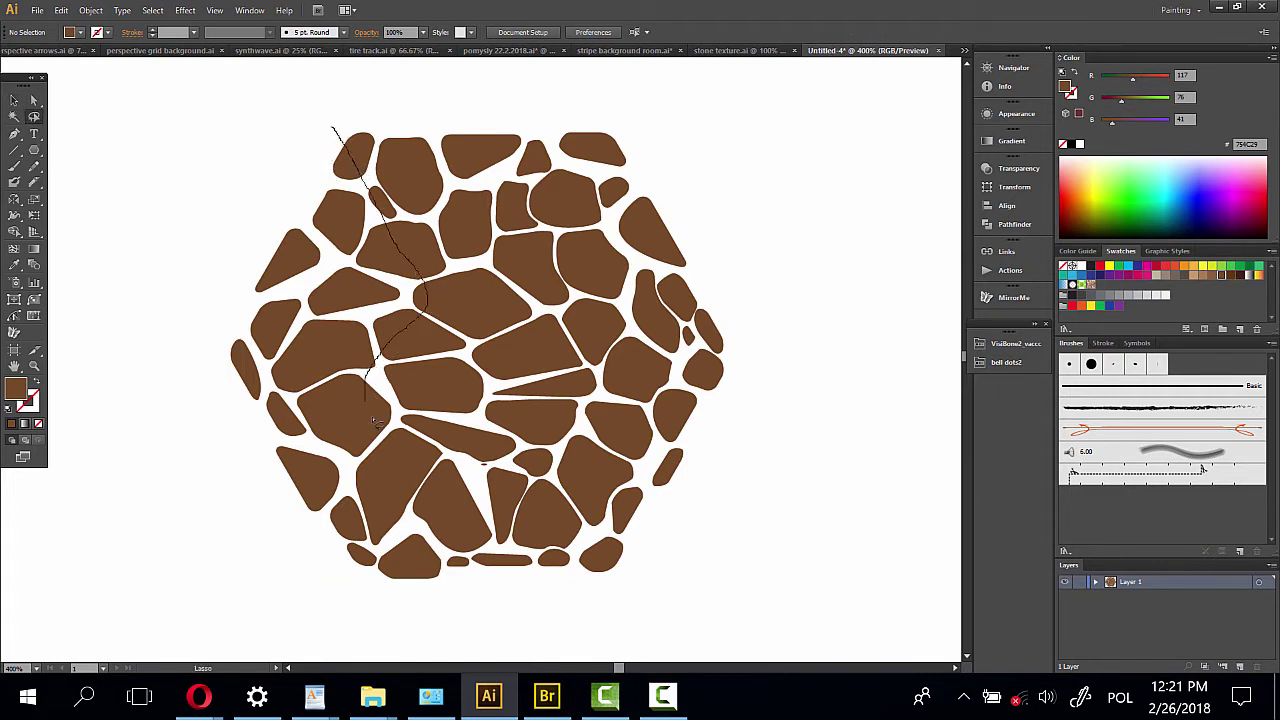
{"action": "left_click_drag", "start_coordinate": [375, 422], "coordinate": [593, 486]}
{"action": "left_click_drag", "start_coordinate": [680, 368], "coordinate": [684, 366]}
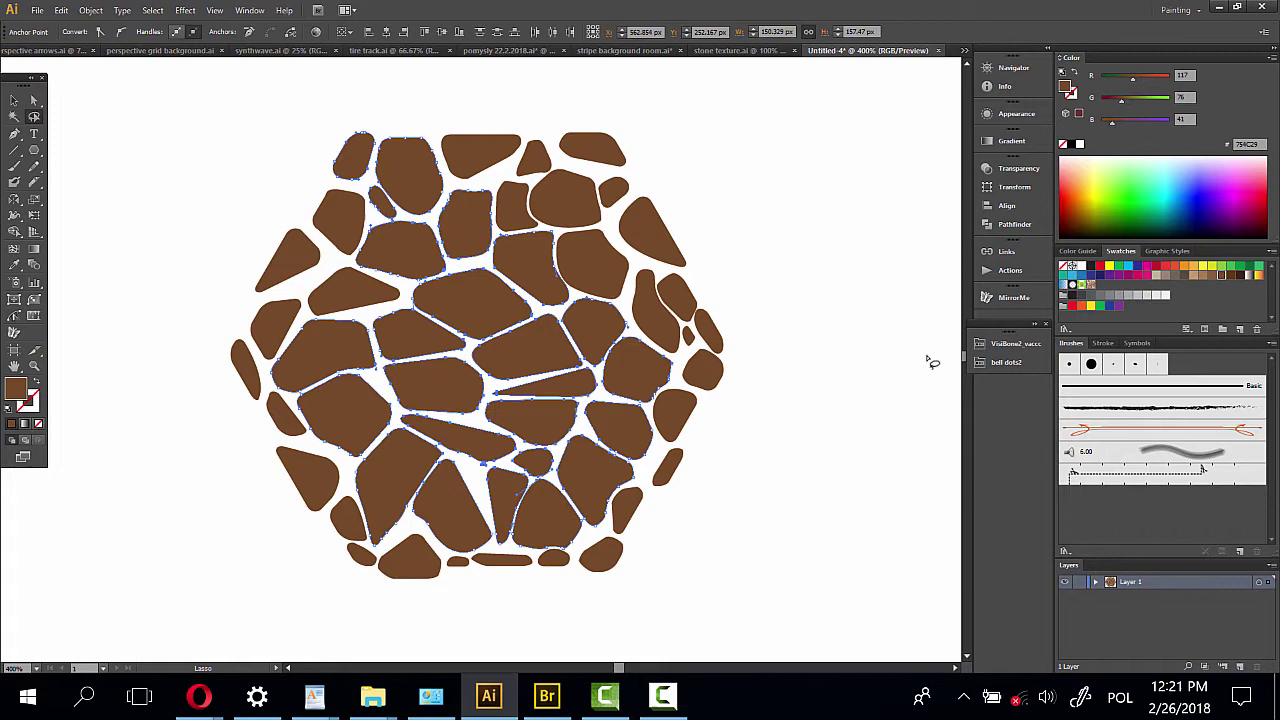
{"action": "left_click", "coordinate": [1265, 57]}
{"action": "left_click", "coordinate": [1136, 131]}
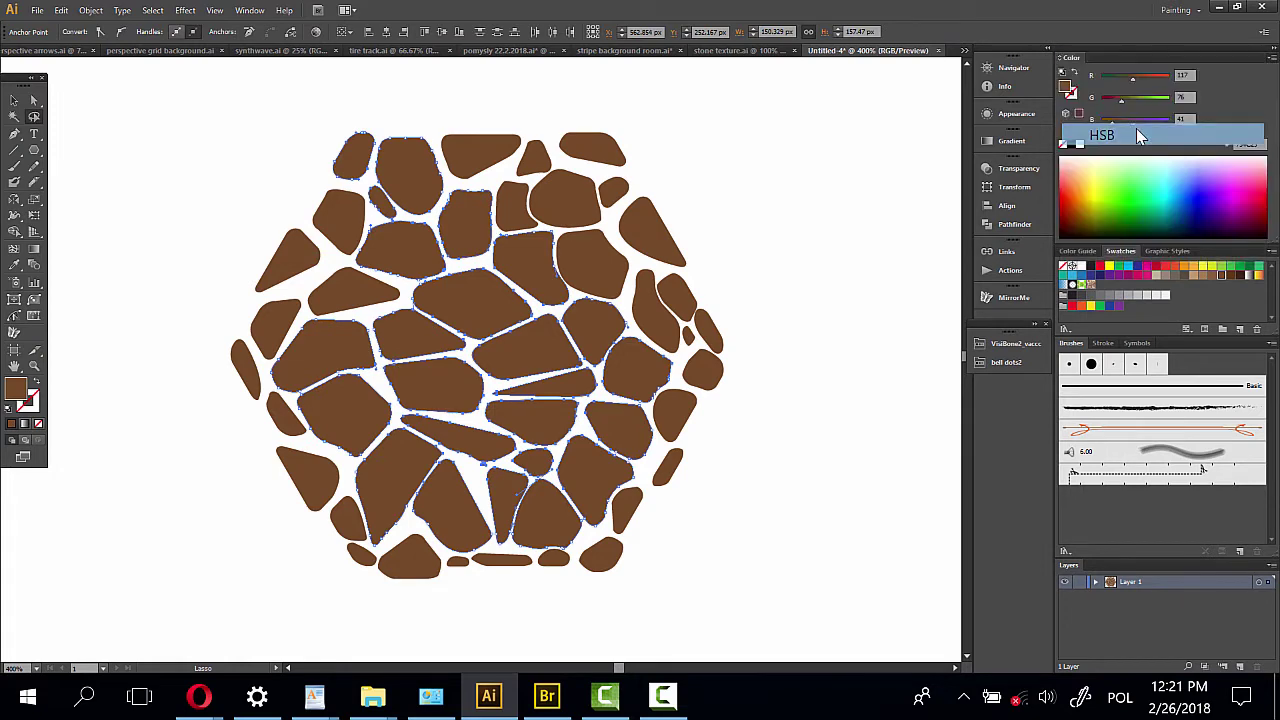
{"action": "left_click_drag", "start_coordinate": [1133, 127], "coordinate": [1145, 130]}
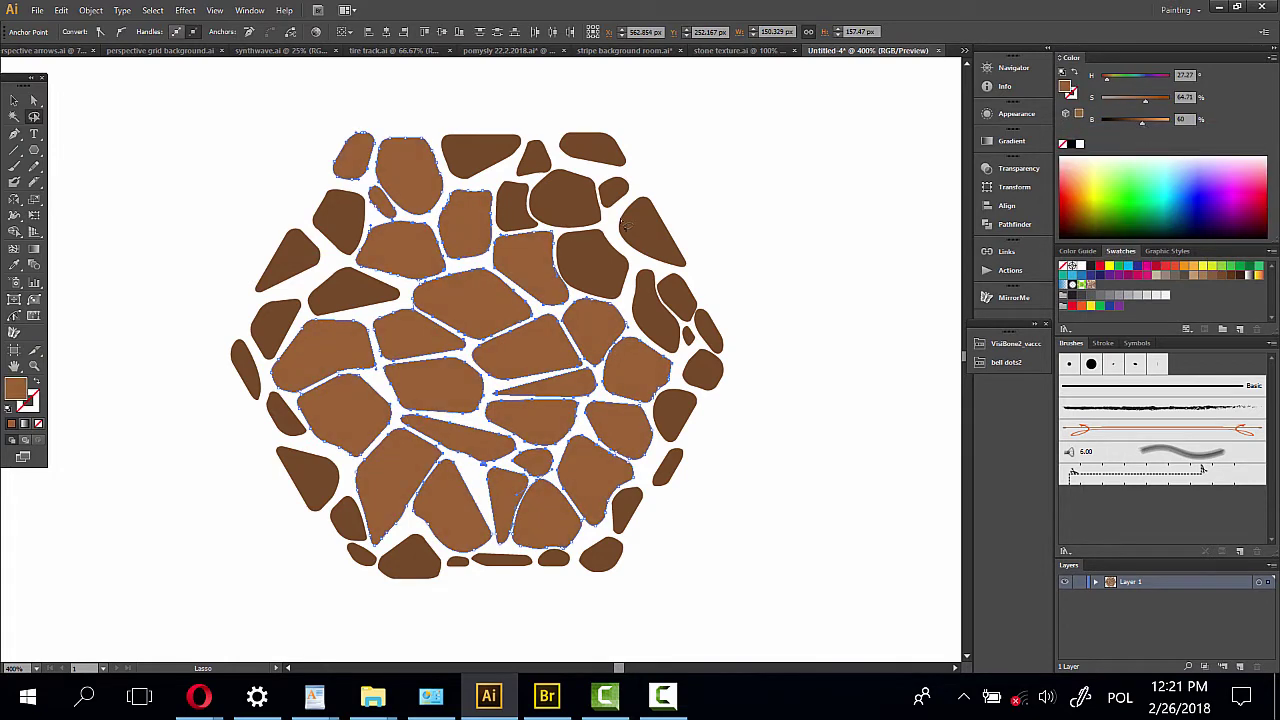
Deselect the stone pieces and pan so empty space shows above and left of the hexagon
{"action": "left_click_drag", "start_coordinate": [698, 192], "coordinate": [756, 334]}
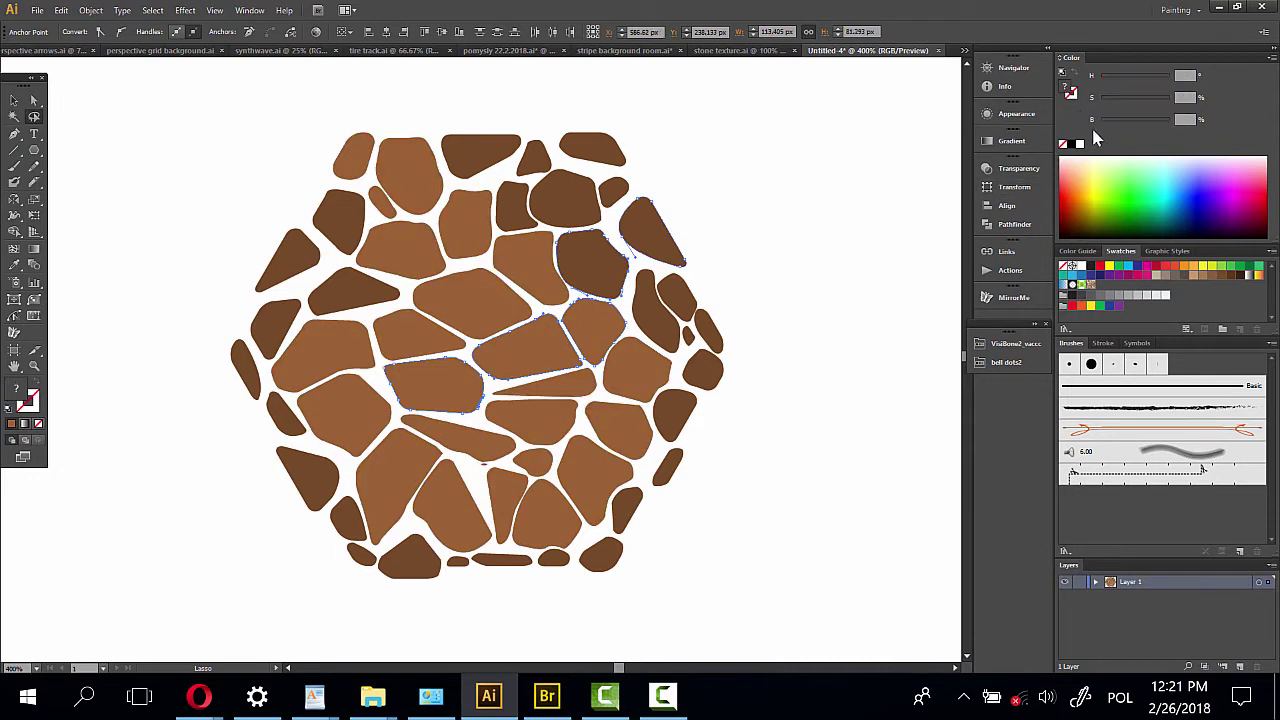
{"action": "left_click_drag", "start_coordinate": [271, 168], "coordinate": [720, 527]}
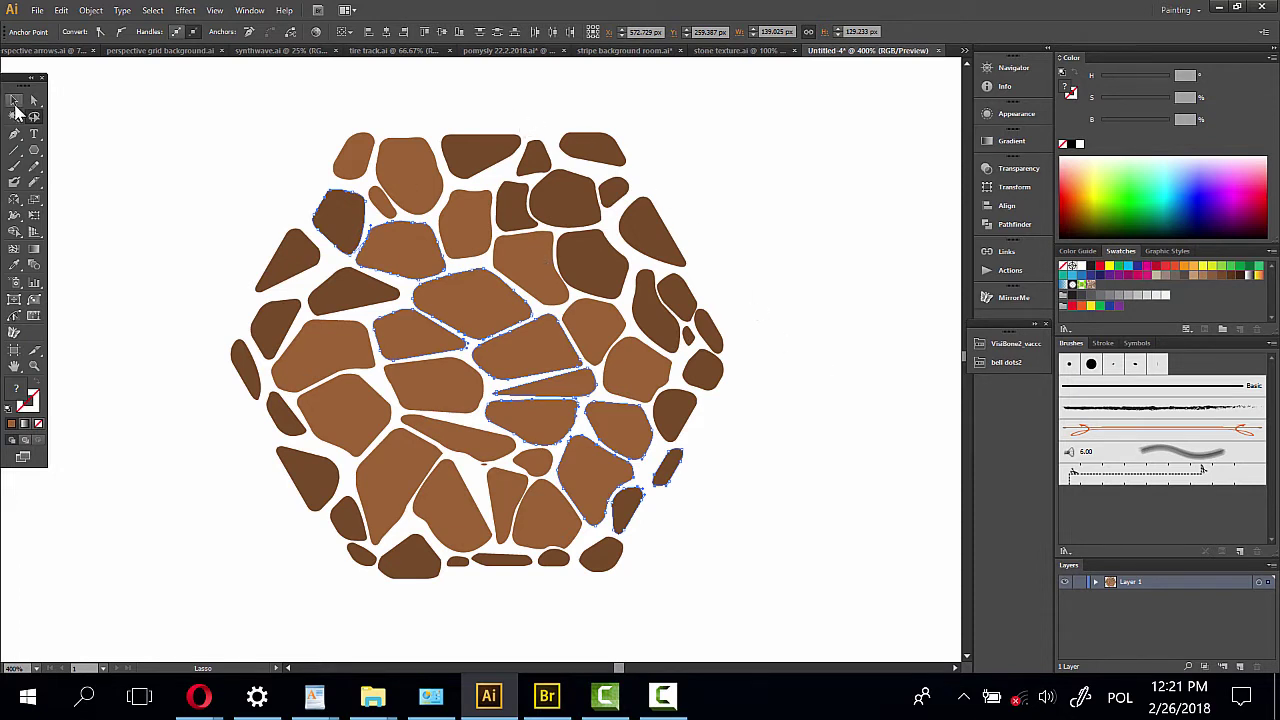
{"action": "left_click", "coordinate": [14, 101]}
{"action": "left_click", "coordinate": [223, 246]}
{"action": "left_click_drag", "start_coordinate": [295, 229], "coordinate": [520, 320]}
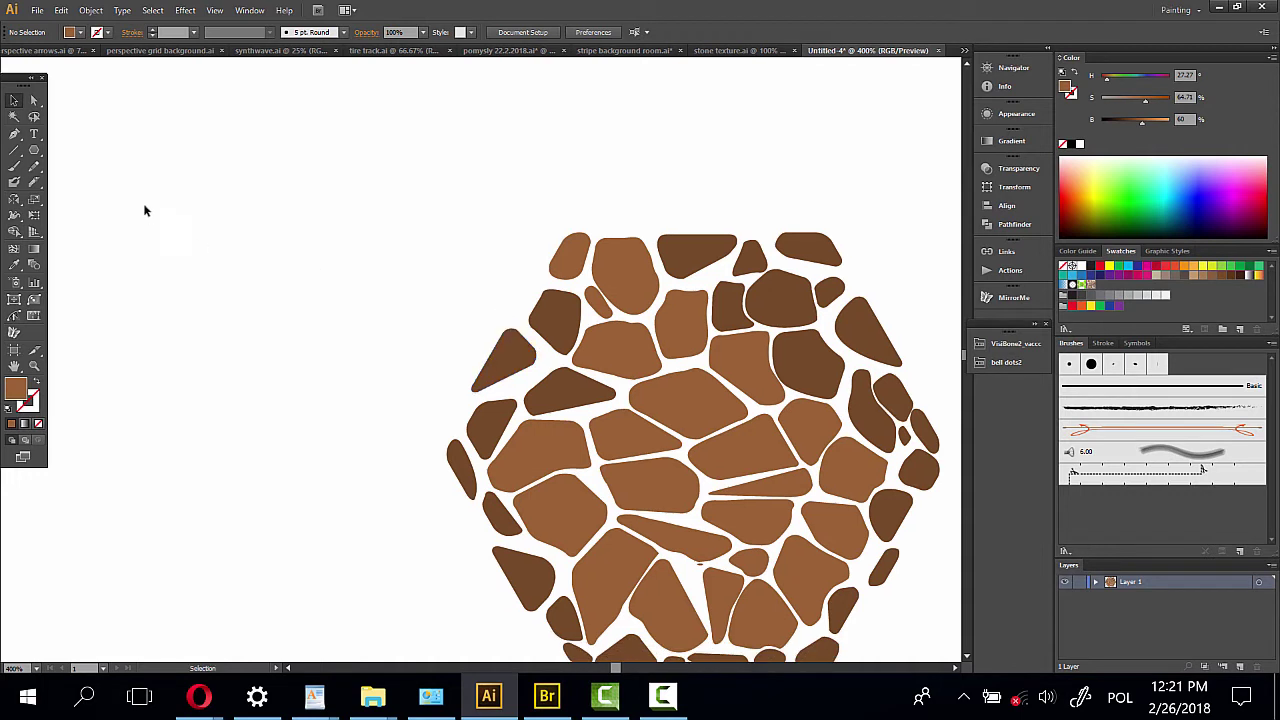
{"action": "left_click_drag", "start_coordinate": [33, 149], "coordinate": [75, 150]}
Draw a brown square at top left and copy it into a row of squares
{"action": "left_click_drag", "start_coordinate": [126, 97], "coordinate": [211, 182]}
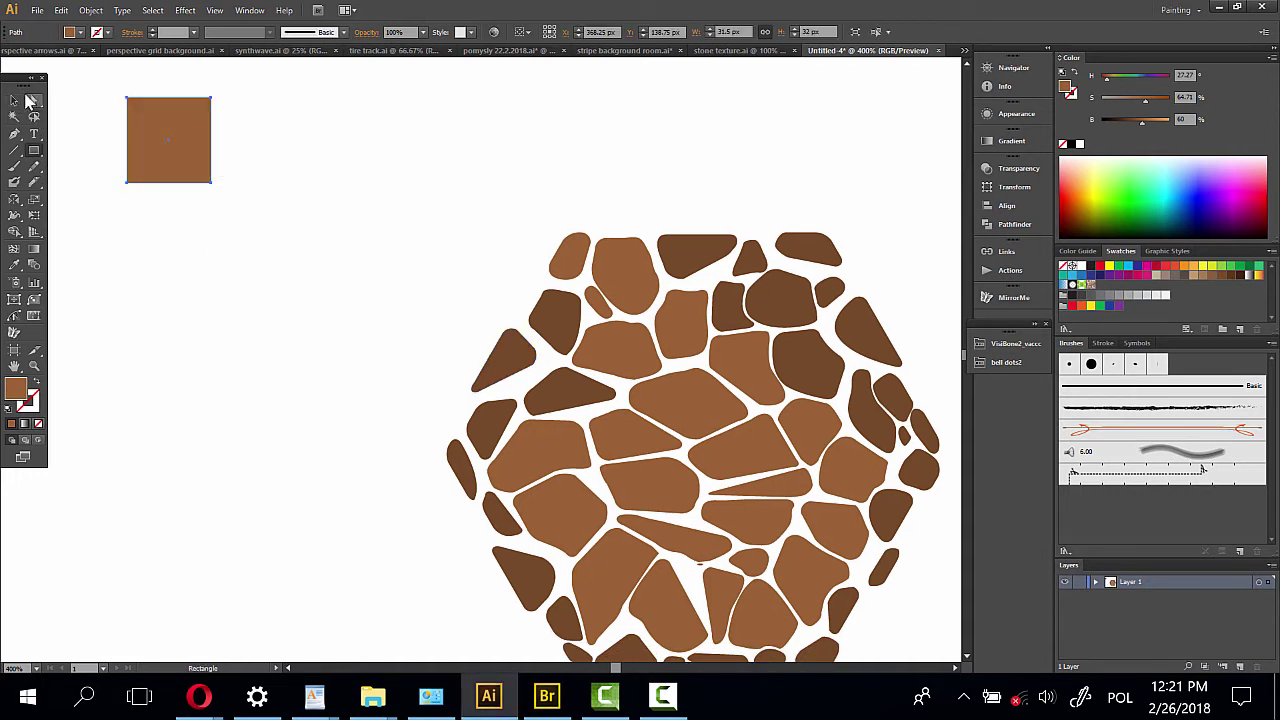
{"action": "left_click", "coordinate": [16, 100]}
{"action": "left_click_drag", "start_coordinate": [196, 146], "coordinate": [537, 148]}
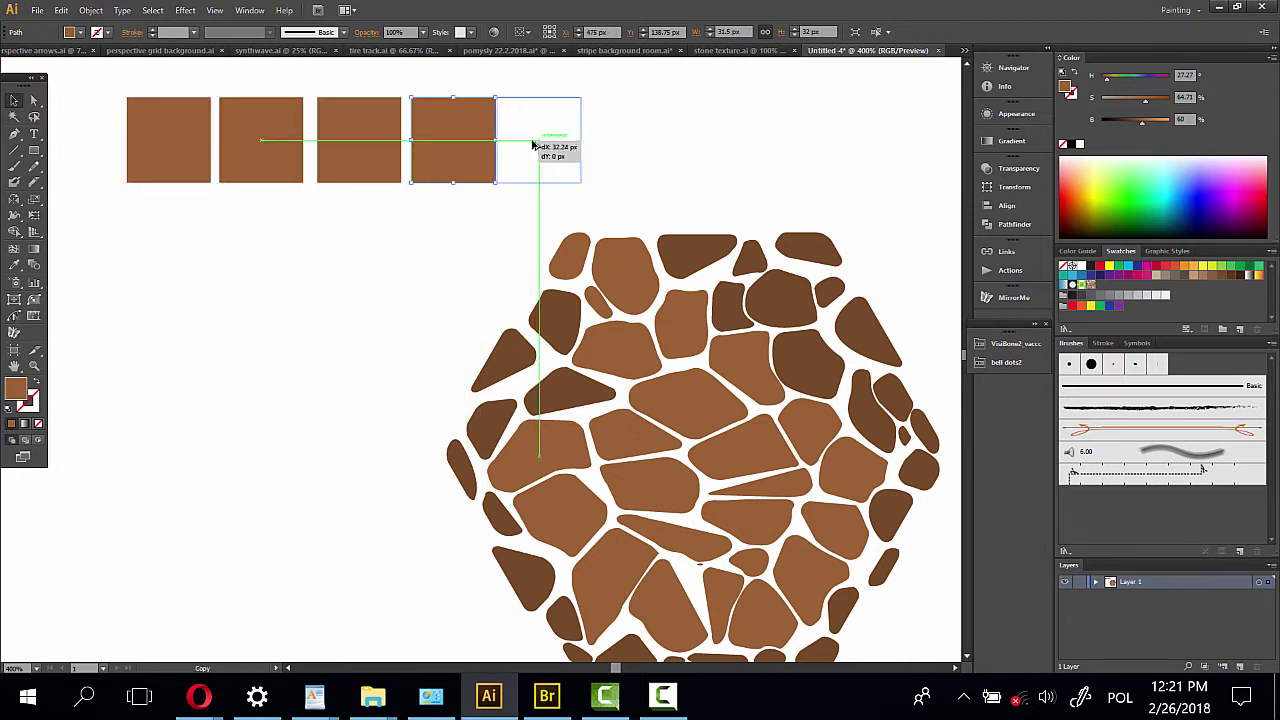
{"action": "left_click_drag", "start_coordinate": [509, 252], "coordinate": [400, 271]}
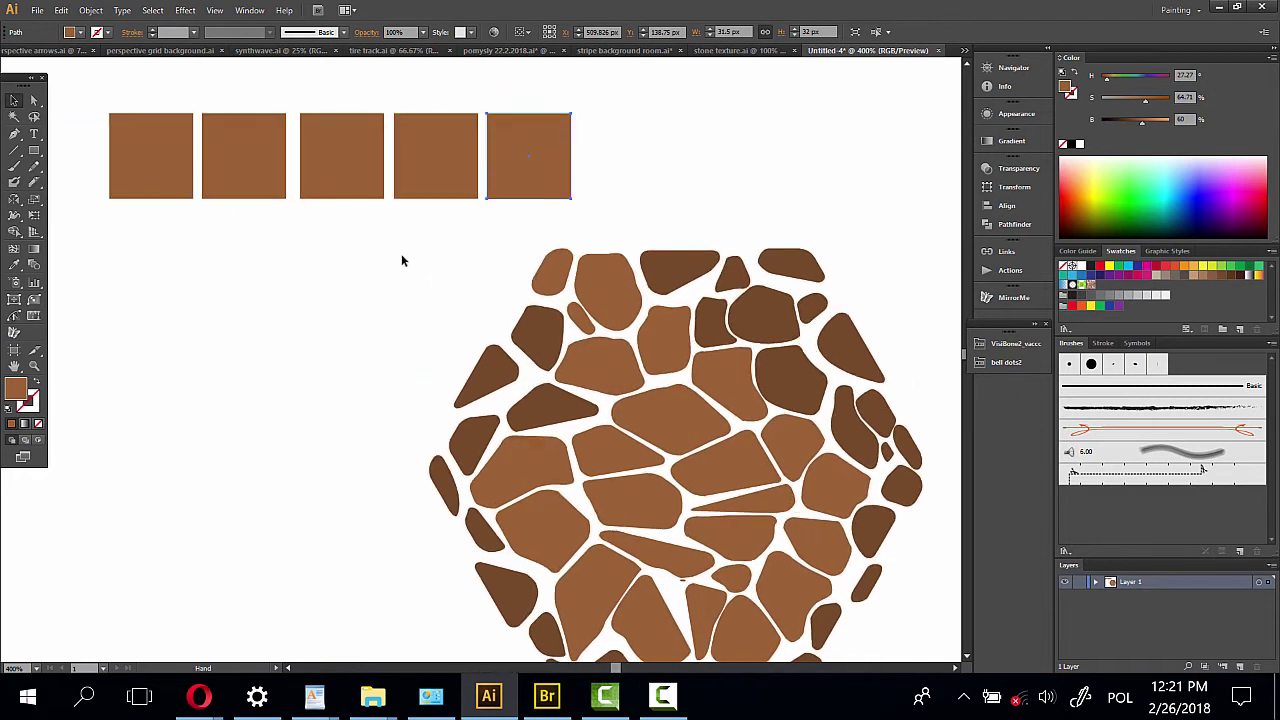
Recolour the first four squares to deep brown, rich brown, tan and orange
{"action": "left_click", "coordinate": [172, 170]}
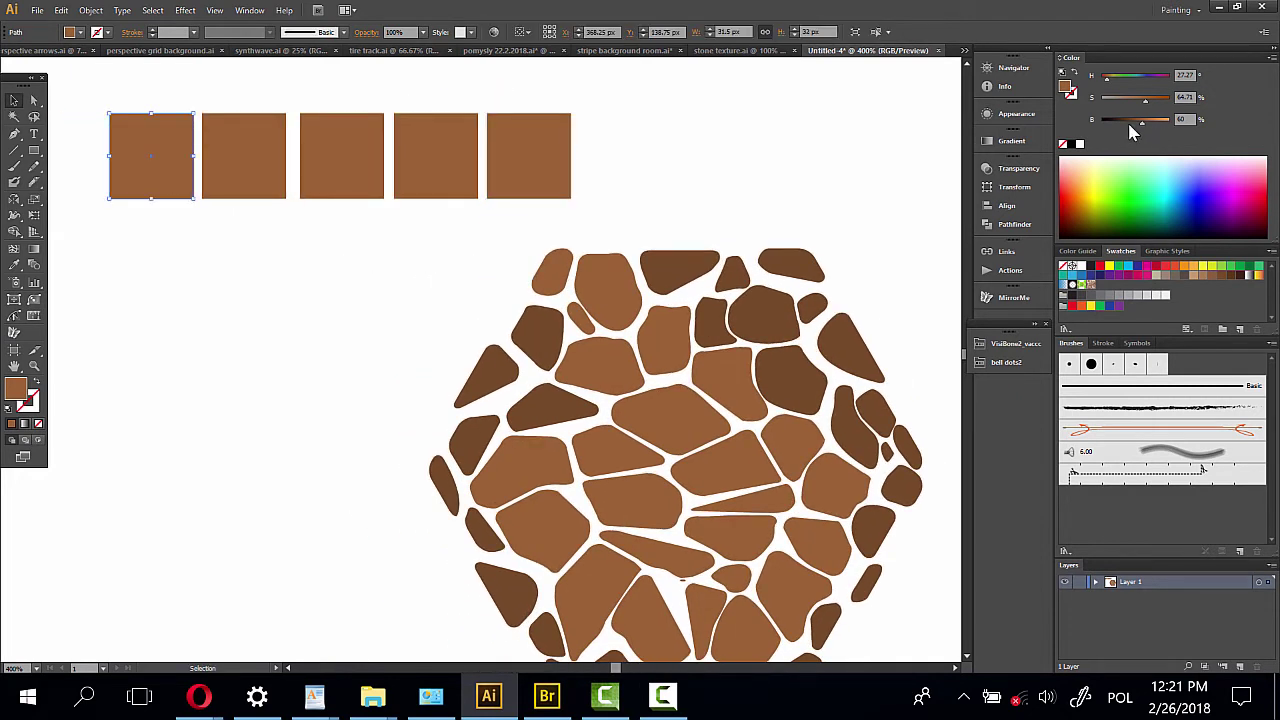
{"action": "mouse_move", "coordinate": [1128, 127]}
{"action": "left_mouse_down"}
{"action": "mouse_move", "coordinate": [1146, 101]}
{"action": "mouse_move", "coordinate": [1165, 121]}
{"action": "left_mouse_up"}
{"action": "left_click", "coordinate": [268, 153]}
{"action": "left_click", "coordinate": [383, 150]}
{"action": "left_click", "coordinate": [431, 147]}
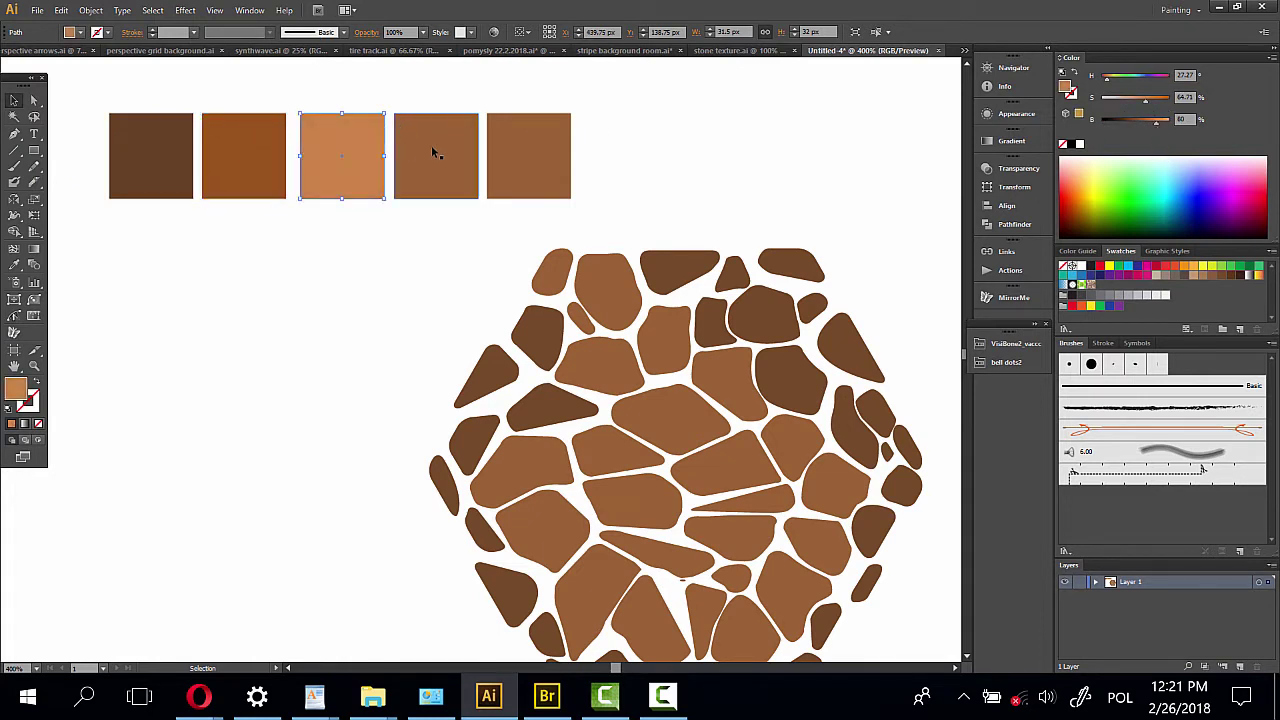
{"action": "left_click", "coordinate": [1155, 103]}
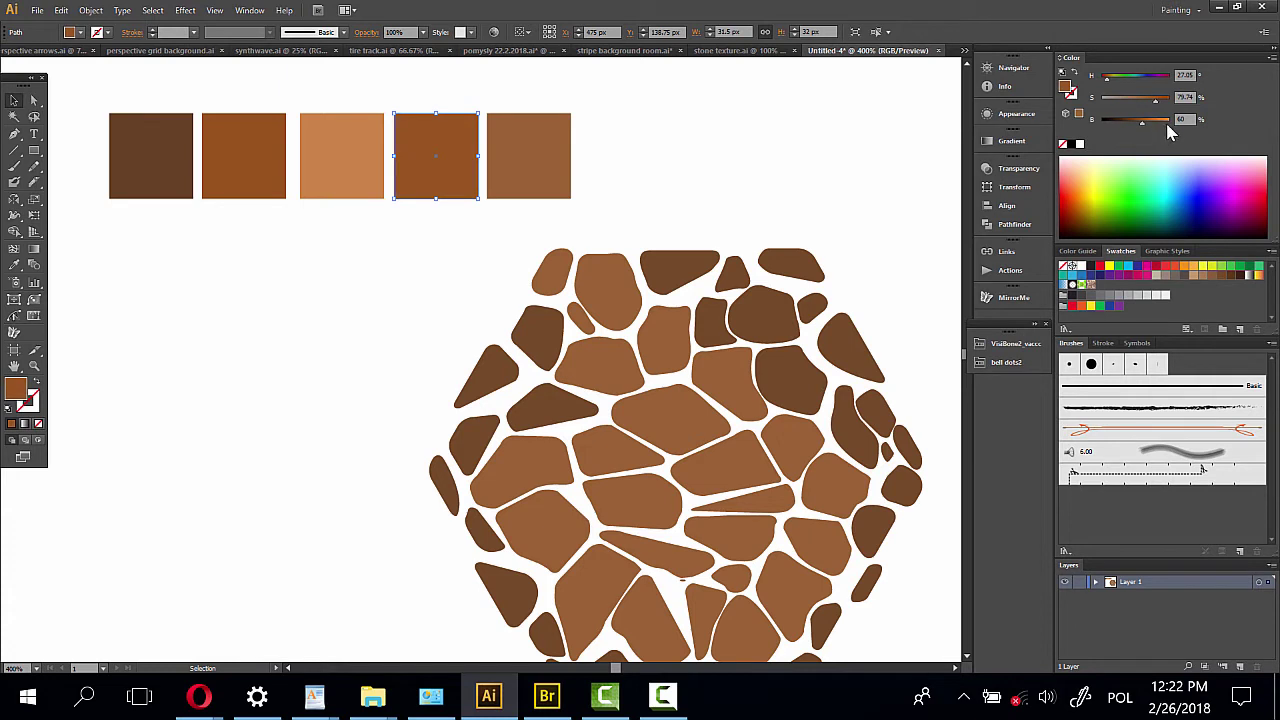
{"action": "left_click_drag", "start_coordinate": [1165, 120], "coordinate": [1158, 121]}
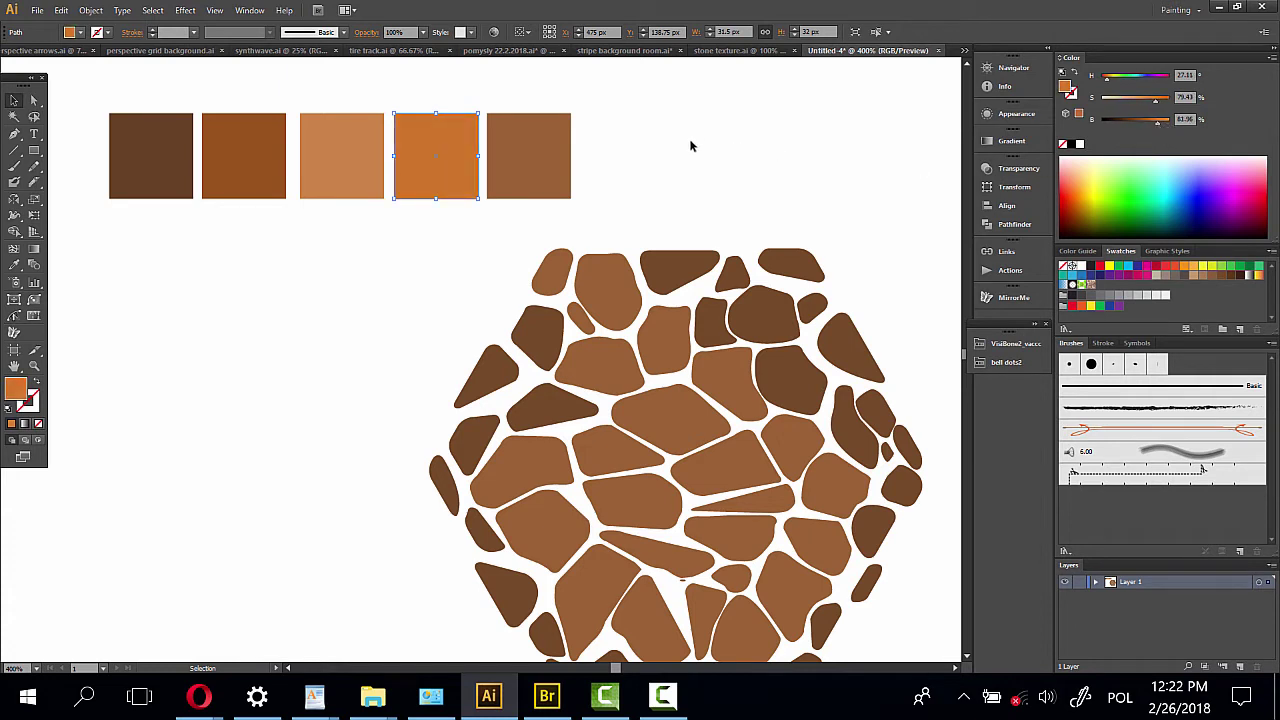
Make the fifth square light orange, then deselect it
{"action": "left_click", "coordinate": [523, 158]}
{"action": "left_click", "coordinate": [1123, 121]}
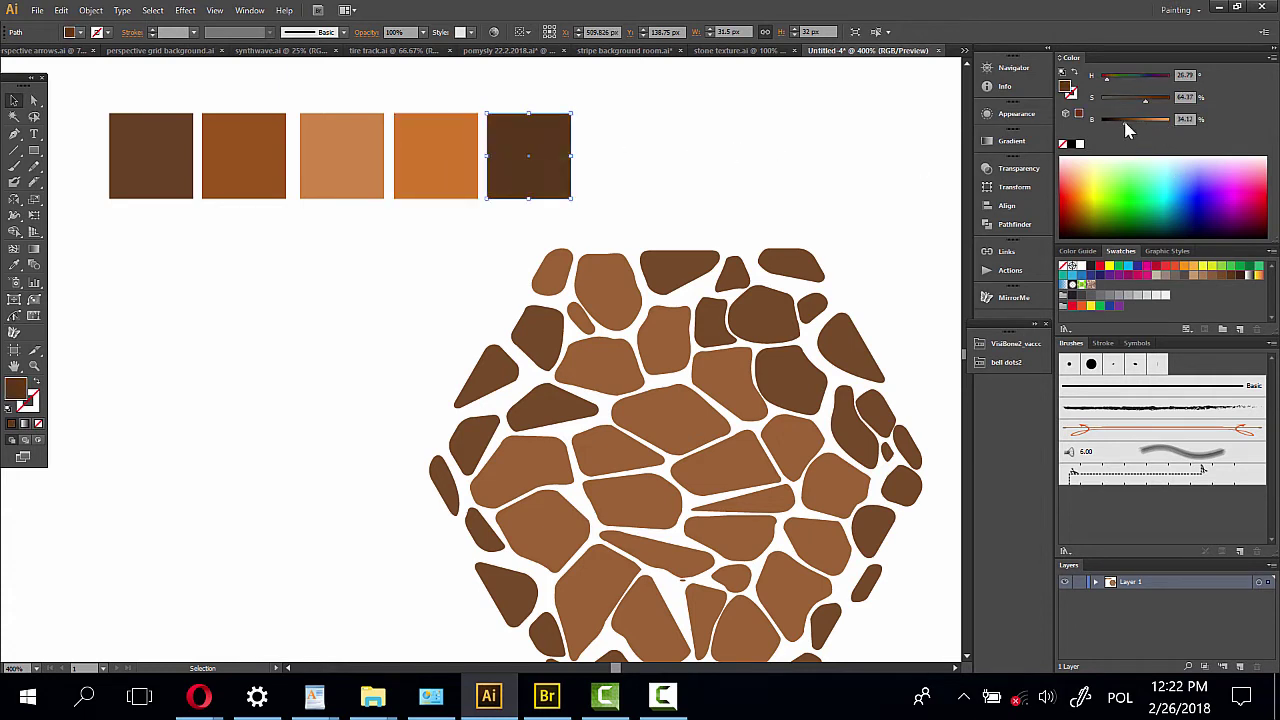
{"action": "left_click_drag", "start_coordinate": [1125, 124], "coordinate": [1174, 124]}
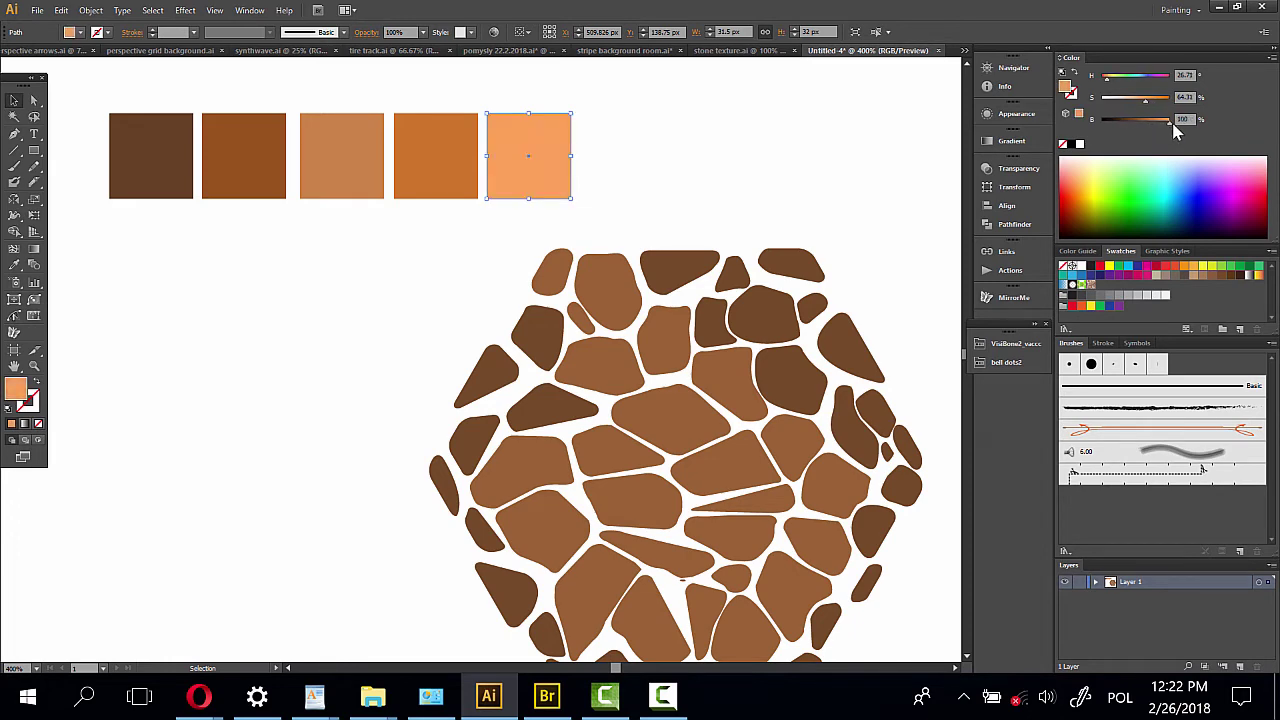
{"action": "left_click", "coordinate": [662, 160]}
{"action": "left_click_drag", "start_coordinate": [709, 209], "coordinate": [680, 166]}
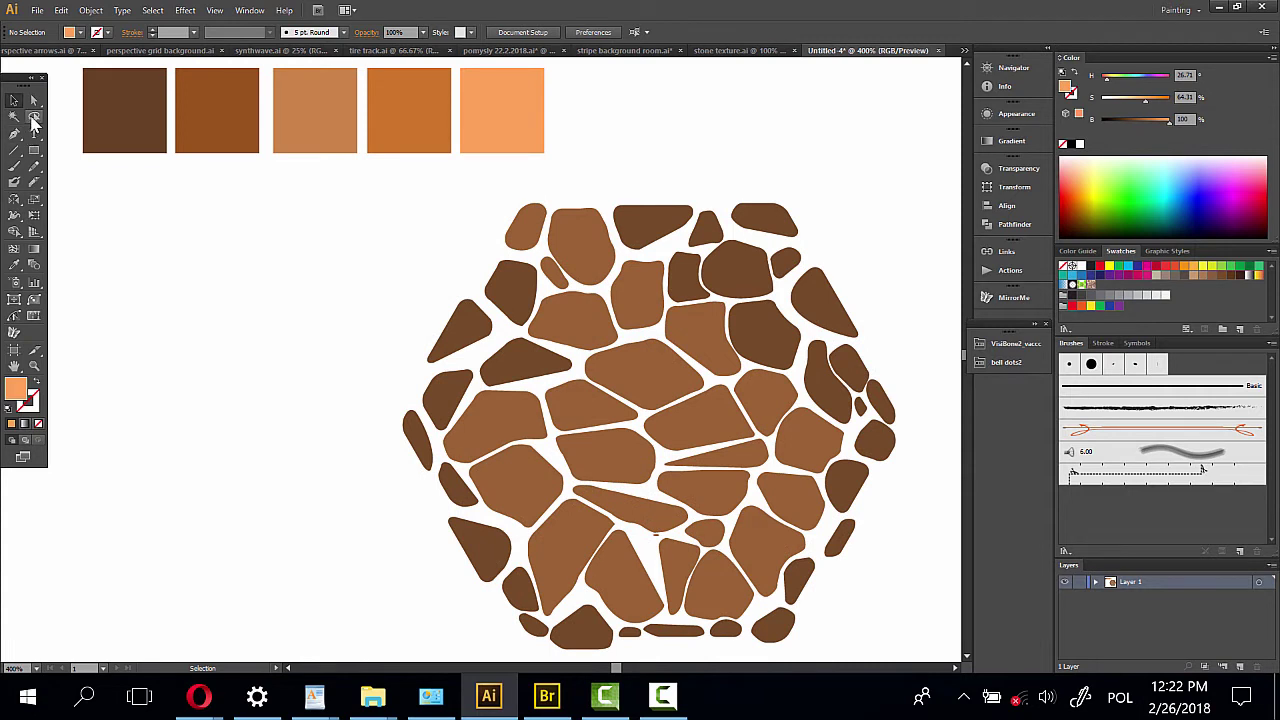
Lasso a cluster of hexagon pieces and give them the first square's dark brown
{"action": "left_click", "coordinate": [33, 118]}
{"action": "left_click_drag", "start_coordinate": [455, 290], "coordinate": [862, 500]}
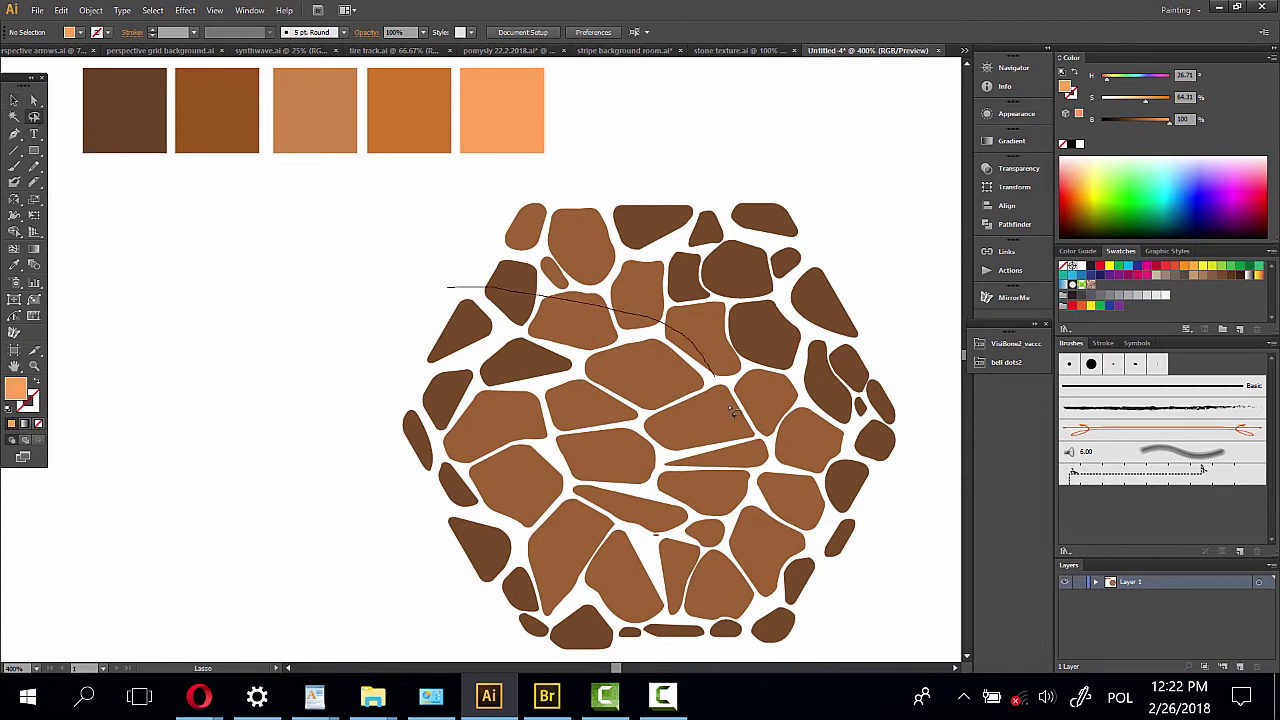
{"action": "left_click", "coordinate": [14, 265]}
{"action": "left_click", "coordinate": [136, 106]}
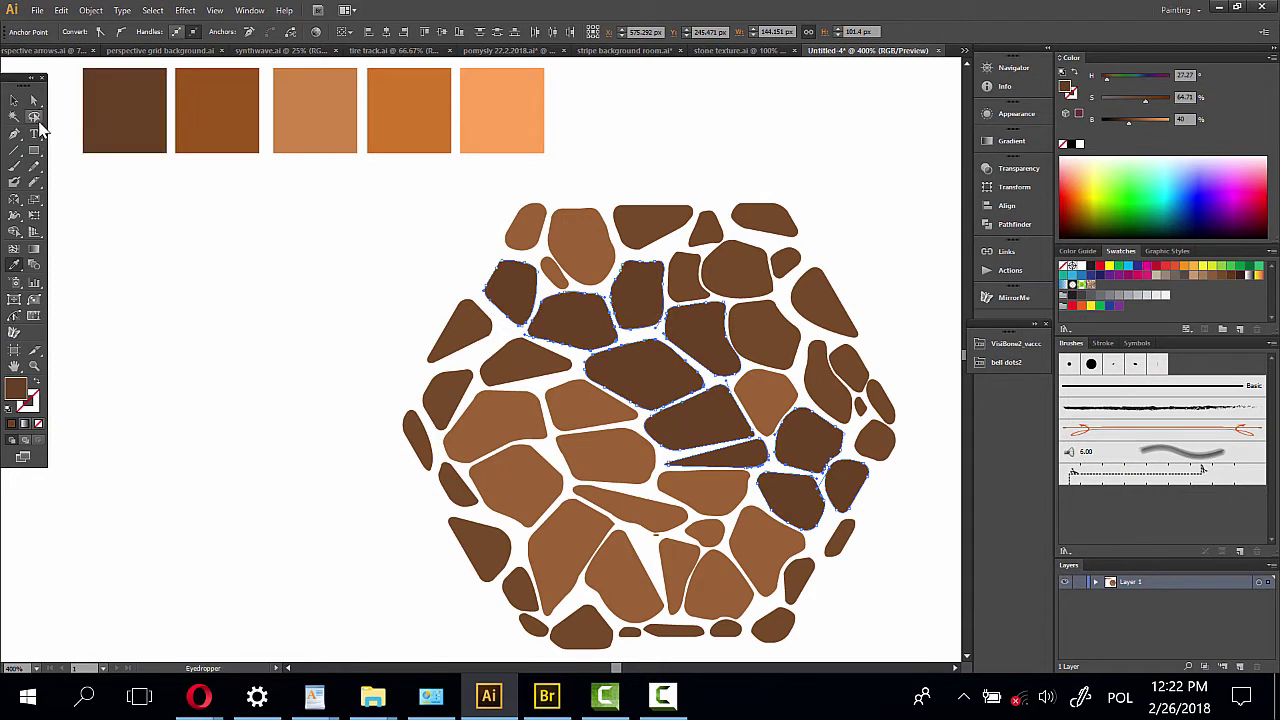
Lasso pieces from the hexagon top to lower left and colour them the second square's brown
{"action": "left_click", "coordinate": [33, 117]}
{"action": "left_click_drag", "start_coordinate": [736, 188], "coordinate": [468, 592]}
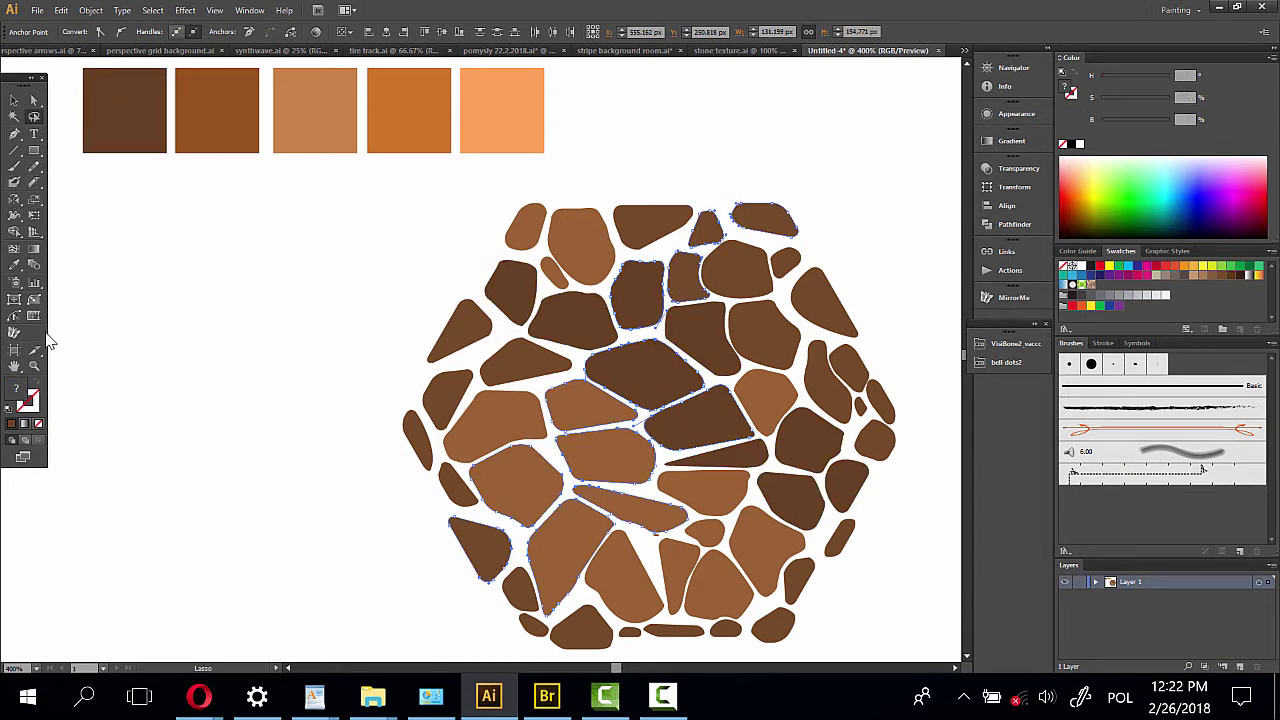
{"action": "left_click", "coordinate": [14, 265]}
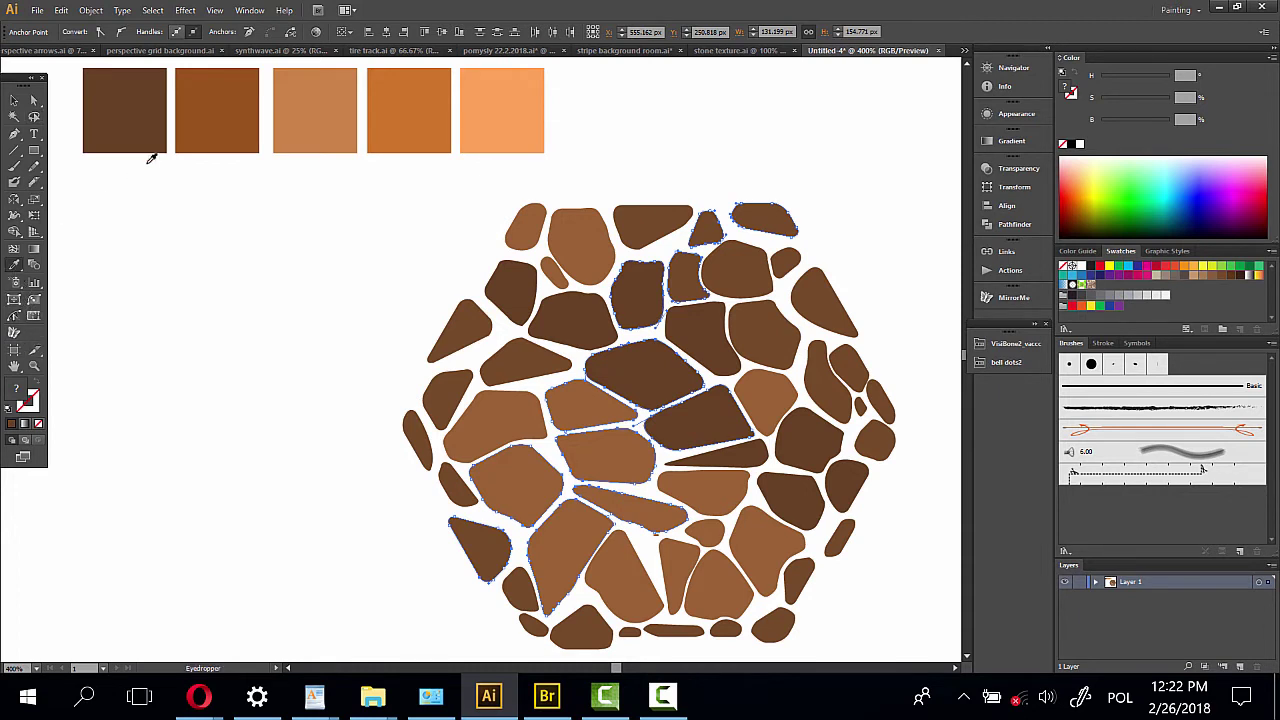
{"action": "left_click", "coordinate": [213, 103]}
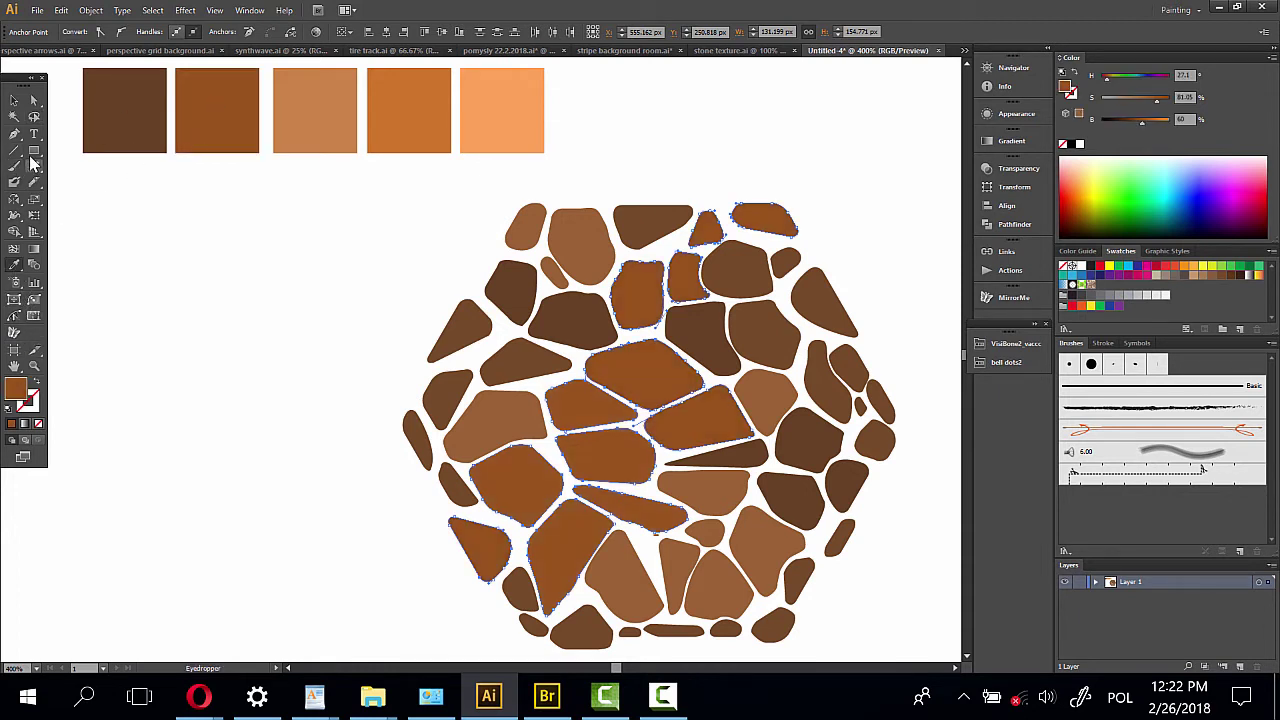
Lasso another set of pieces and colour them the third square's tan
{"action": "left_click", "coordinate": [35, 117]}
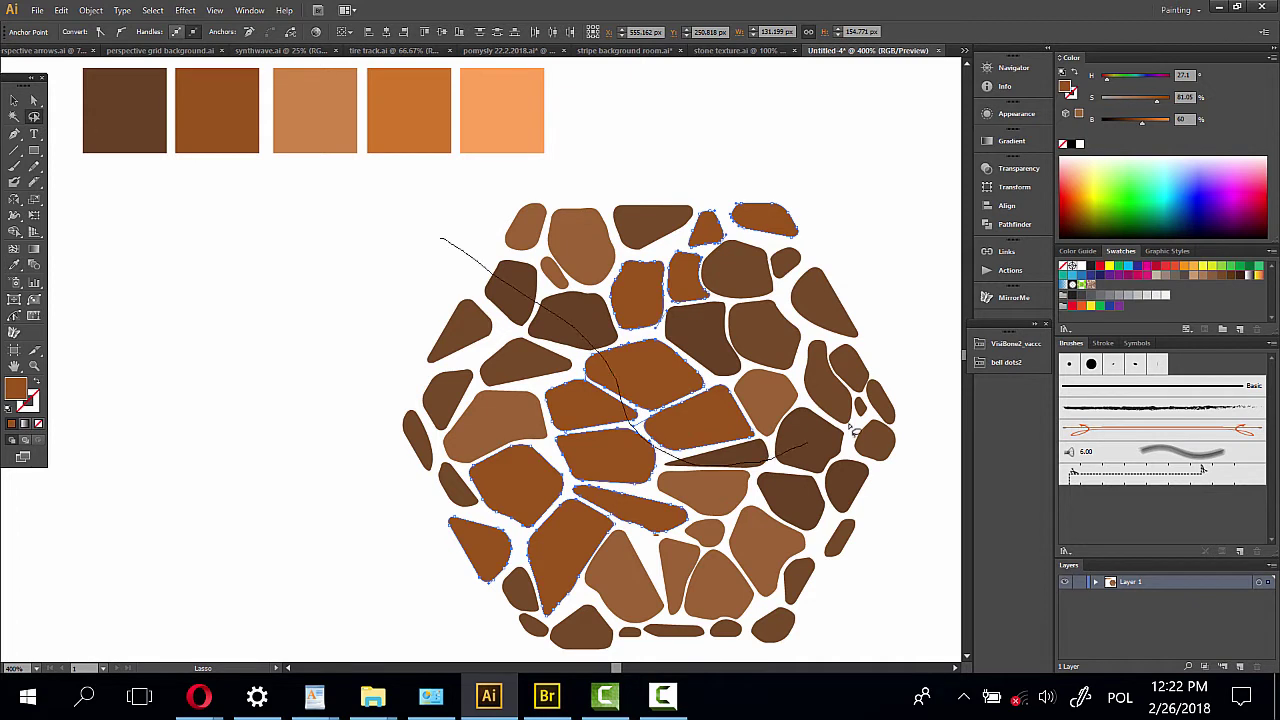
{"action": "left_click_drag", "start_coordinate": [548, 315], "coordinate": [450, 250]}
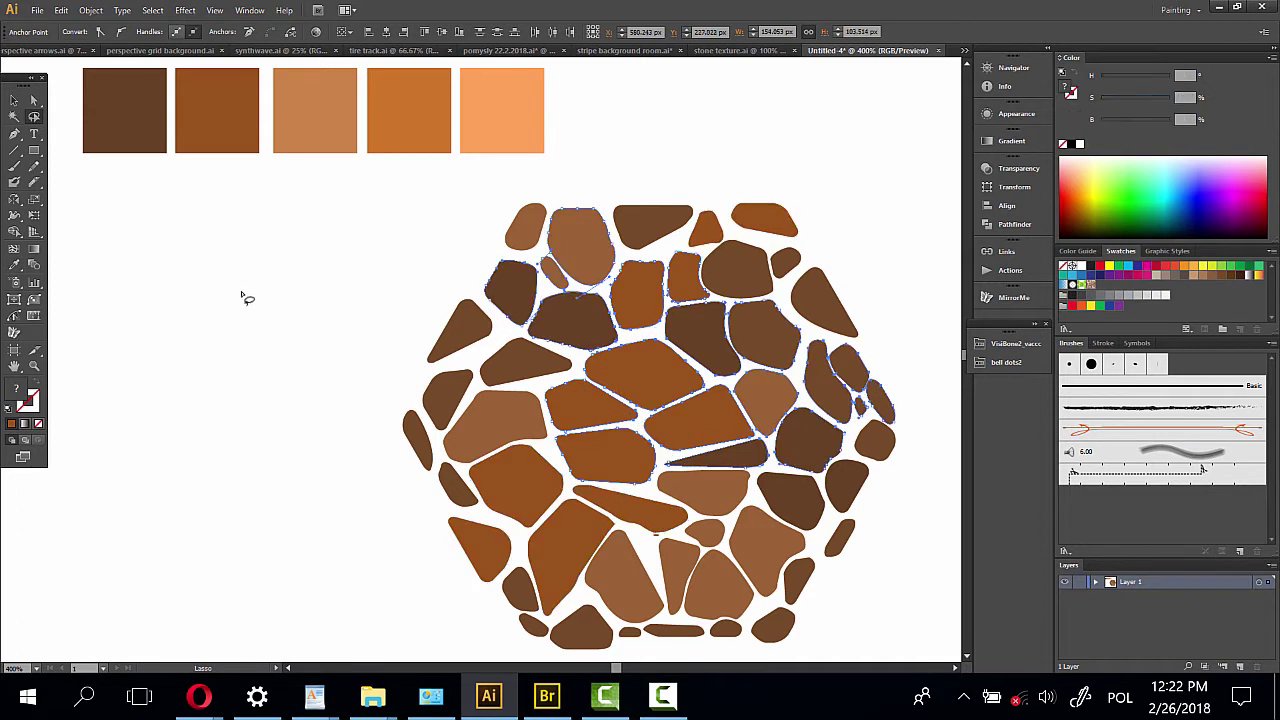
{"action": "left_click", "coordinate": [14, 265]}
{"action": "left_click", "coordinate": [336, 125]}
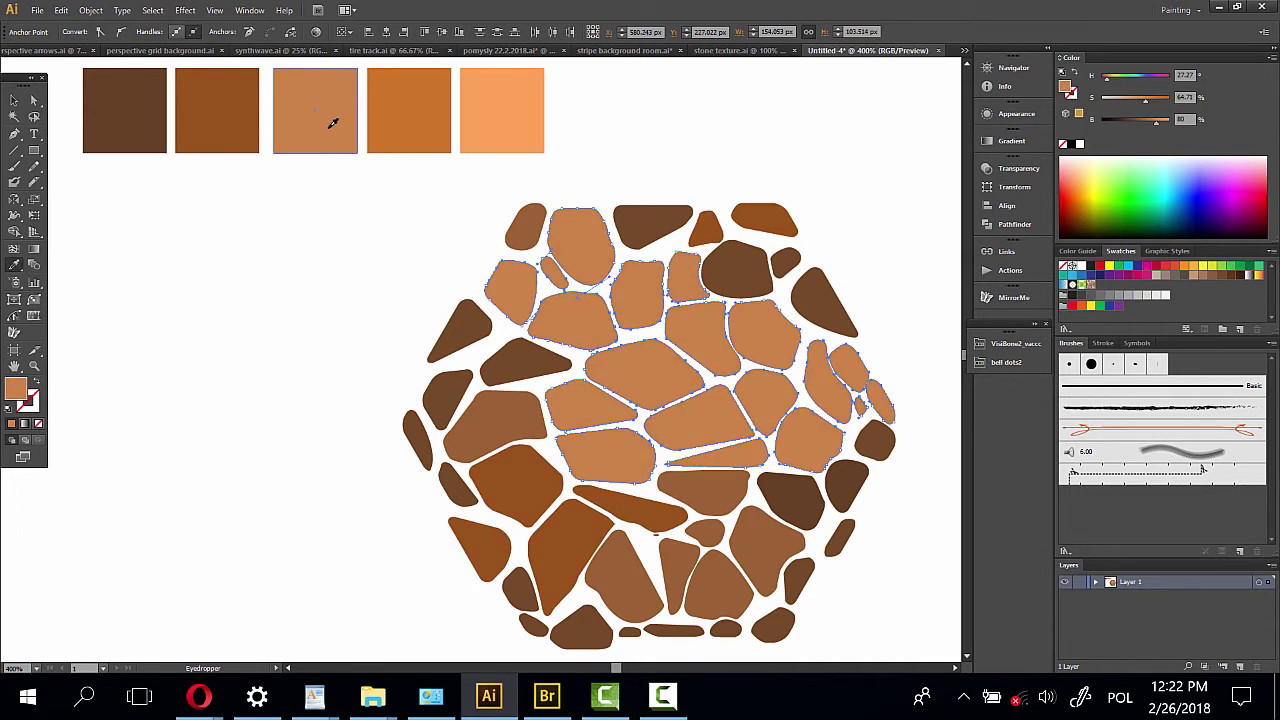
Lasso the upper-right pieces and colour them the fourth square's orange
{"action": "left_click", "coordinate": [35, 117]}
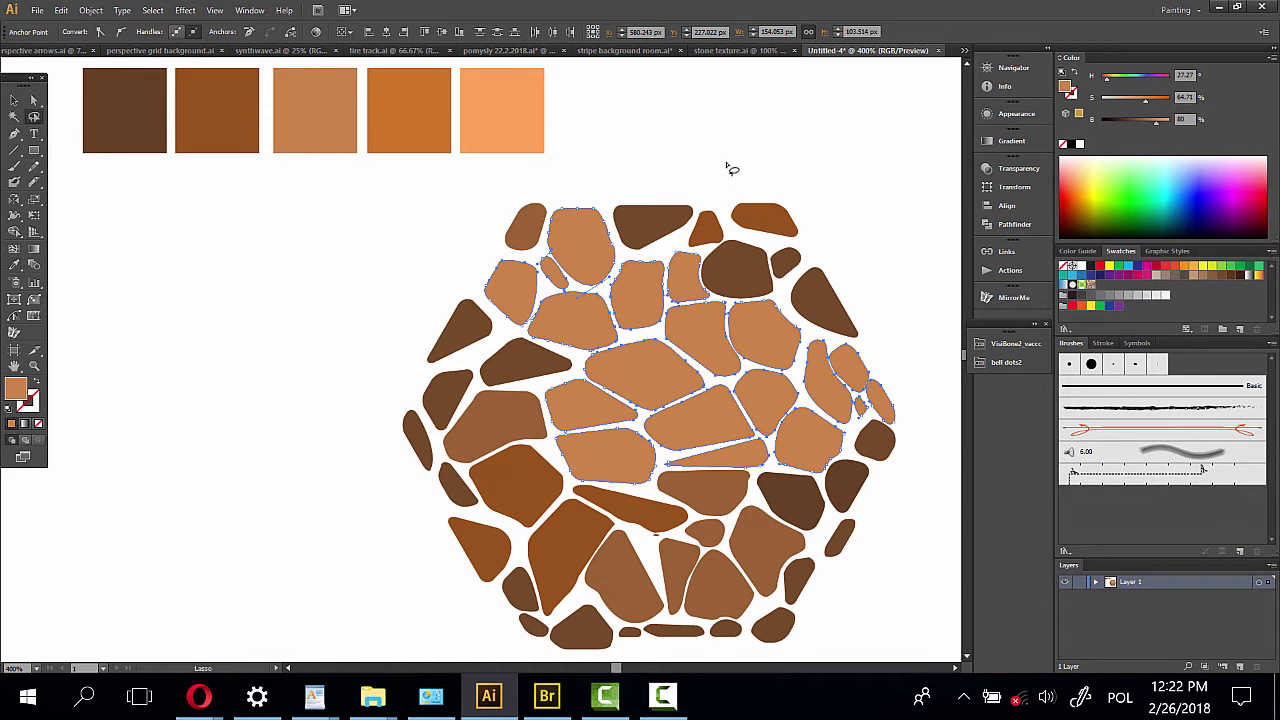
{"action": "left_click_drag", "start_coordinate": [732, 168], "coordinate": [855, 565]}
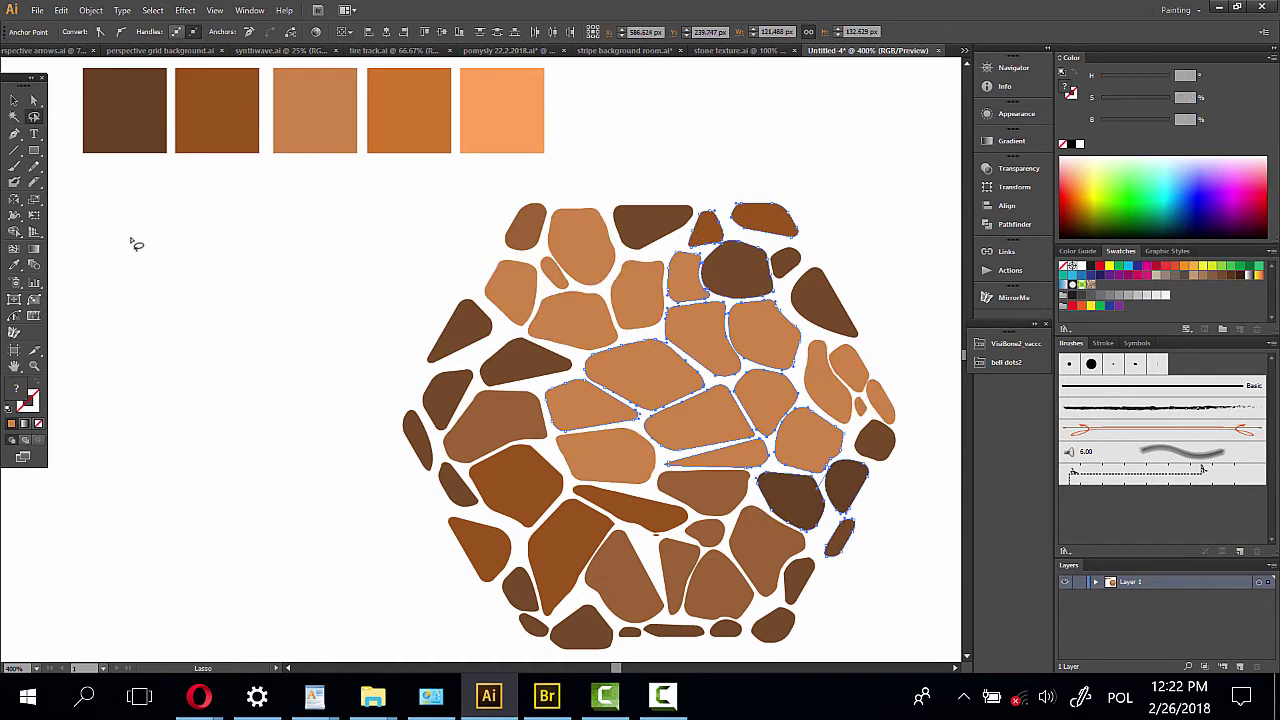
{"action": "left_click", "coordinate": [14, 265]}
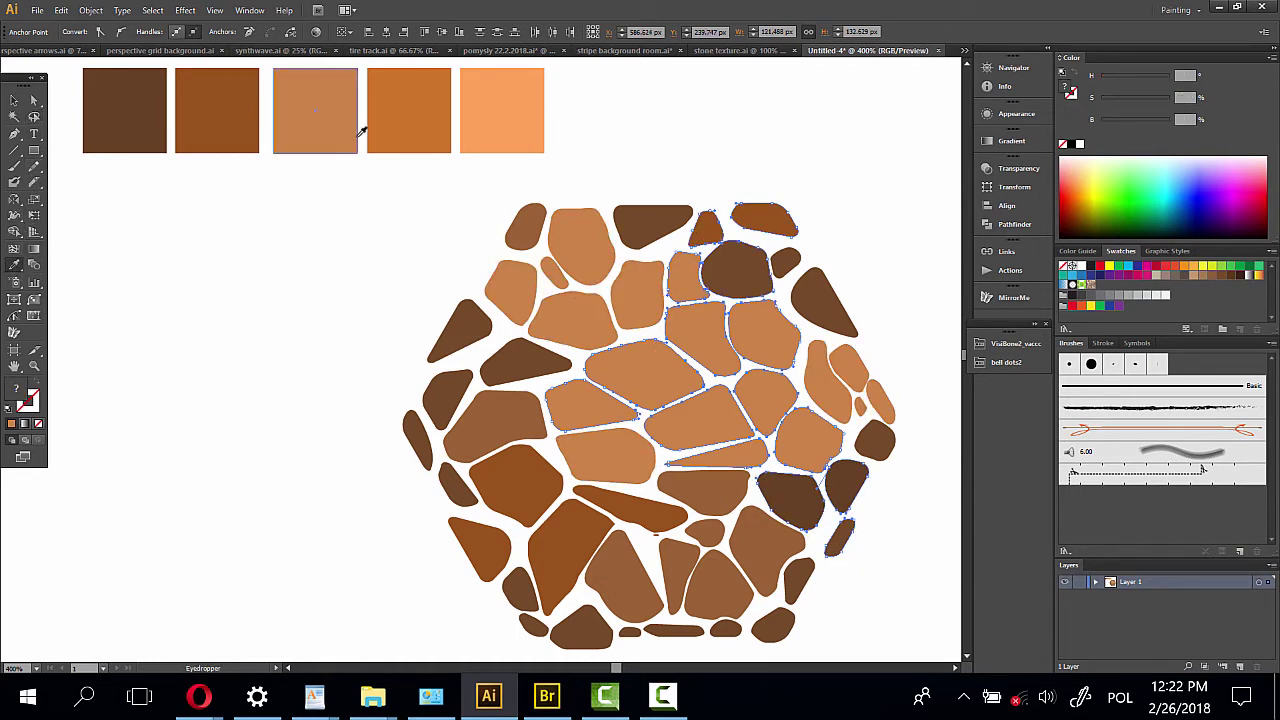
{"action": "left_click", "coordinate": [407, 114]}
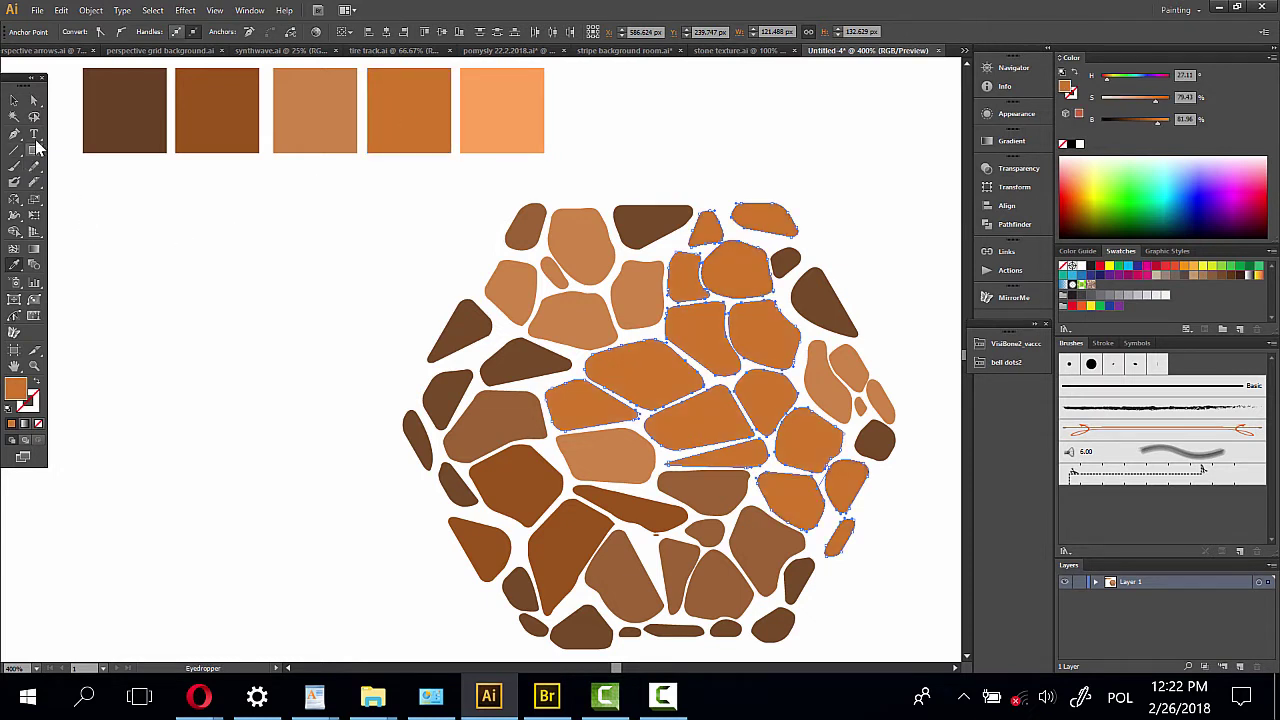
Colour a few left-side pieces the fifth square's light orange, then clear the selection
{"action": "left_click", "coordinate": [34, 116]}
{"action": "mouse_move", "coordinate": [376, 555]}
{"action": "left_mouse_down"}
{"action": "mouse_move", "coordinate": [612, 402]}
{"action": "mouse_move", "coordinate": [624, 476]}
{"action": "left_mouse_up"}
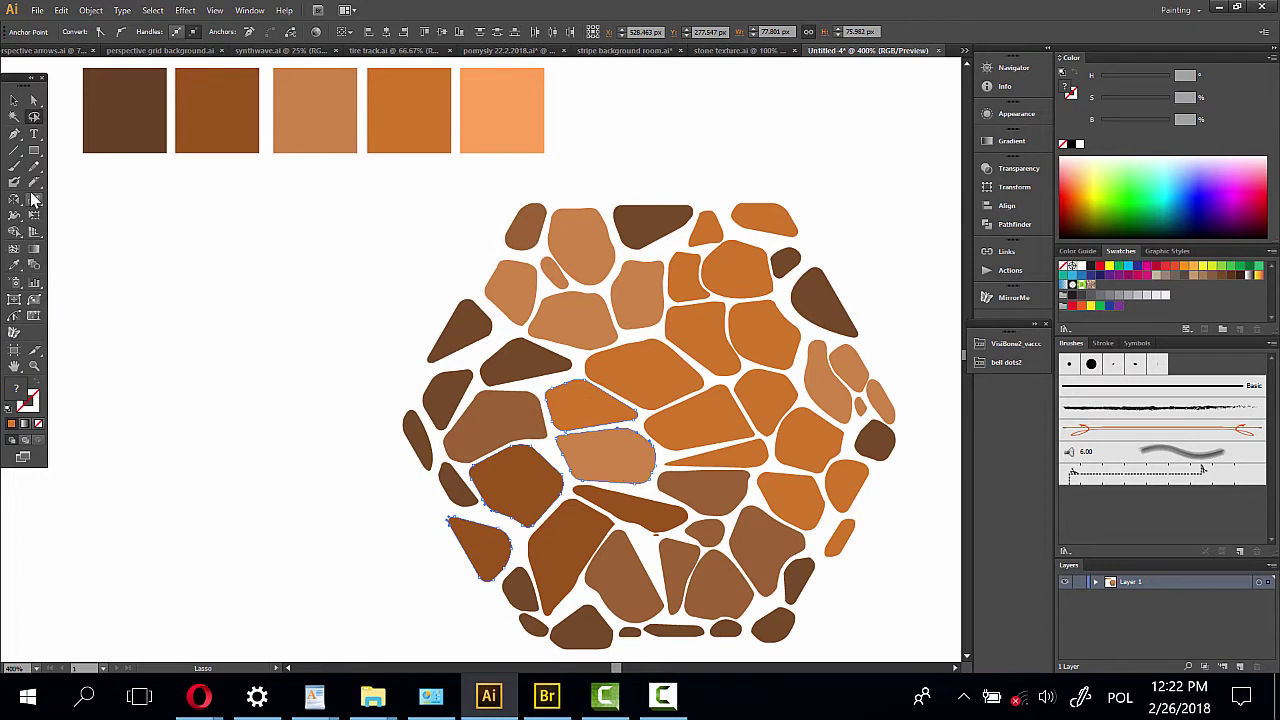
{"action": "left_click", "coordinate": [15, 268]}
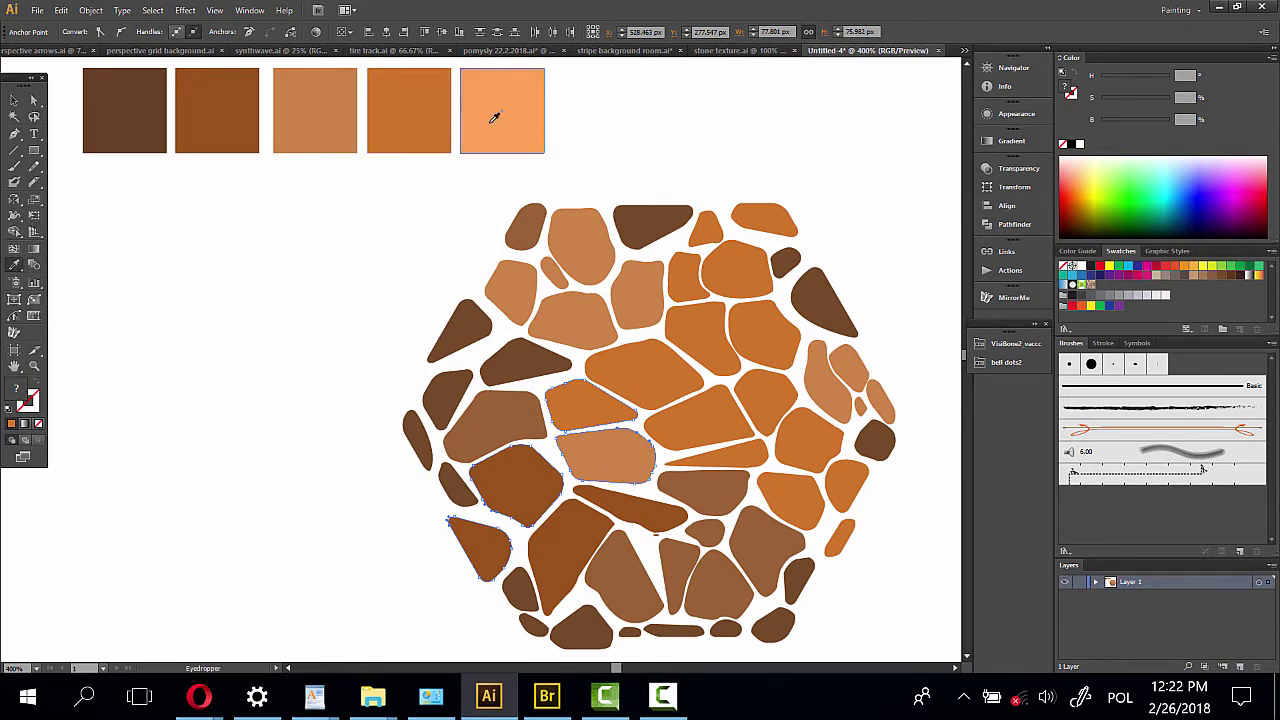
{"action": "left_click", "coordinate": [494, 115]}
{"action": "left_click", "coordinate": [34, 100]}
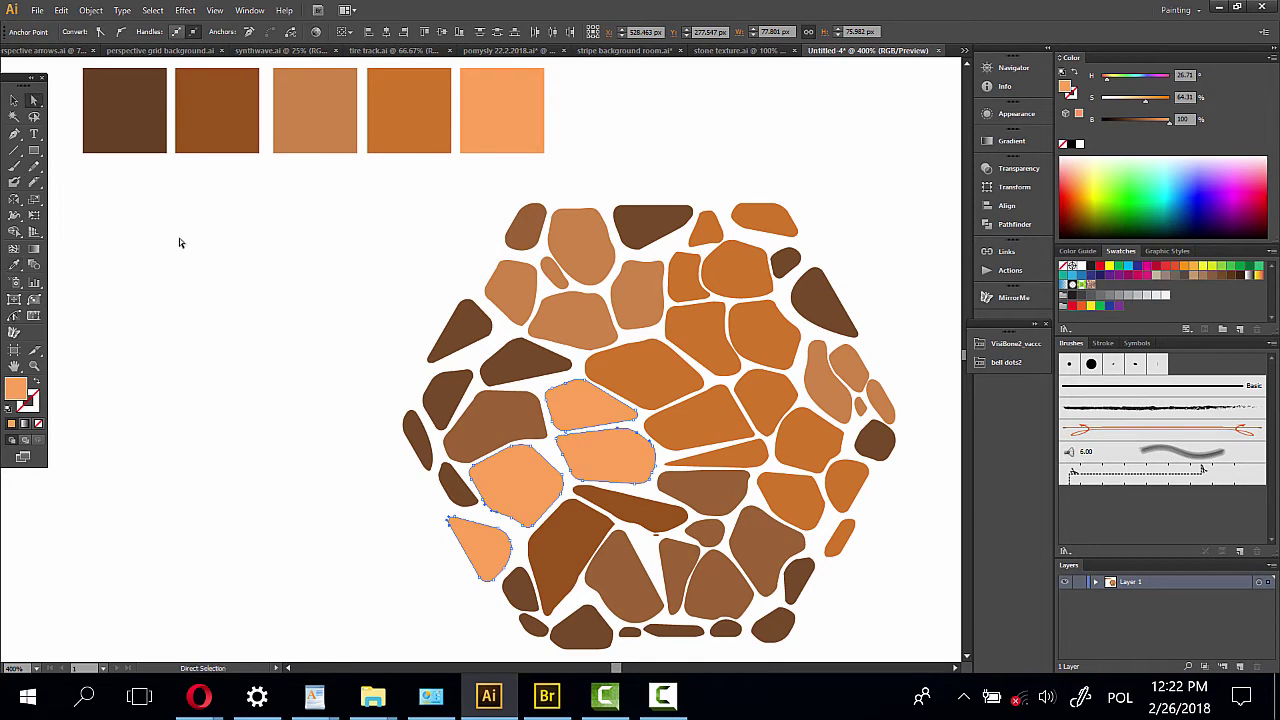
{"action": "left_click", "coordinate": [177, 240]}
{"action": "left_click_drag", "start_coordinate": [360, 337], "coordinate": [257, 280]}
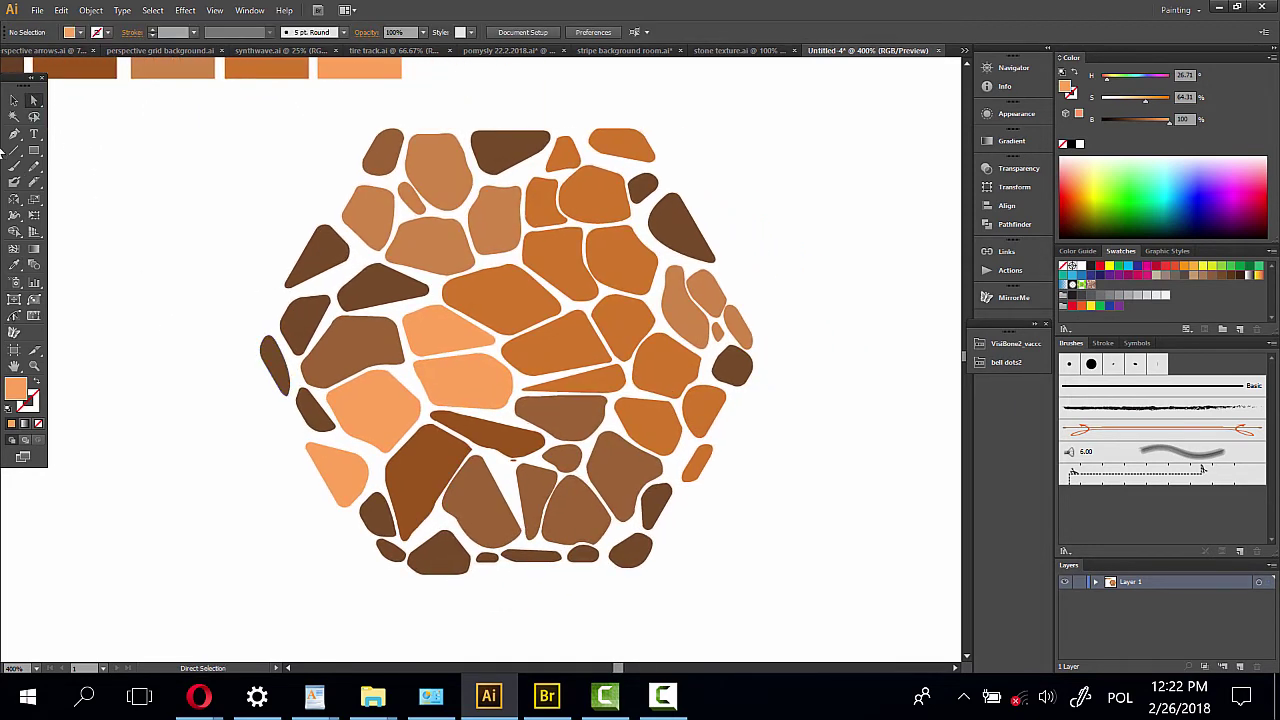
Delete the five palette squares from the artboard
{"action": "left_click_drag", "start_coordinate": [391, 180], "coordinate": [626, 419]}
{"action": "left_click_drag", "start_coordinate": [137, 167], "coordinate": [676, 341]}
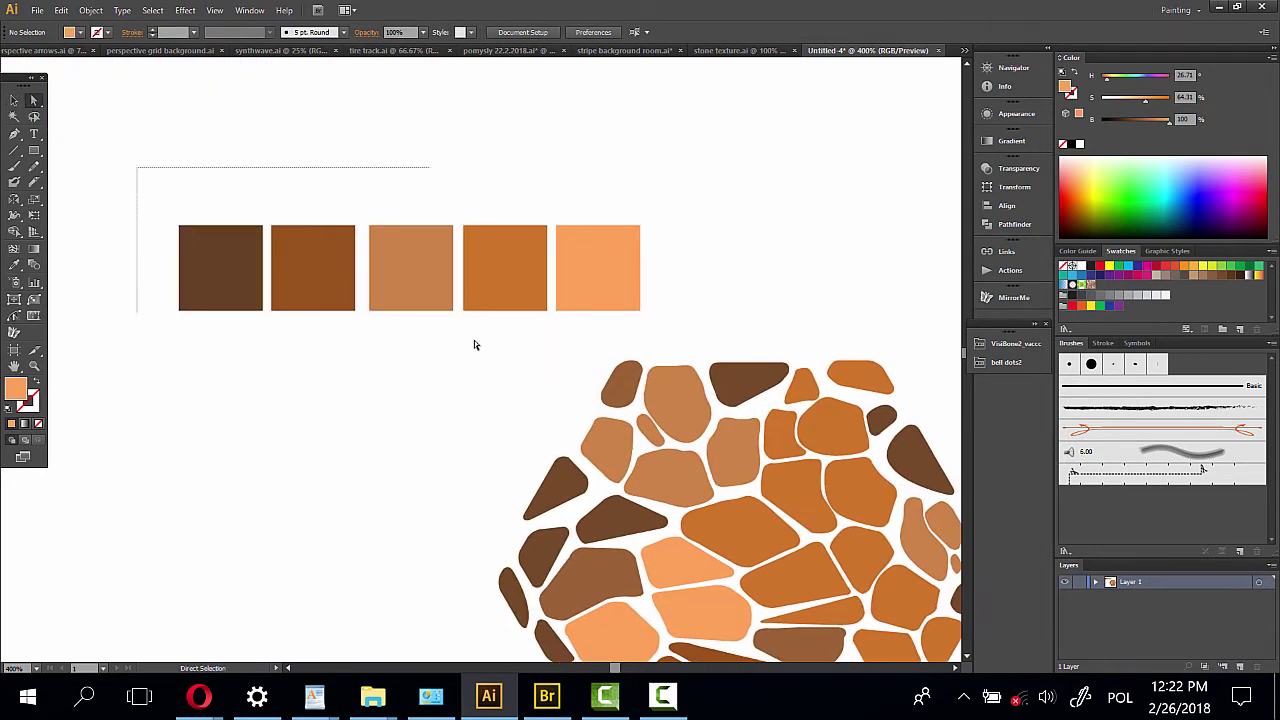
{"action": "key", "text": "Delete"}
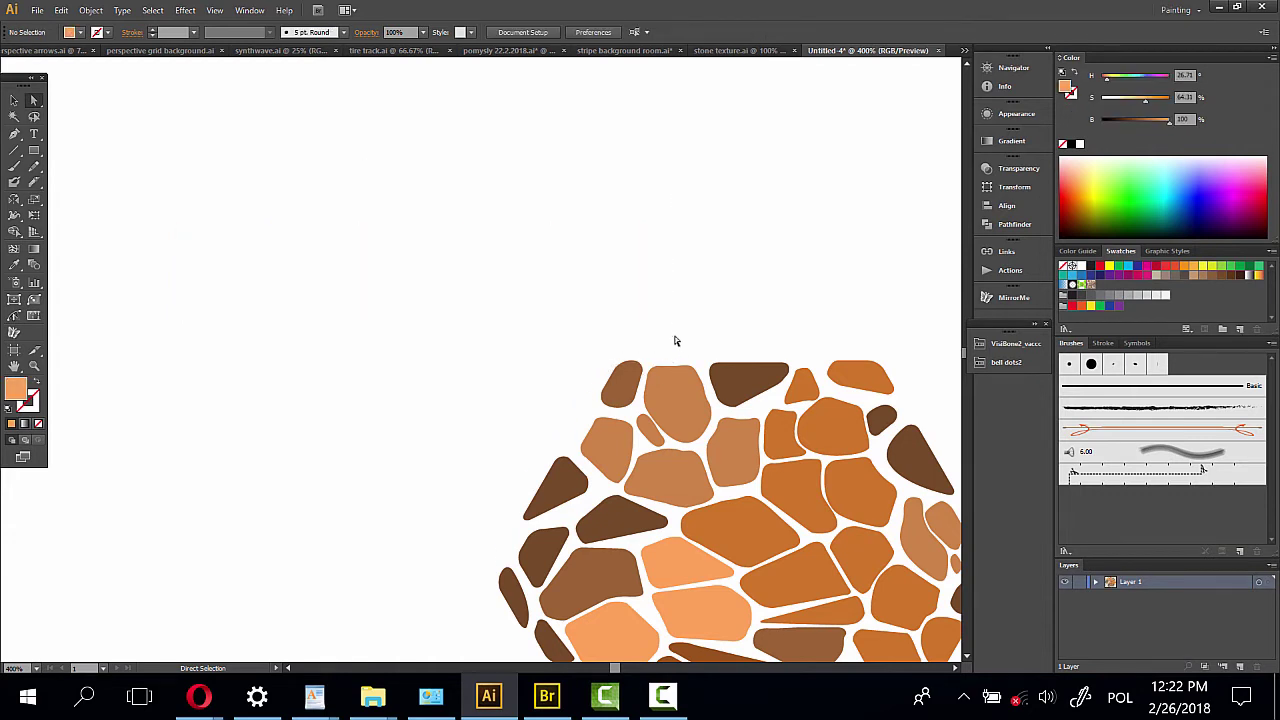
Select every piece of the hexagon as one group, shown under Layer 1
{"action": "left_click_drag", "start_coordinate": [688, 378], "coordinate": [449, 183]}
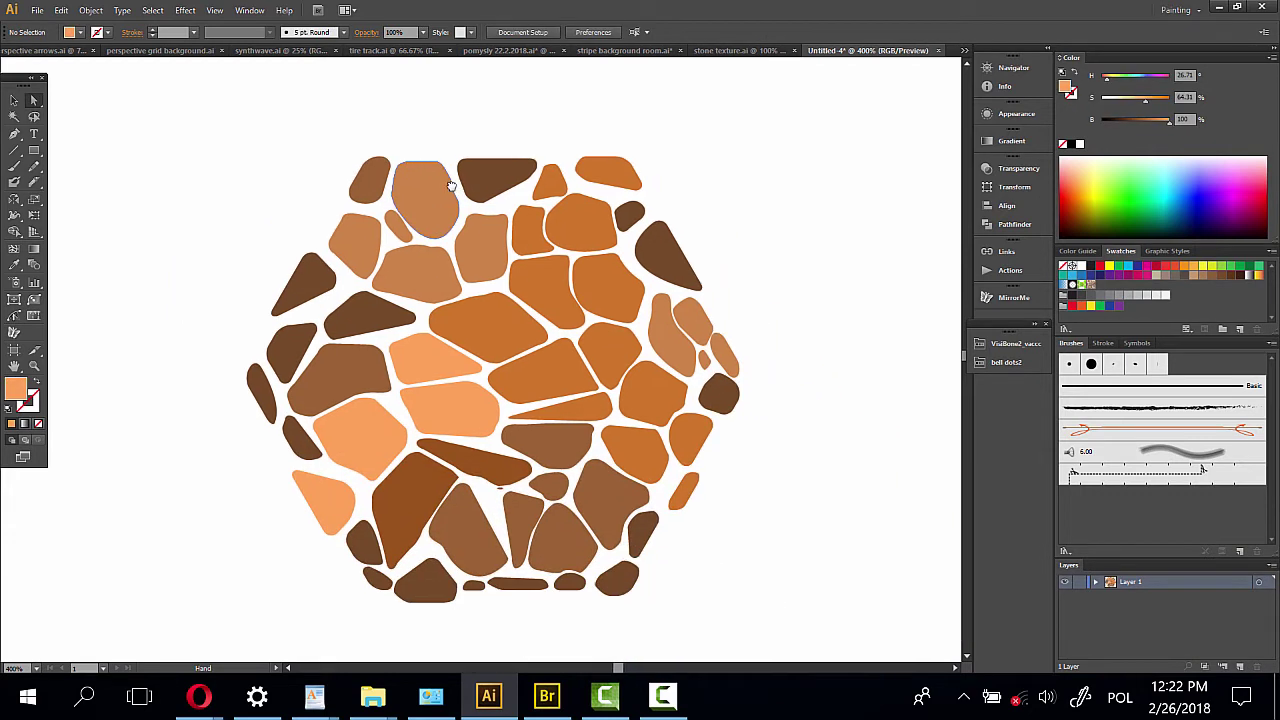
{"action": "left_click", "coordinate": [14, 100]}
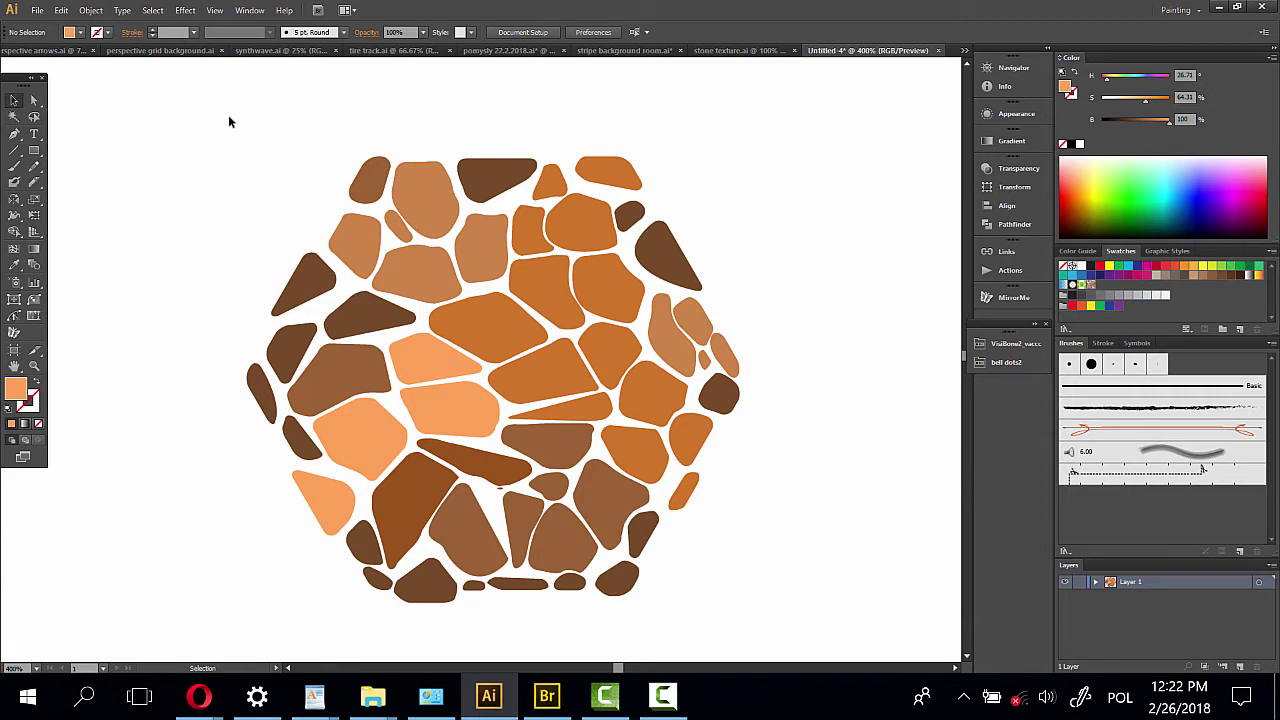
{"action": "mouse_move", "coordinate": [202, 128]}
{"action": "left_mouse_down"}
{"action": "mouse_move", "coordinate": [797, 549]}
{"action": "mouse_move", "coordinate": [823, 623]}
{"action": "left_mouse_up"}
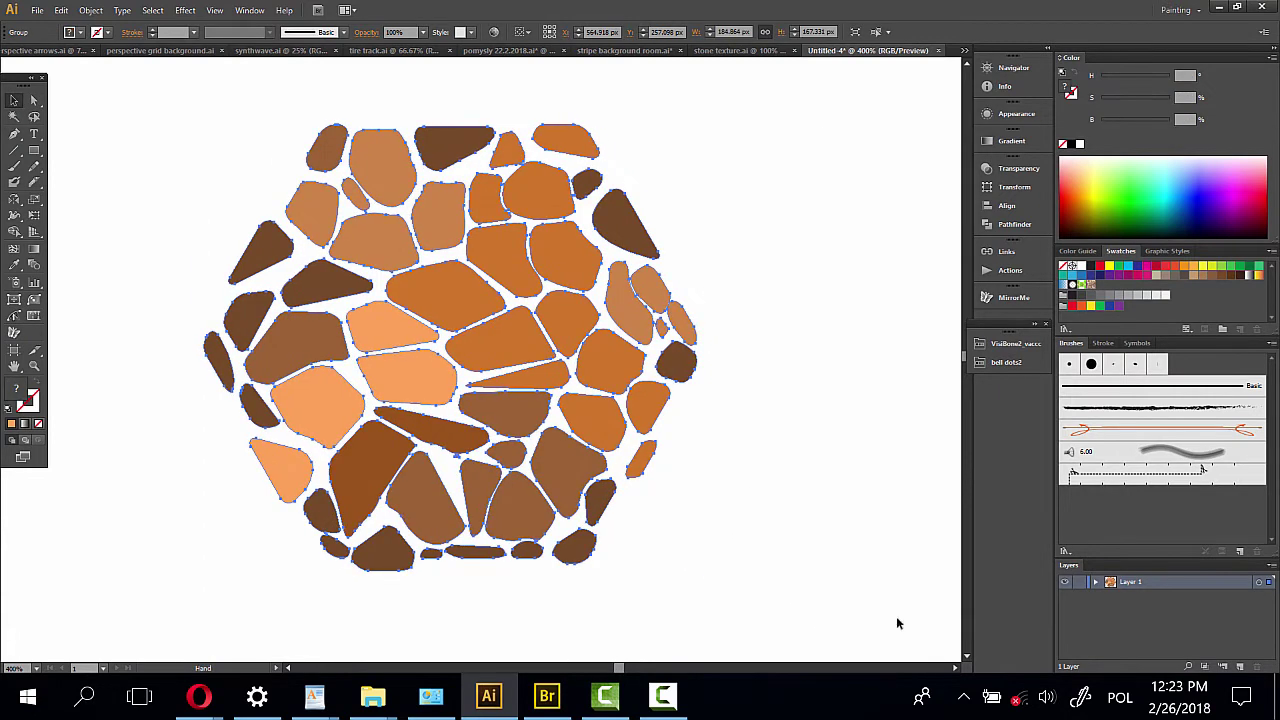
{"action": "left_click", "coordinate": [1096, 582]}
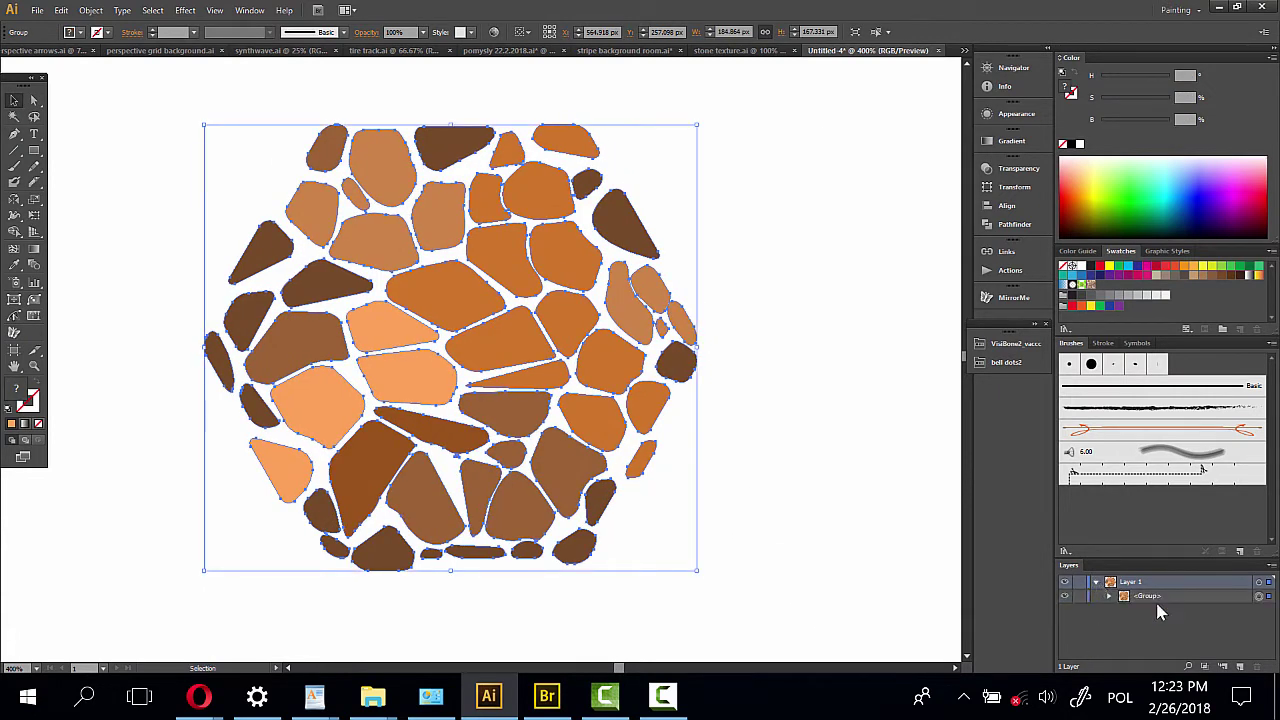
Copy the stone group and paste it in front of the original
{"action": "left_click", "coordinate": [61, 10]}
{"action": "left_click", "coordinate": [97, 100]}
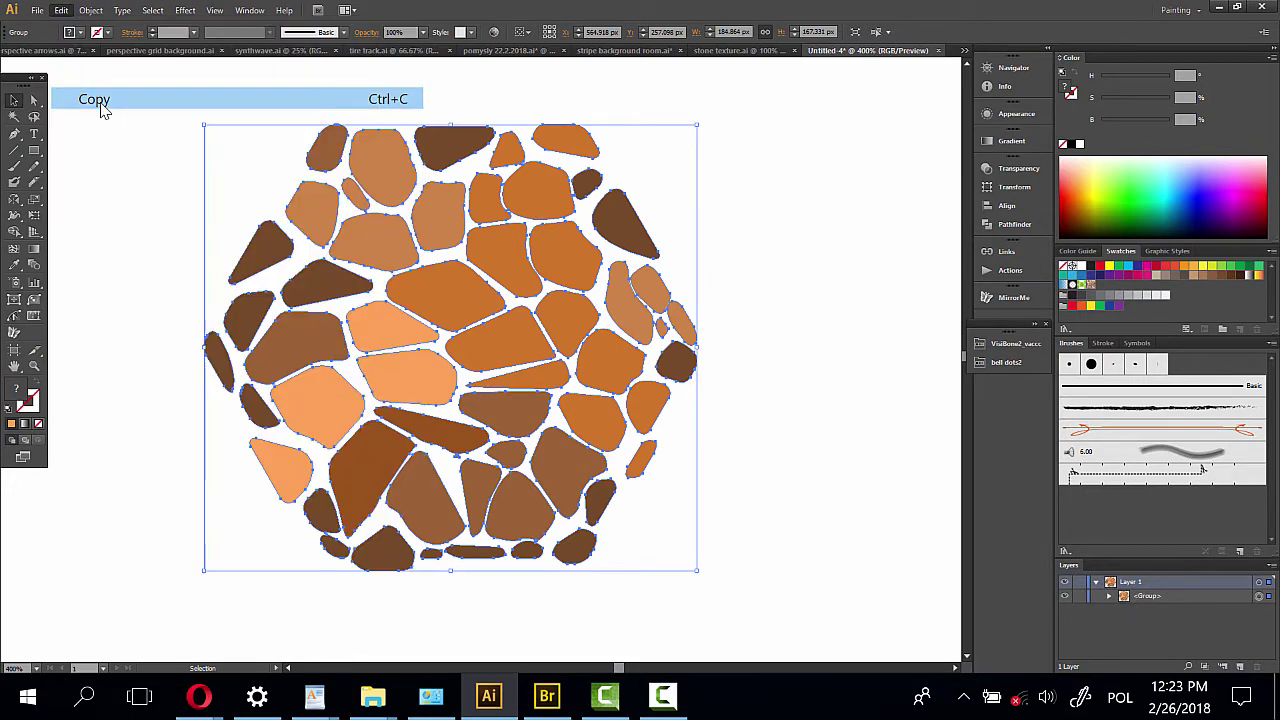
{"action": "left_click", "coordinate": [61, 10]}
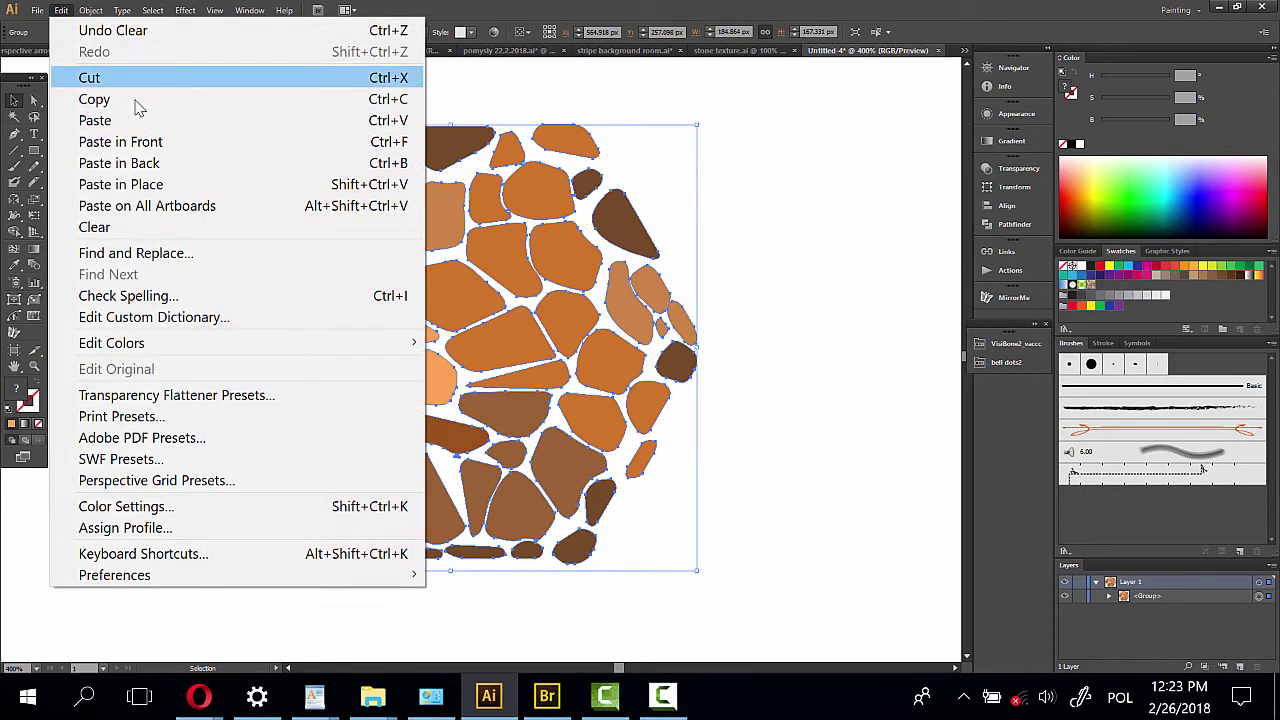
{"action": "left_click", "coordinate": [160, 145]}
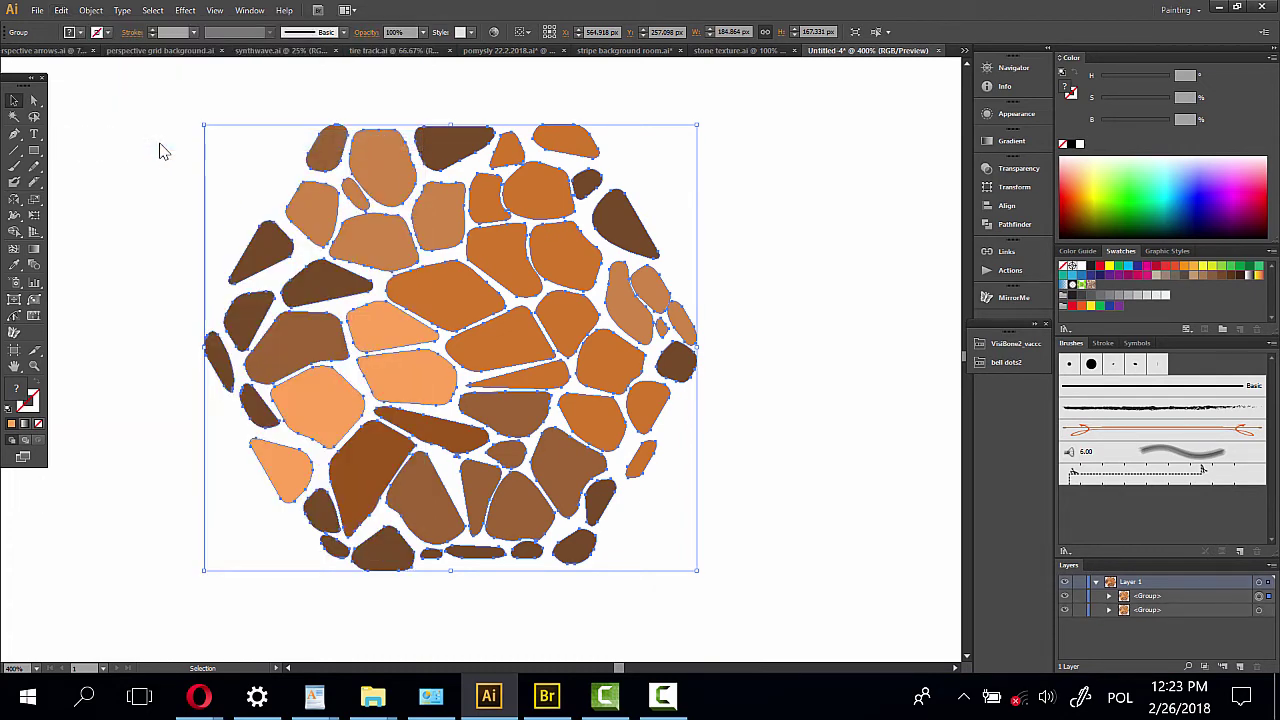
Fill the copy black at 20% opacity and isolate that group for editing
{"action": "left_click", "coordinate": [1072, 145]}
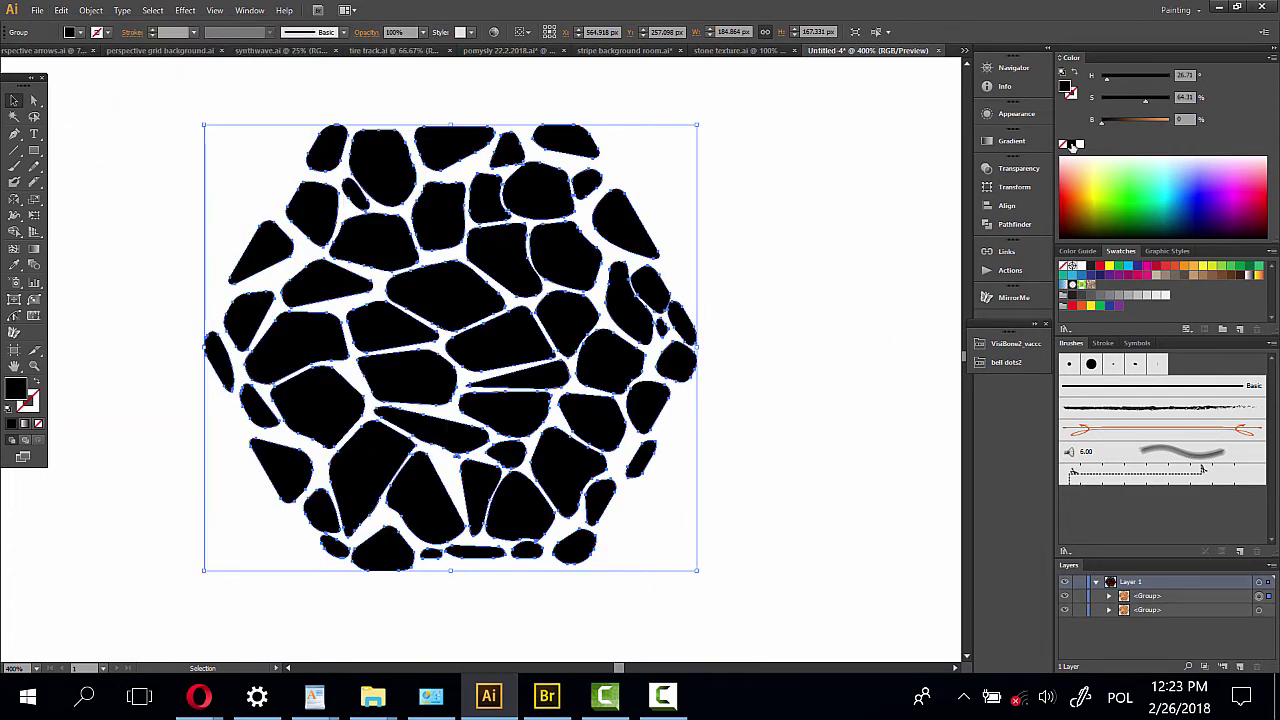
{"action": "left_click", "coordinate": [1018, 168]}
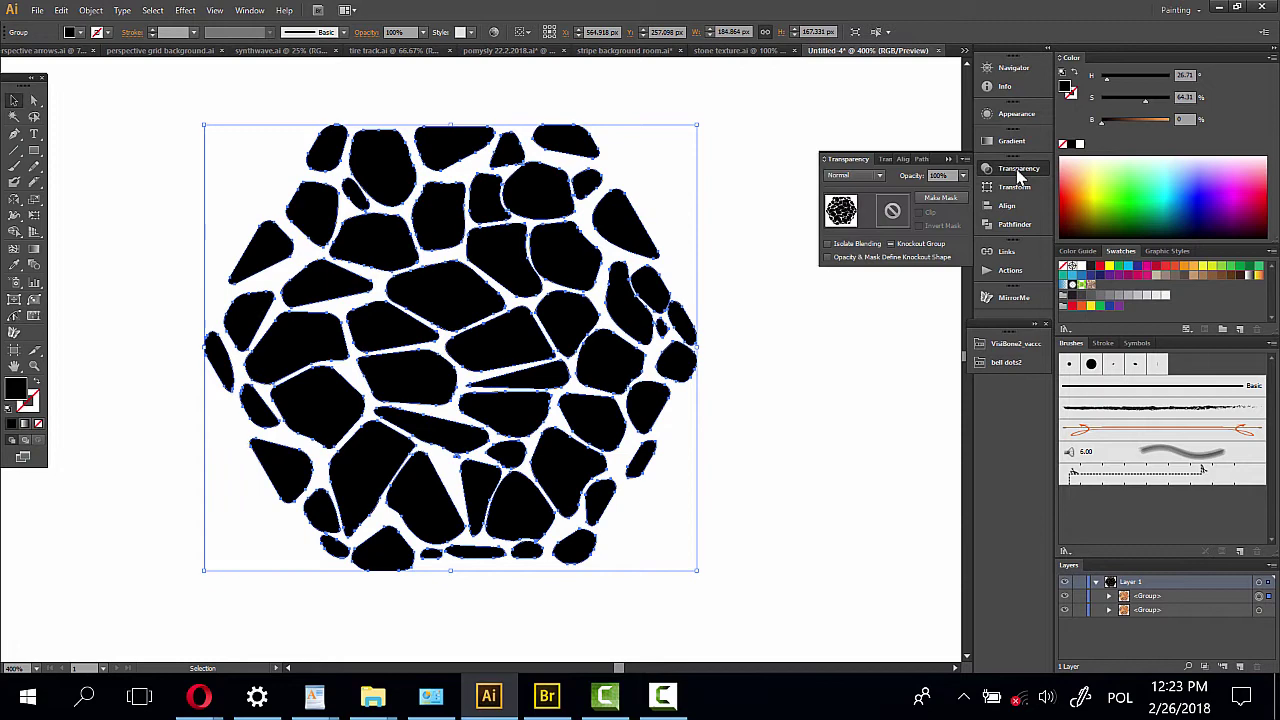
{"action": "left_click", "coordinate": [962, 175]}
{"action": "left_click", "coordinate": [980, 228]}
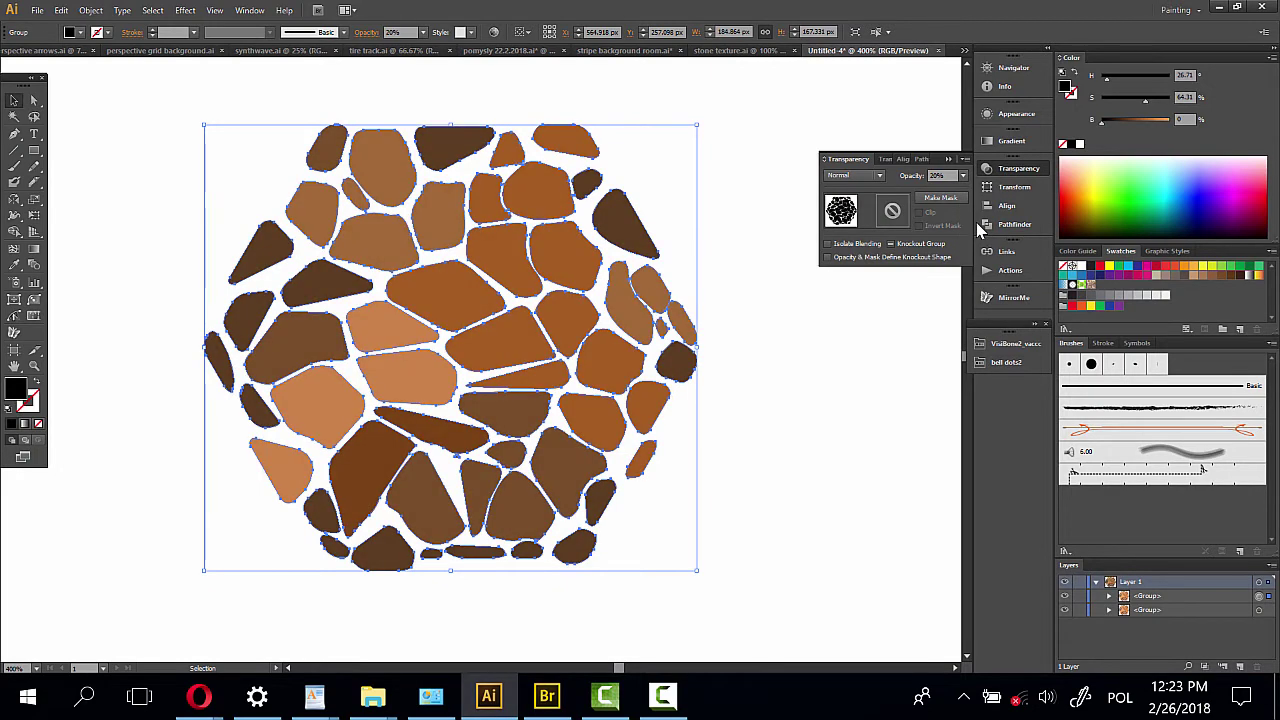
{"action": "right_click", "coordinate": [427, 258]}
{"action": "left_click", "coordinate": [522, 342]}
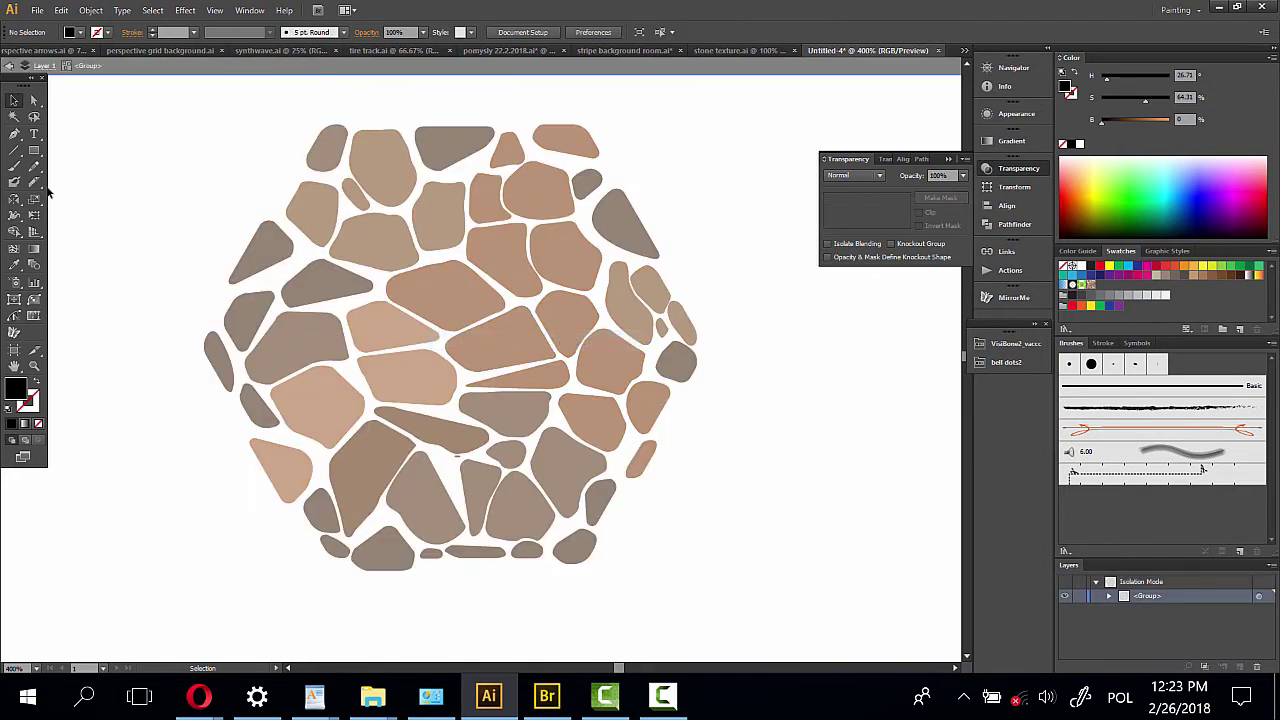
Select all stone pieces in the isolated black overlay group
{"action": "left_click", "coordinate": [33, 366]}
{"action": "left_click_drag", "start_coordinate": [246, 118], "coordinate": [628, 262]}
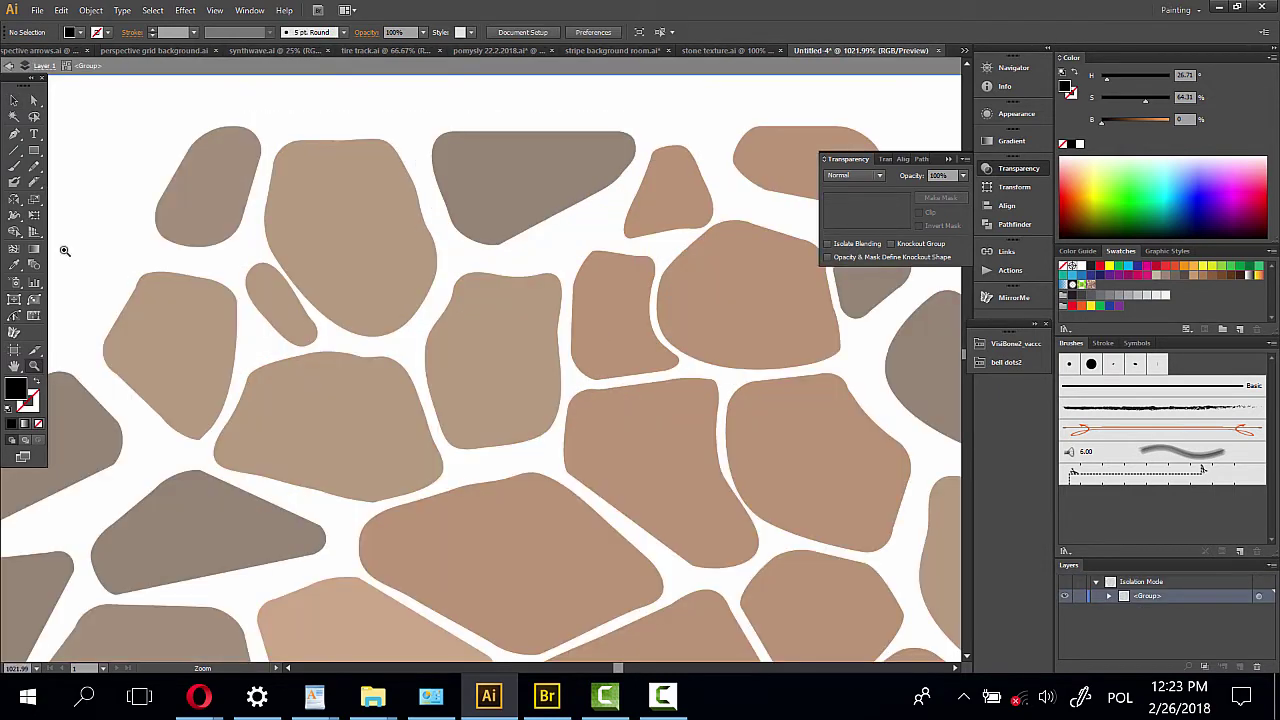
{"action": "left_click", "coordinate": [34, 182]}
{"action": "left_click", "coordinate": [33, 366]}
{"action": "left_click", "coordinate": [543, 434], "text": "alt"}
{"action": "left_click", "coordinate": [494, 417], "text": "alt"}
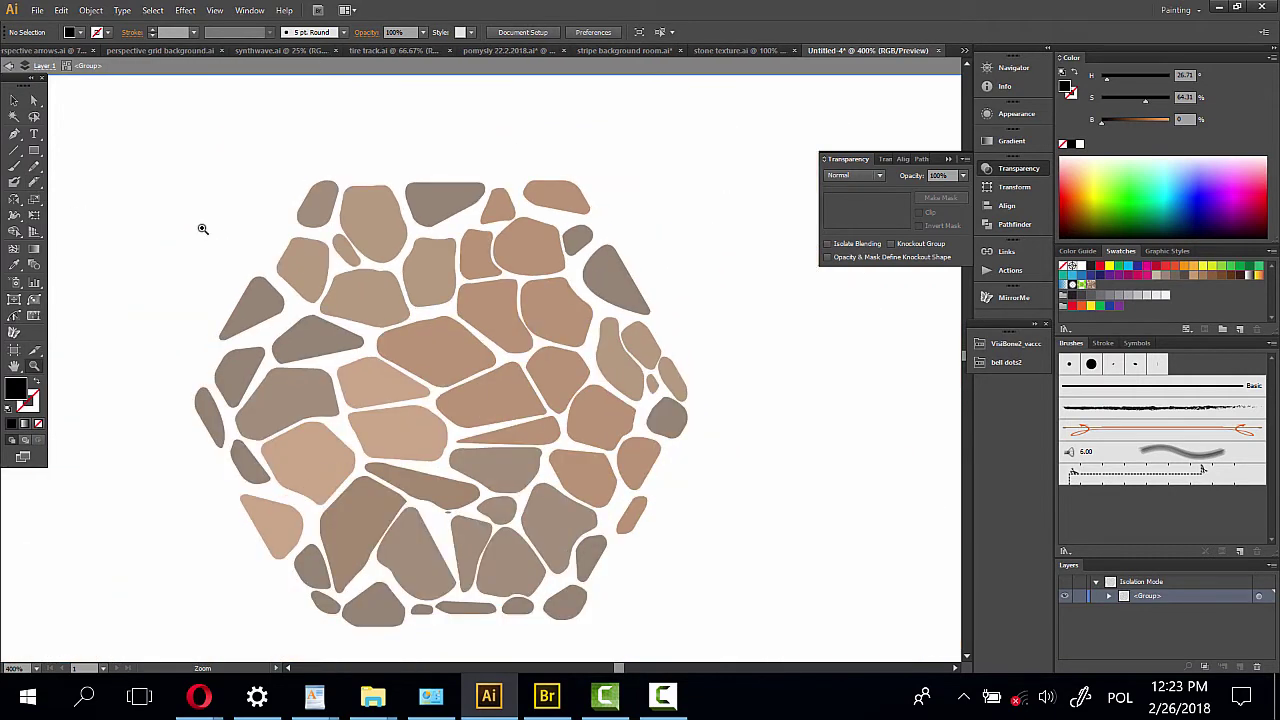
{"action": "left_click", "coordinate": [14, 100]}
{"action": "mouse_move", "coordinate": [130, 132]}
{"action": "left_mouse_down"}
{"action": "mouse_move", "coordinate": [770, 643]}
{"action": "mouse_move", "coordinate": [765, 654]}
{"action": "left_mouse_up"}
Zoom in on the upper-left stones, make a first Knife cut and undo the stray one
{"action": "left_click", "coordinate": [33, 366]}
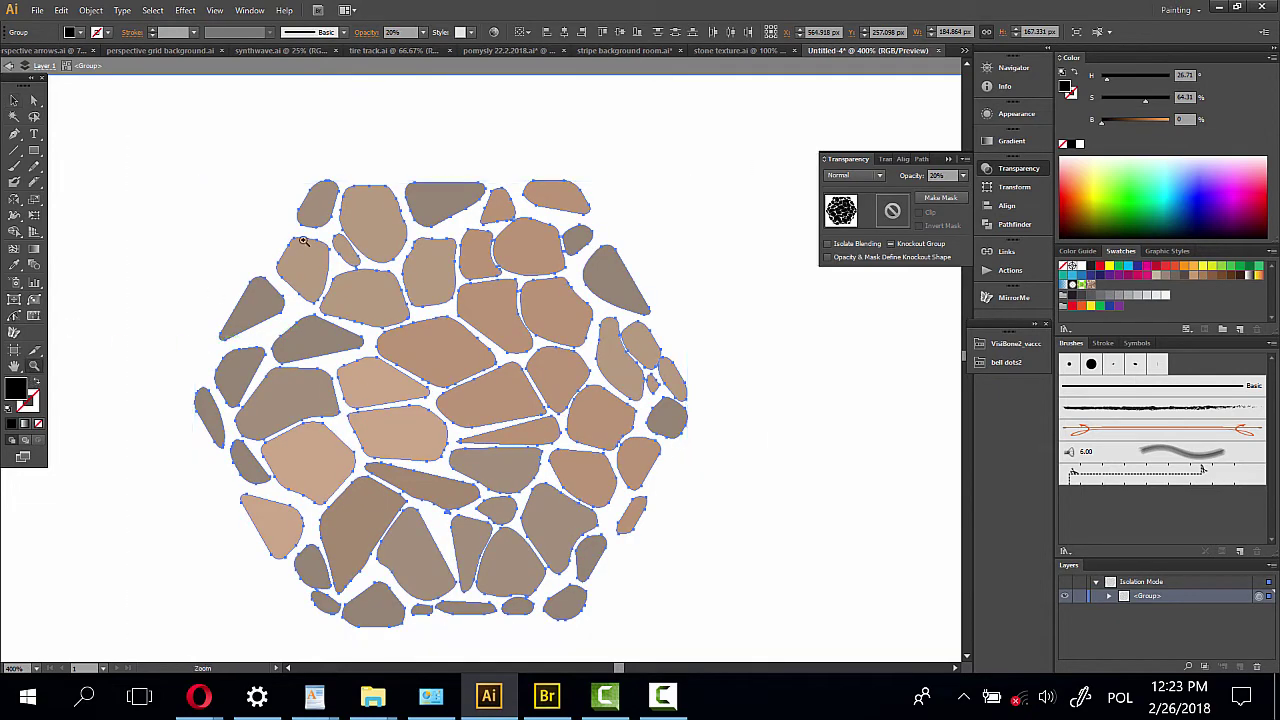
{"action": "left_click", "coordinate": [403, 225]}
{"action": "left_click", "coordinate": [33, 182]}
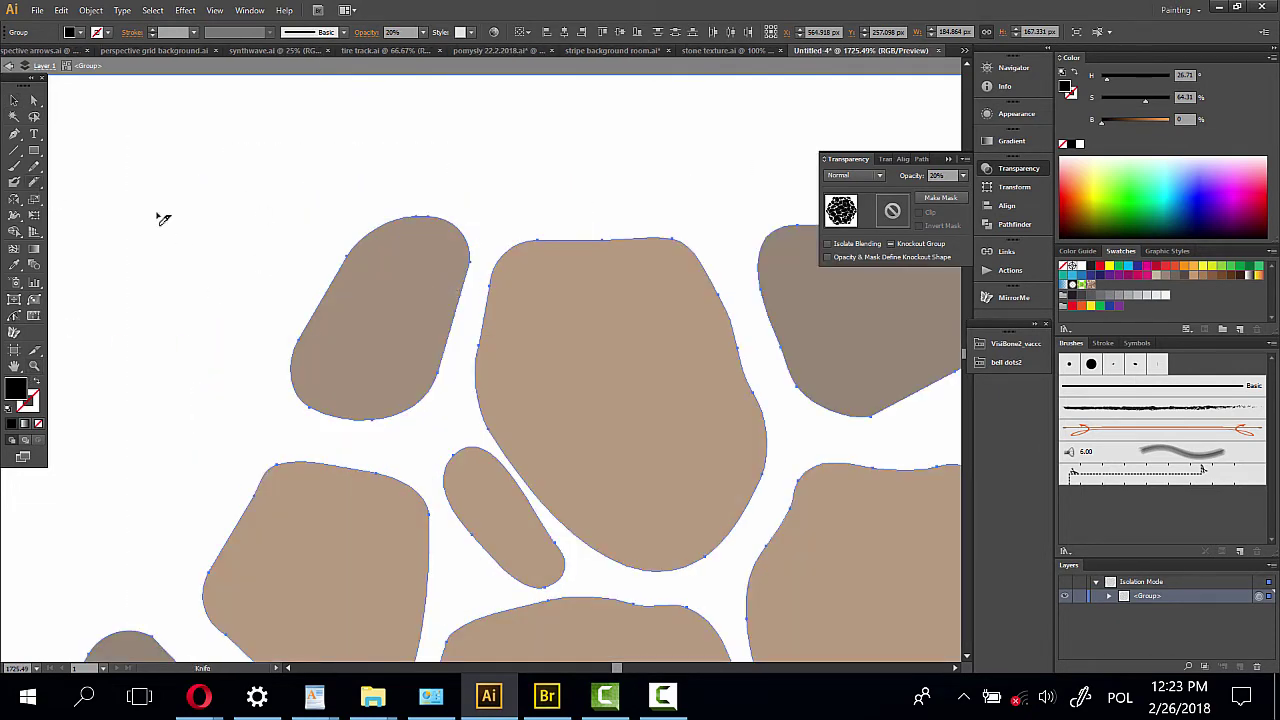
{"action": "left_click_drag", "start_coordinate": [405, 400], "coordinate": [460, 408]}
{"action": "scroll", "coordinate": [525, 117], "scroll_direction": "down", "scroll_amount": 3}
{"action": "scroll", "coordinate": [443, 149], "scroll_direction": "right", "scroll_amount": 3}
{"action": "mouse_move", "coordinate": [438, 150]}
{"action": "left_mouse_down"}
{"action": "mouse_move", "coordinate": [446, 362]}
{"action": "mouse_move", "coordinate": [680, 508]}
{"action": "left_mouse_up"}
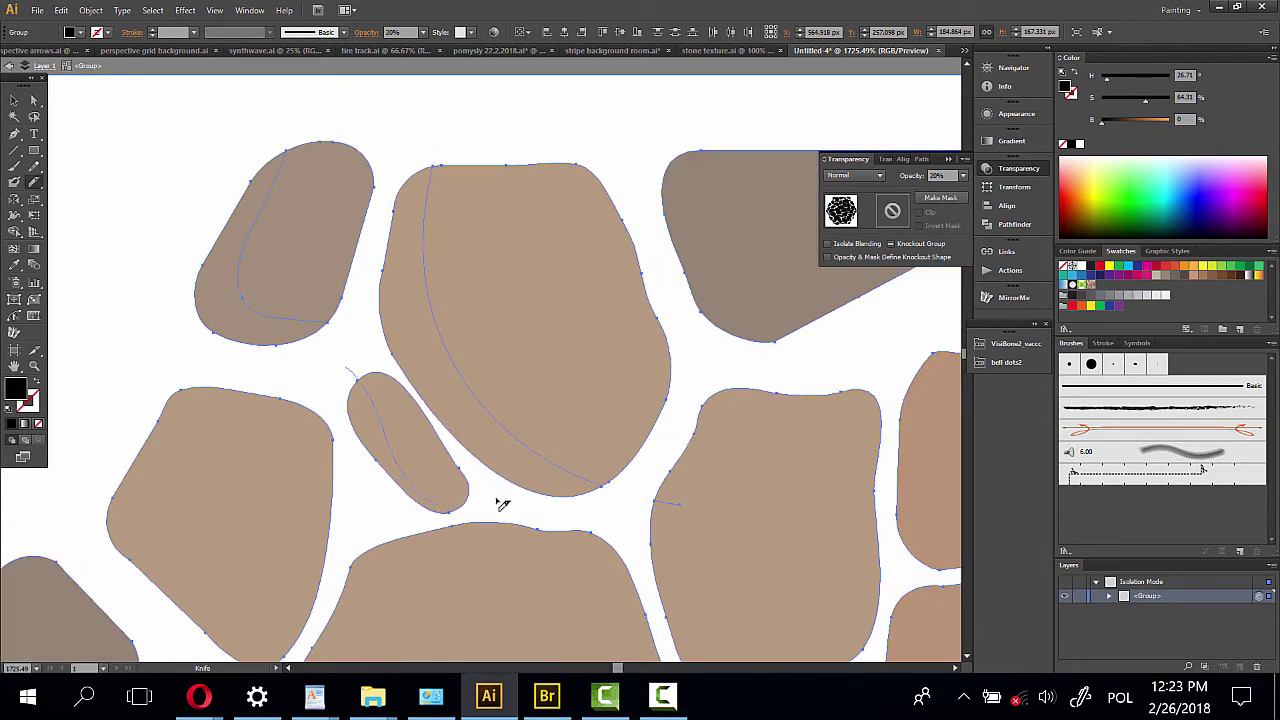
{"action": "left_click", "coordinate": [60, 10]}
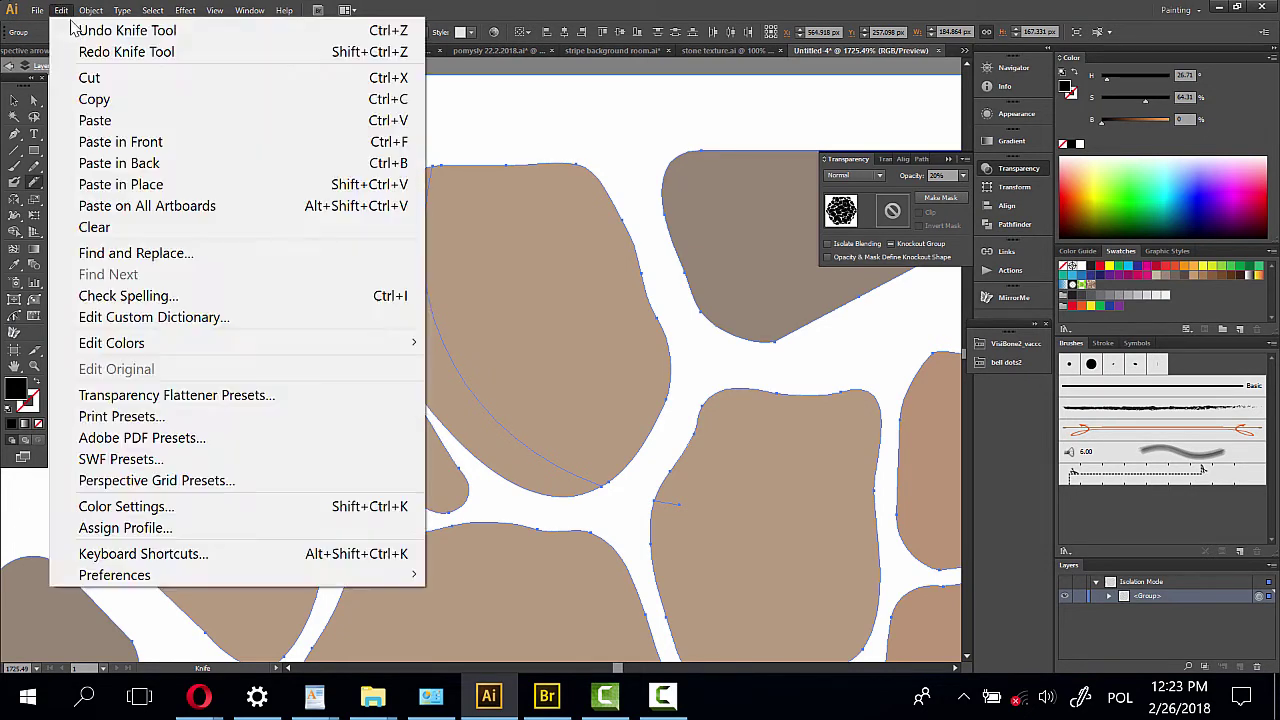
{"action": "left_click", "coordinate": [72, 32]}
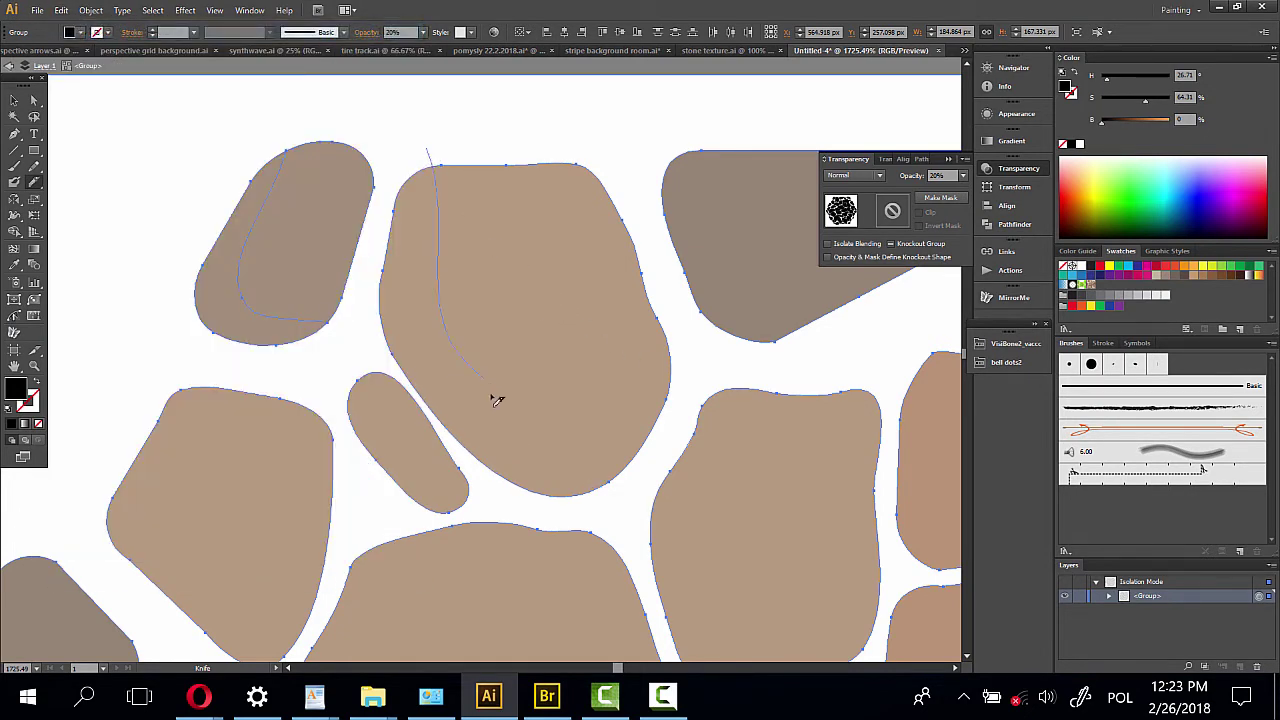
Knife-slice the large stone and the upper-left stone along their left edges
{"action": "left_click_drag", "start_coordinate": [497, 400], "coordinate": [634, 508]}
{"action": "left_click_drag", "start_coordinate": [297, 378], "coordinate": [397, 120]}
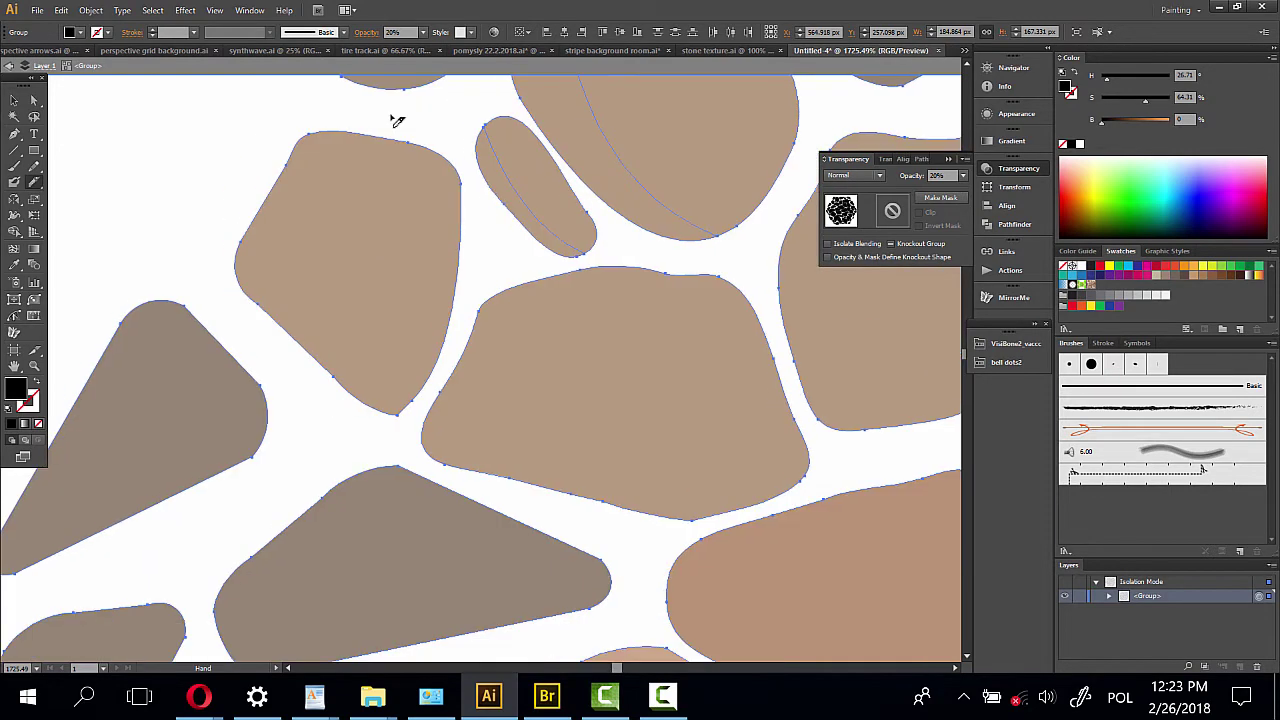
{"action": "left_click_drag", "start_coordinate": [316, 181], "coordinate": [417, 428]}
{"action": "left_click_drag", "start_coordinate": [793, 505], "coordinate": [862, 471]}
{"action": "left_click_drag", "start_coordinate": [463, 434], "coordinate": [815, 208]}
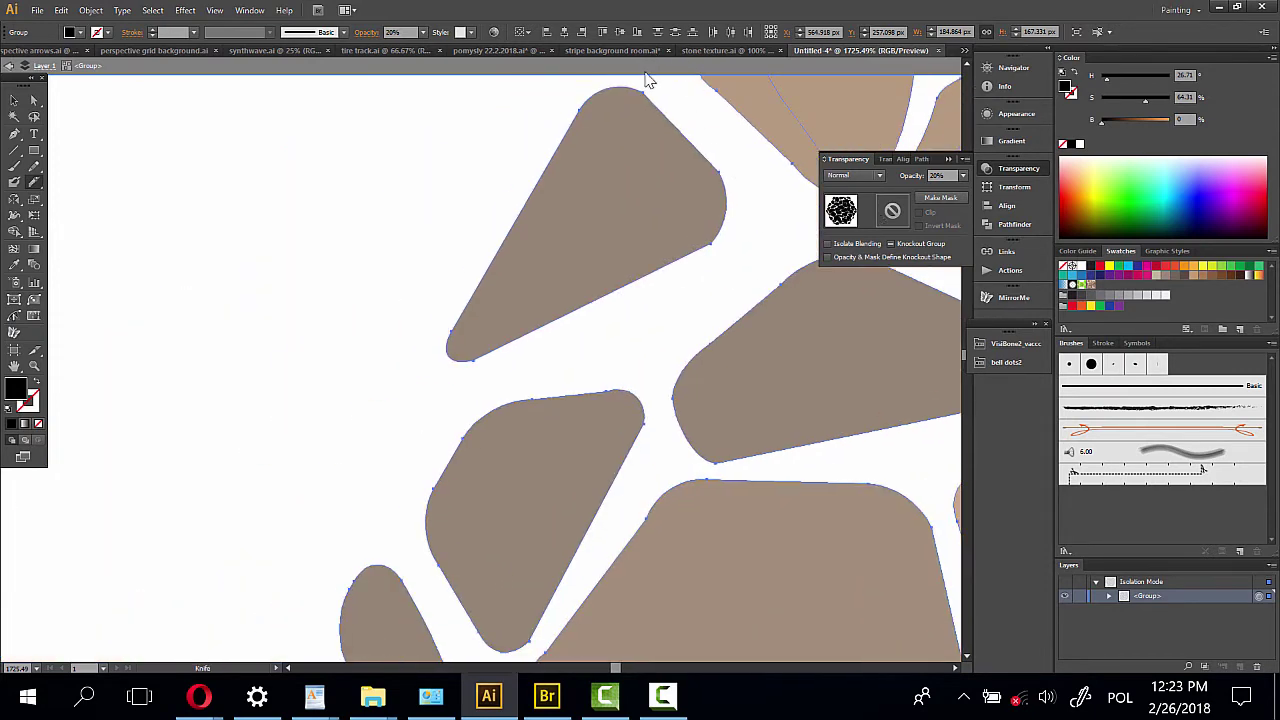
{"action": "left_click_drag", "start_coordinate": [531, 314], "coordinate": [714, 283]}
{"action": "left_click_drag", "start_coordinate": [674, 338], "coordinate": [440, 318]}
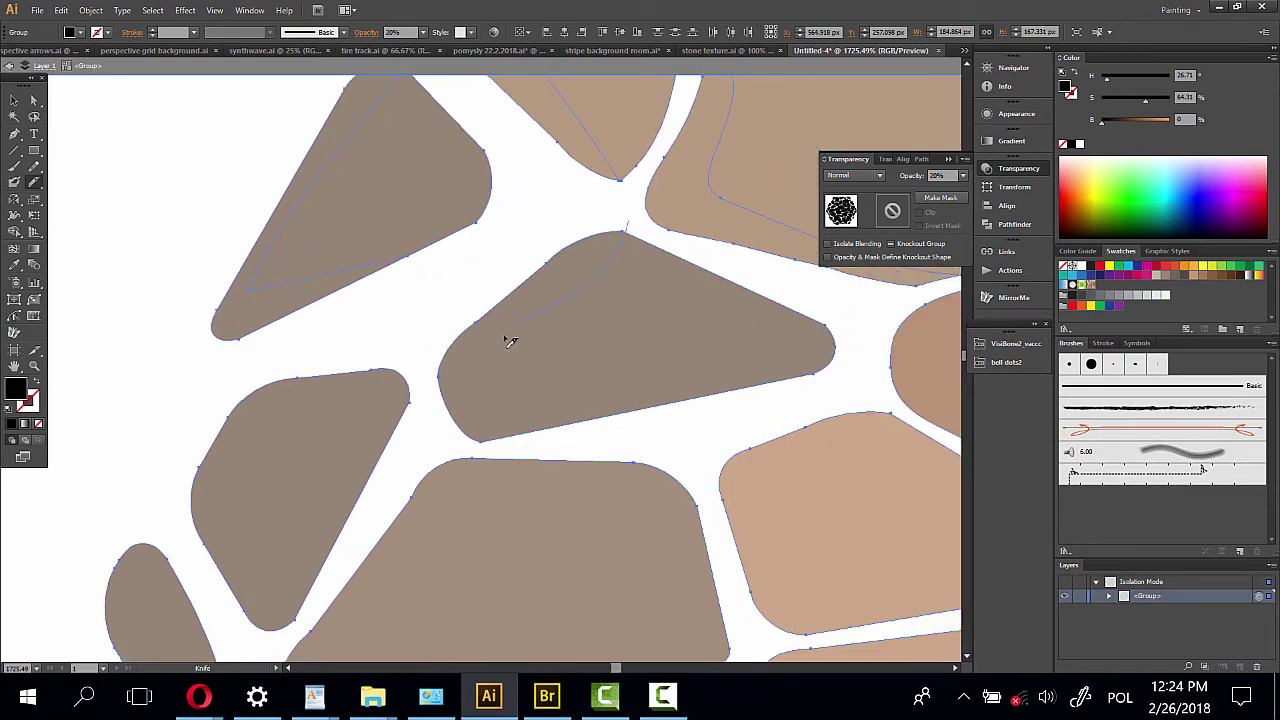
Slice the central stone's upper edge, the left stone, and start a lower-right cut
{"action": "left_click_drag", "start_coordinate": [745, 398], "coordinate": [790, 402]}
{"action": "mouse_move", "coordinate": [340, 364]}
{"action": "left_mouse_down"}
{"action": "mouse_move", "coordinate": [339, 539]}
{"action": "mouse_move", "coordinate": [537, 206]}
{"action": "left_mouse_up"}
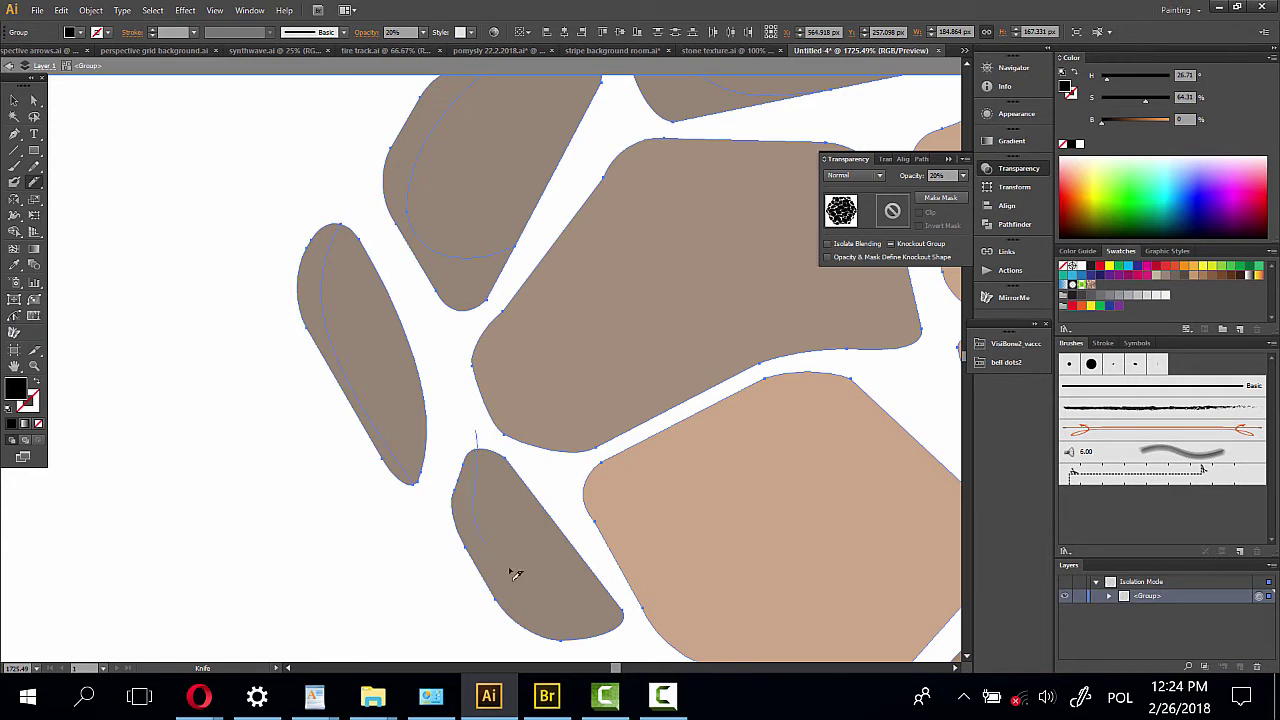
{"action": "mouse_move", "coordinate": [649, 298]}
{"action": "left_mouse_down"}
{"action": "mouse_move", "coordinate": [574, 233]}
{"action": "mouse_move", "coordinate": [584, 265]}
{"action": "left_mouse_up"}
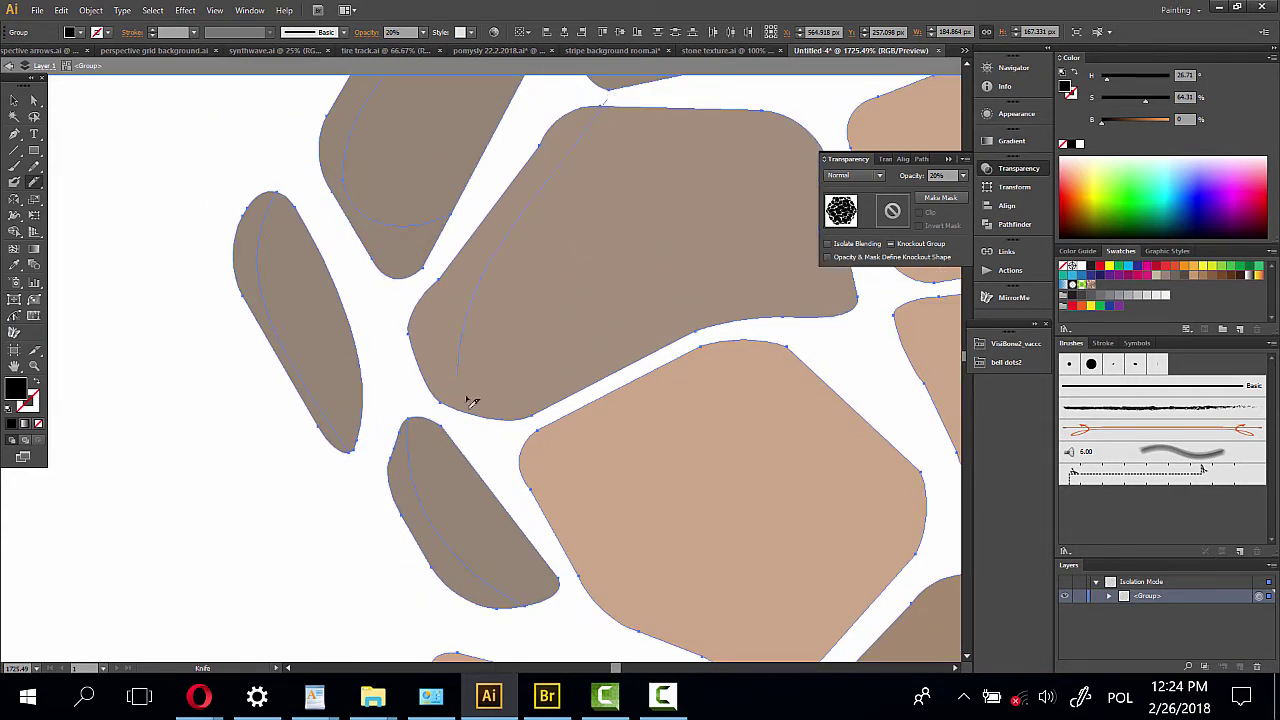
{"action": "mouse_move", "coordinate": [834, 334]}
{"action": "left_mouse_down"}
{"action": "mouse_move", "coordinate": [540, 468]}
{"action": "mouse_move", "coordinate": [663, 666]}
{"action": "left_mouse_up"}
{"action": "key", "text": "space"}
{"action": "left_click_drag", "start_coordinate": [637, 496], "coordinate": [558, 337]}
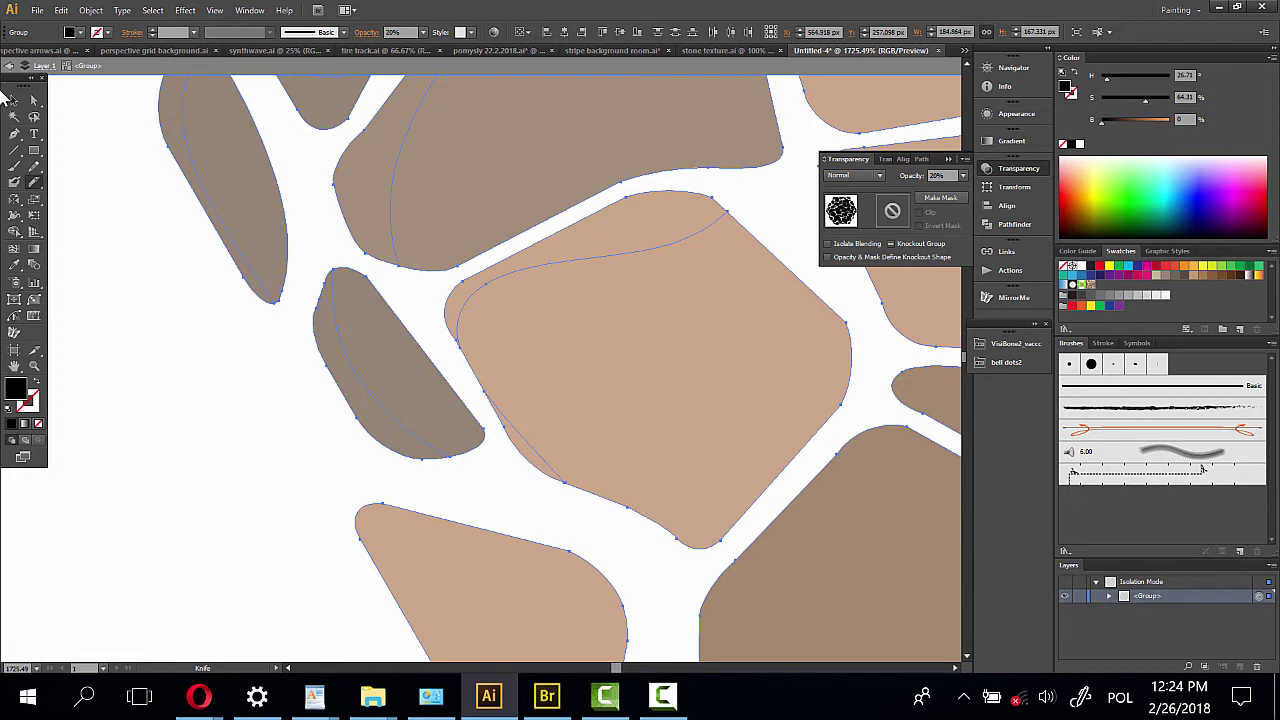
Undo the last cut across the central stone and re-slice down through it
{"action": "left_click", "coordinate": [61, 10]}
{"action": "left_click", "coordinate": [90, 26]}
{"action": "left_click_drag", "start_coordinate": [548, 296], "coordinate": [663, 600]}
{"action": "scroll", "coordinate": [611, 443], "scroll_direction": "down", "scroll_amount": 3}
{"action": "scroll", "coordinate": [611, 443], "scroll_direction": "down", "scroll_amount": 5}
{"action": "scroll", "coordinate": [320, 243], "scroll_direction": "right", "scroll_amount": 2}
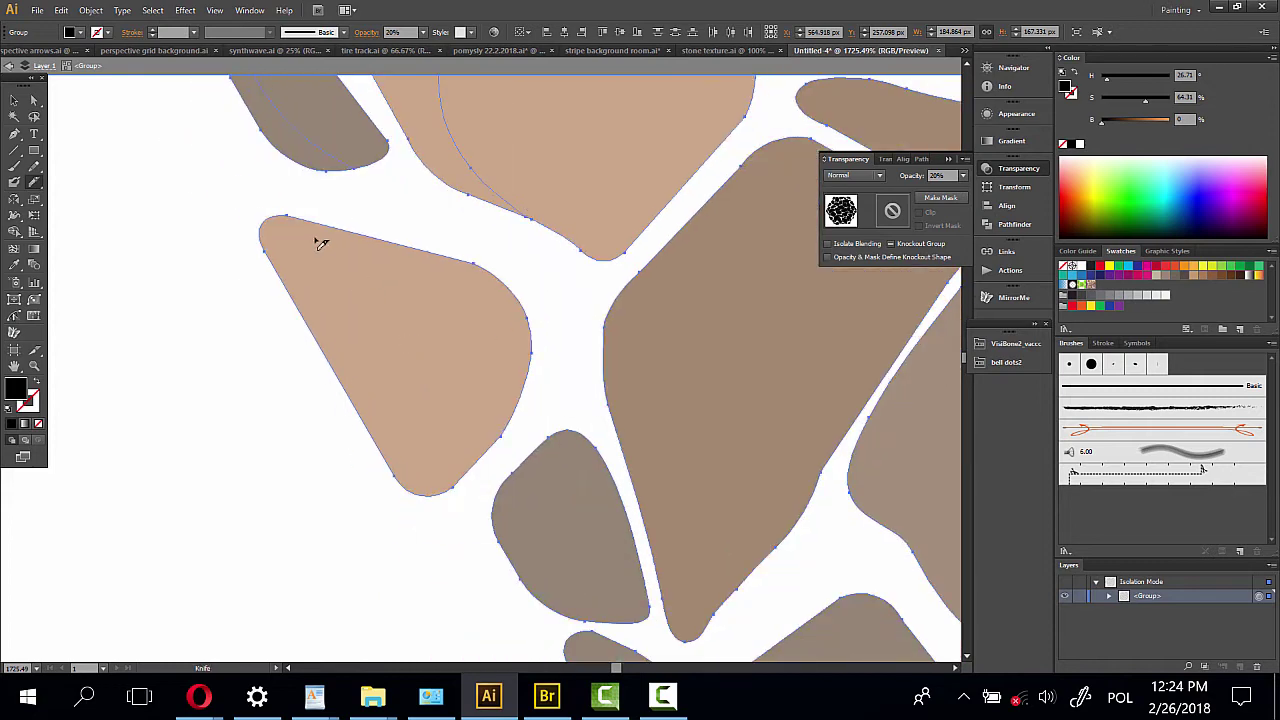
{"action": "scroll", "coordinate": [340, 240], "scroll_direction": "left", "scroll_amount": 2}
{"action": "scroll", "coordinate": [380, 255], "scroll_direction": "up", "scroll_amount": 2}
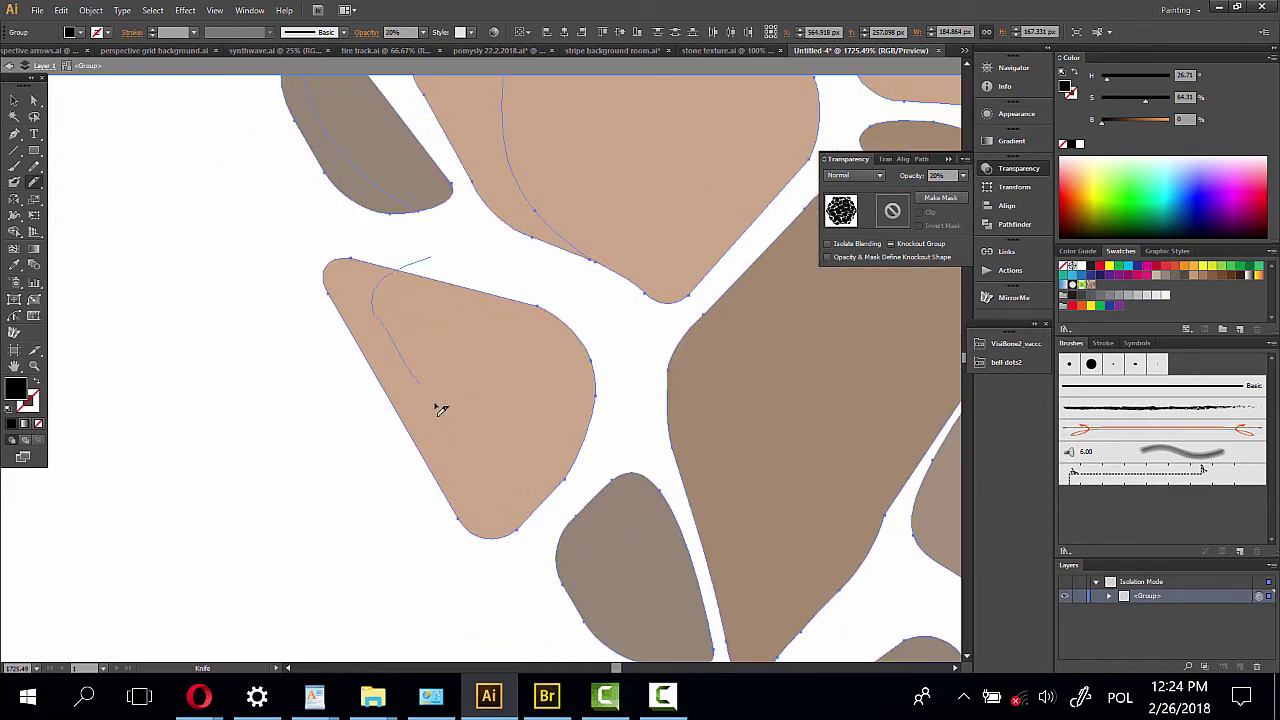
{"action": "left_click_drag", "start_coordinate": [400, 260], "coordinate": [531, 571]}
{"action": "scroll", "coordinate": [608, 287], "scroll_direction": "down", "scroll_amount": 5}
Slice through the lower-middle, small lower-left and lower-right stones
{"action": "mouse_move", "coordinate": [605, 315]}
{"action": "left_mouse_down"}
{"action": "mouse_move", "coordinate": [567, 473]}
{"action": "mouse_move", "coordinate": [594, 580]}
{"action": "left_mouse_up"}
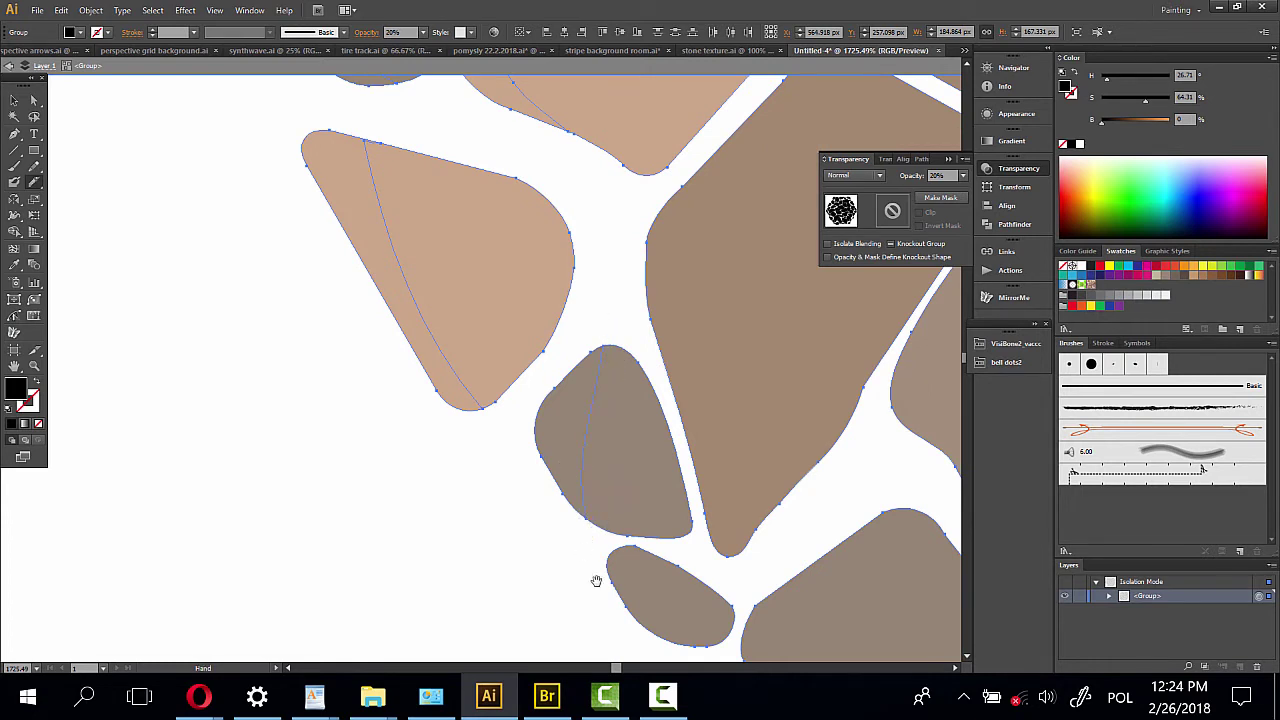
{"action": "scroll", "coordinate": [594, 580], "scroll_direction": "down", "scroll_amount": 4}
{"action": "mouse_move", "coordinate": [587, 492]}
{"action": "left_mouse_down"}
{"action": "mouse_move", "coordinate": [654, 571]}
{"action": "mouse_move", "coordinate": [886, 634]}
{"action": "left_mouse_up"}
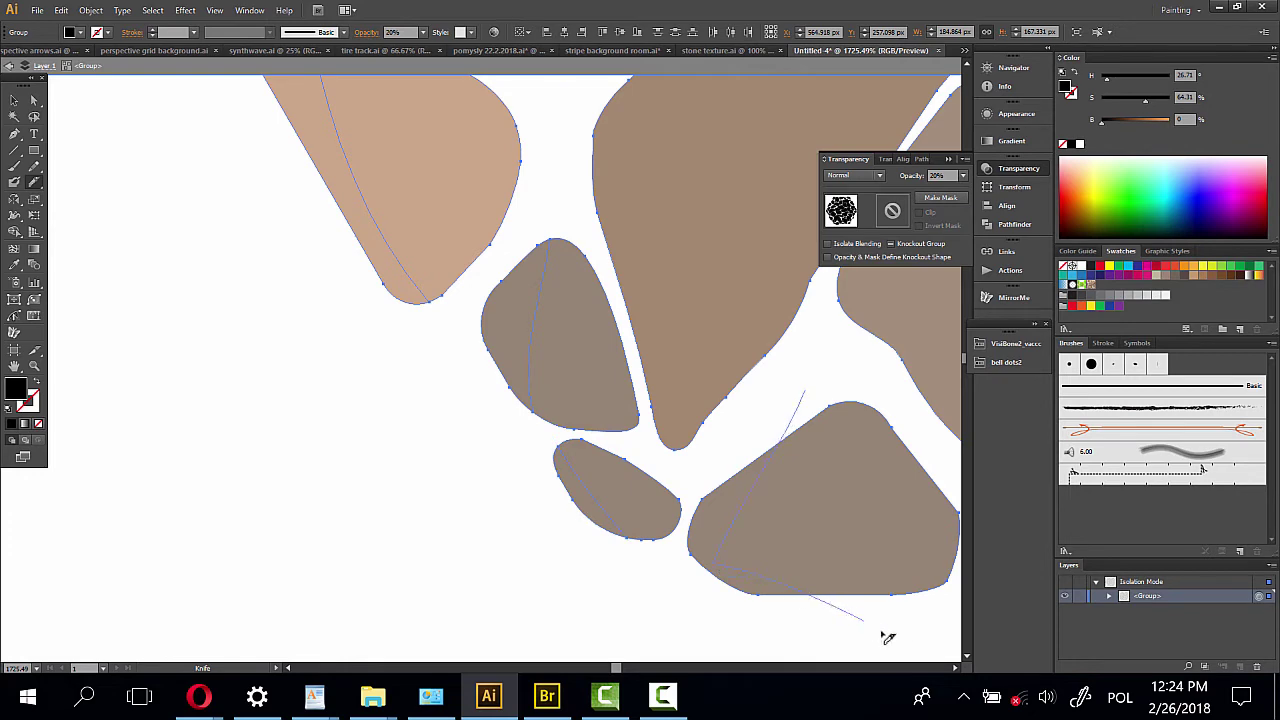
{"action": "left_click_drag", "start_coordinate": [788, 390], "coordinate": [768, 610]}
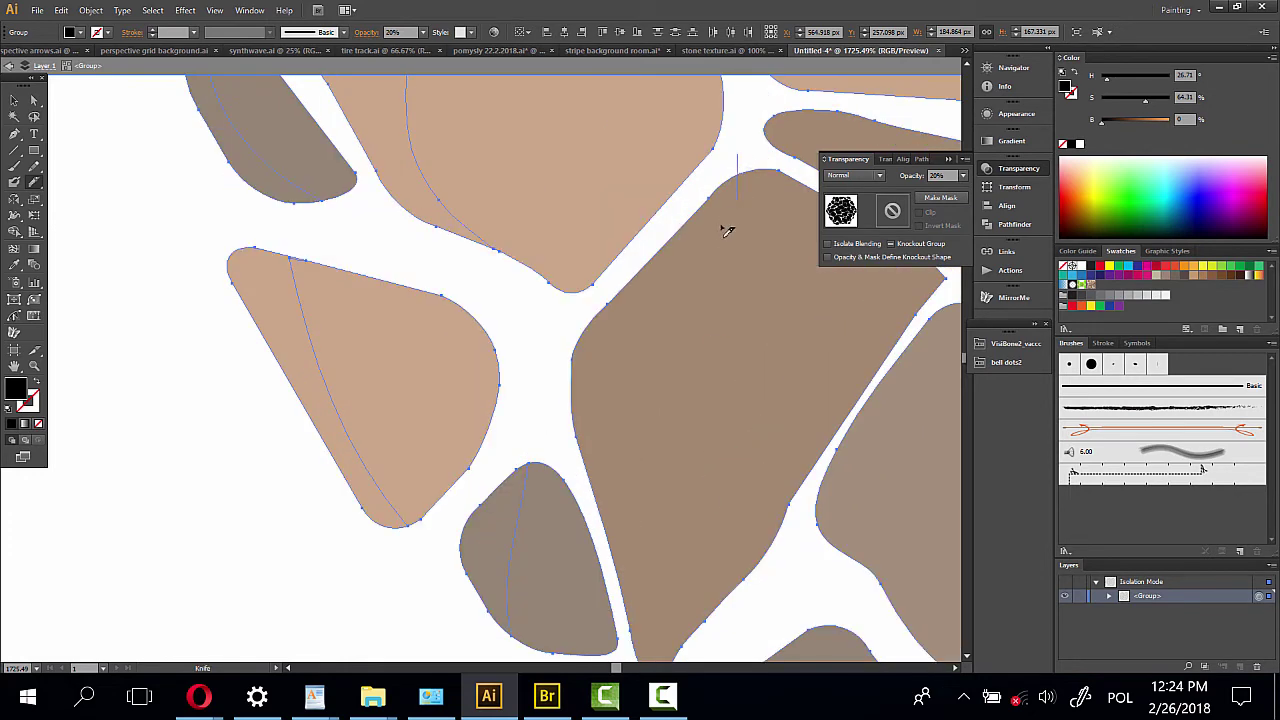
{"action": "left_click_drag", "start_coordinate": [686, 596], "coordinate": [723, 646]}
{"action": "scroll", "coordinate": [446, 329], "scroll_direction": "down", "scroll_amount": 5}
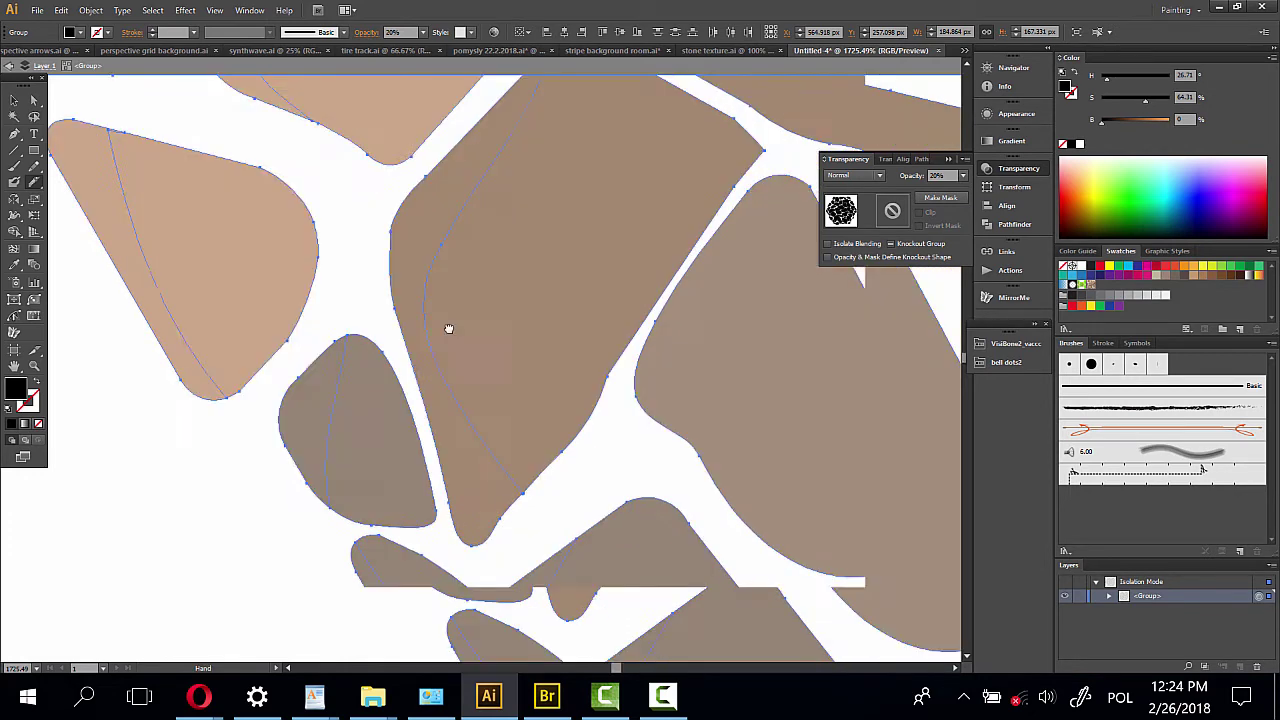
{"action": "scroll", "coordinate": [450, 282], "scroll_direction": "right", "scroll_amount": 5}
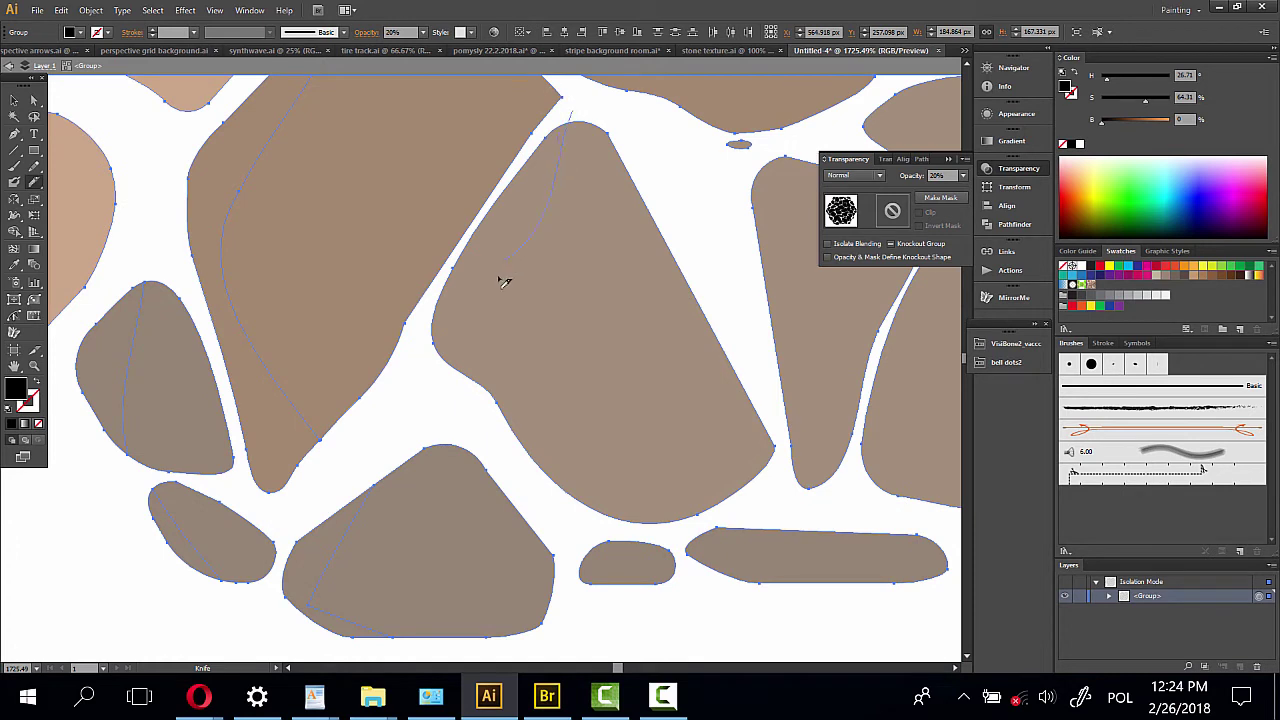
Slice the large central stone's left side, the lower-right stone and the narrow stone's edge
{"action": "left_click_drag", "start_coordinate": [605, 523], "coordinate": [651, 600]}
{"action": "left_click_drag", "start_coordinate": [745, 563], "coordinate": [909, 628]}
{"action": "scroll", "coordinate": [594, 293], "scroll_direction": "up", "scroll_amount": 2}
{"action": "scroll", "coordinate": [594, 293], "scroll_direction": "right", "scroll_amount": 2}
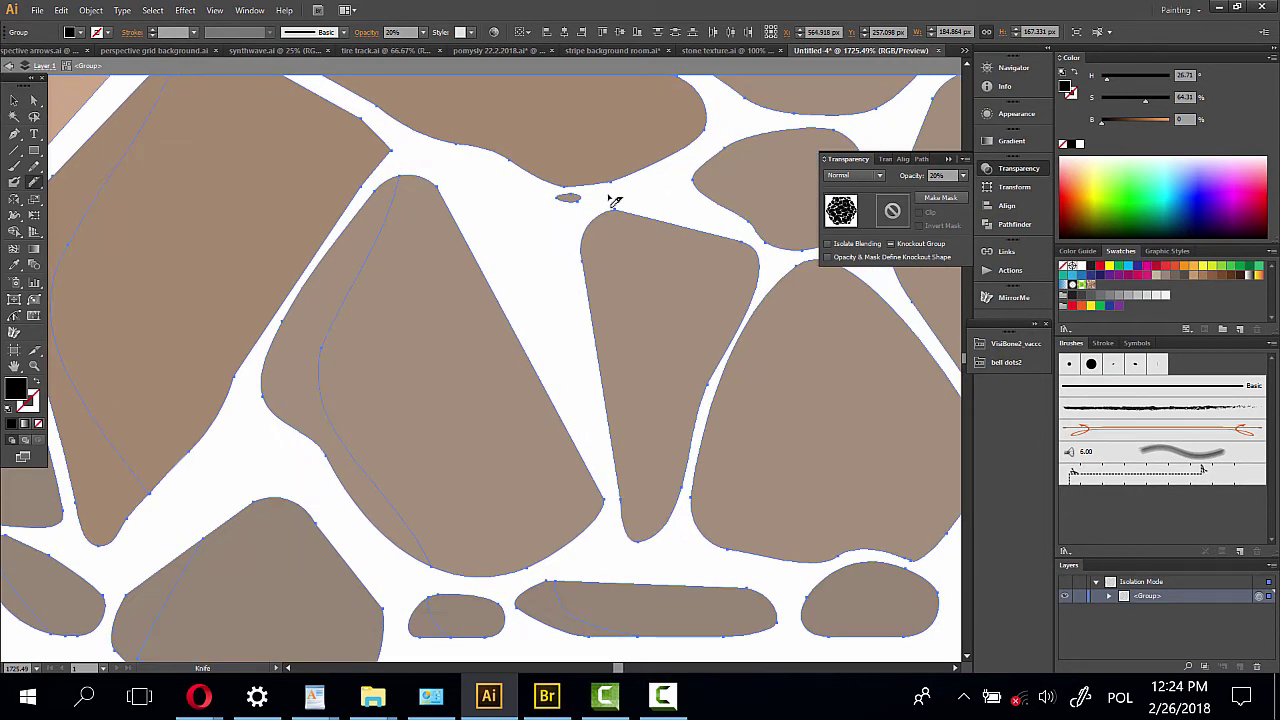
{"action": "left_click_drag", "start_coordinate": [651, 547], "coordinate": [648, 541]}
{"action": "left_click_drag", "start_coordinate": [774, 563], "coordinate": [603, 457]}
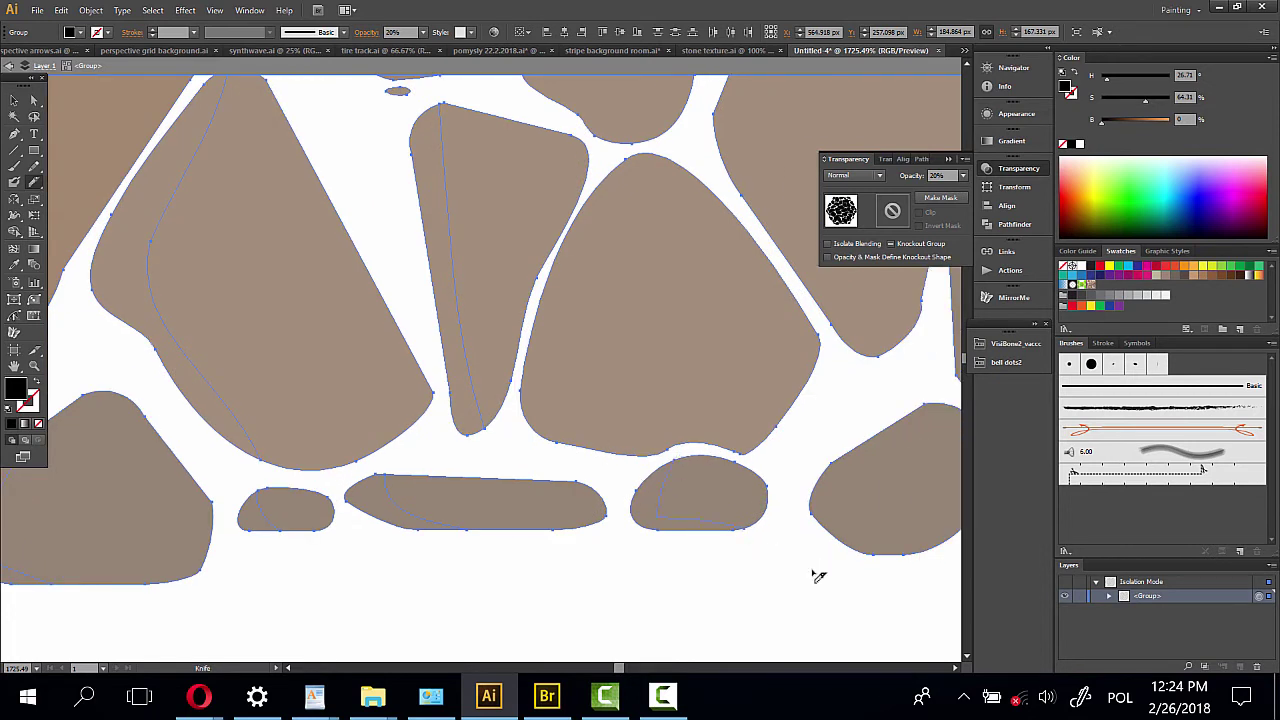
{"action": "left_click_drag", "start_coordinate": [795, 585], "coordinate": [719, 651]}
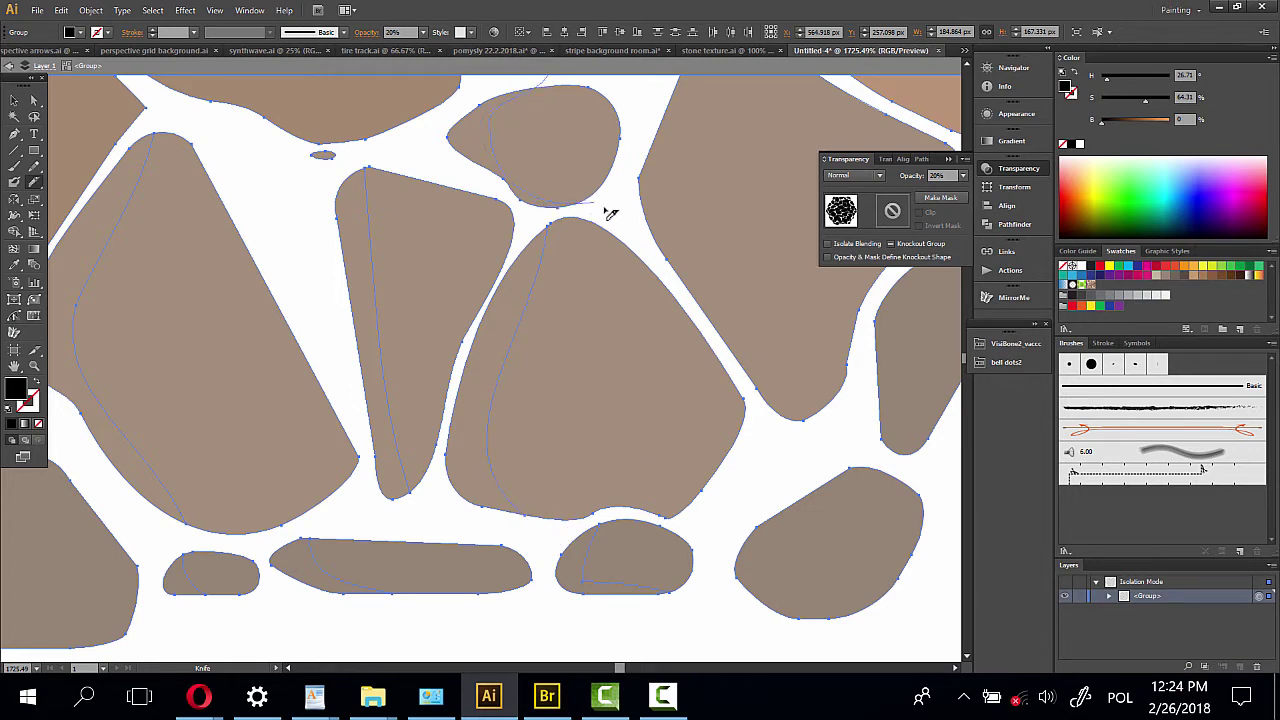
Cut through the upper stone and slice a facet across the right stone's bottom
{"action": "left_click_drag", "start_coordinate": [610, 213], "coordinate": [612, 212]}
{"action": "left_click_drag", "start_coordinate": [847, 446], "coordinate": [785, 550]}
{"action": "scroll", "coordinate": [789, 446], "scroll_direction": "down", "scroll_amount": 3}
{"action": "left_click_drag", "start_coordinate": [797, 330], "coordinate": [612, 504]}
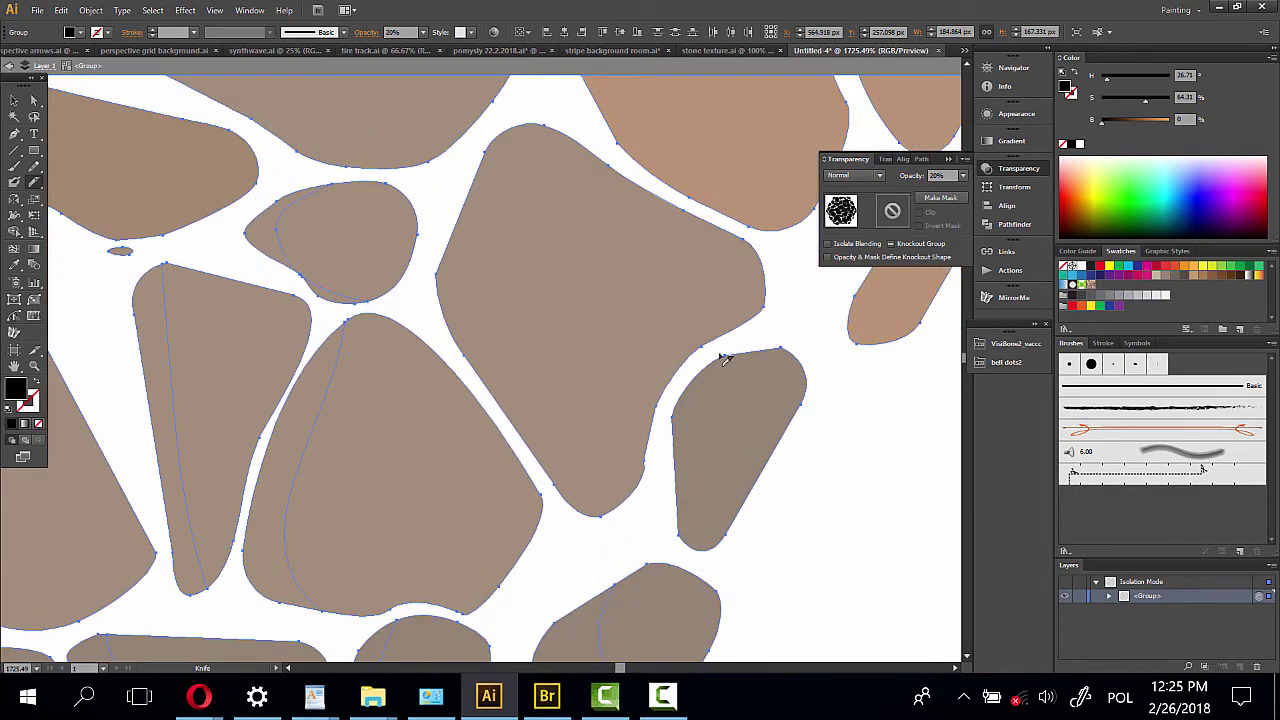
{"action": "left_click_drag", "start_coordinate": [697, 495], "coordinate": [851, 591]}
{"action": "mouse_move", "coordinate": [655, 293]}
{"action": "left_mouse_down"}
{"action": "mouse_move", "coordinate": [720, 429]}
{"action": "mouse_move", "coordinate": [797, 506]}
{"action": "mouse_move", "coordinate": [868, 488]}
{"action": "left_mouse_up"}
{"action": "left_click_drag", "start_coordinate": [436, 403], "coordinate": [629, 414]}
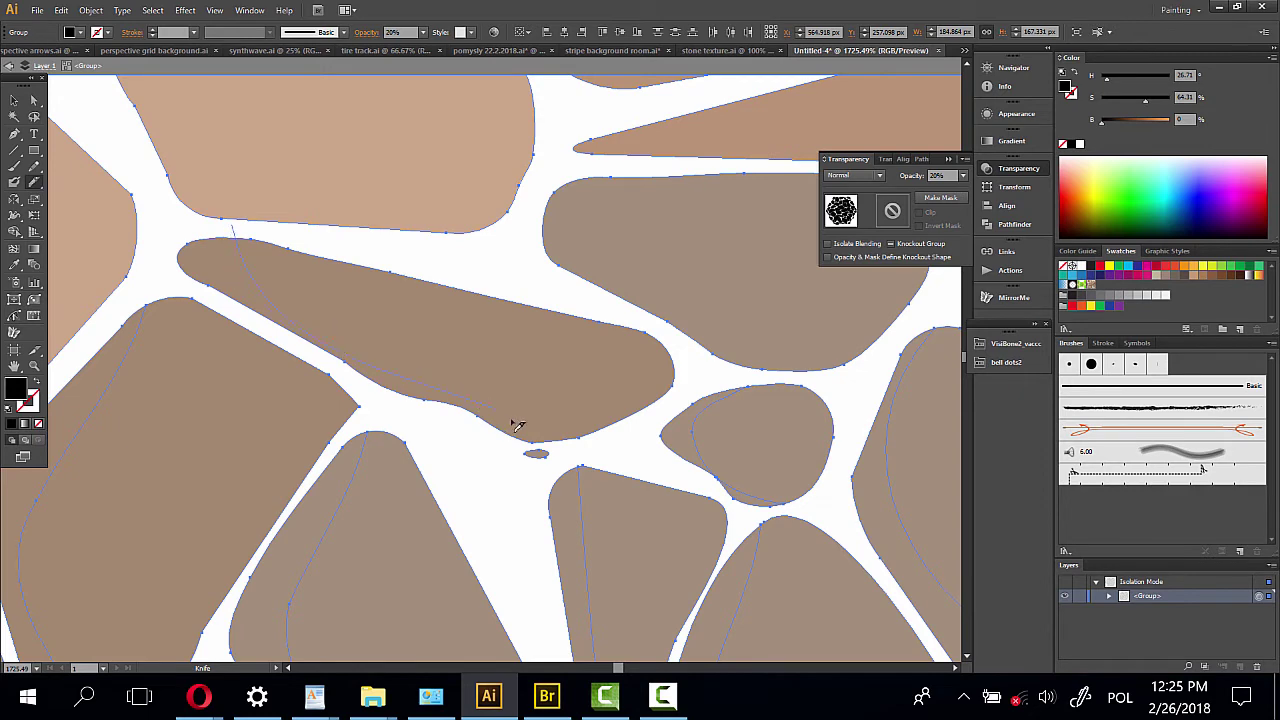
{"action": "mouse_move", "coordinate": [722, 356]}
{"action": "left_mouse_down"}
{"action": "mouse_move", "coordinate": [420, 354]}
{"action": "mouse_move", "coordinate": [402, 377]}
{"action": "left_mouse_up"}
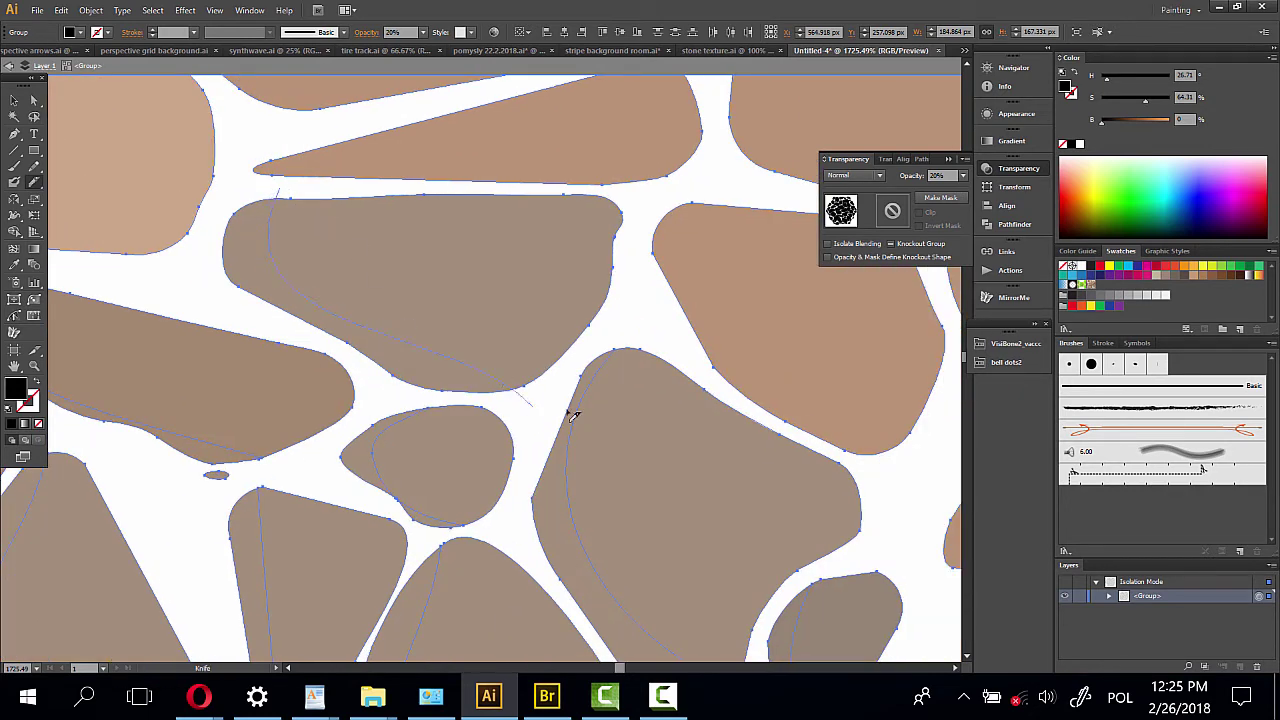
{"action": "left_click_drag", "start_coordinate": [571, 414], "coordinate": [306, 404]}
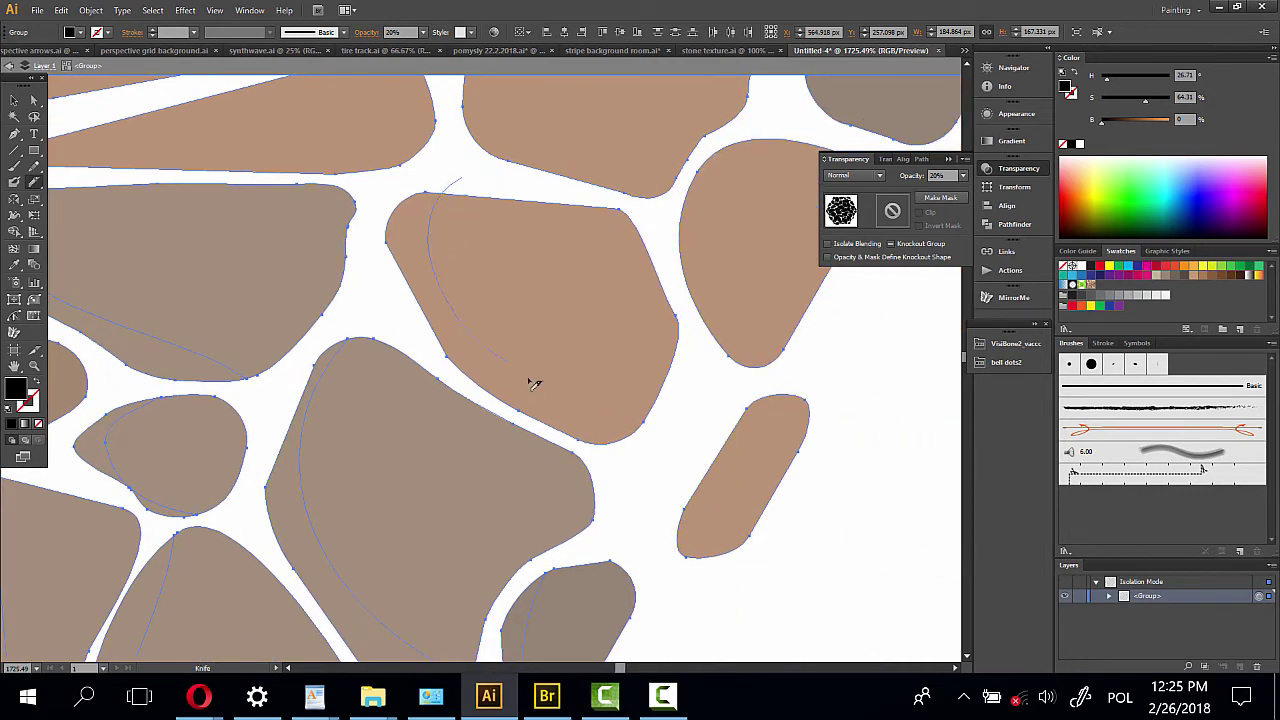
Slice facets across the upper-middle, right-hand and grey stones and the long wedge's lower edge
{"action": "left_click_drag", "start_coordinate": [425, 233], "coordinate": [651, 466]}
{"action": "scroll", "coordinate": [660, 267], "scroll_direction": "up", "scroll_amount": 3}
{"action": "scroll", "coordinate": [660, 267], "scroll_direction": "right", "scroll_amount": 2}
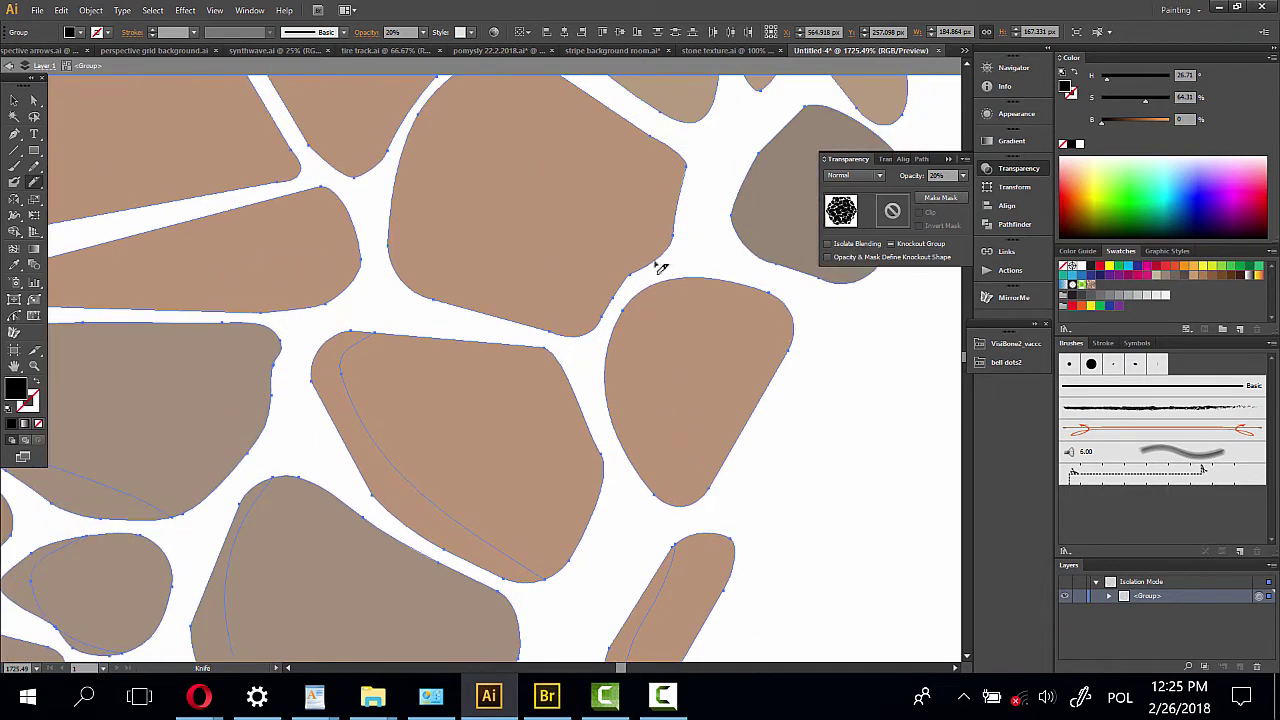
{"action": "left_click_drag", "start_coordinate": [689, 272], "coordinate": [714, 520]}
{"action": "left_click_drag", "start_coordinate": [820, 423], "coordinate": [725, 565]}
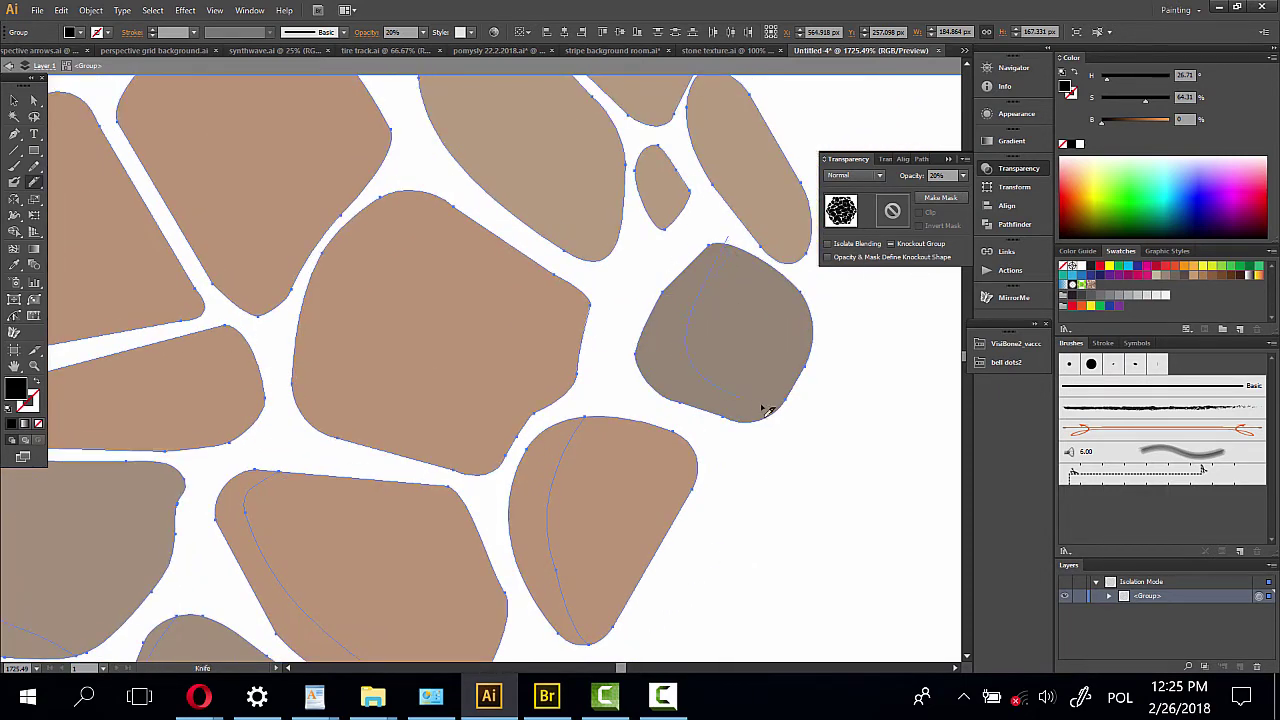
{"action": "left_click_drag", "start_coordinate": [767, 410], "coordinate": [820, 457]}
{"action": "left_click_drag", "start_coordinate": [340, 334], "coordinate": [486, 500]}
{"action": "left_click_drag", "start_coordinate": [363, 377], "coordinate": [661, 412]}
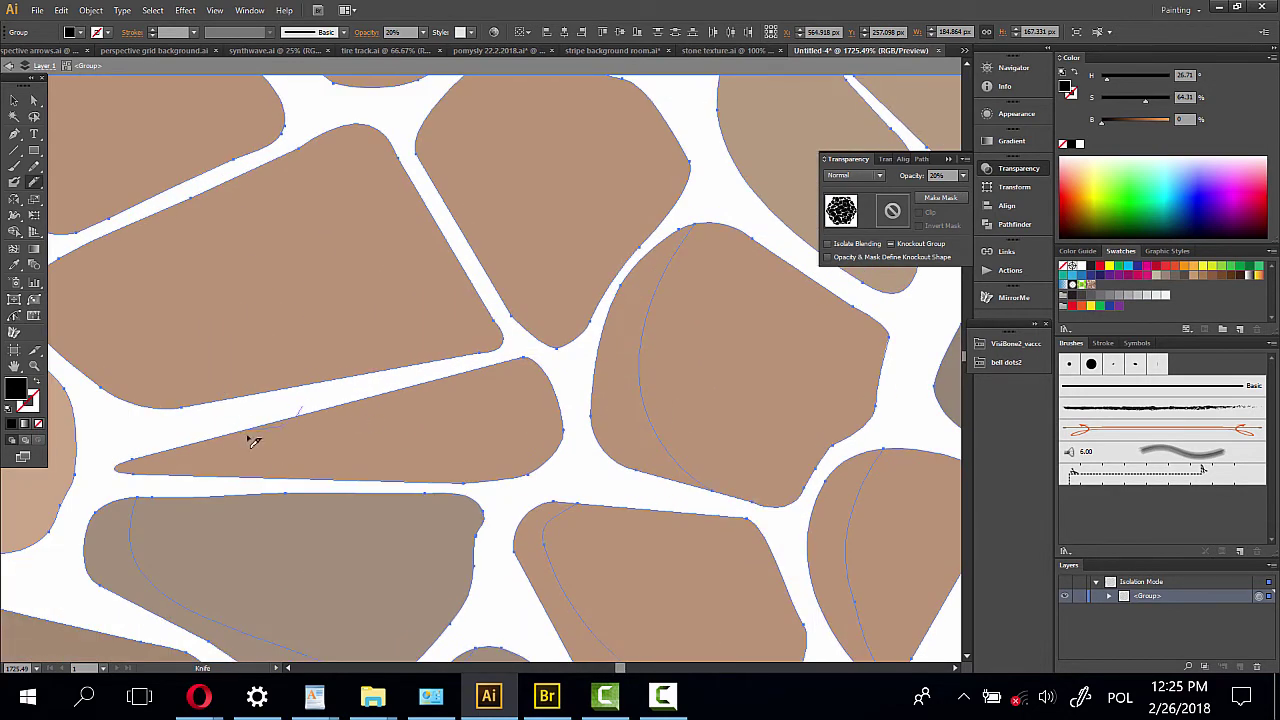
{"action": "left_click_drag", "start_coordinate": [440, 479], "coordinate": [524, 500]}
Undo the last knife cut and redo it along the wedge stone's lower edge
{"action": "left_click", "coordinate": [61, 10]}
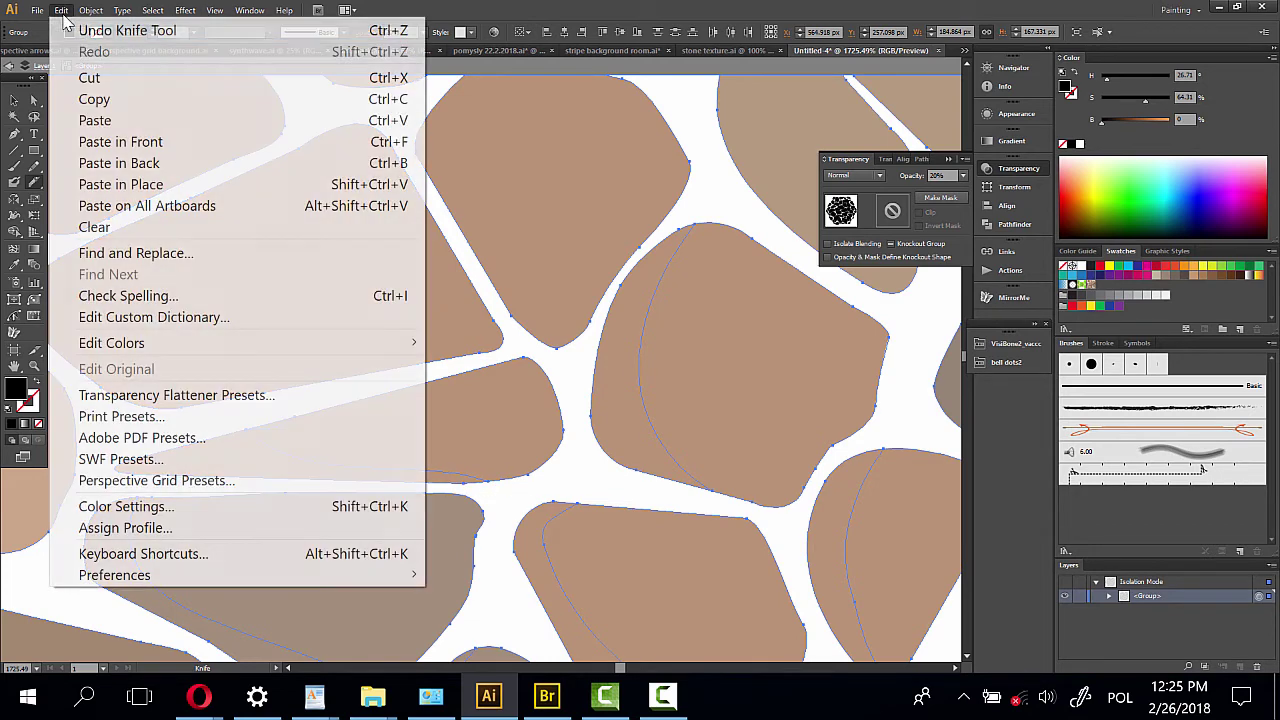
{"action": "left_click", "coordinate": [95, 28]}
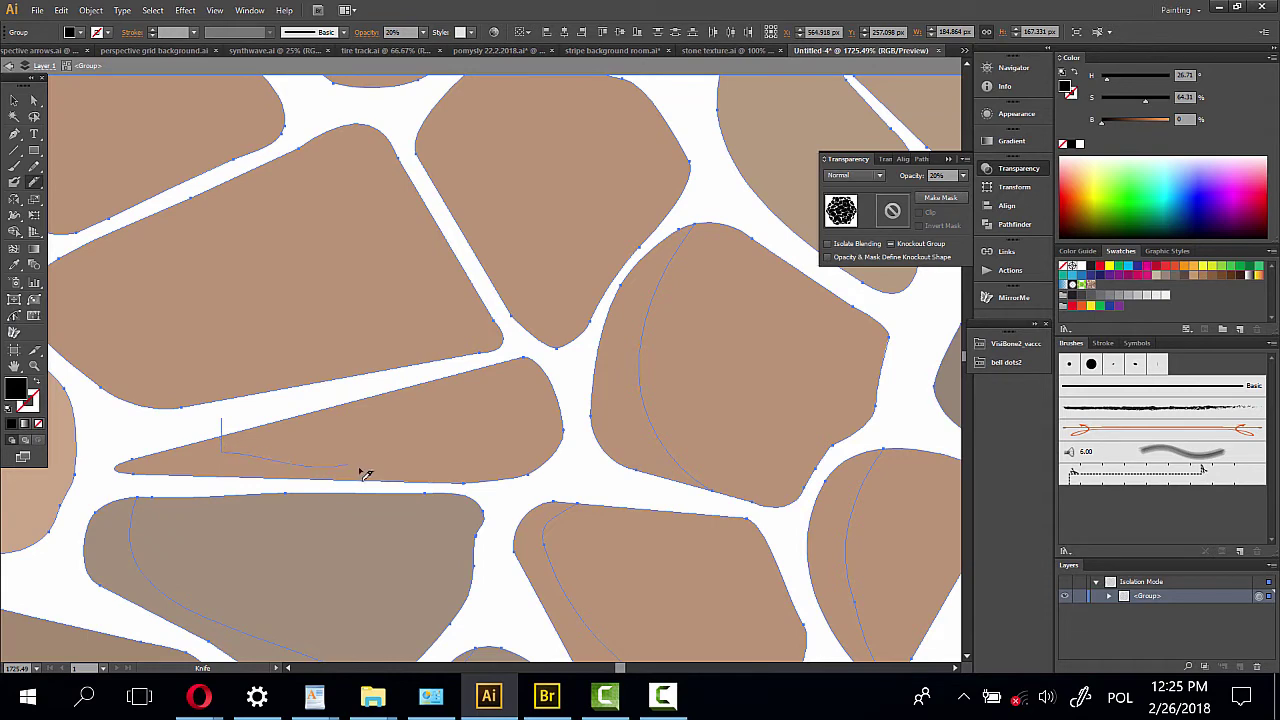
{"action": "left_click_drag", "start_coordinate": [365, 474], "coordinate": [566, 491]}
{"action": "left_click_drag", "start_coordinate": [477, 419], "coordinate": [203, 500]}
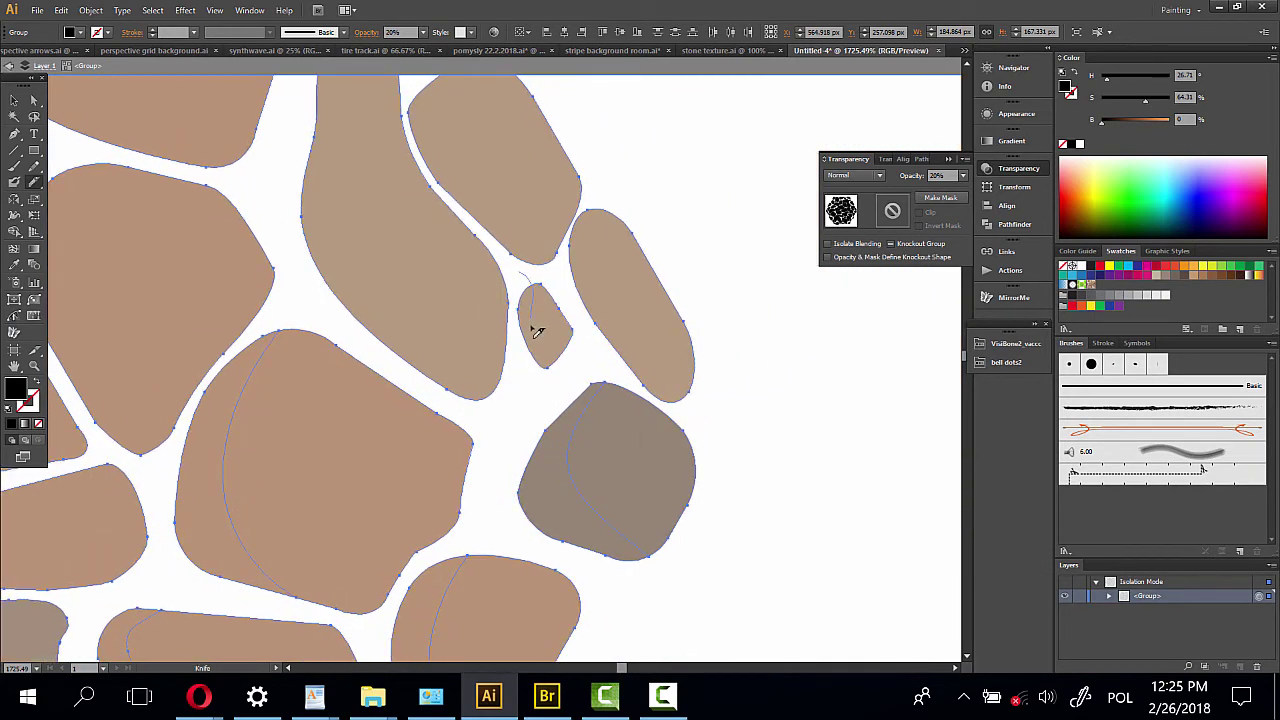
Knife-cut facets through the small stone and the right-hand stone
{"action": "left_click_drag", "start_coordinate": [537, 332], "coordinate": [556, 376]}
{"action": "mouse_move", "coordinate": [598, 180]}
{"action": "left_mouse_down"}
{"action": "mouse_move", "coordinate": [652, 376]}
{"action": "mouse_move", "coordinate": [771, 429]}
{"action": "left_mouse_up"}
{"action": "left_click_drag", "start_coordinate": [711, 274], "coordinate": [903, 414]}
{"action": "left_click_drag", "start_coordinate": [518, 170], "coordinate": [714, 551]}
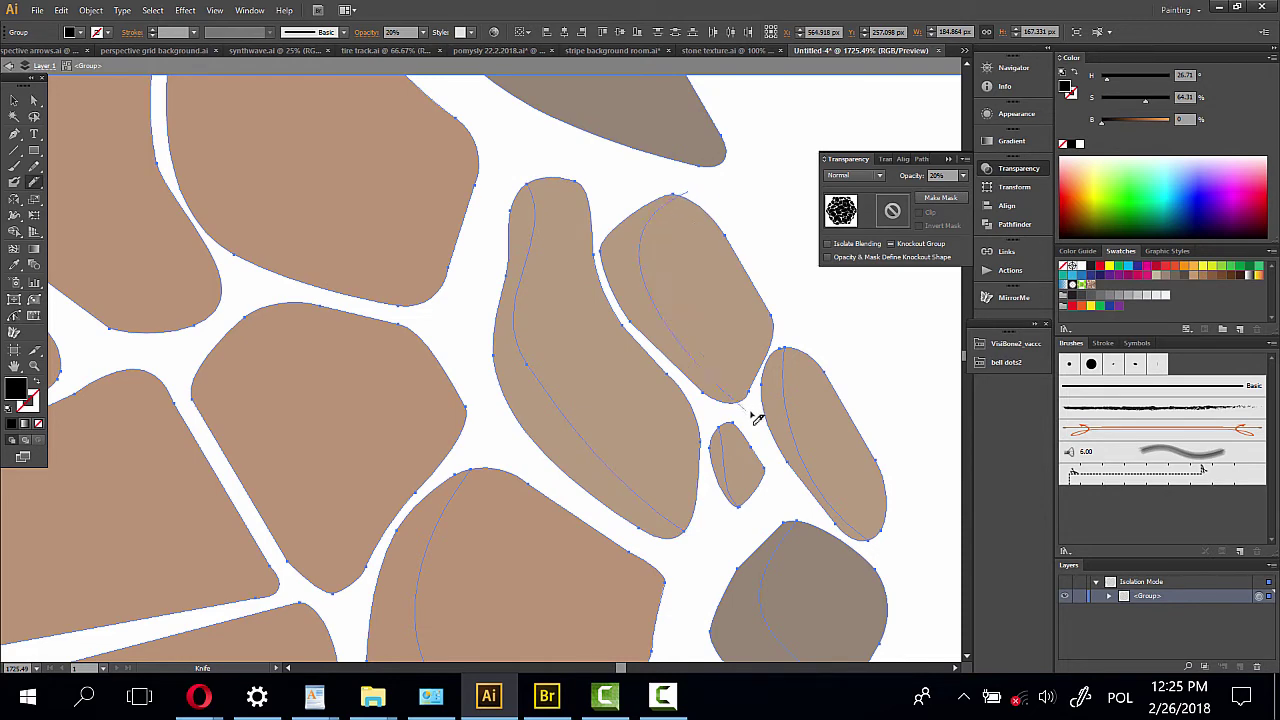
Slice curved facets across the central stone
{"action": "mouse_move", "coordinate": [394, 274]}
{"action": "left_mouse_down"}
{"action": "mouse_move", "coordinate": [542, 291]}
{"action": "mouse_move", "coordinate": [617, 206]}
{"action": "left_mouse_up"}
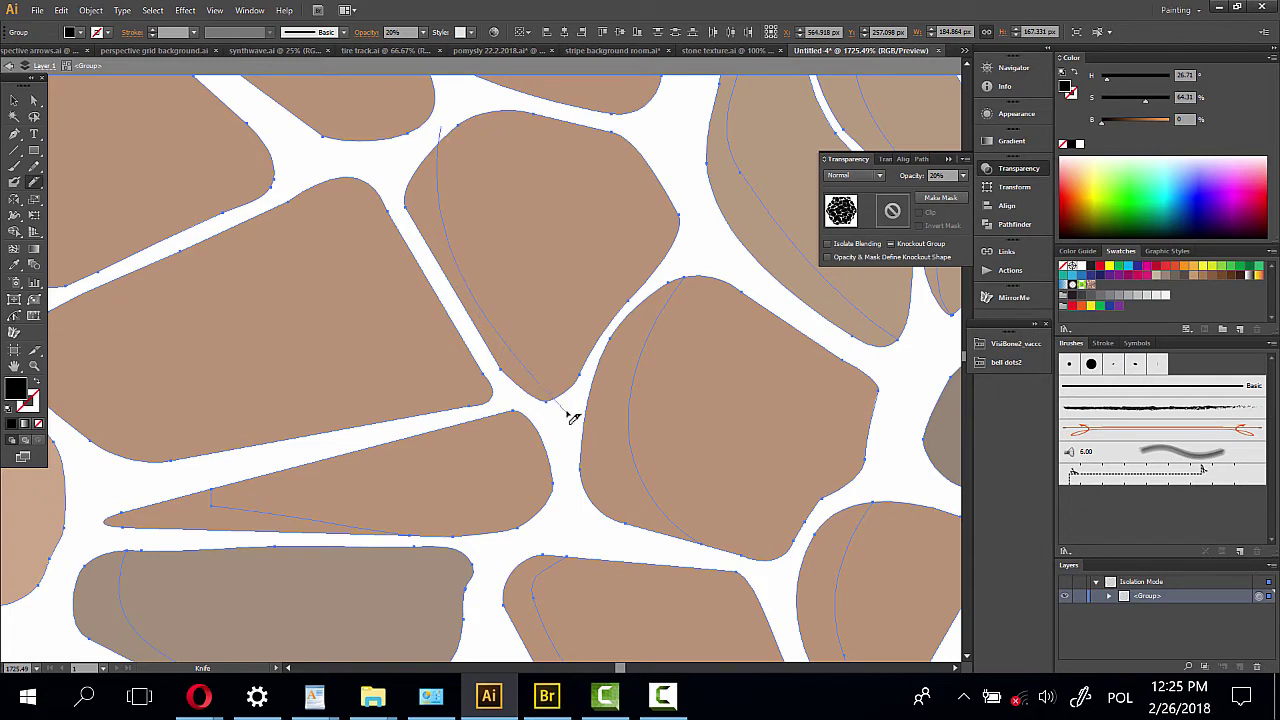
{"action": "left_click_drag", "start_coordinate": [426, 423], "coordinate": [759, 332]}
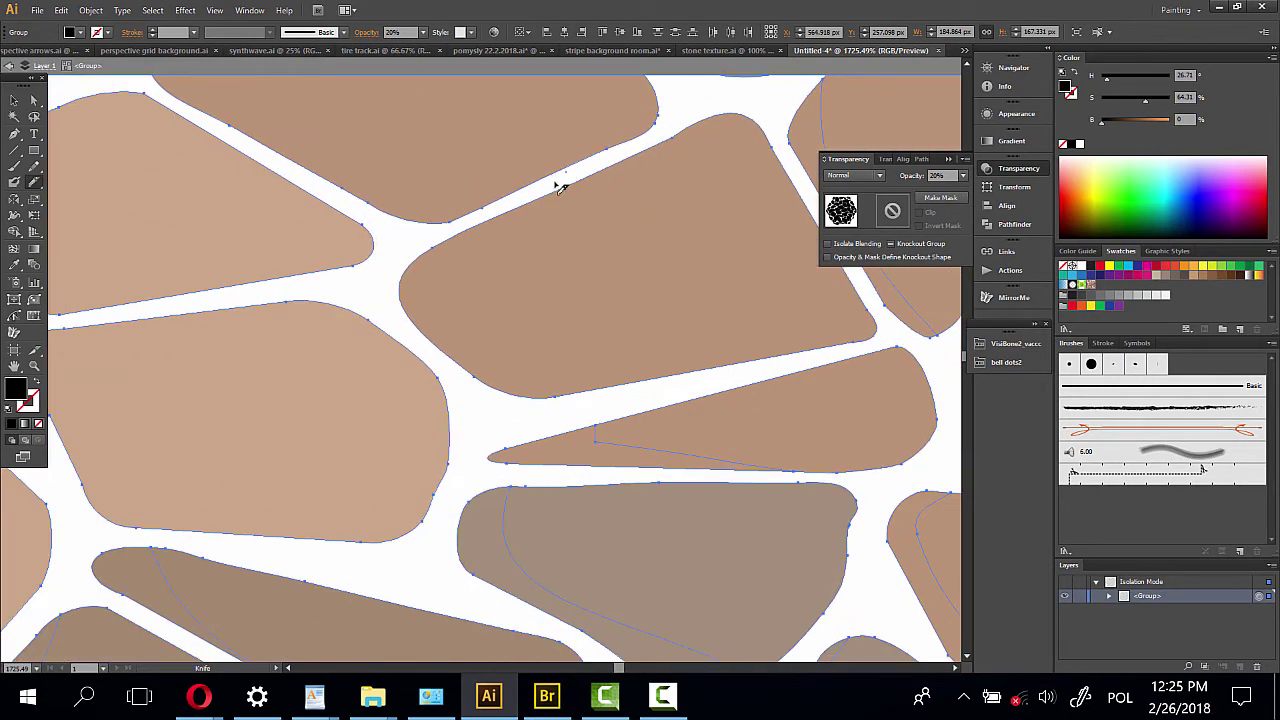
{"action": "left_click_drag", "start_coordinate": [560, 186], "coordinate": [568, 370]}
{"action": "left_click_drag", "start_coordinate": [706, 360], "coordinate": [771, 371]}
{"action": "left_click_drag", "start_coordinate": [316, 400], "coordinate": [575, 388]}
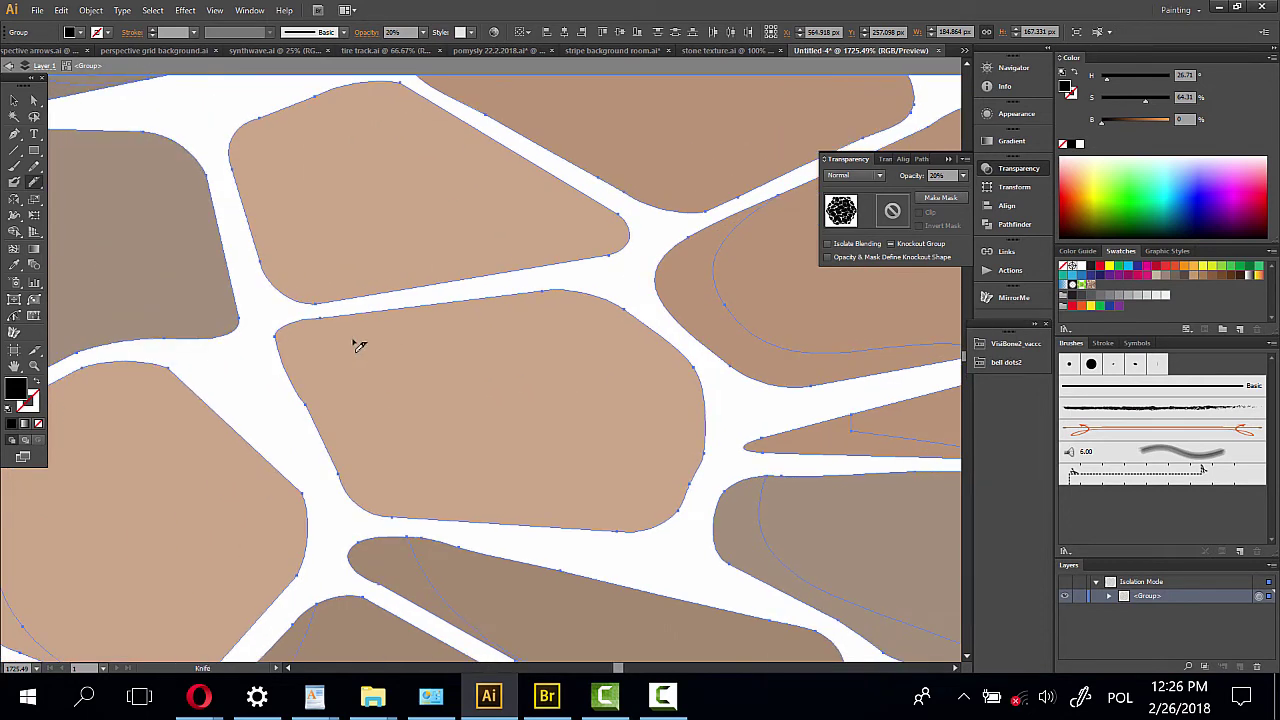
{"action": "left_click_drag", "start_coordinate": [325, 336], "coordinate": [680, 552]}
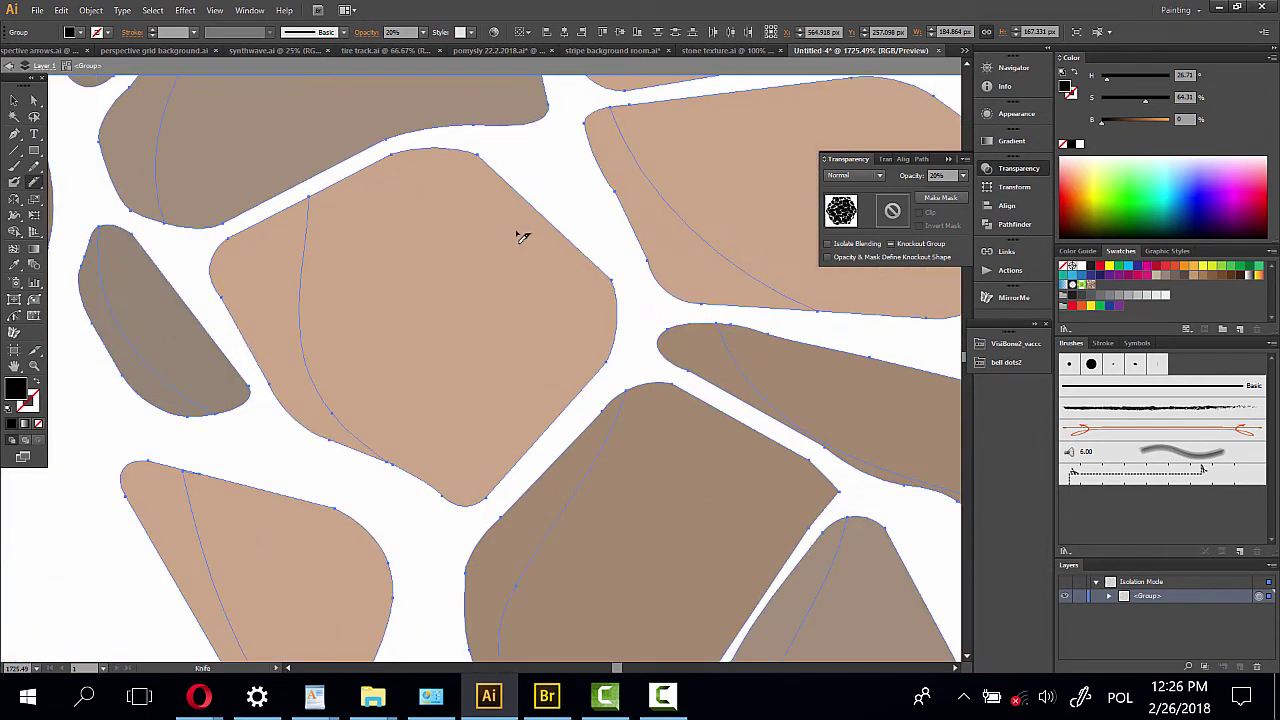
Cut facets along a stone's left and lower sides, then through the right stone
{"action": "left_click_drag", "start_coordinate": [626, 289], "coordinate": [373, 561]}
{"action": "mouse_move", "coordinate": [268, 291]}
{"action": "left_mouse_down"}
{"action": "mouse_move", "coordinate": [590, 472]}
{"action": "mouse_move", "coordinate": [680, 434]}
{"action": "mouse_move", "coordinate": [949, 400]}
{"action": "mouse_move", "coordinate": [591, 569]}
{"action": "mouse_move", "coordinate": [286, 502]}
{"action": "left_mouse_up"}
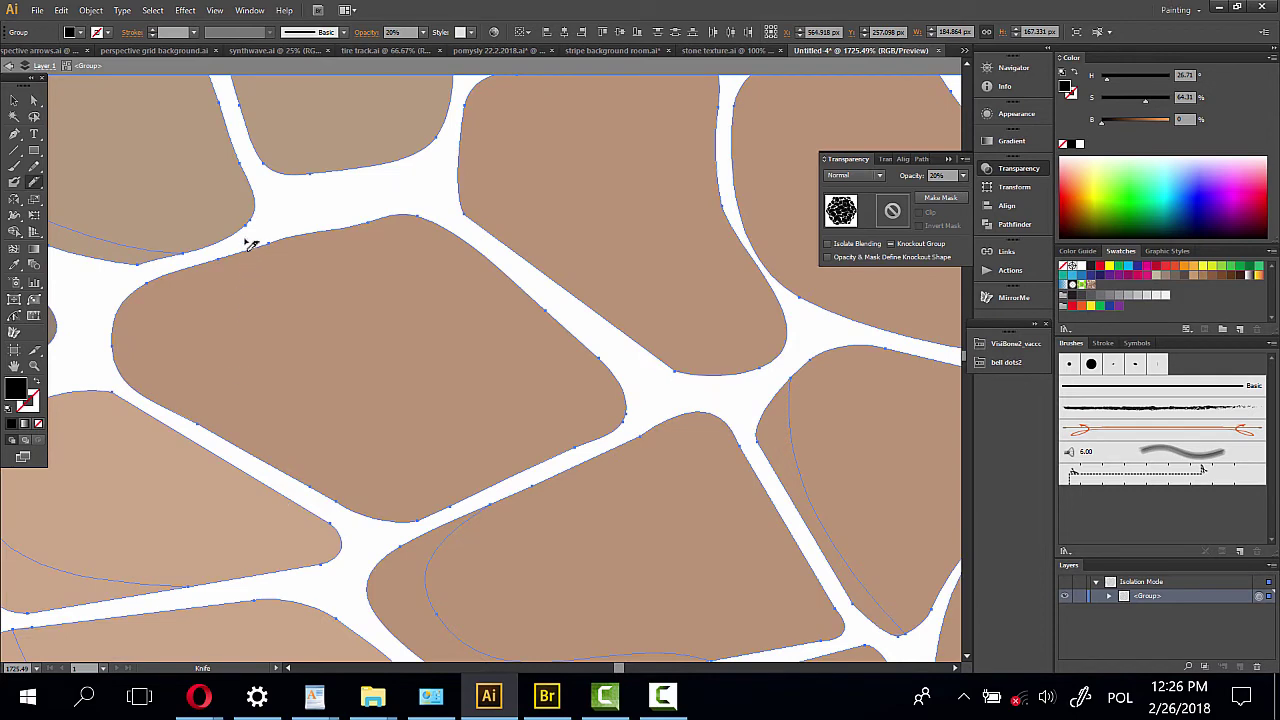
{"action": "mouse_move", "coordinate": [172, 381]}
{"action": "left_mouse_down"}
{"action": "mouse_move", "coordinate": [468, 451]}
{"action": "mouse_move", "coordinate": [571, 460]}
{"action": "left_mouse_up"}
{"action": "left_click_drag", "start_coordinate": [697, 375], "coordinate": [567, 540]}
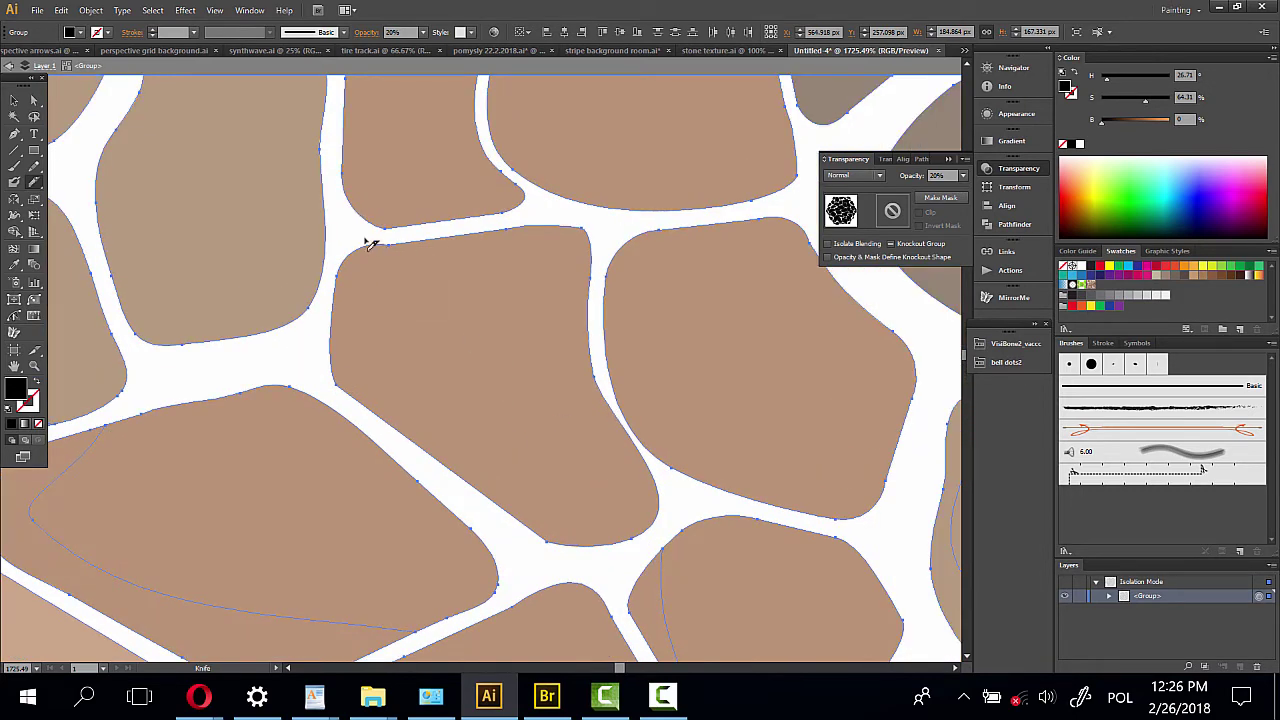
{"action": "left_click_drag", "start_coordinate": [370, 243], "coordinate": [718, 460]}
{"action": "left_click_drag", "start_coordinate": [691, 417], "coordinate": [573, 457]}
{"action": "left_click_drag", "start_coordinate": [540, 276], "coordinate": [790, 535]}
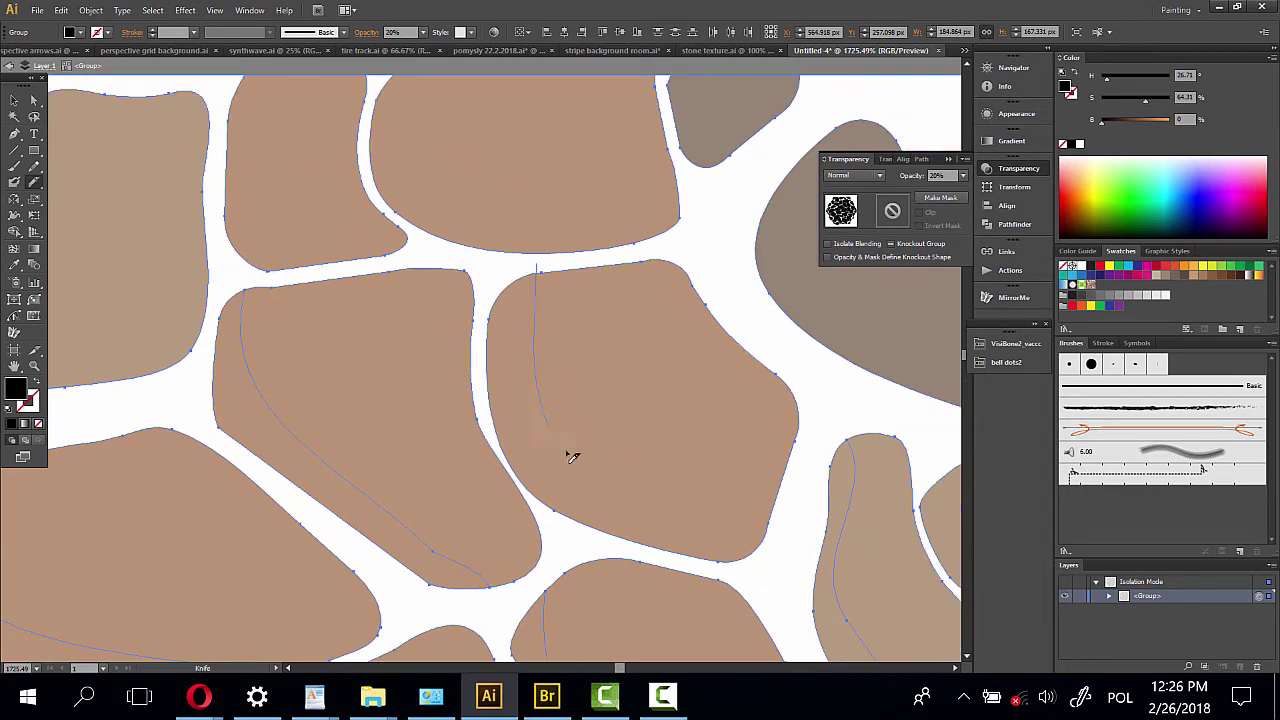
Finish a stone's bottom-edge cut and slice the small top, large central and top-right stones
{"action": "left_click_drag", "start_coordinate": [731, 396], "coordinate": [843, 500]}
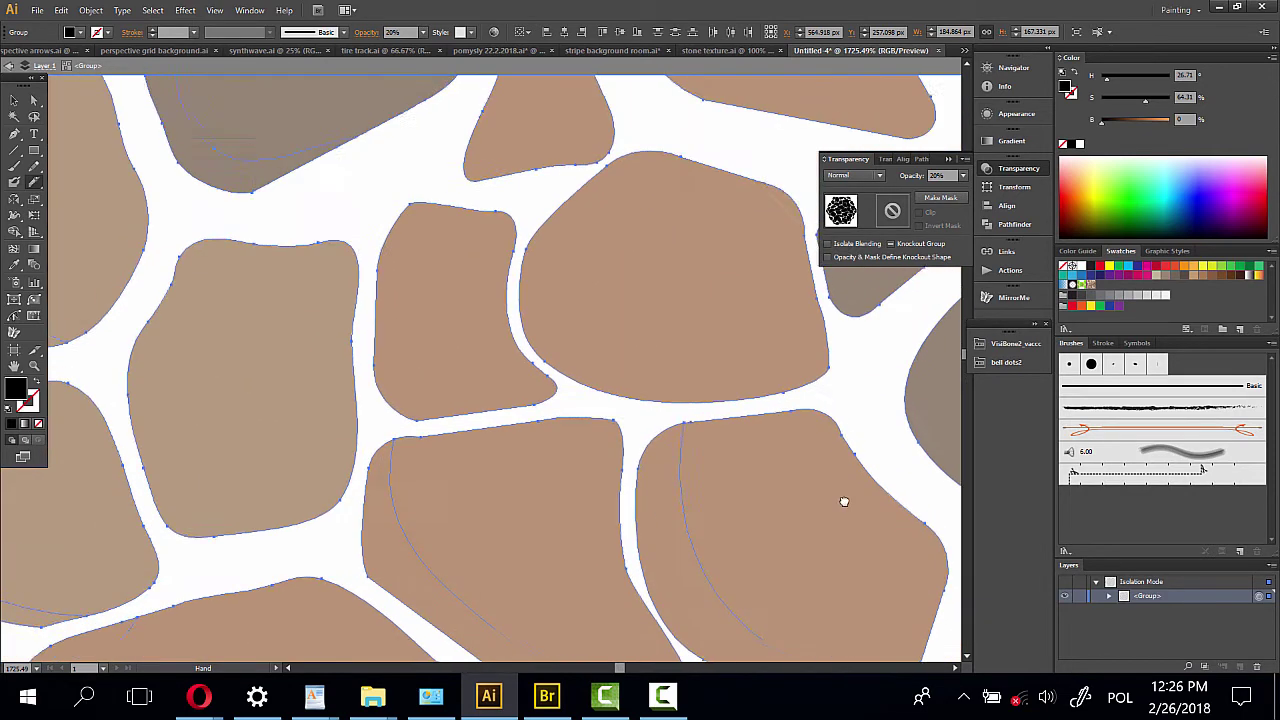
{"action": "mouse_move", "coordinate": [374, 191]}
{"action": "left_mouse_down"}
{"action": "mouse_move", "coordinate": [371, 289]}
{"action": "mouse_move", "coordinate": [632, 176]}
{"action": "mouse_move", "coordinate": [480, 166]}
{"action": "mouse_move", "coordinate": [521, 448]}
{"action": "mouse_move", "coordinate": [608, 491]}
{"action": "left_mouse_up"}
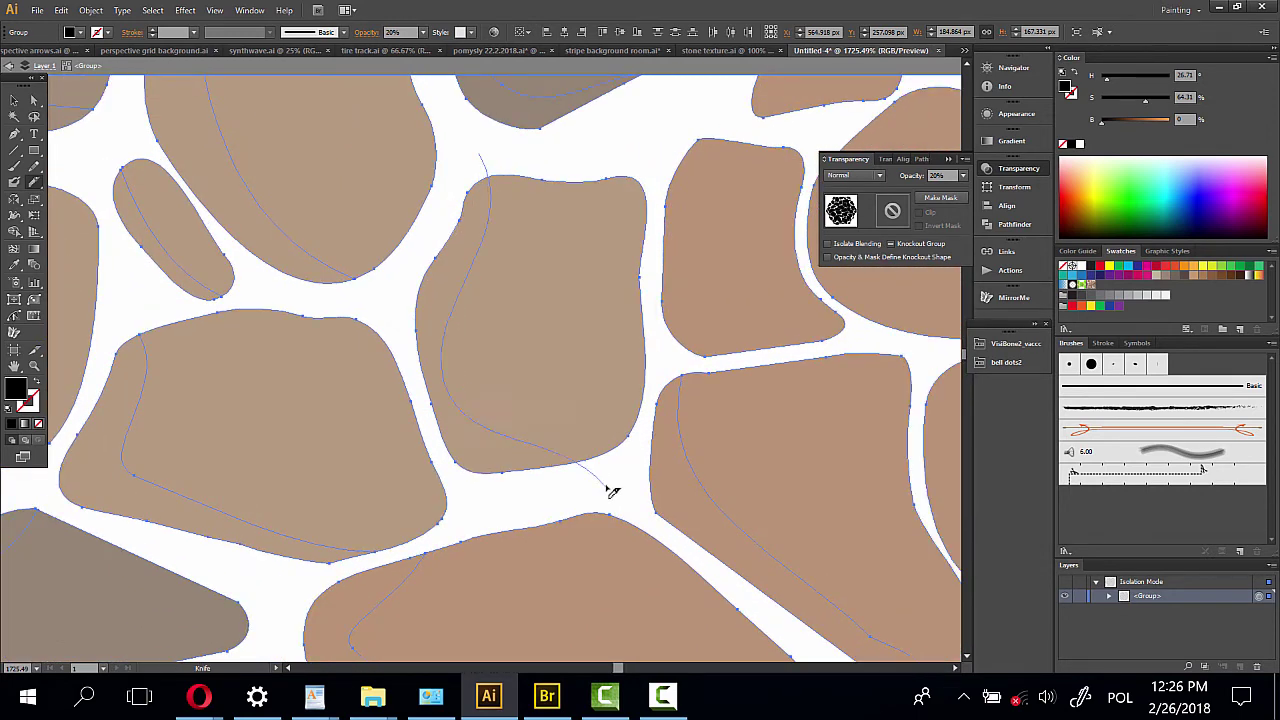
{"action": "left_click_drag", "start_coordinate": [698, 378], "coordinate": [474, 462]}
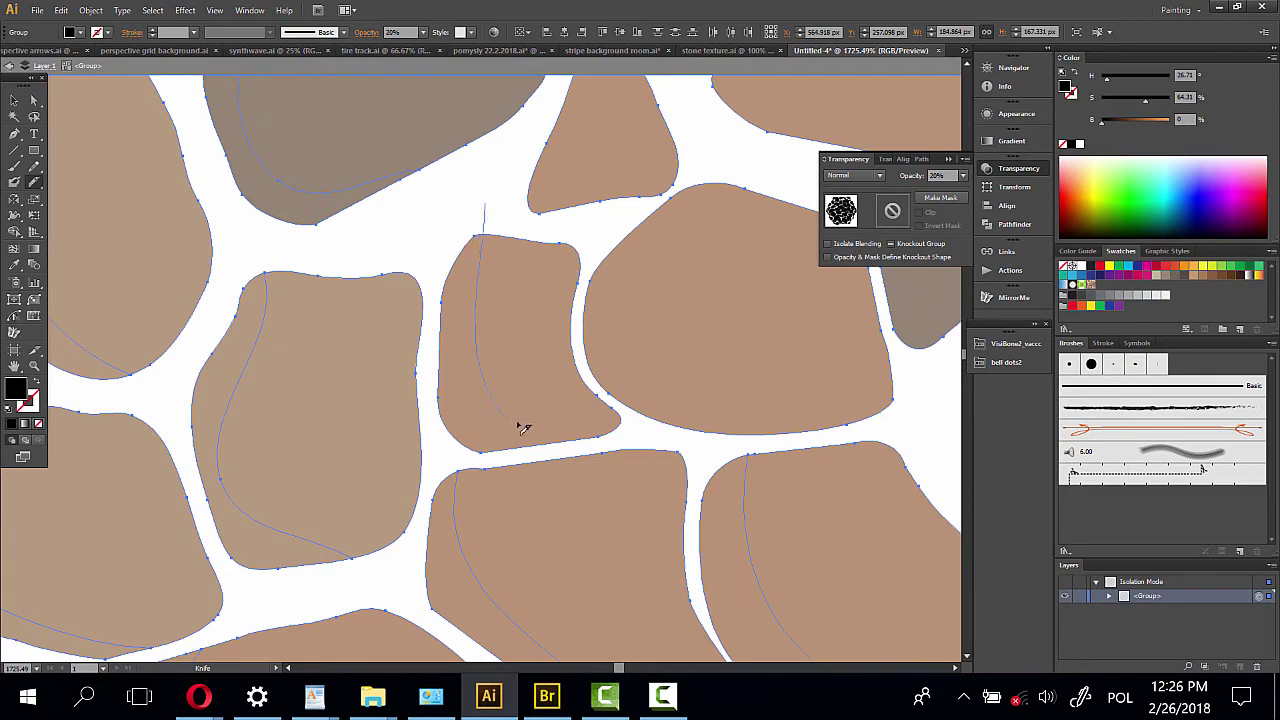
{"action": "mouse_move", "coordinate": [478, 328]}
{"action": "left_mouse_down"}
{"action": "mouse_move", "coordinate": [669, 429]}
{"action": "mouse_move", "coordinate": [430, 198]}
{"action": "left_mouse_up"}
{"action": "mouse_move", "coordinate": [449, 140]}
{"action": "left_mouse_down"}
{"action": "mouse_move", "coordinate": [471, 186]}
{"action": "mouse_move", "coordinate": [440, 280]}
{"action": "mouse_move", "coordinate": [528, 326]}
{"action": "left_mouse_up"}
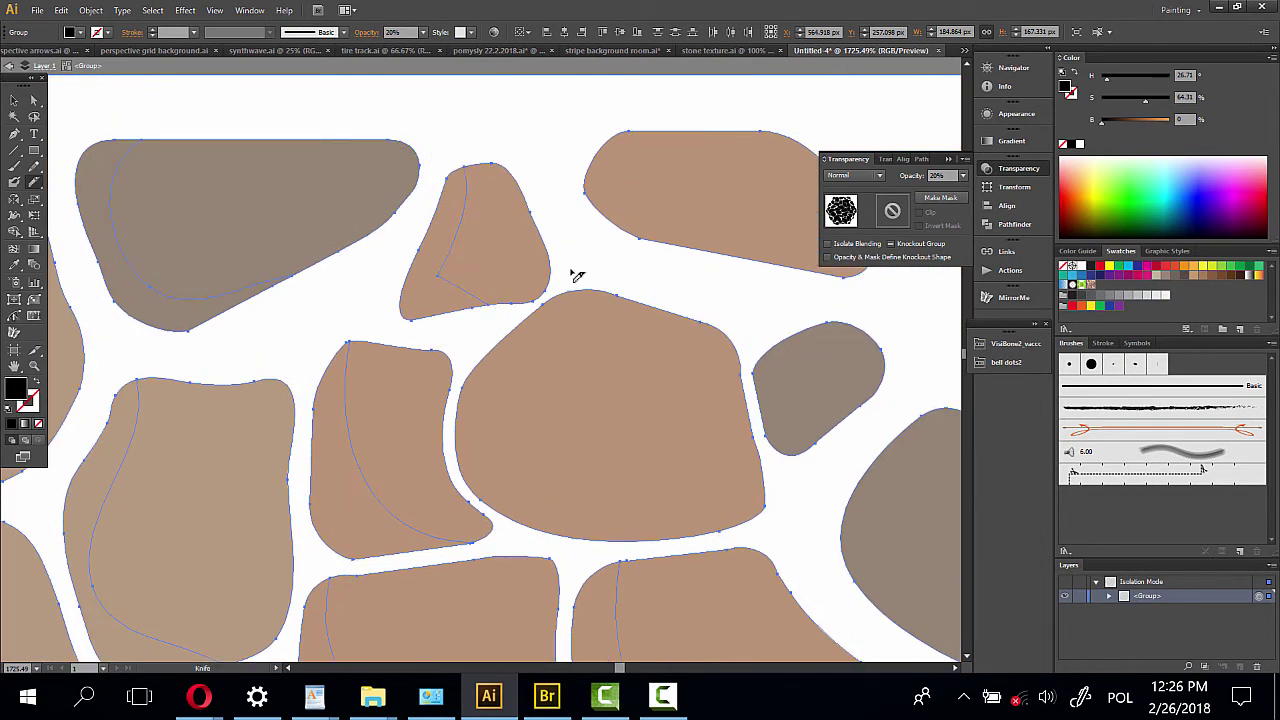
{"action": "mouse_move", "coordinate": [577, 275]}
{"action": "left_mouse_down"}
{"action": "mouse_move", "coordinate": [506, 409]}
{"action": "mouse_move", "coordinate": [623, 531]}
{"action": "mouse_move", "coordinate": [758, 537]}
{"action": "left_mouse_up"}
{"action": "mouse_move", "coordinate": [672, 116]}
{"action": "left_mouse_down"}
{"action": "mouse_move", "coordinate": [623, 145]}
{"action": "mouse_move", "coordinate": [743, 249]}
{"action": "mouse_move", "coordinate": [863, 303]}
{"action": "left_mouse_up"}
Cut a facet inside the grey triangular stone and review the cut stones
{"action": "scroll", "coordinate": [857, 449], "scroll_direction": "down", "scroll_amount": 5}
{"action": "scroll", "coordinate": [857, 449], "scroll_direction": "right", "scroll_amount": 8}
{"action": "mouse_move", "coordinate": [556, 177]}
{"action": "left_mouse_down"}
{"action": "mouse_move", "coordinate": [477, 314]}
{"action": "mouse_move", "coordinate": [660, 486]}
{"action": "left_mouse_up"}
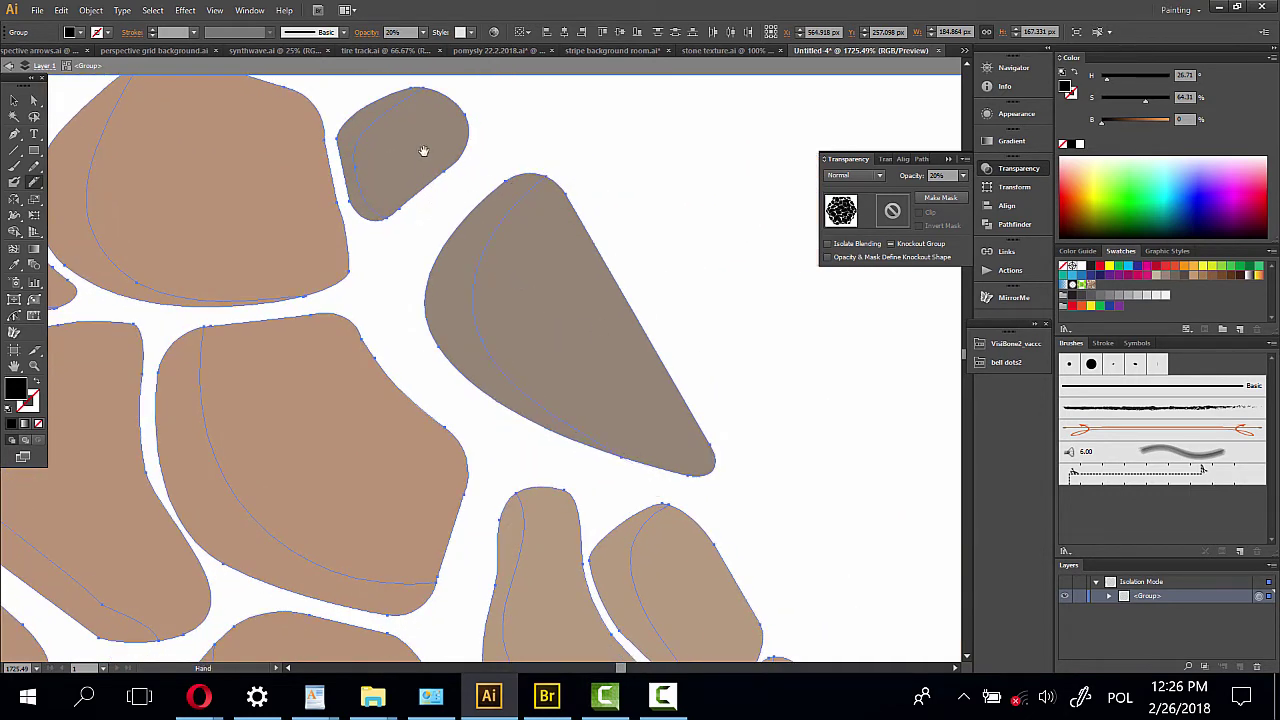
{"action": "mouse_move", "coordinate": [367, 218]}
{"action": "left_mouse_down"}
{"action": "mouse_move", "coordinate": [677, 428]}
{"action": "mouse_move", "coordinate": [686, 246]}
{"action": "left_mouse_up"}
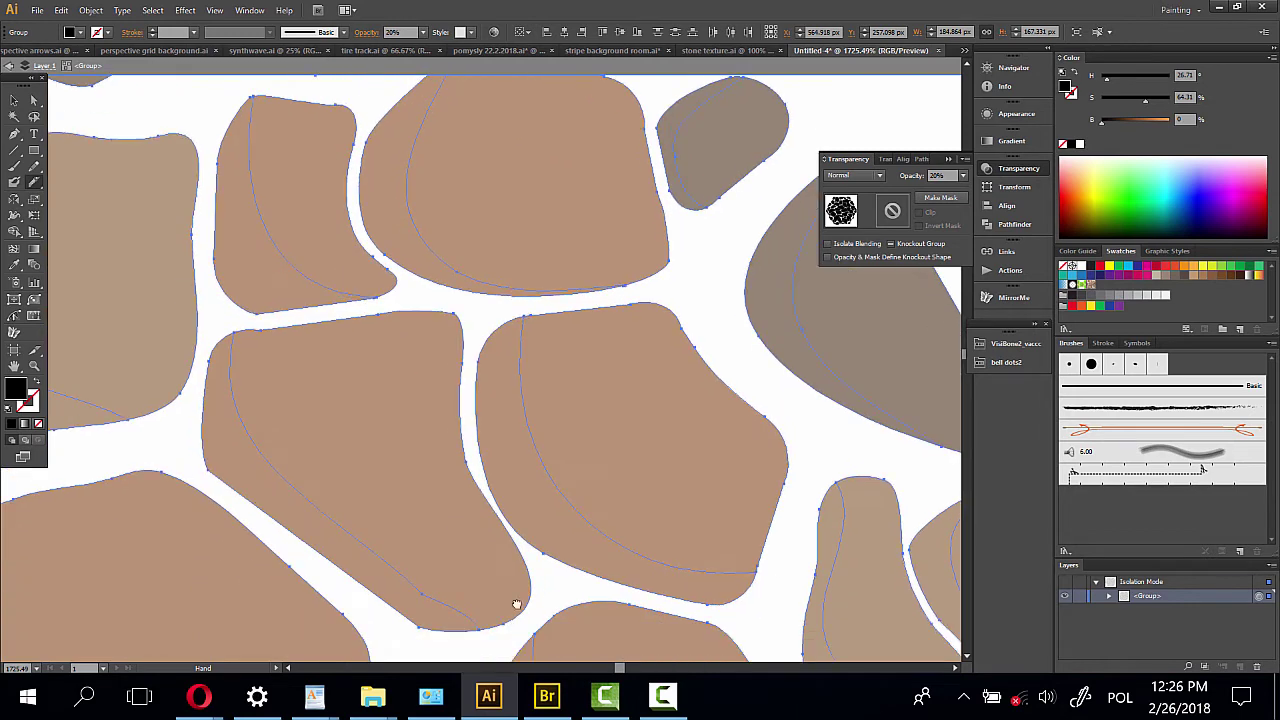
{"action": "mouse_move", "coordinate": [517, 606]}
{"action": "left_mouse_down"}
{"action": "mouse_move", "coordinate": [439, 374]}
{"action": "mouse_move", "coordinate": [591, 480]}
{"action": "mouse_move", "coordinate": [517, 423]}
{"action": "mouse_move", "coordinate": [431, 294]}
{"action": "mouse_move", "coordinate": [289, 366]}
{"action": "mouse_move", "coordinate": [323, 354]}
{"action": "mouse_move", "coordinate": [354, 380]}
{"action": "mouse_move", "coordinate": [931, 337]}
{"action": "left_mouse_up"}
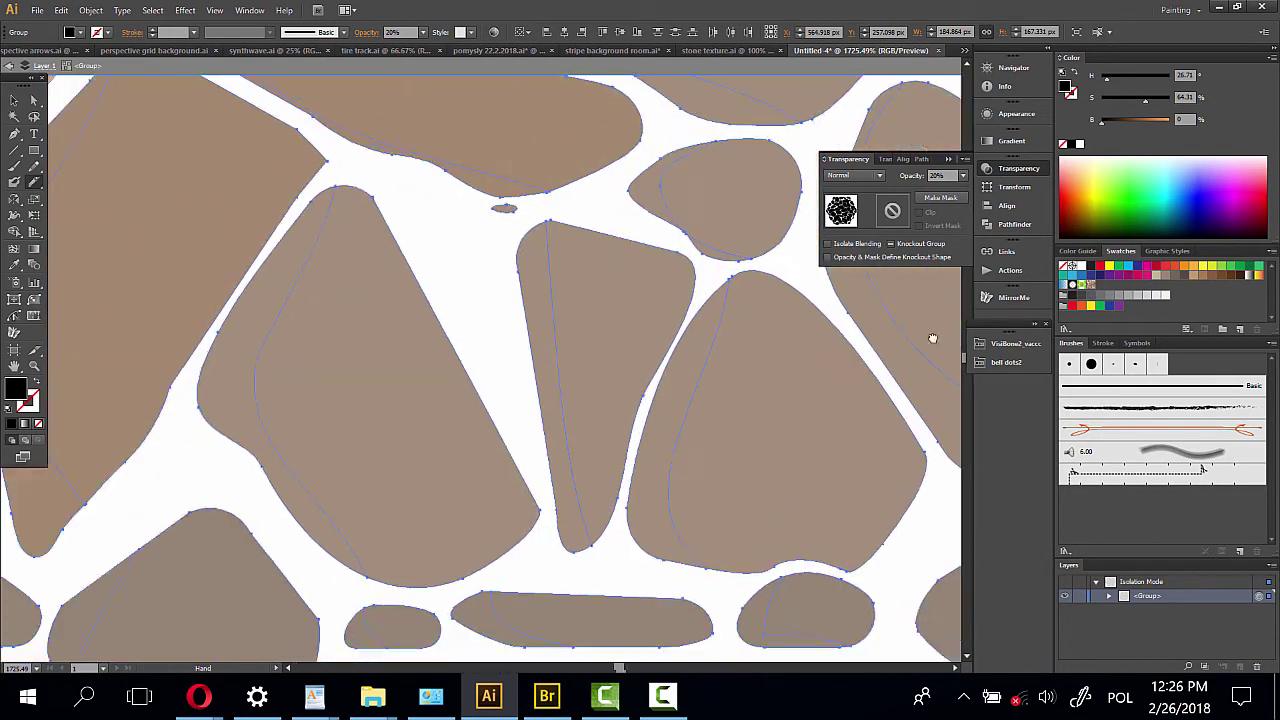
{"action": "mouse_move", "coordinate": [497, 285]}
{"action": "left_mouse_down"}
{"action": "mouse_move", "coordinate": [626, 249]}
{"action": "mouse_move", "coordinate": [415, 357]}
{"action": "left_mouse_up"}
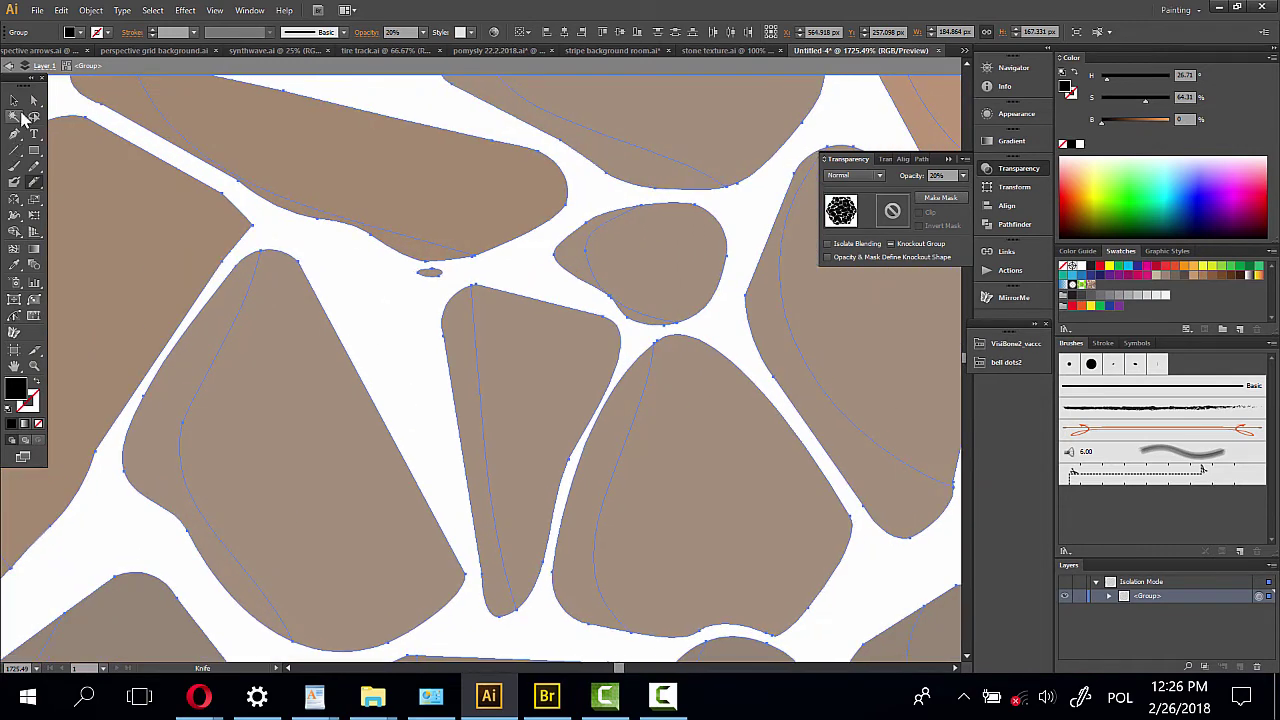
With the Selection tool, check the small stray blob between stones, then deselect it
{"action": "left_click", "coordinate": [12, 103]}
{"action": "left_click", "coordinate": [384, 338]}
{"action": "left_click", "coordinate": [430, 272]}
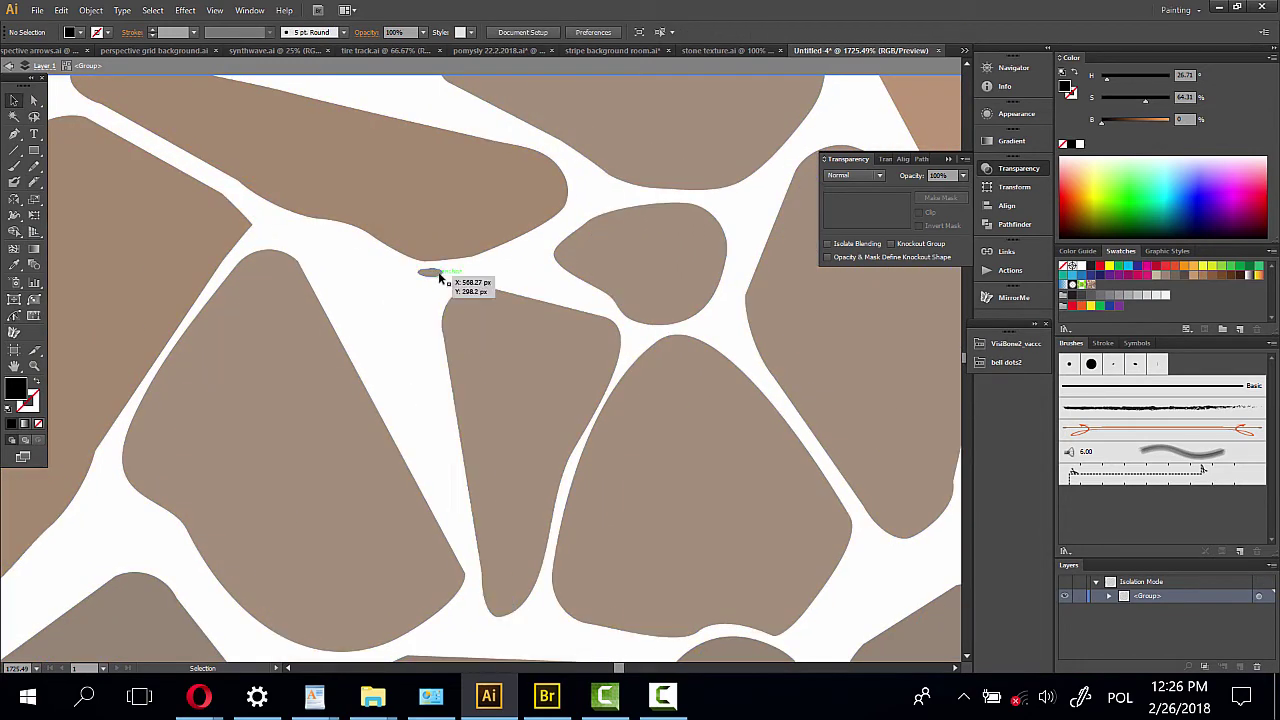
{"action": "left_click", "coordinate": [400, 315]}
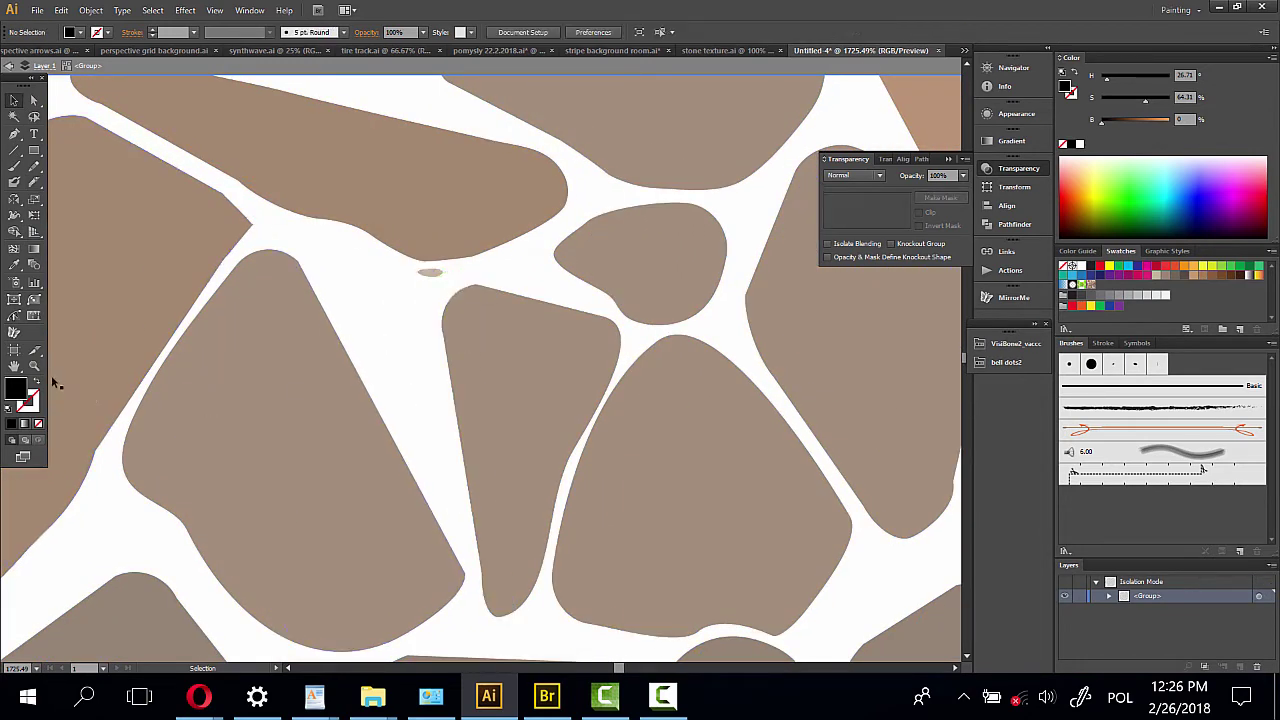
Zoom out to the whole hexagon, select all pieces and reposition the cluster in view
{"action": "left_click", "coordinate": [33, 365]}
{"action": "left_click", "coordinate": [579, 362], "text": "alt"}
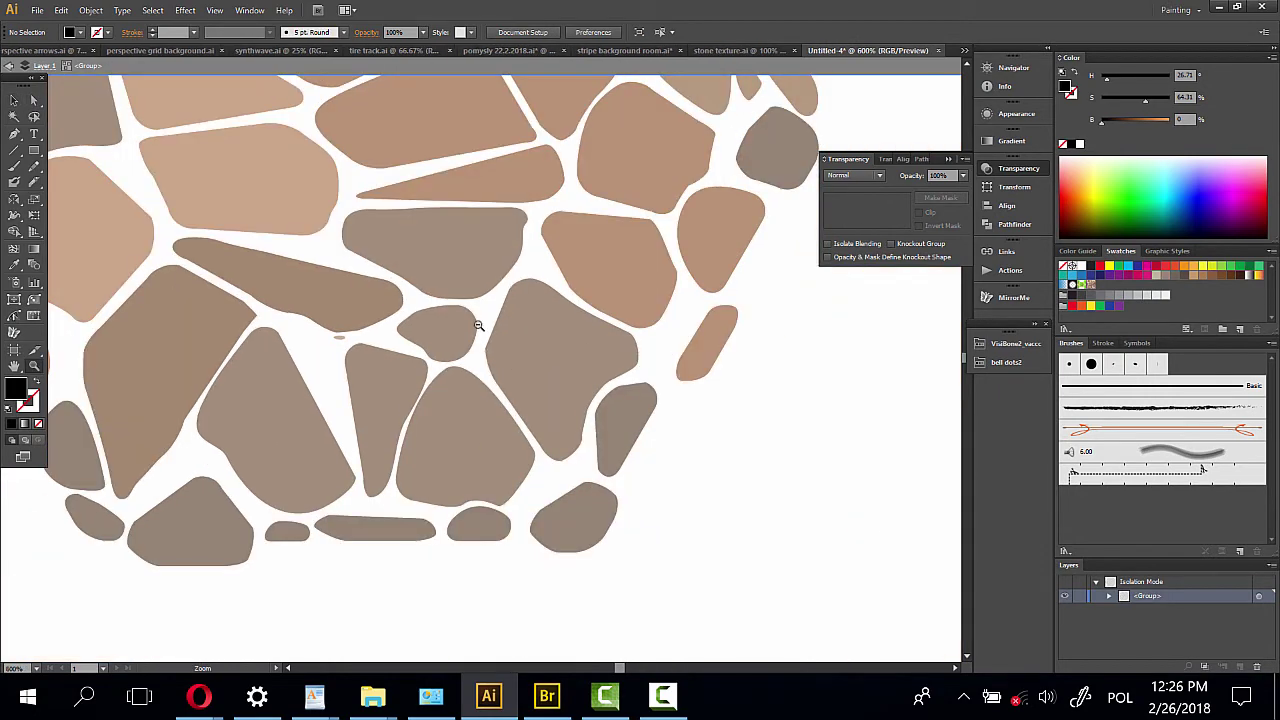
{"action": "left_click", "coordinate": [478, 325], "text": "alt"}
{"action": "left_click", "coordinate": [557, 414], "text": "alt"}
{"action": "key", "text": "ctrl+a"}
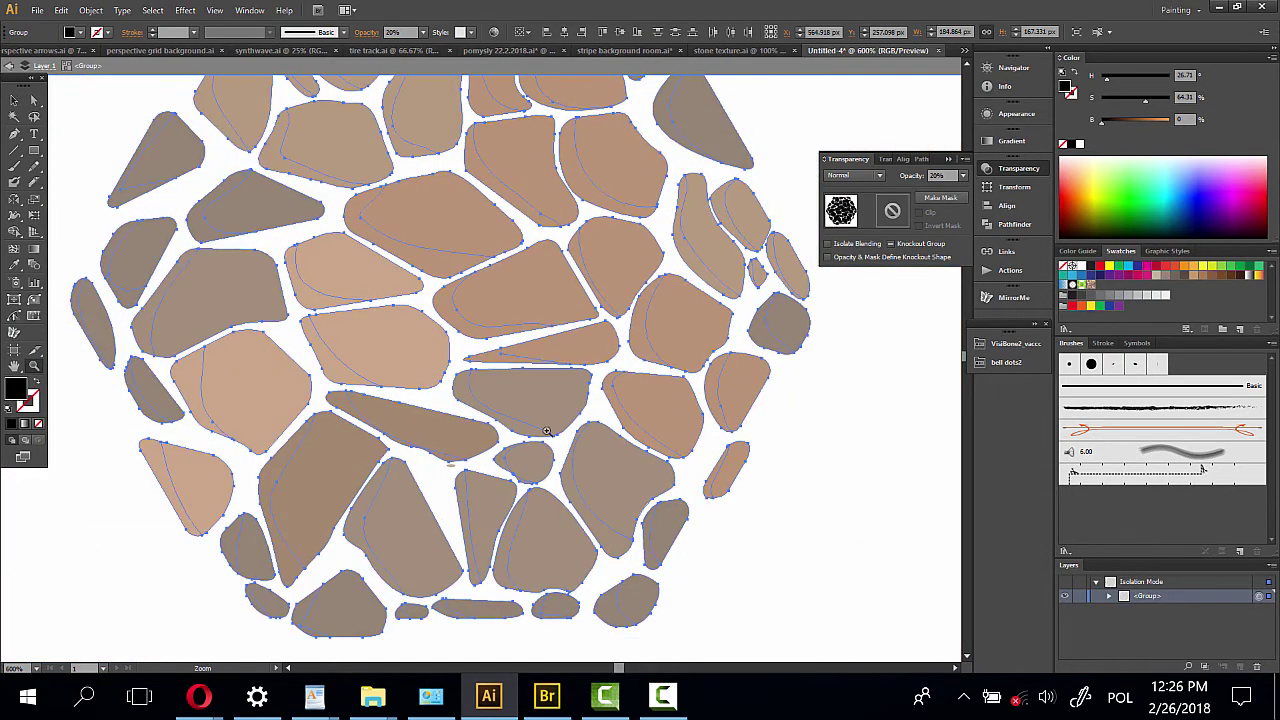
{"action": "mouse_move", "coordinate": [512, 381]}
{"action": "left_mouse_down"}
{"action": "mouse_move", "coordinate": [372, 348]}
{"action": "mouse_move", "coordinate": [420, 337]}
{"action": "mouse_move", "coordinate": [688, 369]}
{"action": "mouse_move", "coordinate": [491, 467]}
{"action": "mouse_move", "coordinate": [557, 571]}
{"action": "mouse_move", "coordinate": [536, 475]}
{"action": "left_mouse_up"}
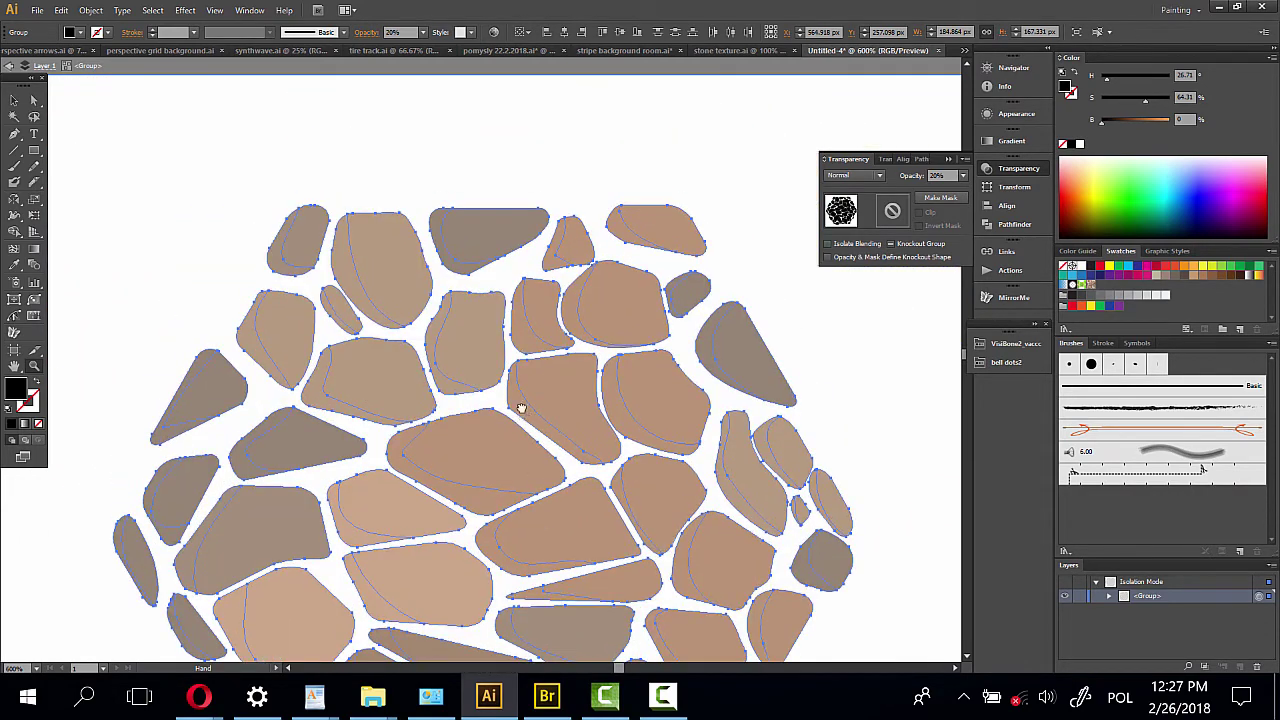
{"action": "left_click_drag", "start_coordinate": [523, 409], "coordinate": [510, 377]}
Deselect everything and start selecting the upper stones' top-face pieces
{"action": "left_click", "coordinate": [33, 105]}
{"action": "key", "text": "ctrl+shift+a"}
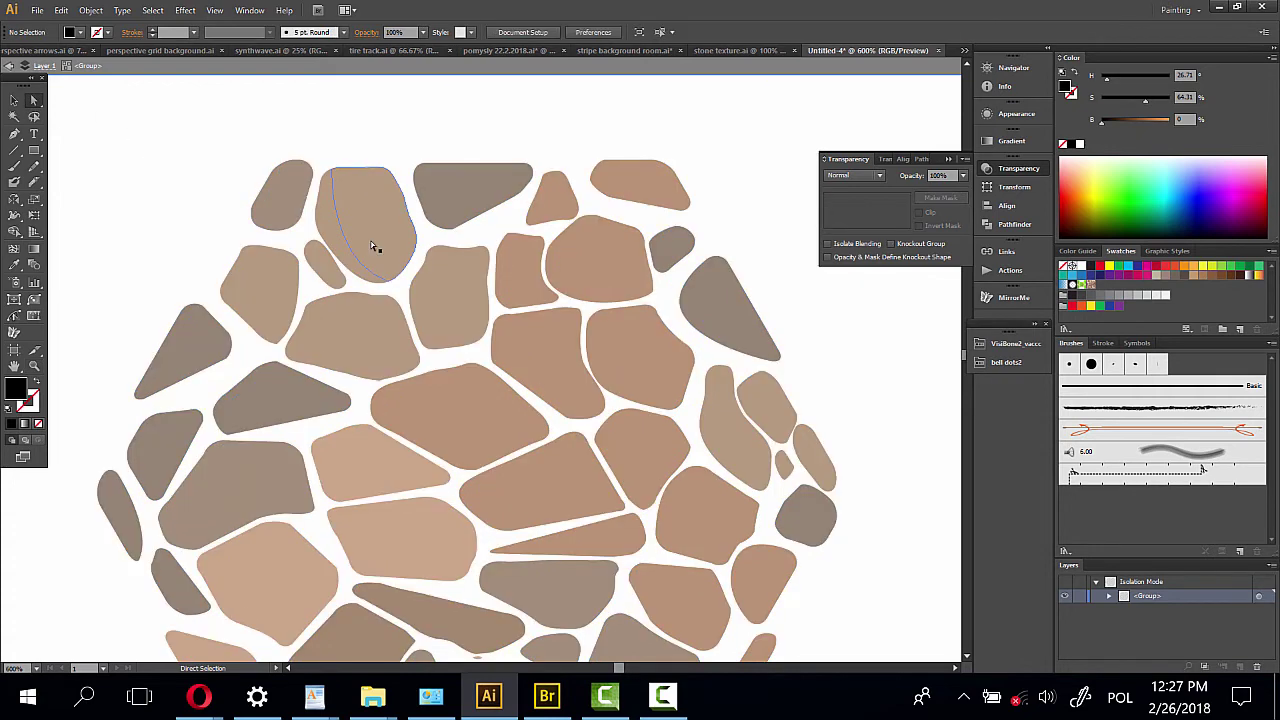
{"action": "left_click", "coordinate": [291, 183]}
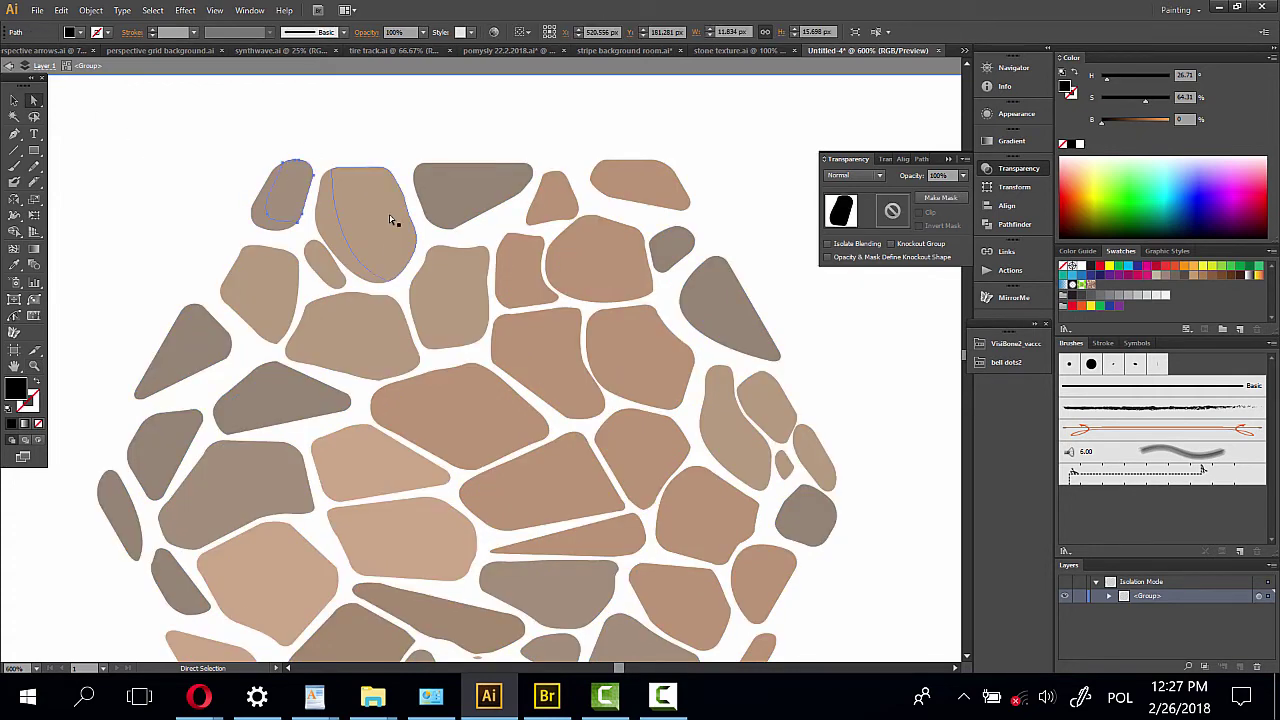
{"action": "left_click", "coordinate": [391, 220], "text": "shift"}
{"action": "left_click", "coordinate": [466, 194], "text": "shift"}
{"action": "left_click", "coordinate": [640, 181], "text": "shift"}
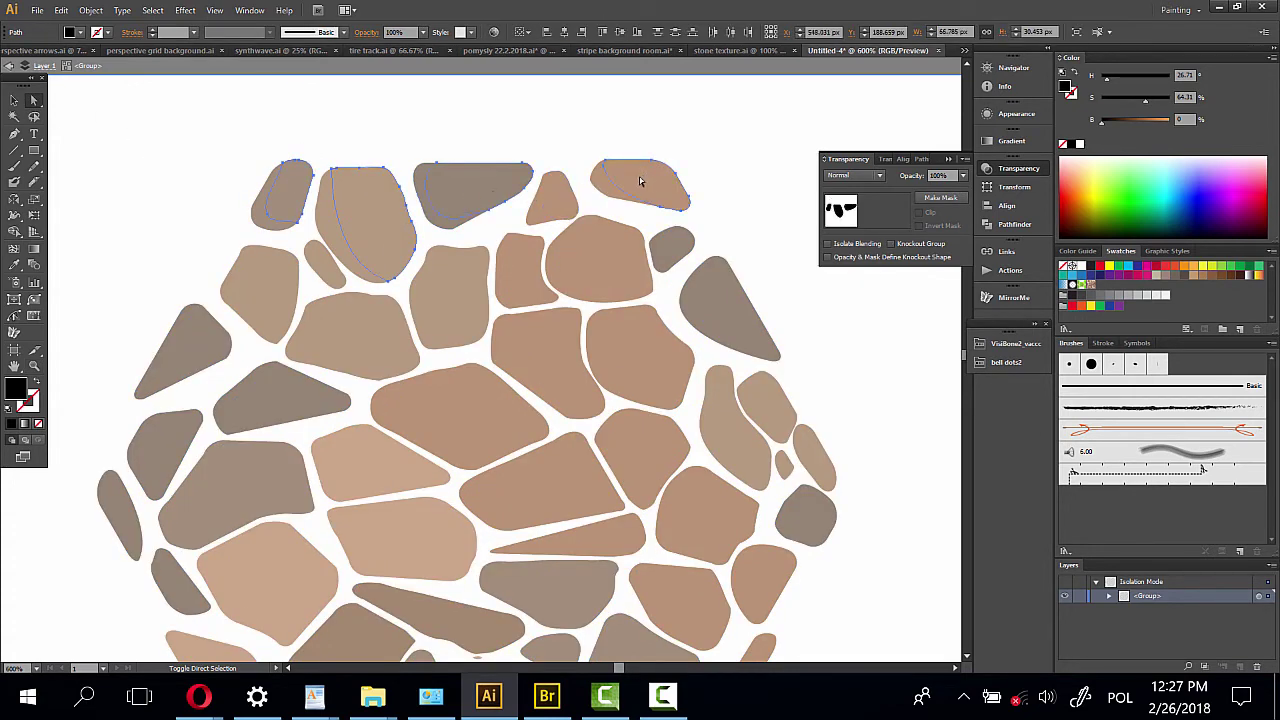
Add the upper-right stones' top faces, undoing an accidental move
{"action": "left_click", "coordinate": [567, 204], "text": "shift"}
{"action": "left_click", "coordinate": [612, 273], "text": "shift"}
{"action": "left_click", "coordinate": [685, 251], "text": "shift"}
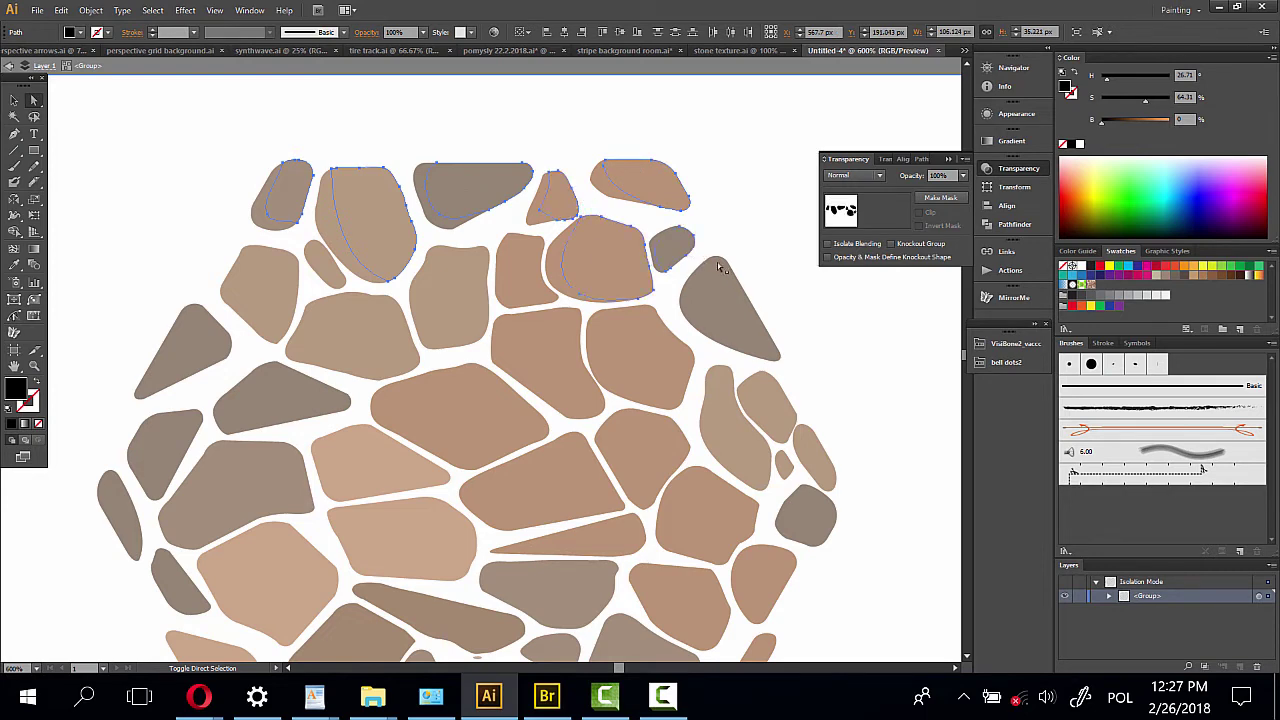
{"action": "left_click", "coordinate": [732, 292], "text": "shift"}
{"action": "left_click", "coordinate": [655, 357], "text": "shift"}
{"action": "left_click_drag", "start_coordinate": [655, 357], "coordinate": [663, 351]}
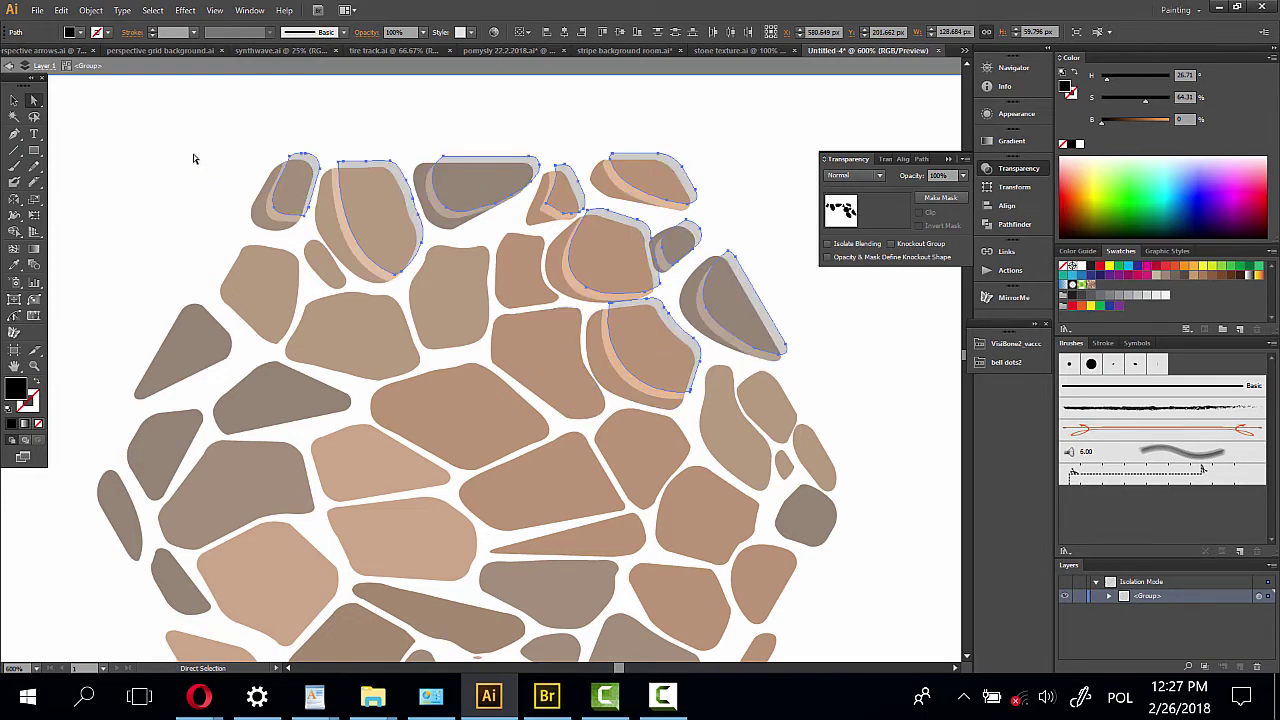
{"action": "left_click", "coordinate": [61, 10]}
Add the central and left-side stones' top faces to the selection
{"action": "left_click", "coordinate": [336, 225], "text": "shift"}
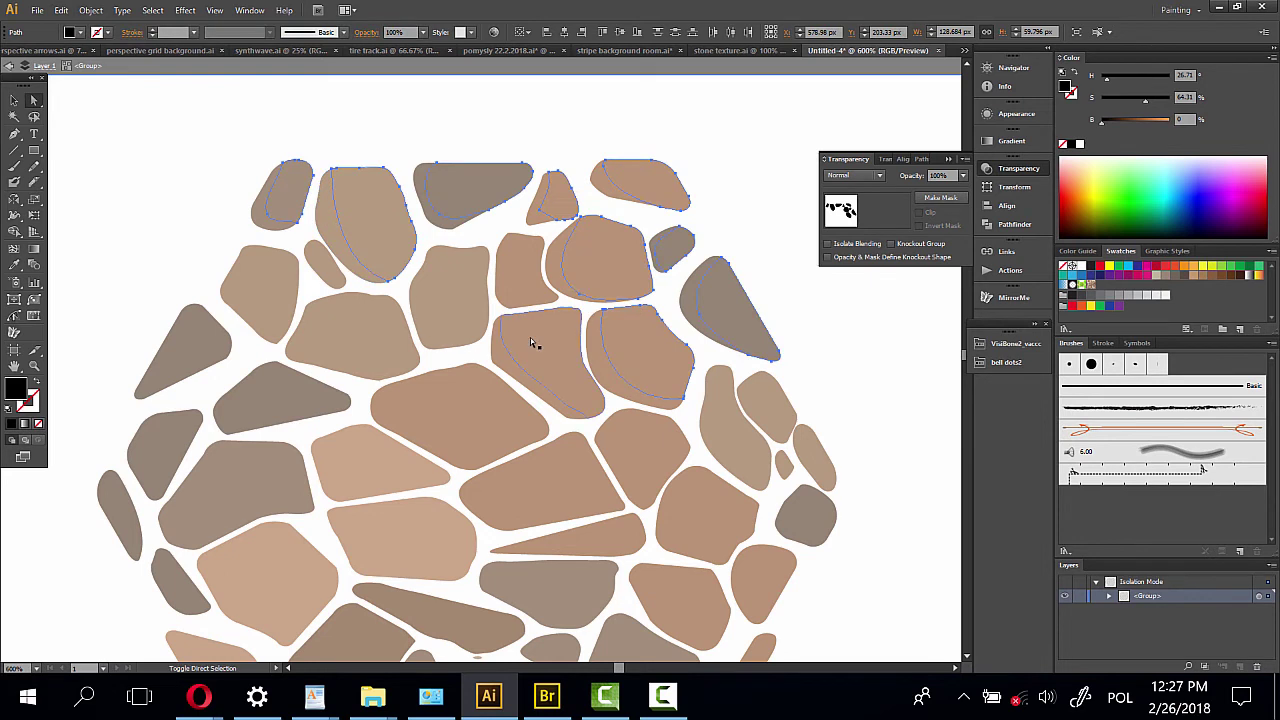
{"action": "left_click", "coordinate": [534, 286], "text": "shift"}
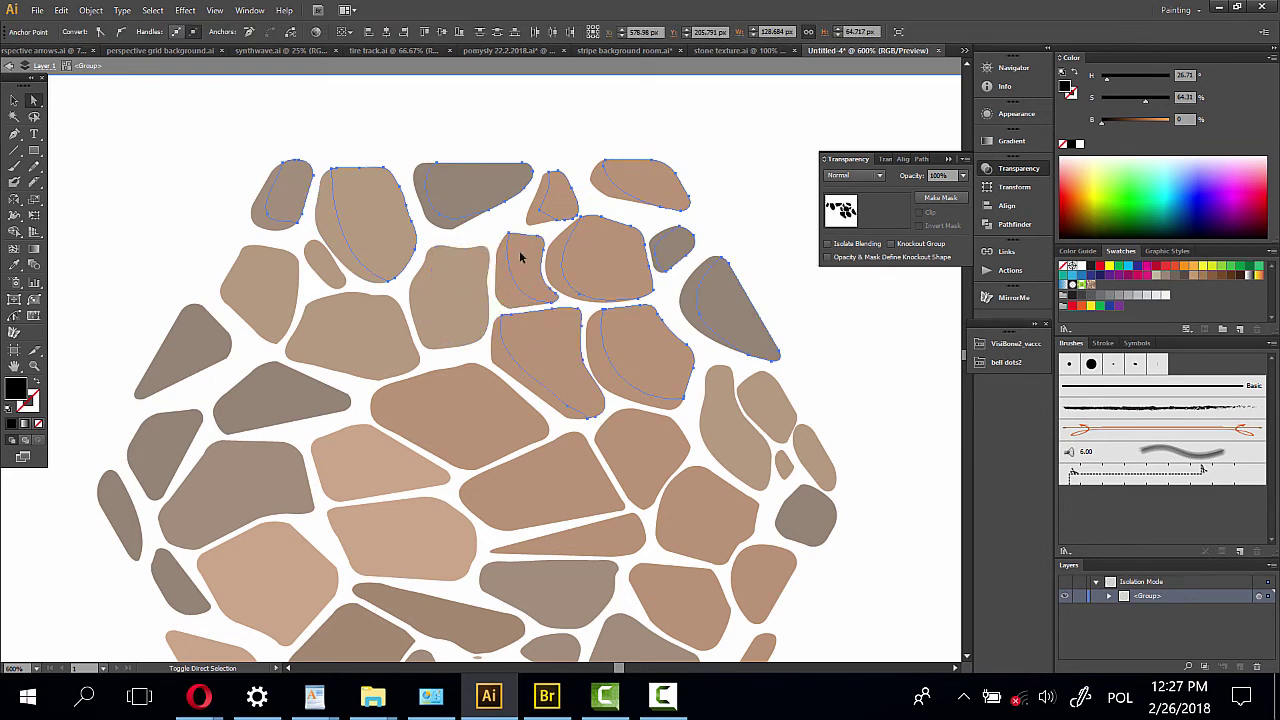
{"action": "left_click", "coordinate": [465, 296], "text": "shift"}
{"action": "left_click", "coordinate": [365, 331], "text": "shift"}
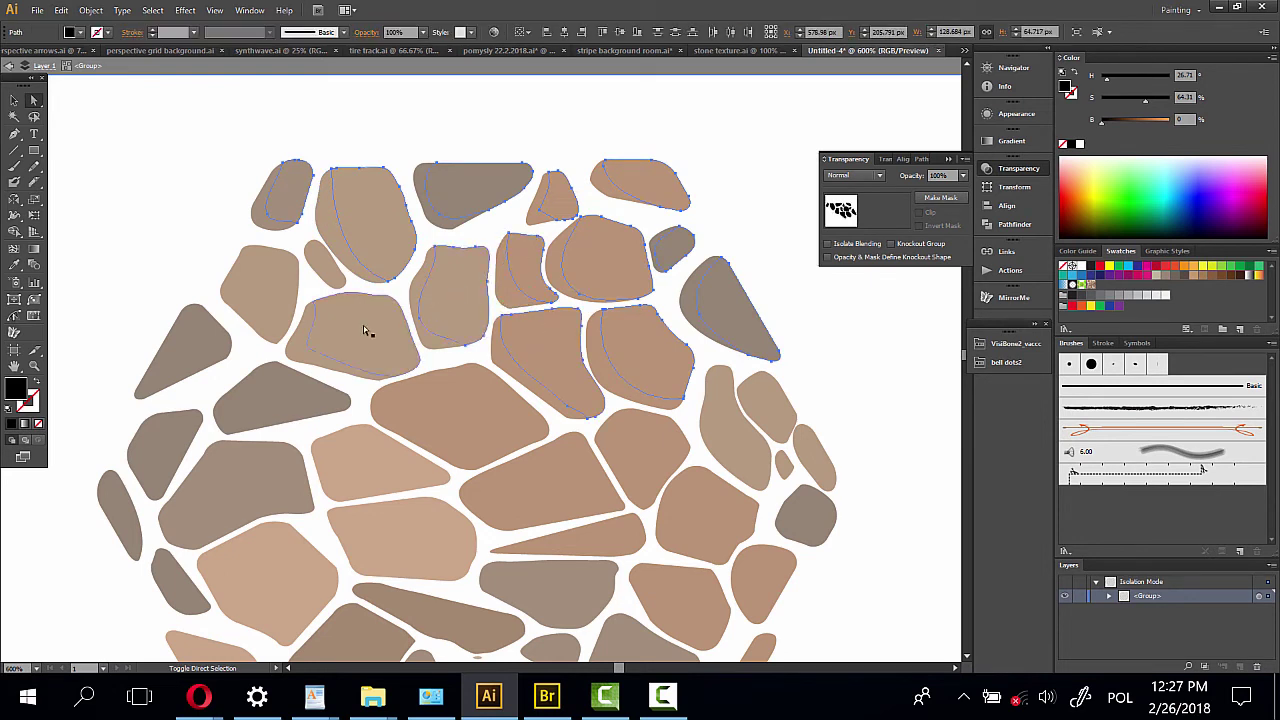
{"action": "left_click", "coordinate": [325, 265], "text": "shift"}
{"action": "left_click", "coordinate": [260, 280], "text": "shift"}
{"action": "left_click", "coordinate": [203, 336], "text": "shift"}
{"action": "left_click", "coordinate": [267, 381], "text": "shift"}
Add the far-left, lower-left and central stones' top faces
{"action": "left_click", "coordinate": [175, 438], "text": "shift"}
{"action": "left_click", "coordinate": [119, 512], "text": "shift"}
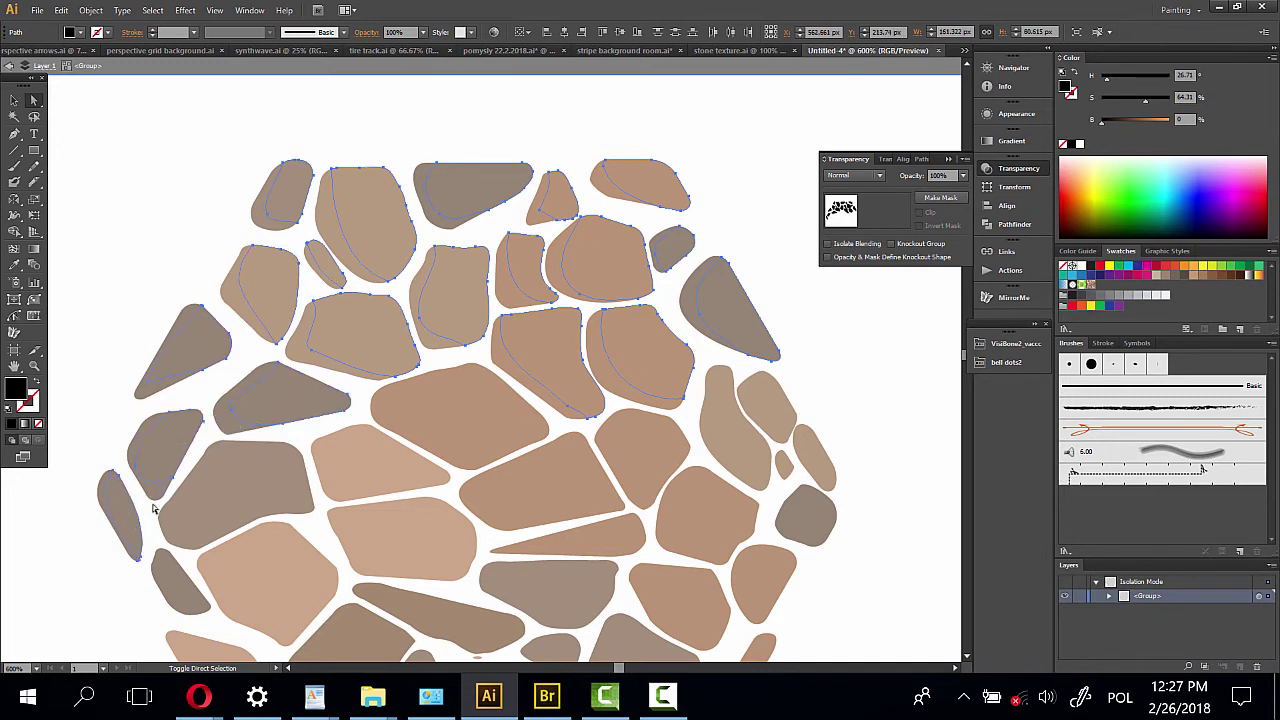
{"action": "left_click", "coordinate": [249, 483], "text": "shift"}
{"action": "left_click", "coordinate": [187, 588], "text": "shift"}
{"action": "left_click", "coordinate": [295, 572], "text": "shift"}
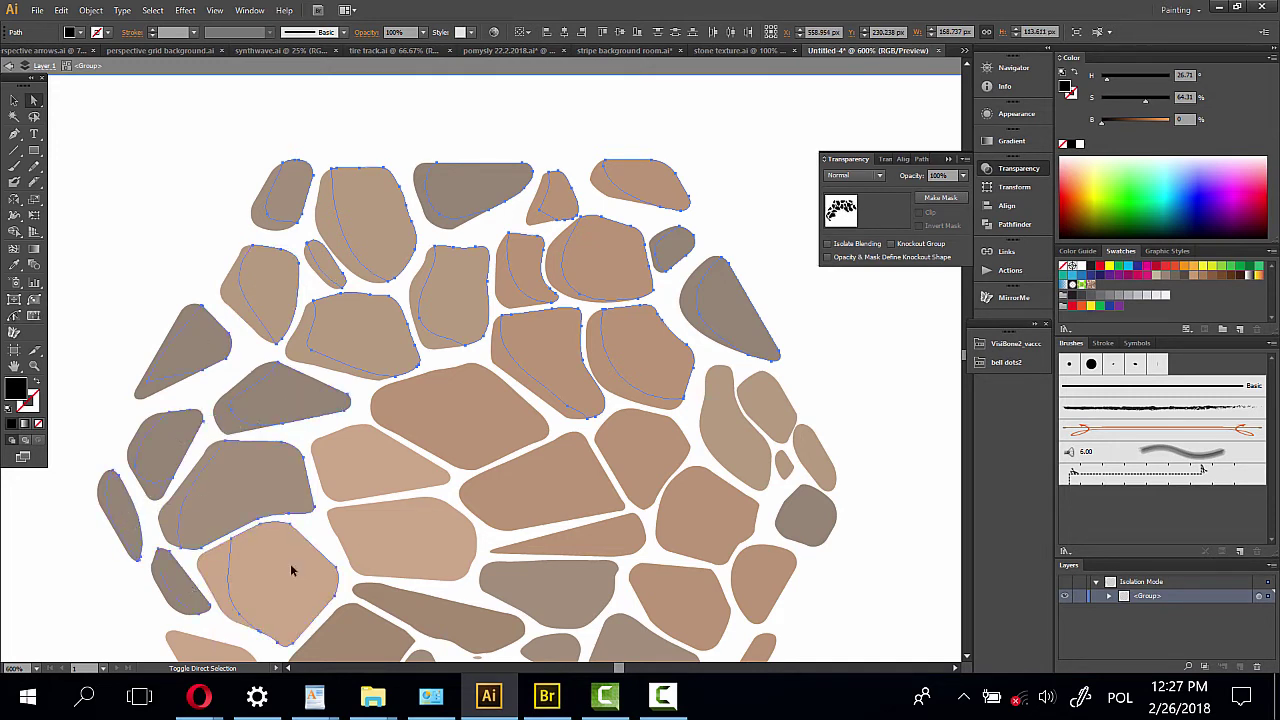
{"action": "left_click", "coordinate": [386, 452], "text": "shift"}
{"action": "left_click", "coordinate": [459, 424], "text": "shift"}
{"action": "left_click", "coordinate": [558, 474], "text": "shift"}
Add the right-side, small upper-right and lower-right stones' top faces
{"action": "scroll", "coordinate": [714, 423], "scroll_direction": "down", "scroll_amount": 3}
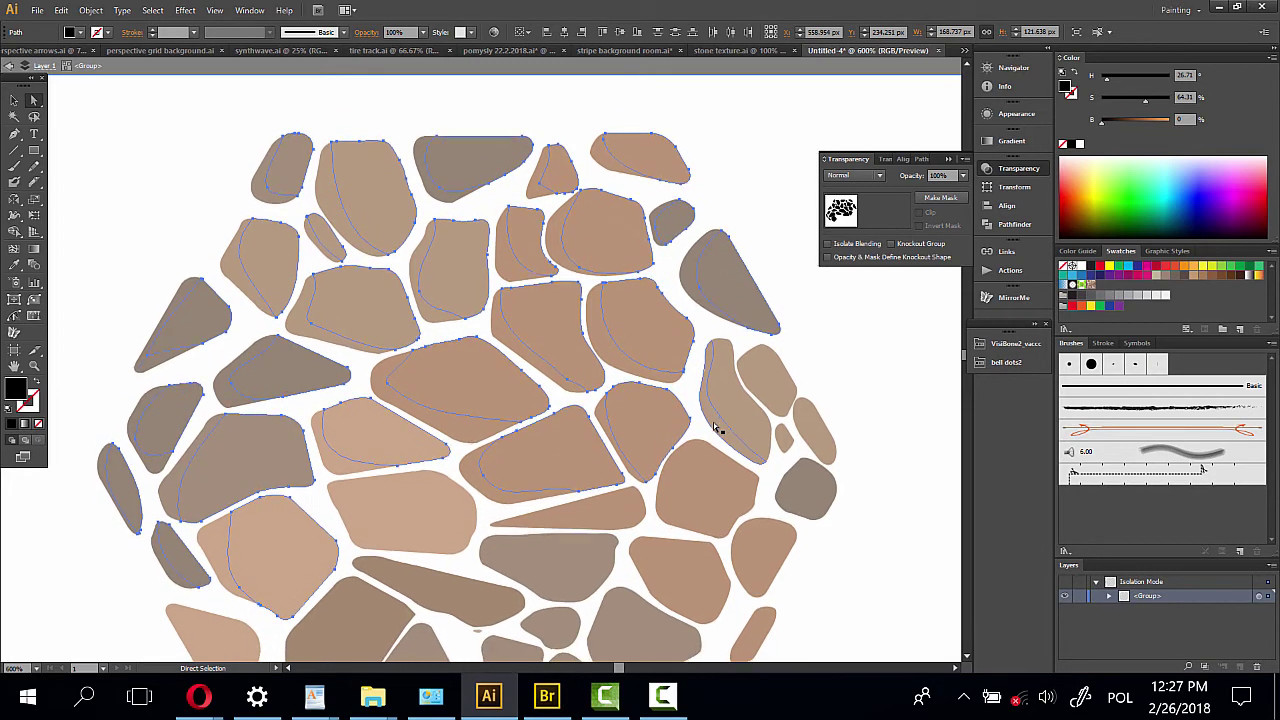
{"action": "left_click", "coordinate": [716, 428], "text": "shift"}
{"action": "scroll", "coordinate": [714, 428], "scroll_direction": "down", "scroll_amount": 2}
{"action": "scroll", "coordinate": [714, 428], "scroll_direction": "down", "scroll_amount": 1}
{"action": "left_click", "coordinate": [746, 323], "text": "shift"}
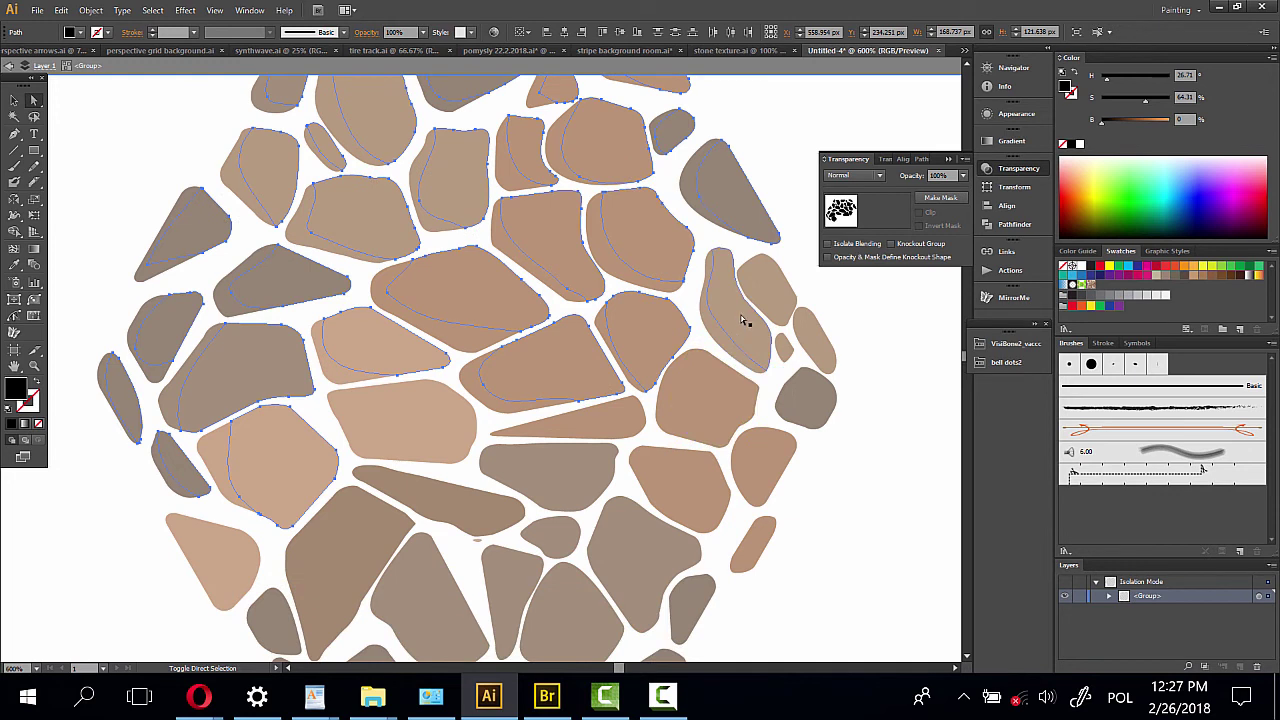
{"action": "left_click", "coordinate": [763, 291], "text": "shift"}
{"action": "left_click", "coordinate": [800, 325], "text": "shift"}
{"action": "left_click", "coordinate": [819, 414], "text": "shift"}
{"action": "left_click", "coordinate": [822, 397], "text": "shift"}
{"action": "left_click", "coordinate": [718, 384], "text": "shift"}
{"action": "left_click", "coordinate": [768, 532], "text": "shift"}
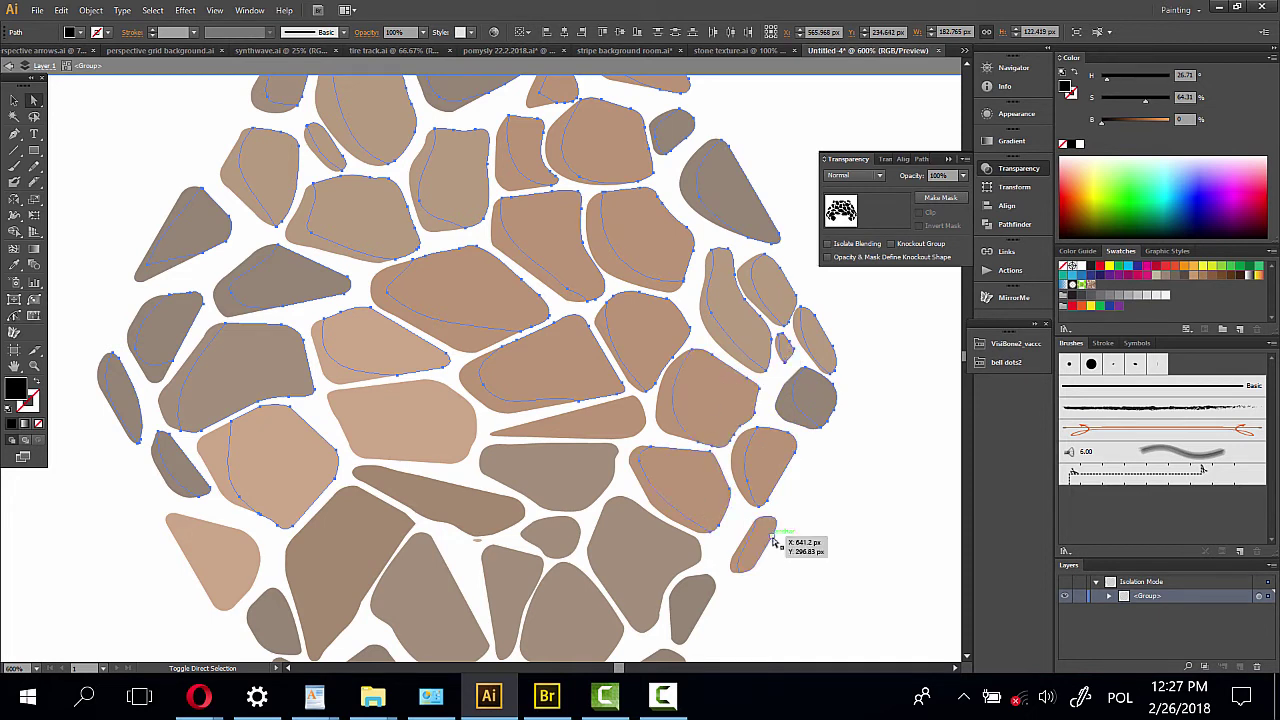
Add the large central stone and light lower-left stone top faces
{"action": "left_click", "coordinate": [378, 405], "text": "shift"}
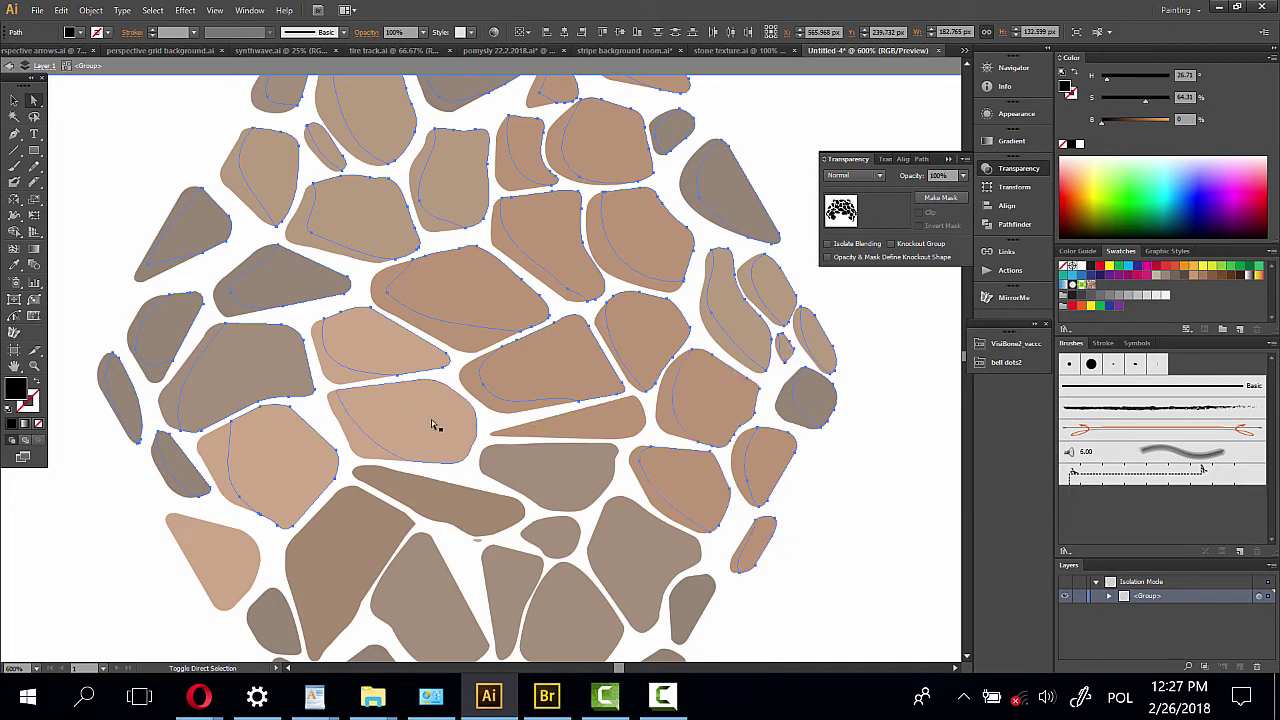
{"action": "left_click", "coordinate": [242, 563], "text": "shift"}
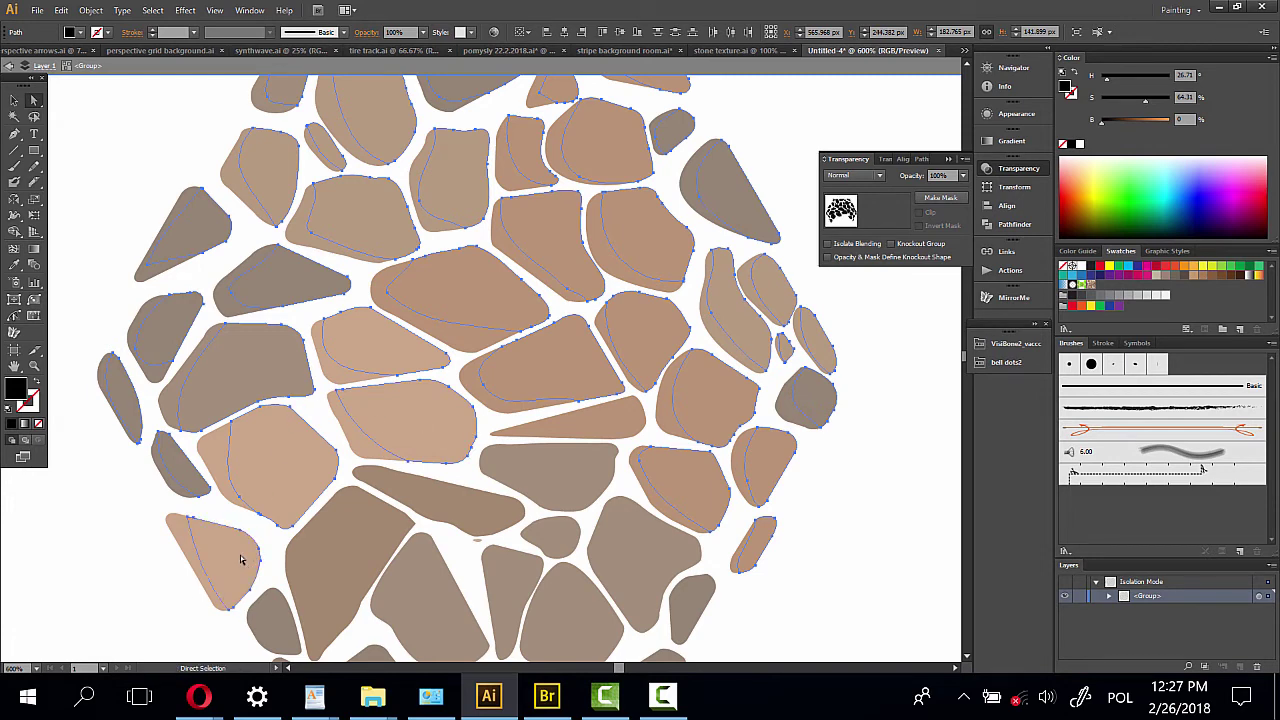
{"action": "scroll", "coordinate": [243, 564], "scroll_direction": "down", "scroll_amount": 2}
{"action": "scroll", "coordinate": [246, 565], "scroll_direction": "down", "scroll_amount": 2}
{"action": "scroll", "coordinate": [249, 567], "scroll_direction": "down", "scroll_amount": 2}
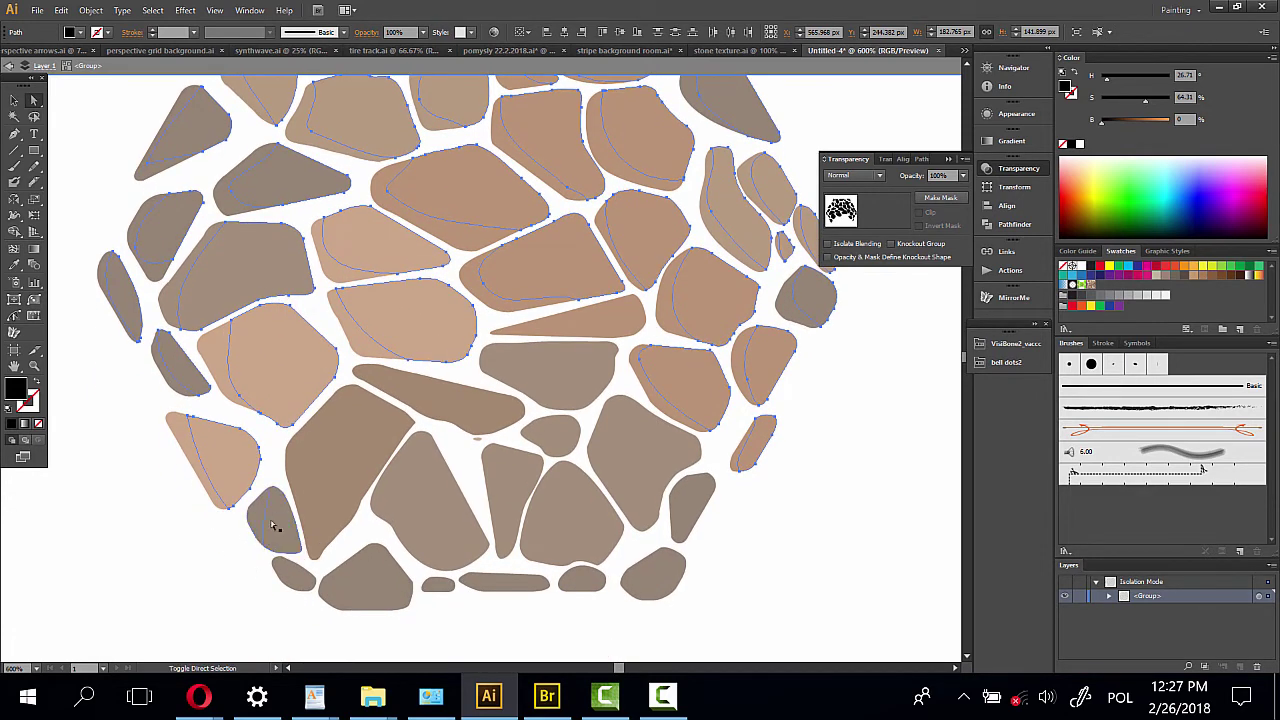
Add the small bottom-row, elongated and lower-centre stones' top faces
{"action": "left_click", "coordinate": [286, 526], "text": "shift"}
{"action": "left_click", "coordinate": [296, 576], "text": "shift"}
{"action": "left_click", "coordinate": [372, 568], "text": "shift"}
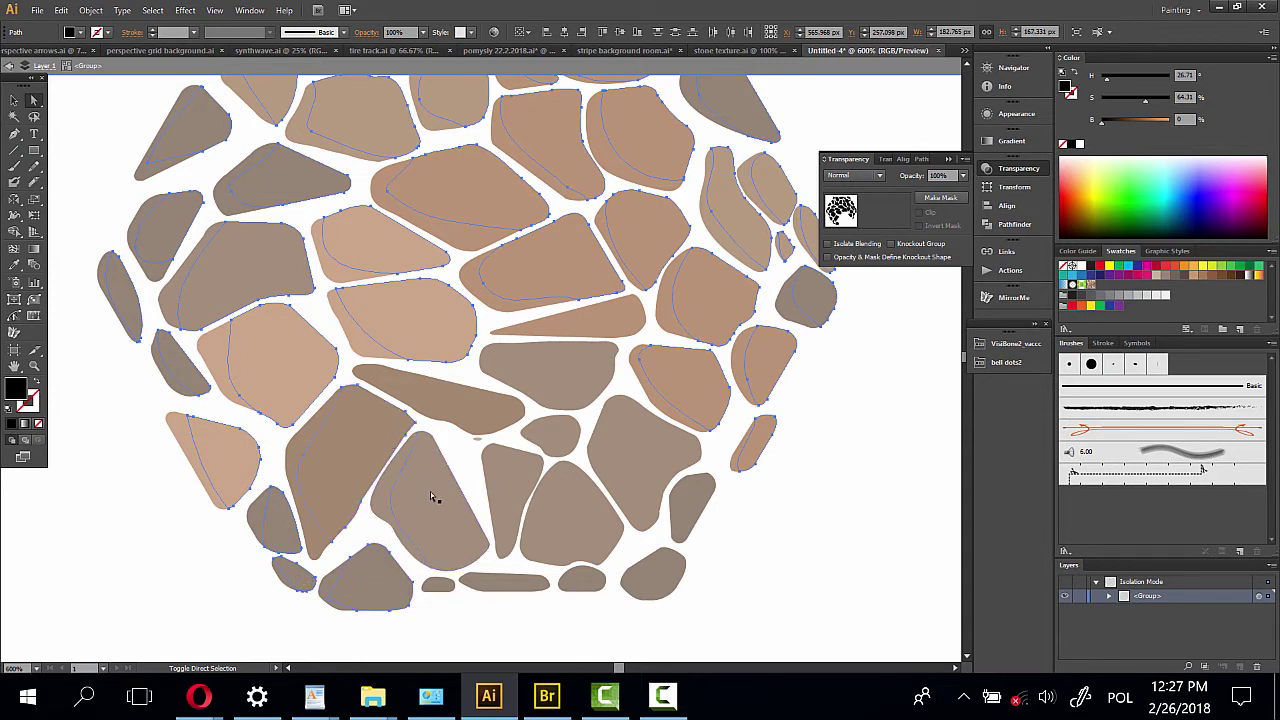
{"action": "left_click", "coordinate": [477, 421], "text": "shift"}
{"action": "left_click", "coordinate": [612, 378], "text": "shift"}
{"action": "left_click", "coordinate": [608, 322], "text": "shift"}
{"action": "left_click", "coordinate": [637, 436], "text": "shift"}
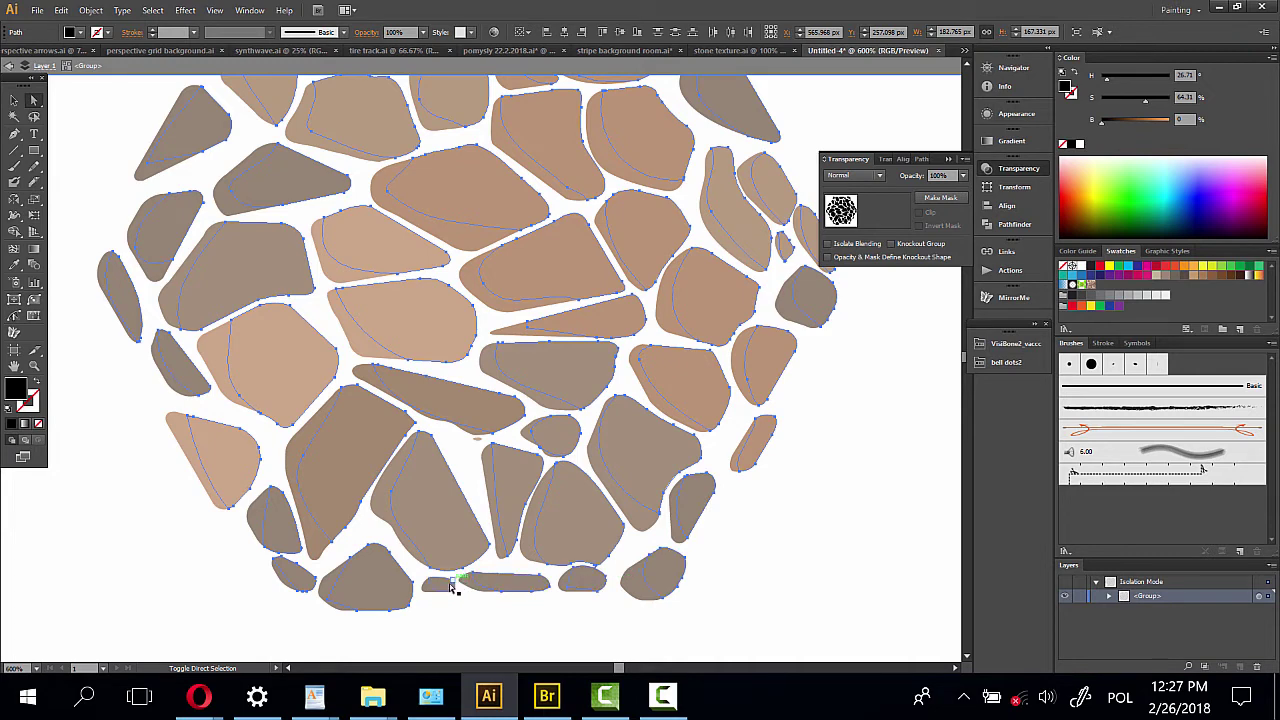
{"action": "scroll", "coordinate": [549, 540], "scroll_direction": "up", "scroll_amount": 3}
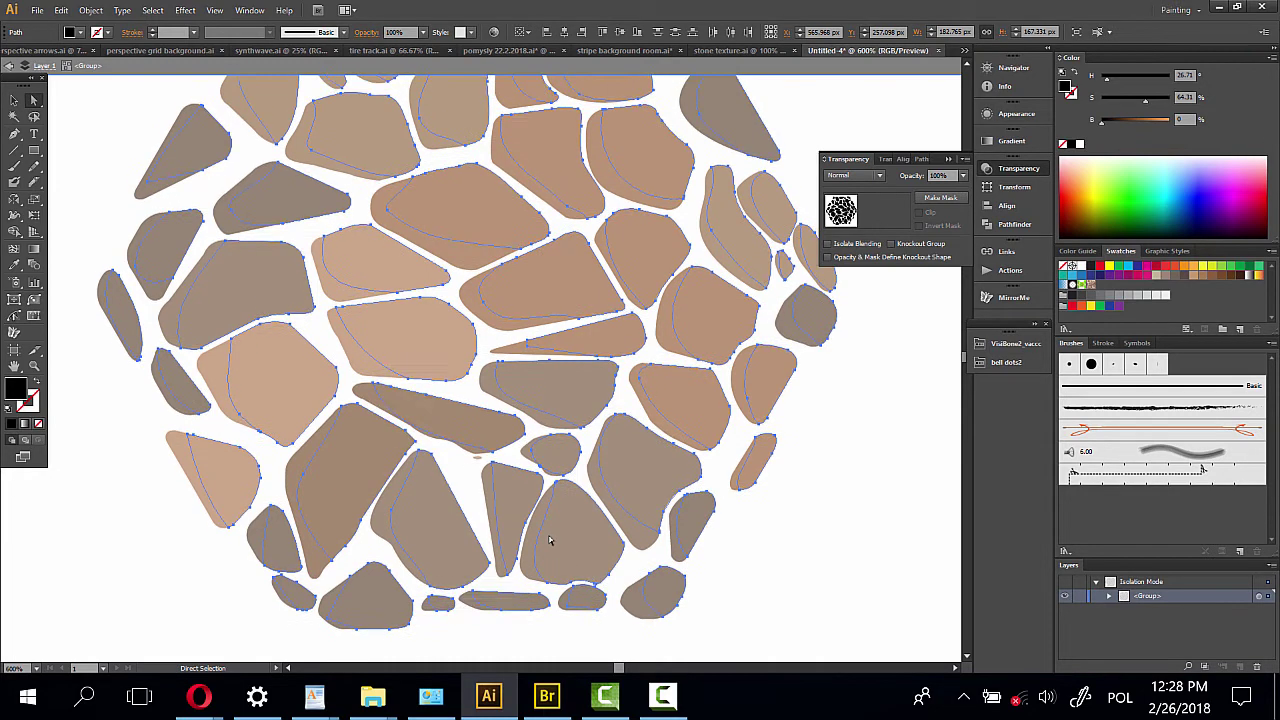
{"action": "scroll", "coordinate": [549, 540], "scroll_direction": "up", "scroll_amount": 3}
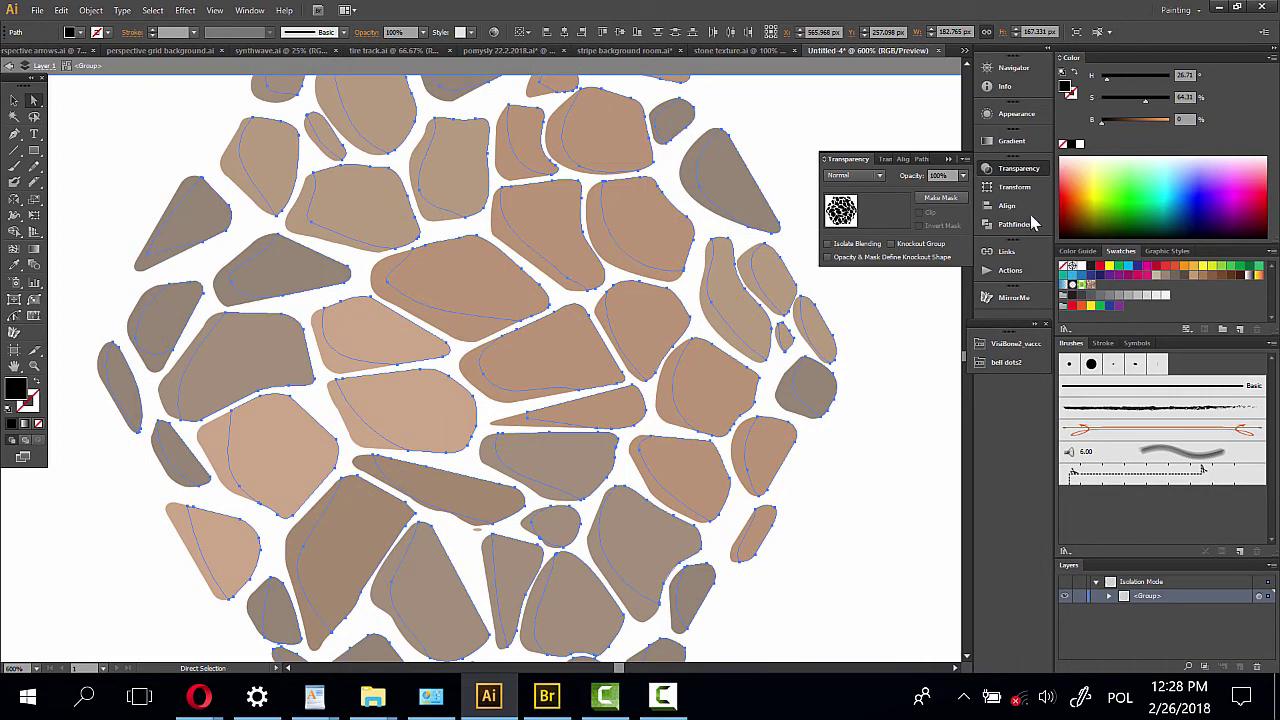
Fill all selected top-face pieces with white
{"action": "left_click", "coordinate": [1079, 146]}
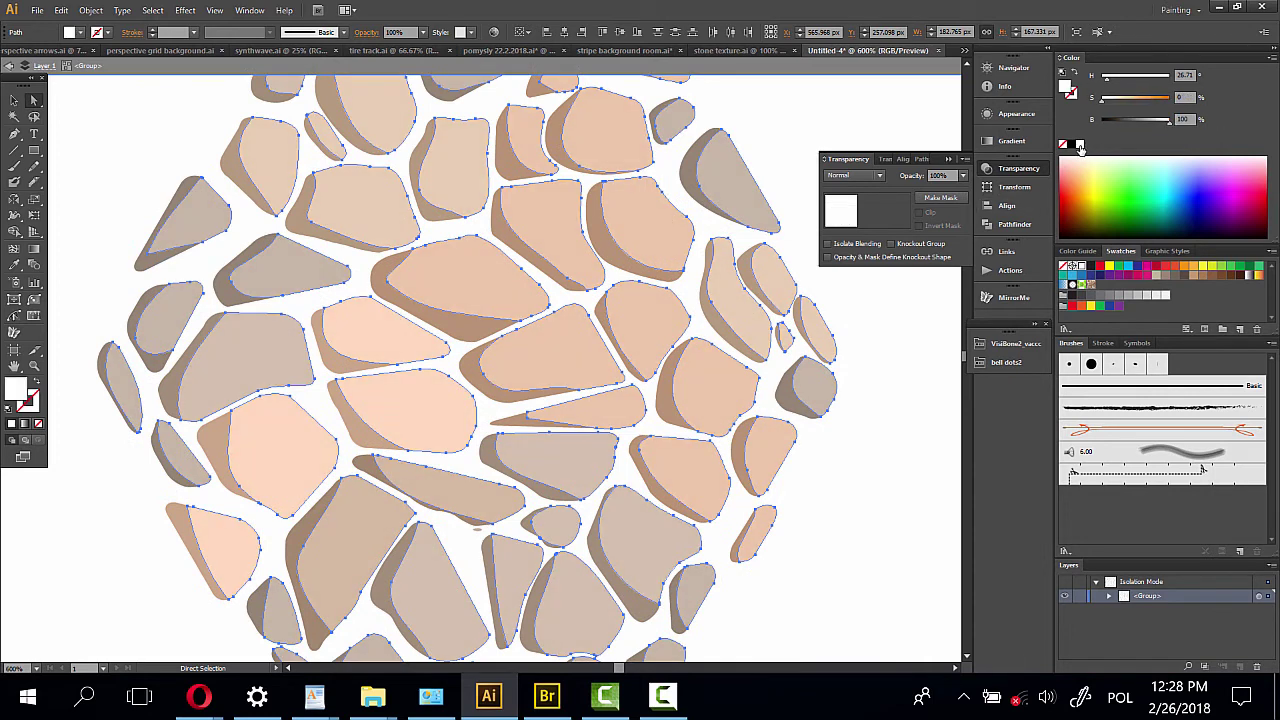
{"action": "scroll", "coordinate": [449, 323], "scroll_direction": "up", "scroll_amount": 2}
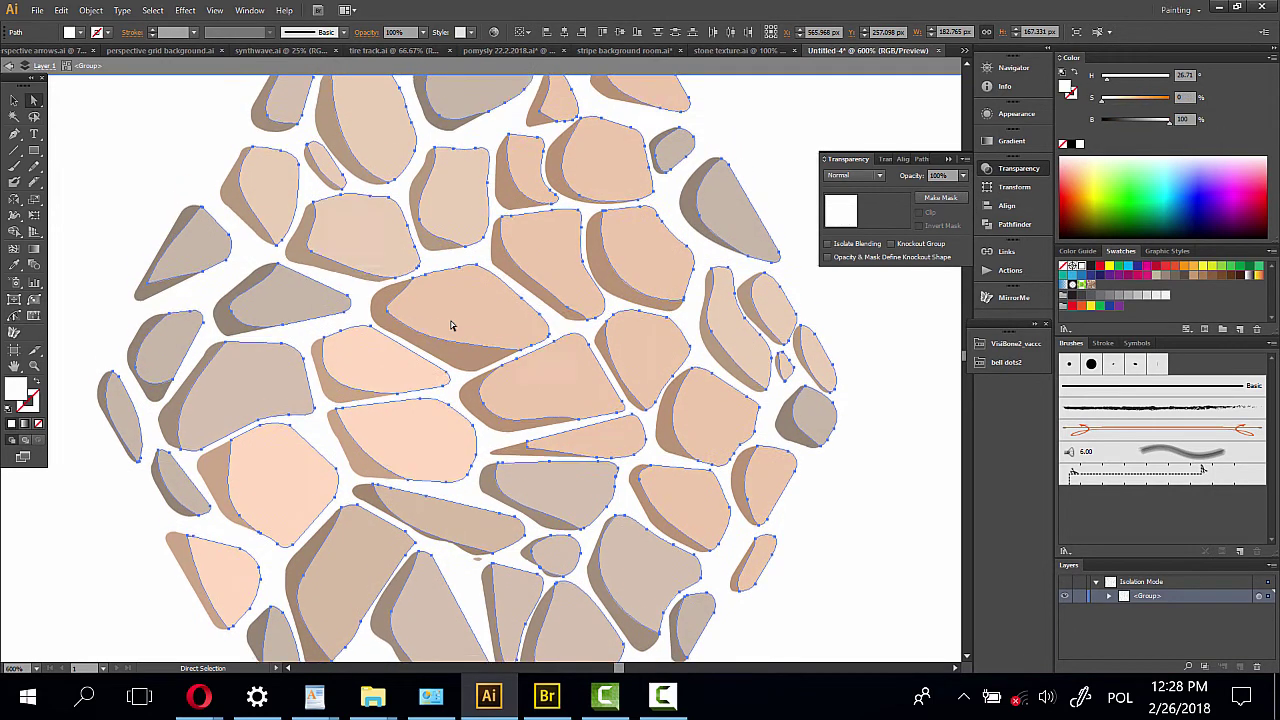
{"action": "scroll", "coordinate": [449, 323], "scroll_direction": "up", "scroll_amount": 2}
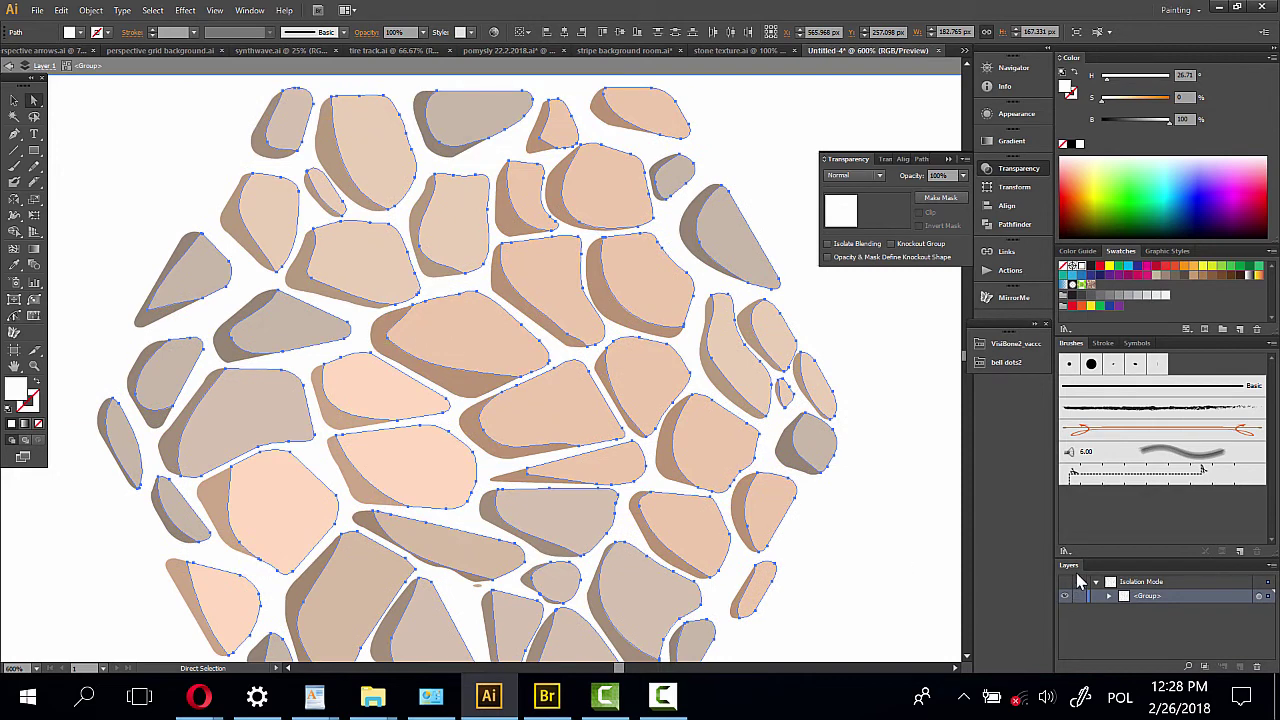
Cut the white top faces and Paste in Front
{"action": "left_click", "coordinate": [62, 11]}
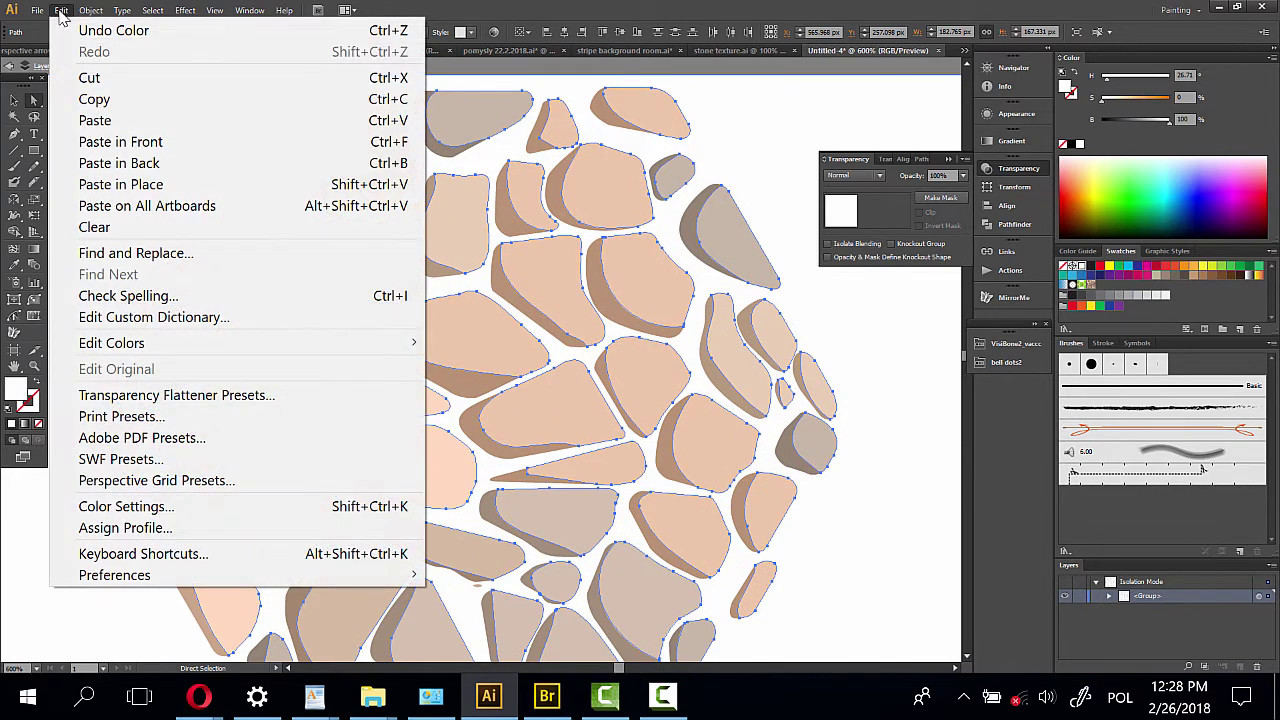
{"action": "left_click", "coordinate": [94, 80]}
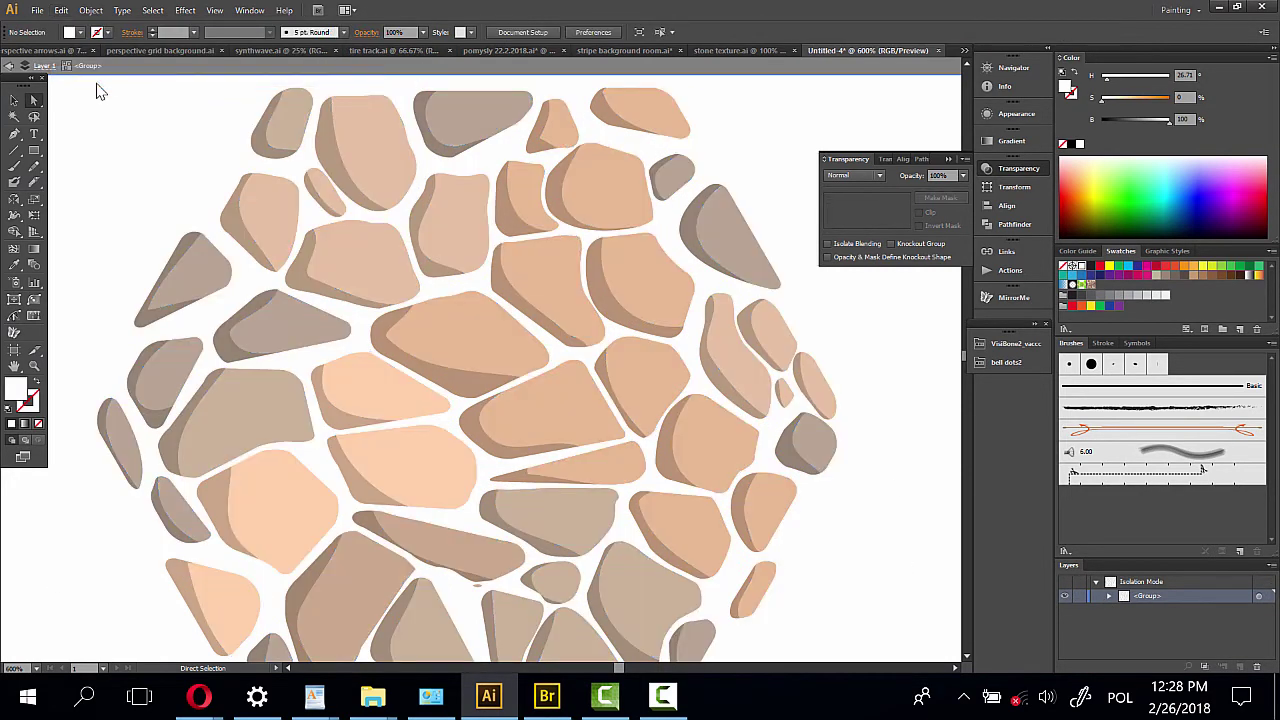
{"action": "left_click", "coordinate": [61, 11]}
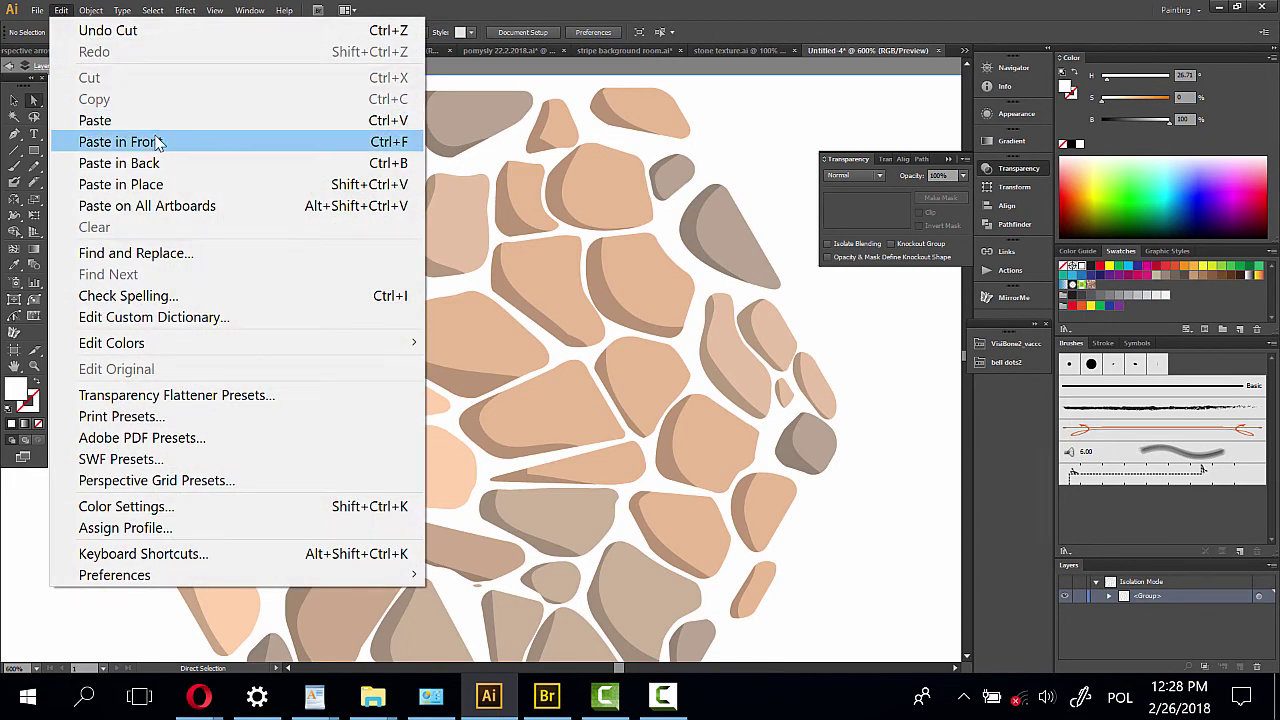
{"action": "left_click", "coordinate": [157, 144]}
Group the pasted top faces, nudge them down slightly, and go to Effect > Distort & Transform
{"action": "right_click", "coordinate": [357, 152]}
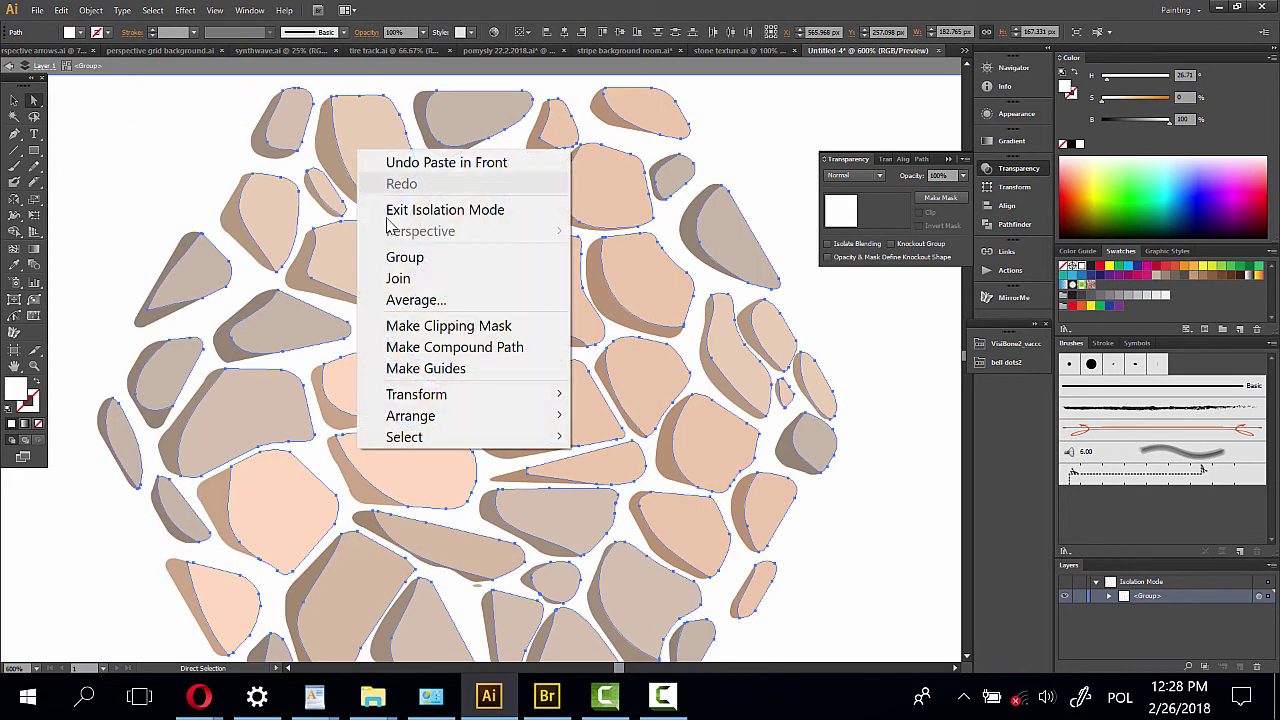
{"action": "left_click", "coordinate": [430, 257]}
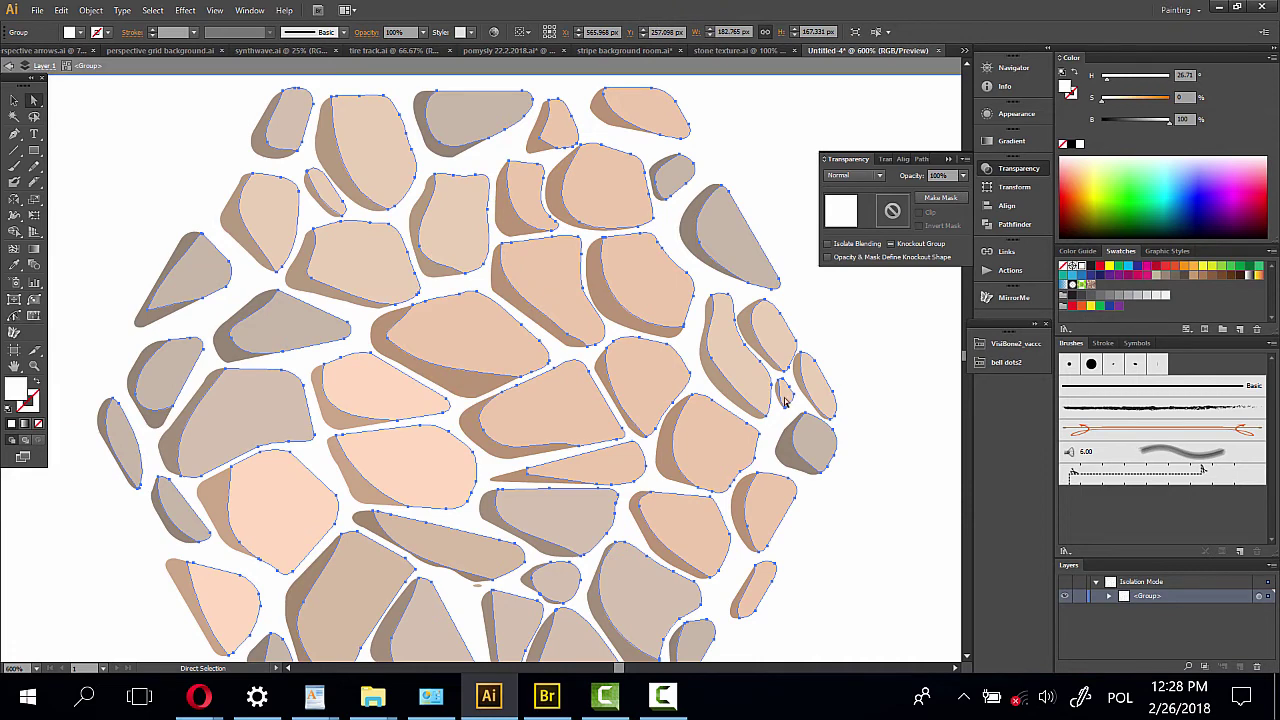
{"action": "key", "text": "Down"}
{"action": "key", "text": "Down"}
{"action": "key", "text": "Down"}
{"action": "key", "text": "Down"}
{"action": "key", "text": "Down"}
{"action": "key", "text": "Down"}
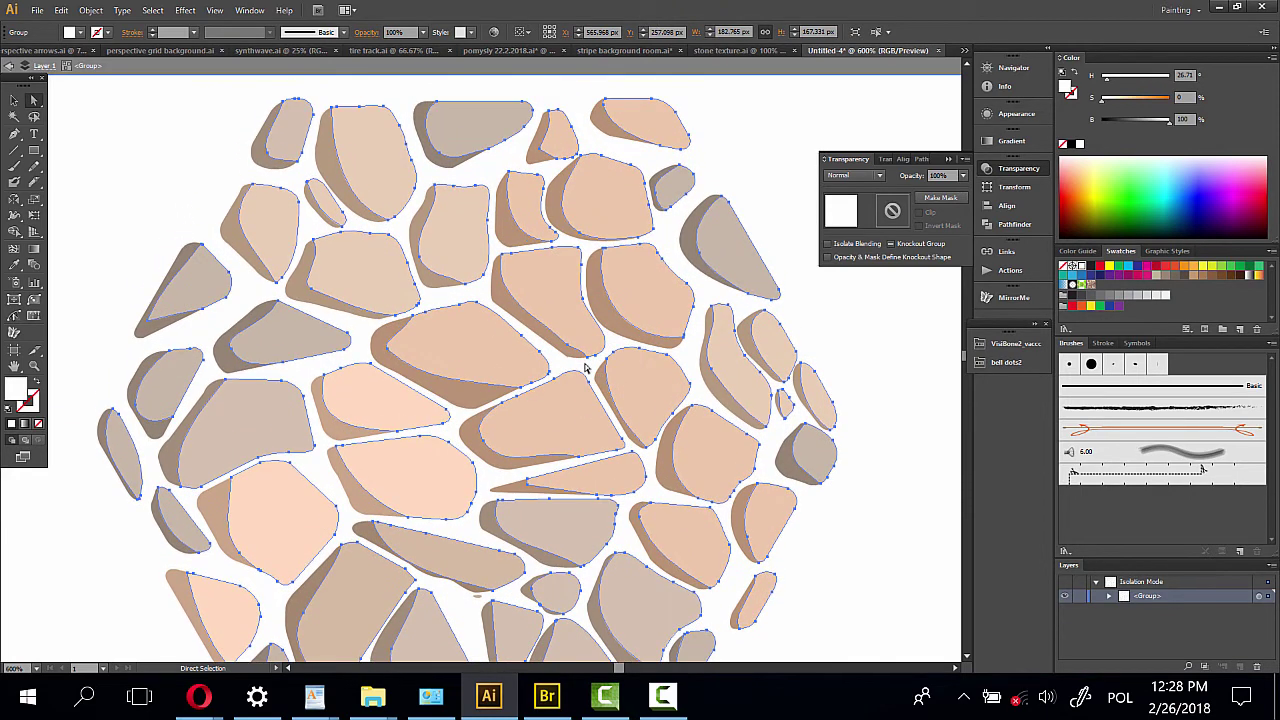
{"action": "left_click", "coordinate": [185, 11]}
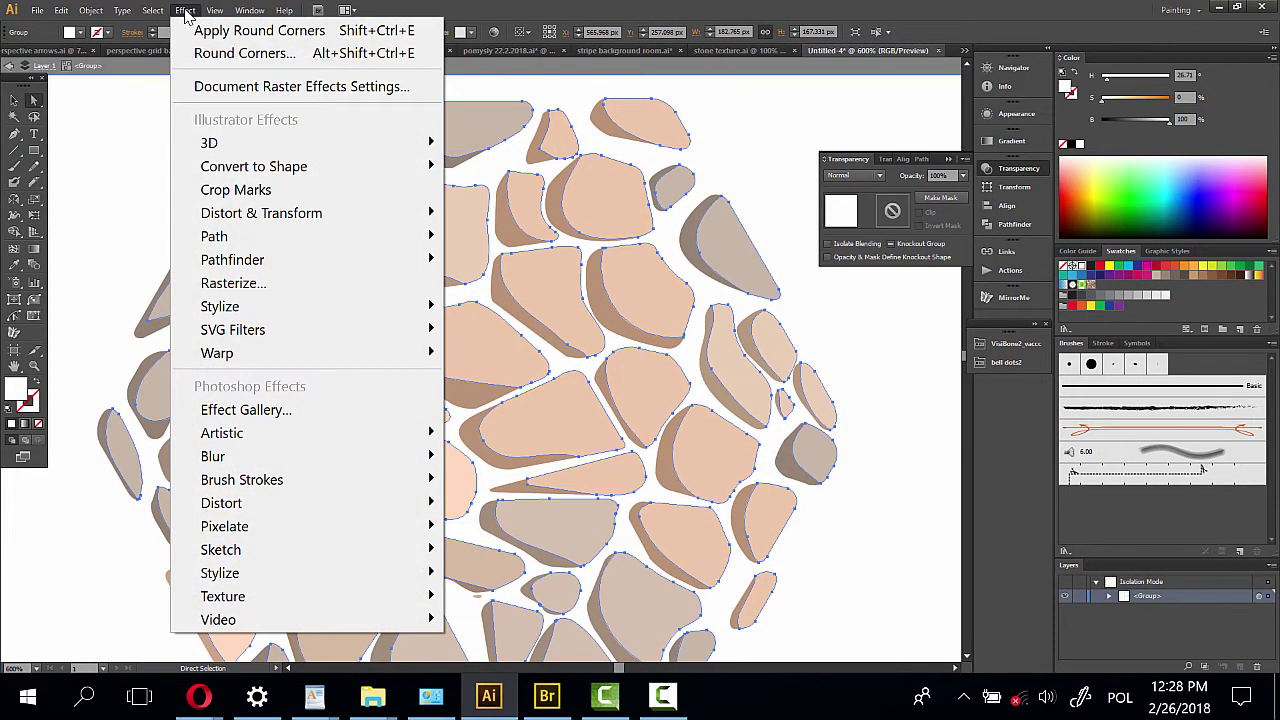
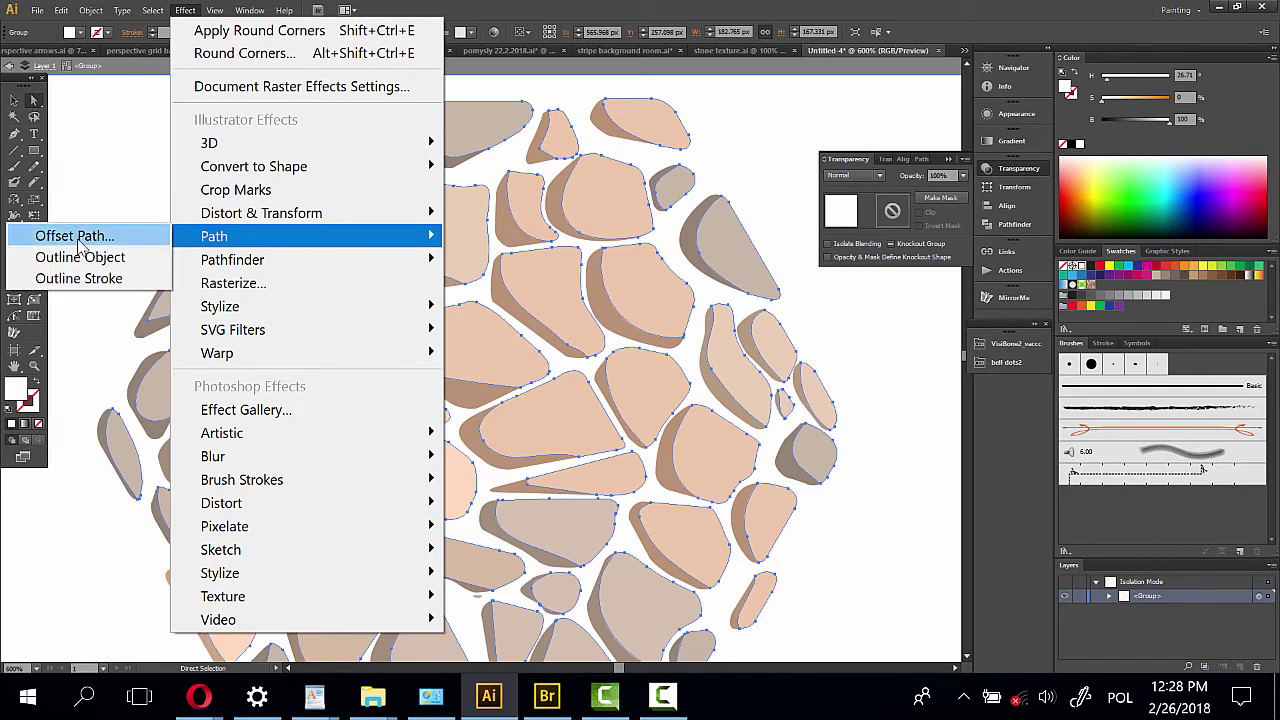
Apply an Offset Path of -5 px with Round joins to all the stones
{"action": "left_click", "coordinate": [80, 243]}
{"action": "left_click", "coordinate": [35, 121]}
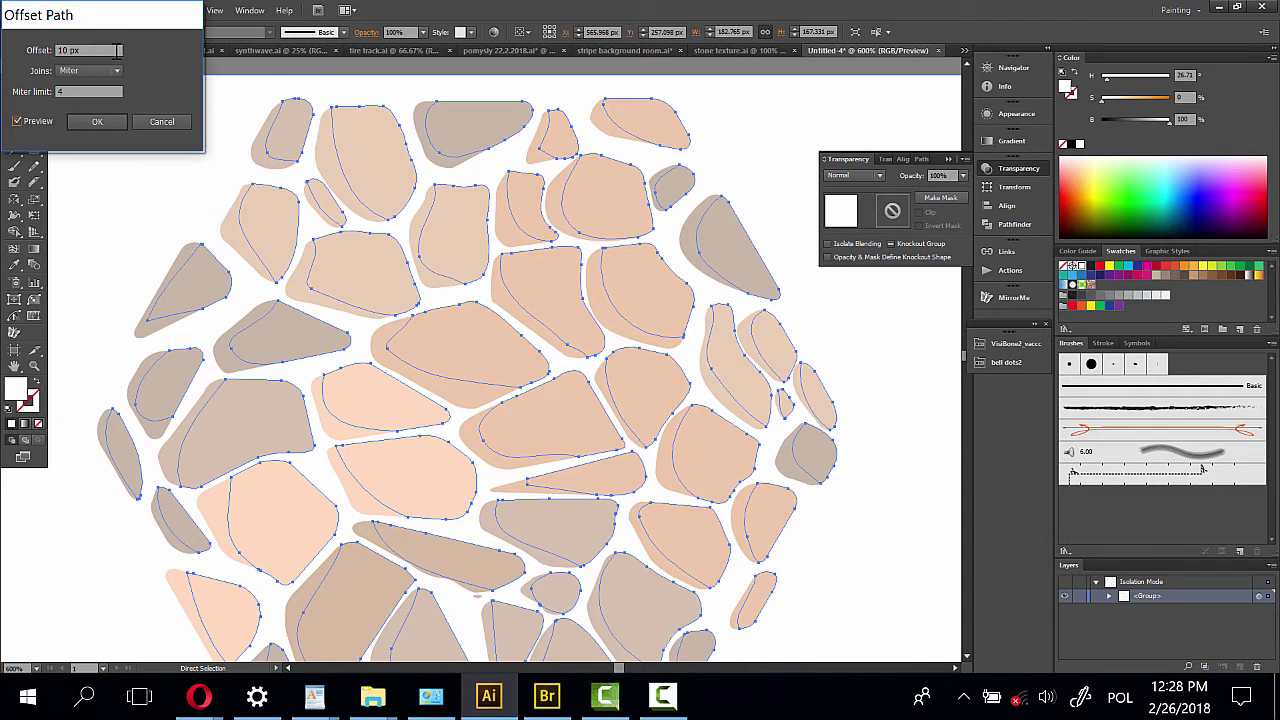
{"action": "type", "text": "-12"}
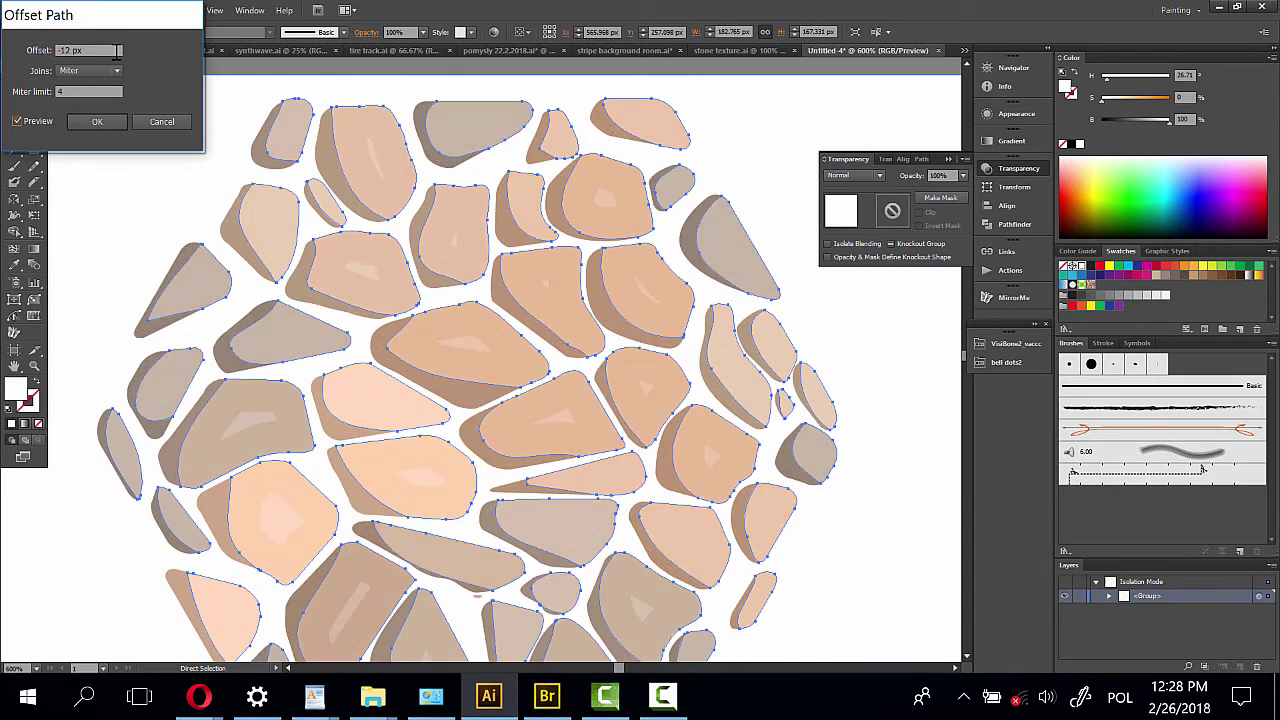
{"action": "type", "text": "-5"}
{"action": "key", "text": "Up"}
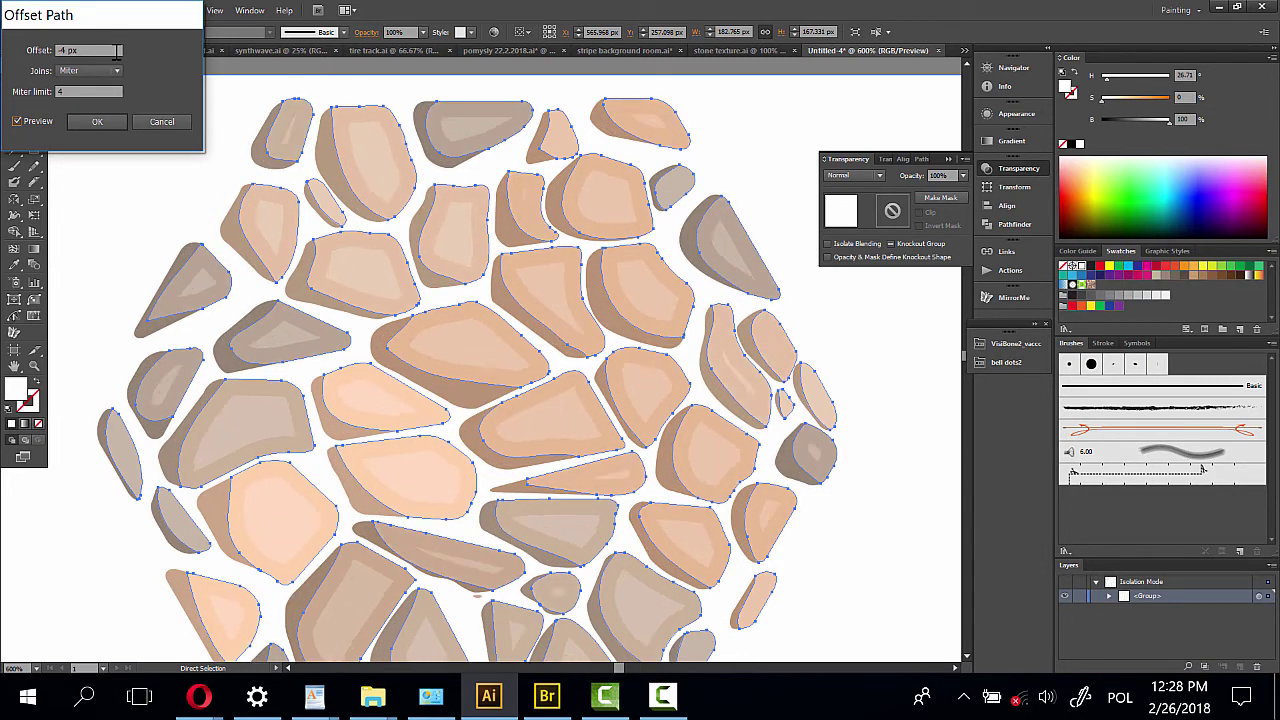
{"action": "key", "text": "Down"}
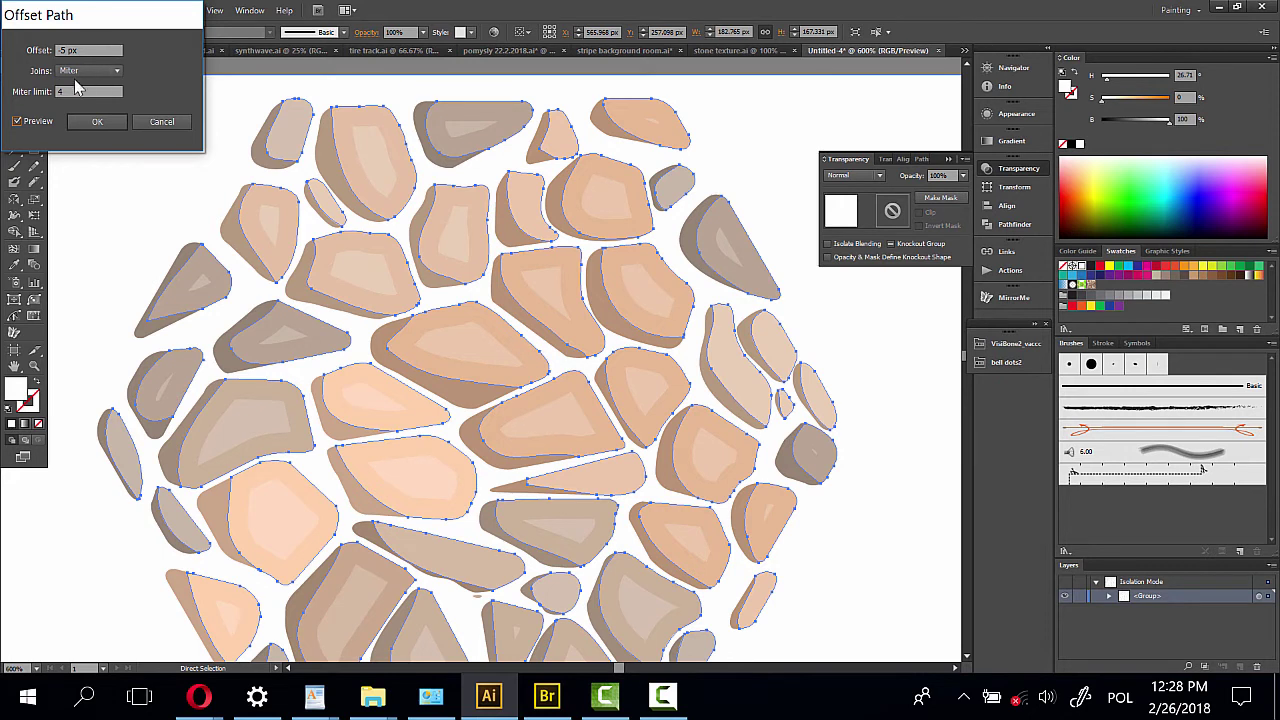
{"action": "left_click", "coordinate": [85, 71]}
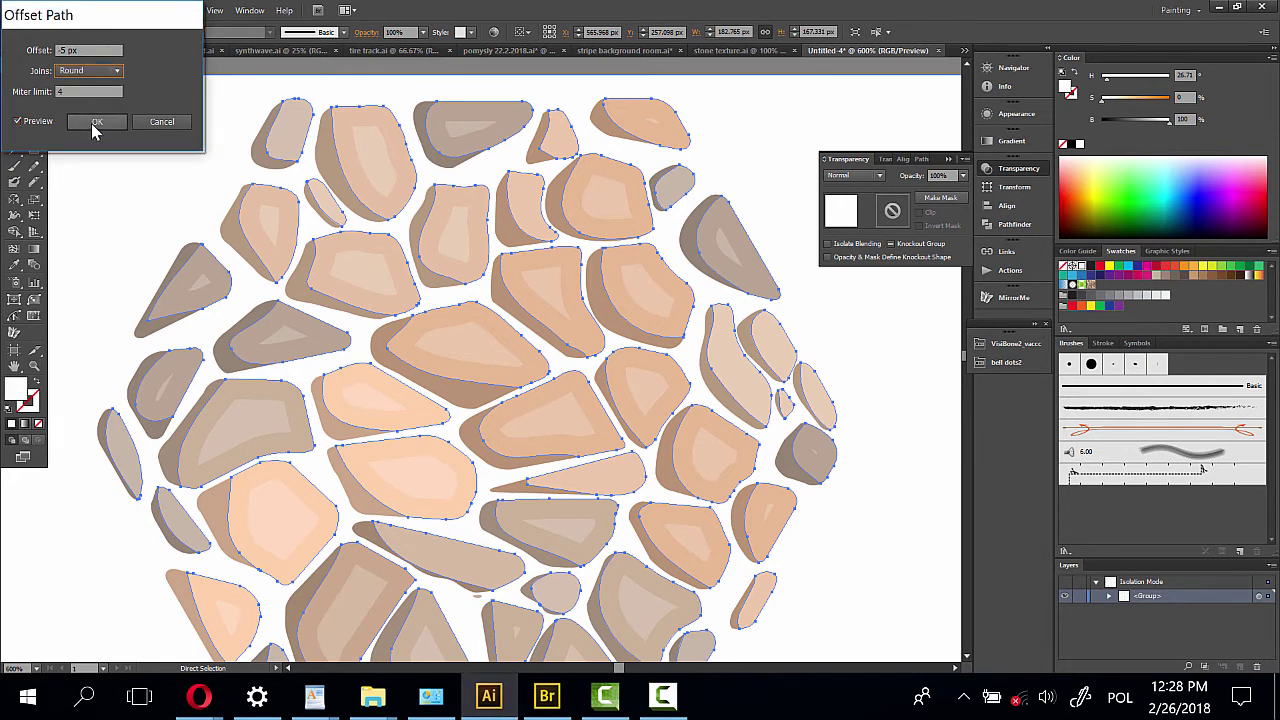
{"action": "left_click", "coordinate": [93, 124]}
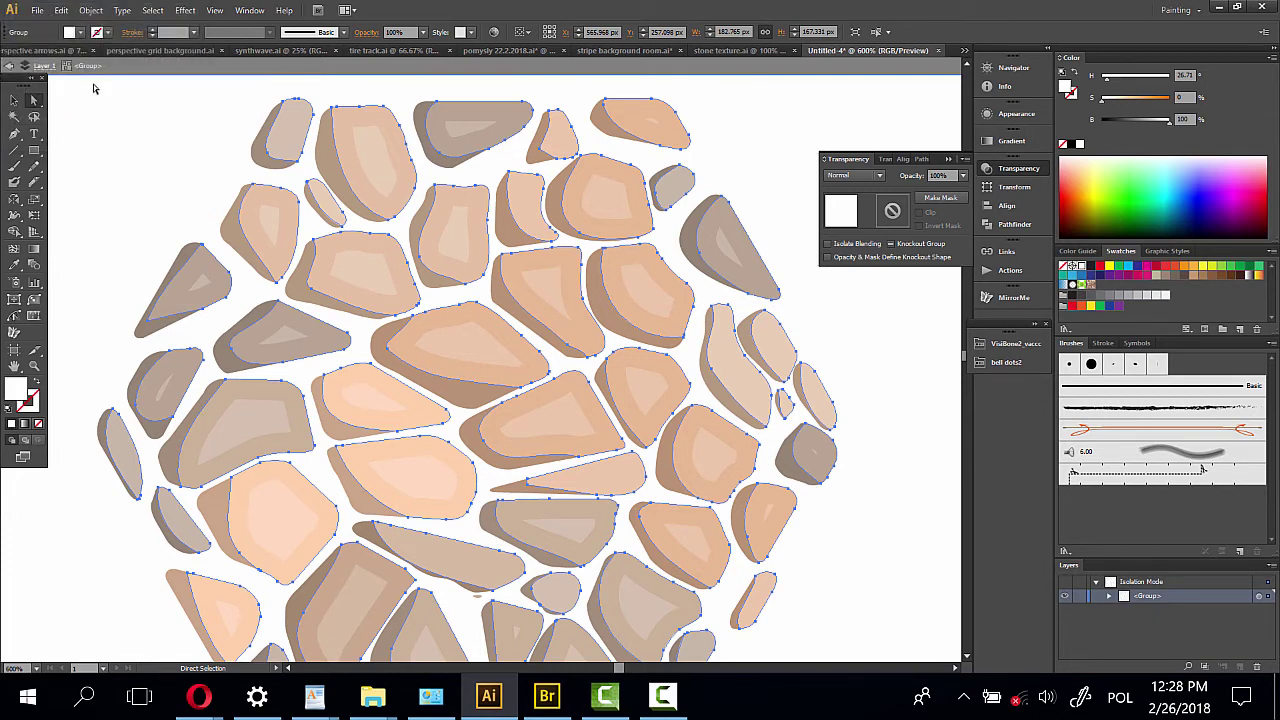
Expand the offset appearance into paths and shift the inner stone shapes slightly off-centre
{"action": "left_click", "coordinate": [92, 11]}
{"action": "left_click", "coordinate": [200, 230]}
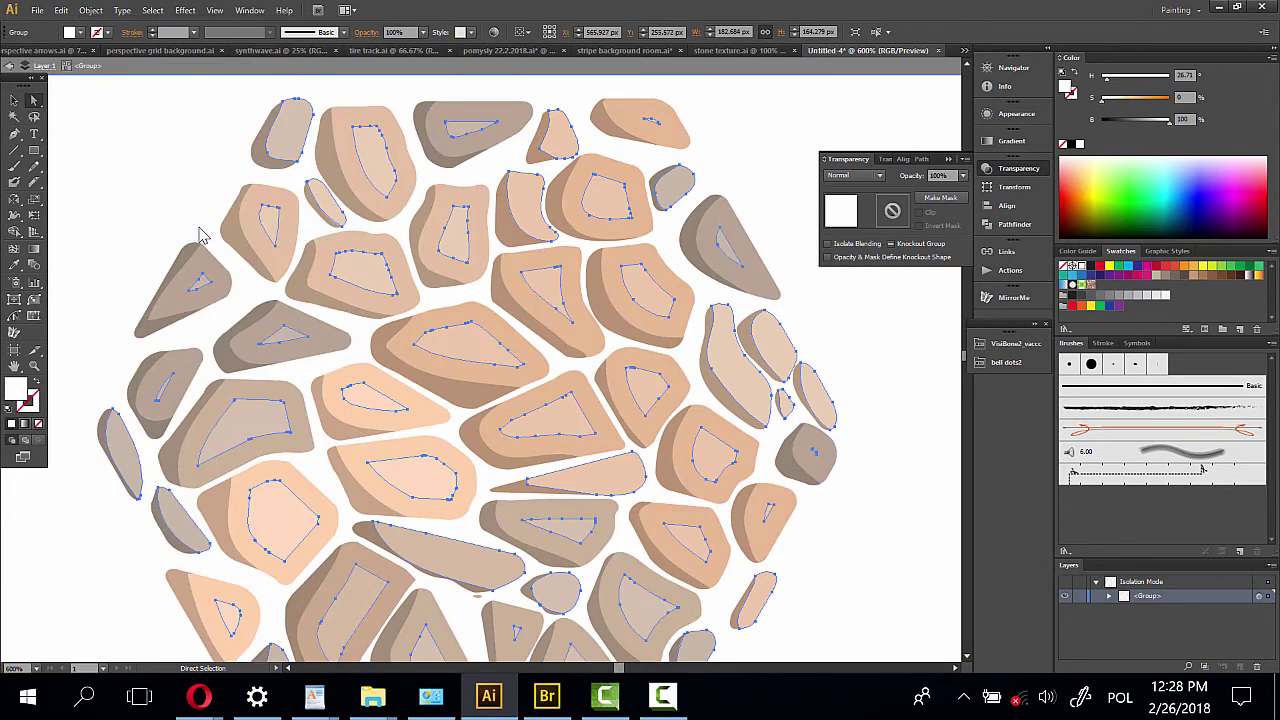
{"action": "scroll", "coordinate": [211, 252], "scroll_direction": "down", "scroll_amount": 3}
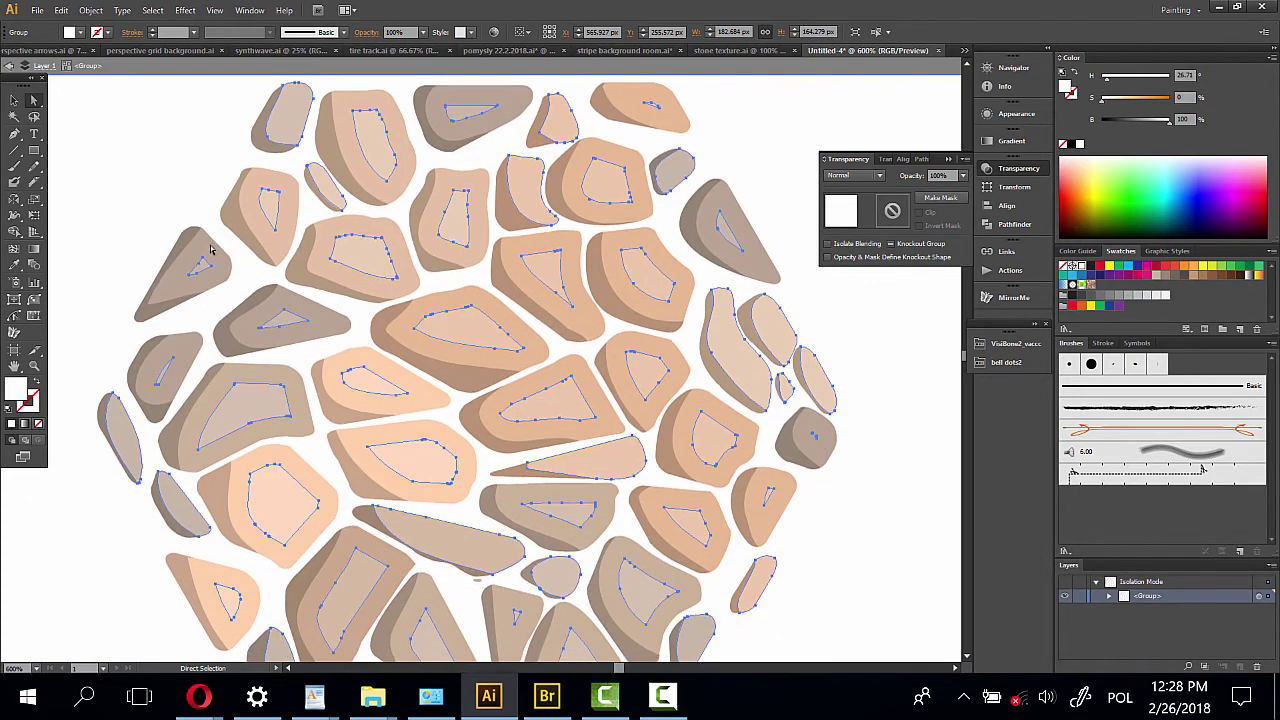
{"action": "left_click_drag", "start_coordinate": [533, 487], "coordinate": [475, 280]}
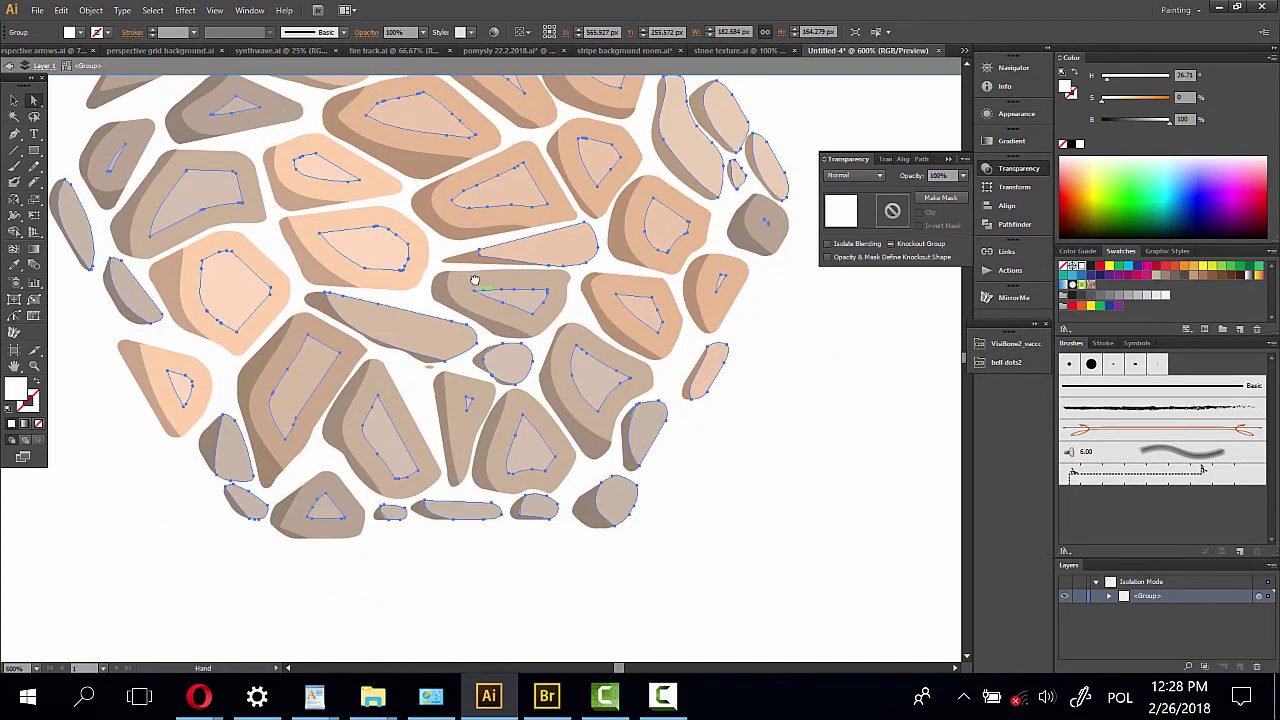
{"action": "left_click_drag", "start_coordinate": [507, 328], "coordinate": [559, 541]}
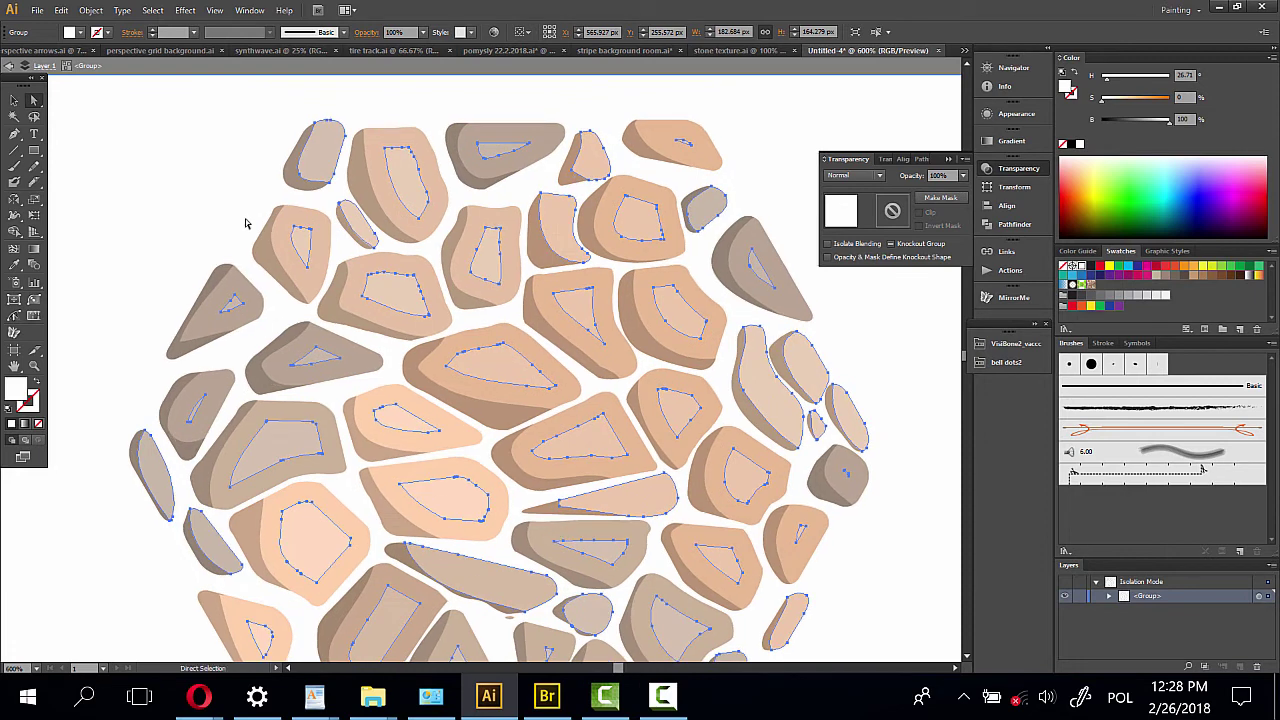
{"action": "left_click_drag", "start_coordinate": [412, 190], "coordinate": [421, 180]}
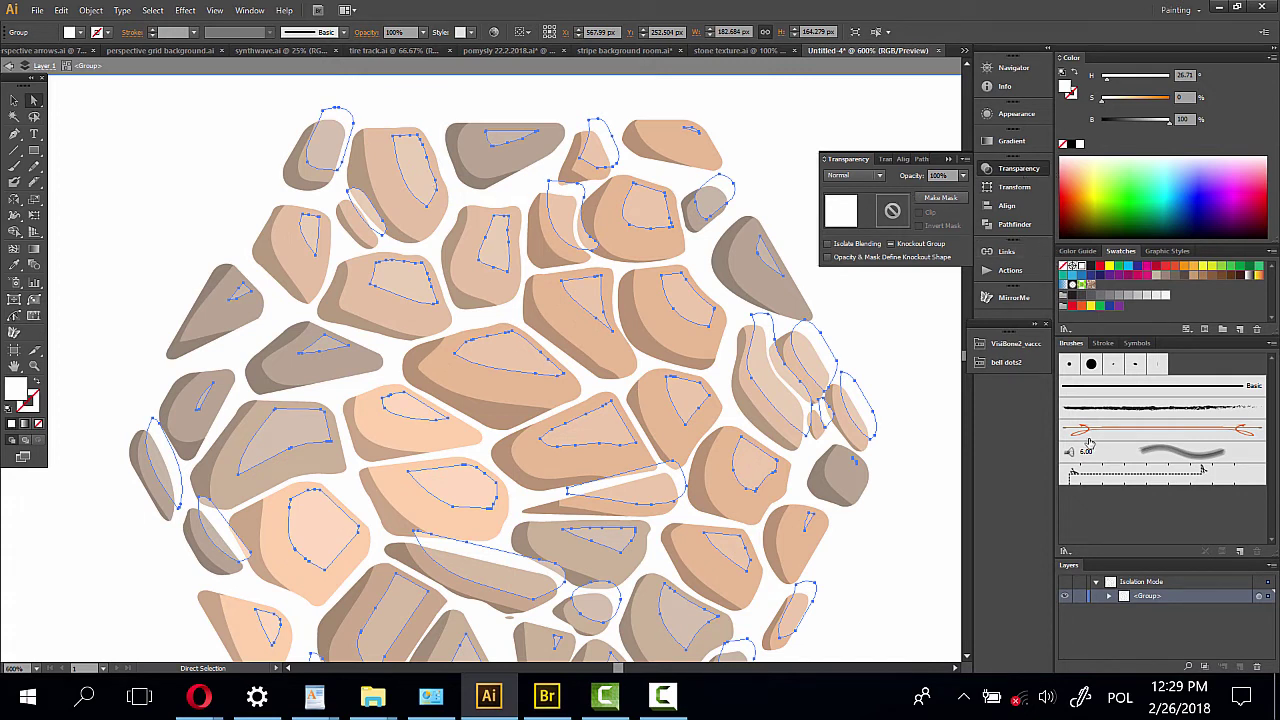
Expand the stone group in the Layers list and select the whole stone group
{"action": "right_click", "coordinate": [661, 218]}
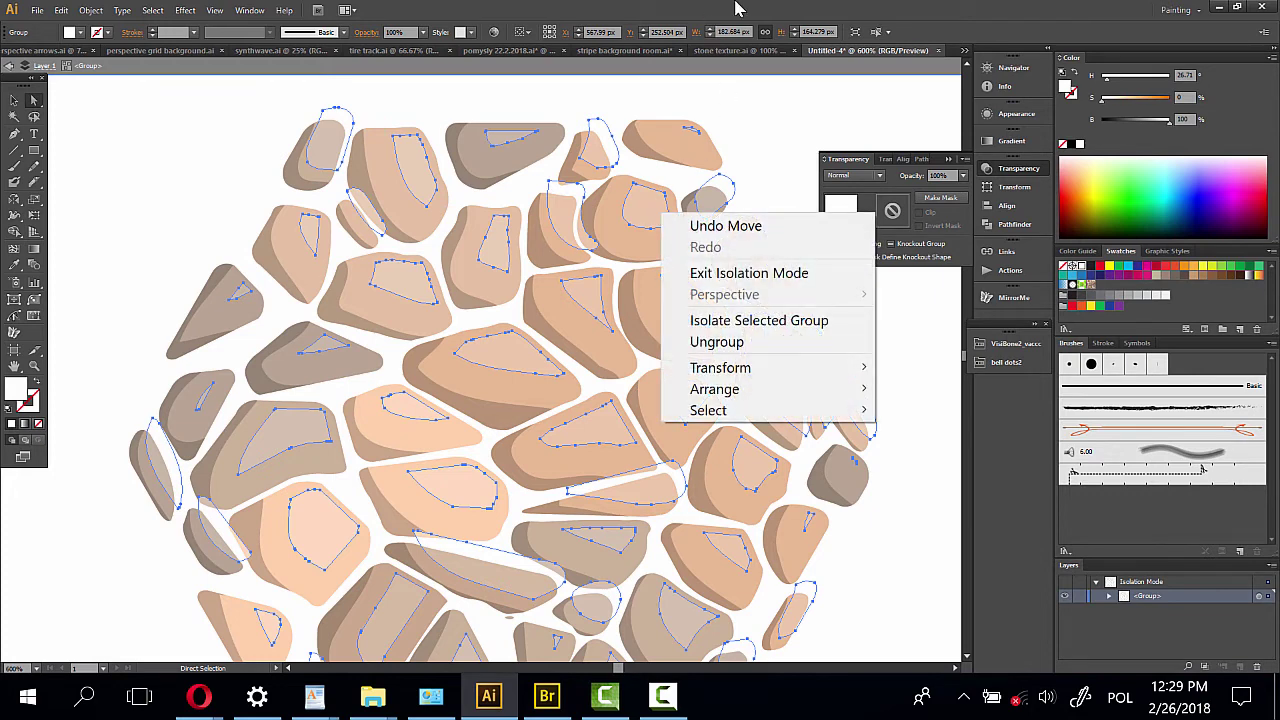
{"action": "key", "text": "Escape"}
{"action": "left_click", "coordinate": [1110, 596]}
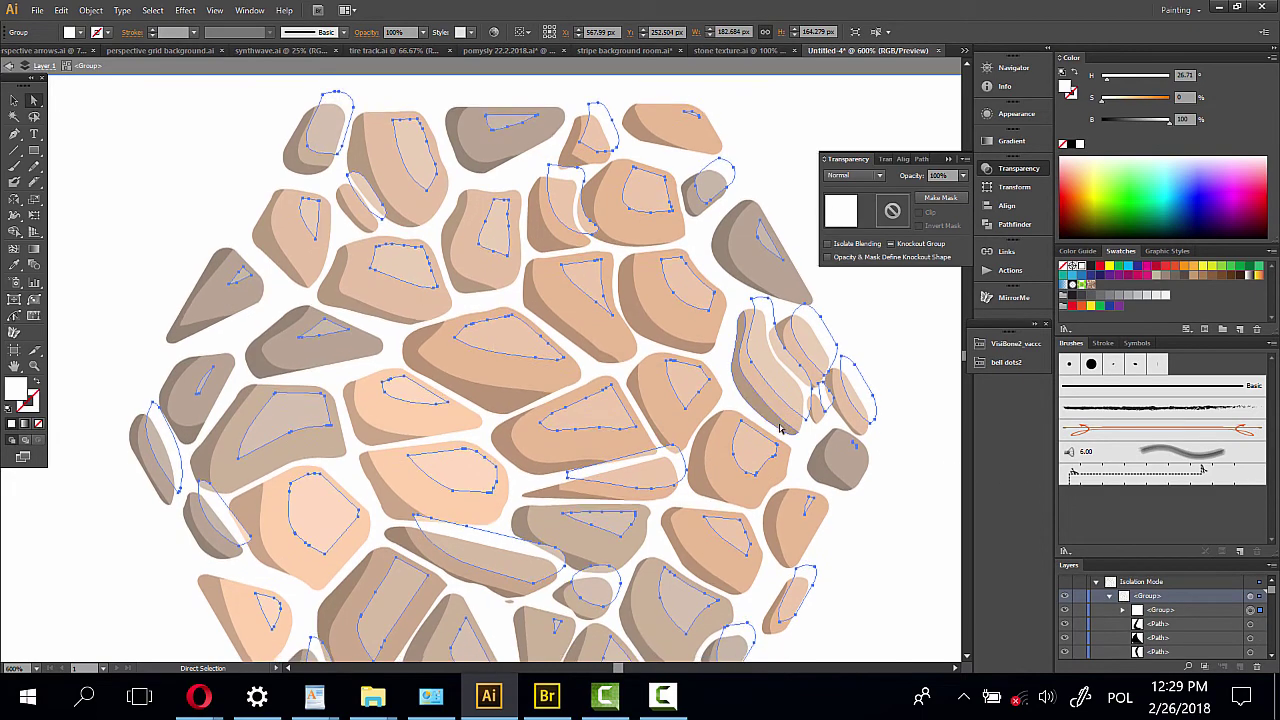
{"action": "scroll", "coordinate": [634, 500], "scroll_direction": "down", "scroll_amount": 2}
{"action": "mouse_move", "coordinate": [634, 500]}
{"action": "left_mouse_down"}
{"action": "mouse_move", "coordinate": [727, 297]}
{"action": "mouse_move", "coordinate": [714, 553]}
{"action": "left_mouse_up"}
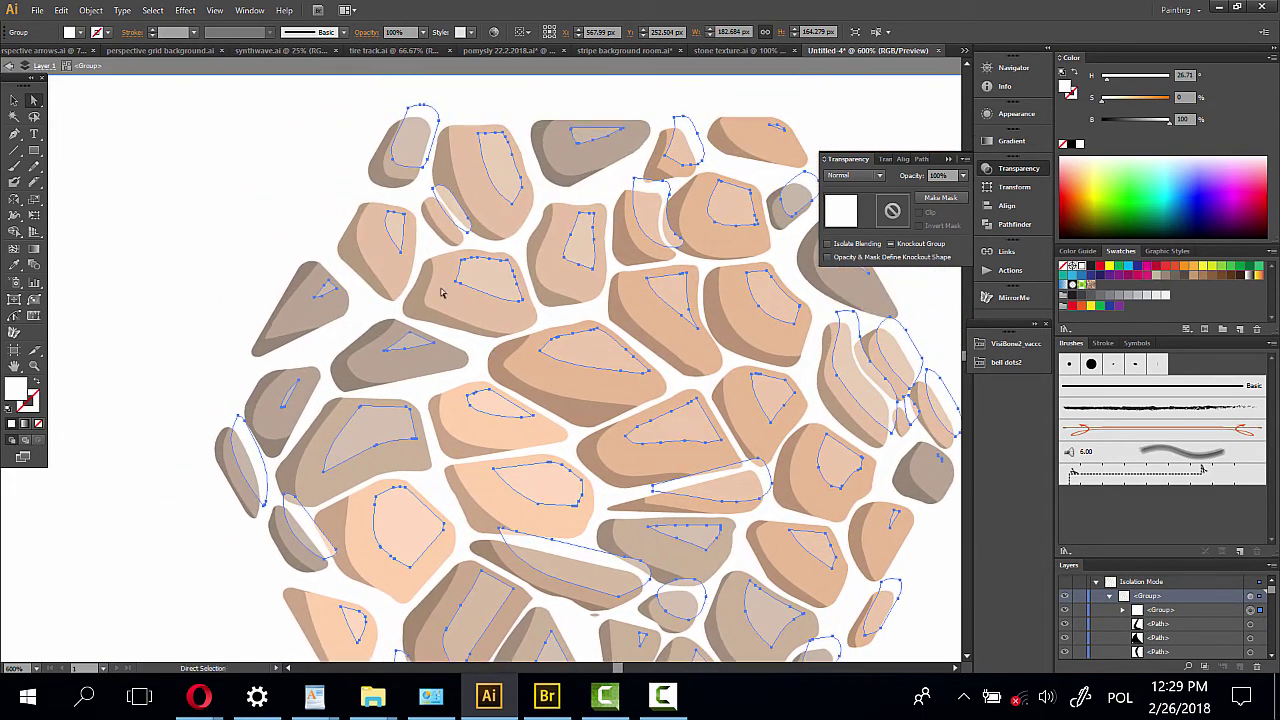
{"action": "left_click", "coordinate": [318, 152]}
{"action": "left_click", "coordinate": [410, 152]}
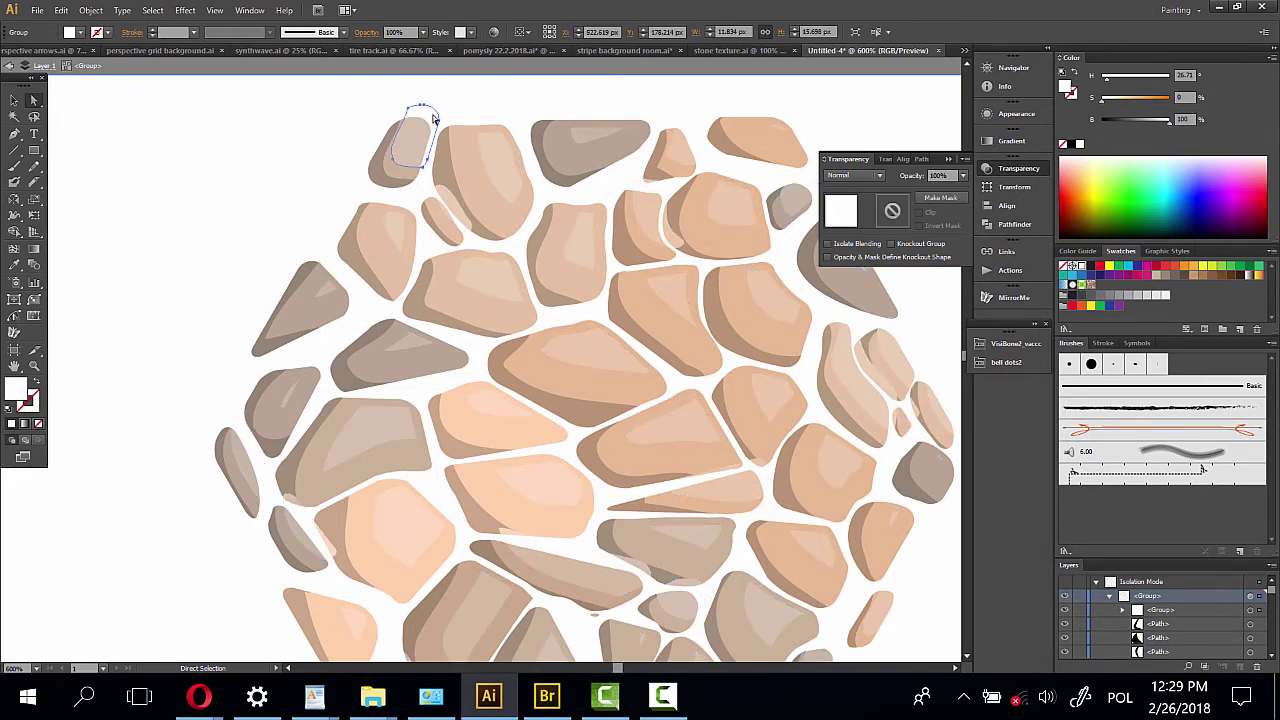
{"action": "left_click", "coordinate": [14, 100]}
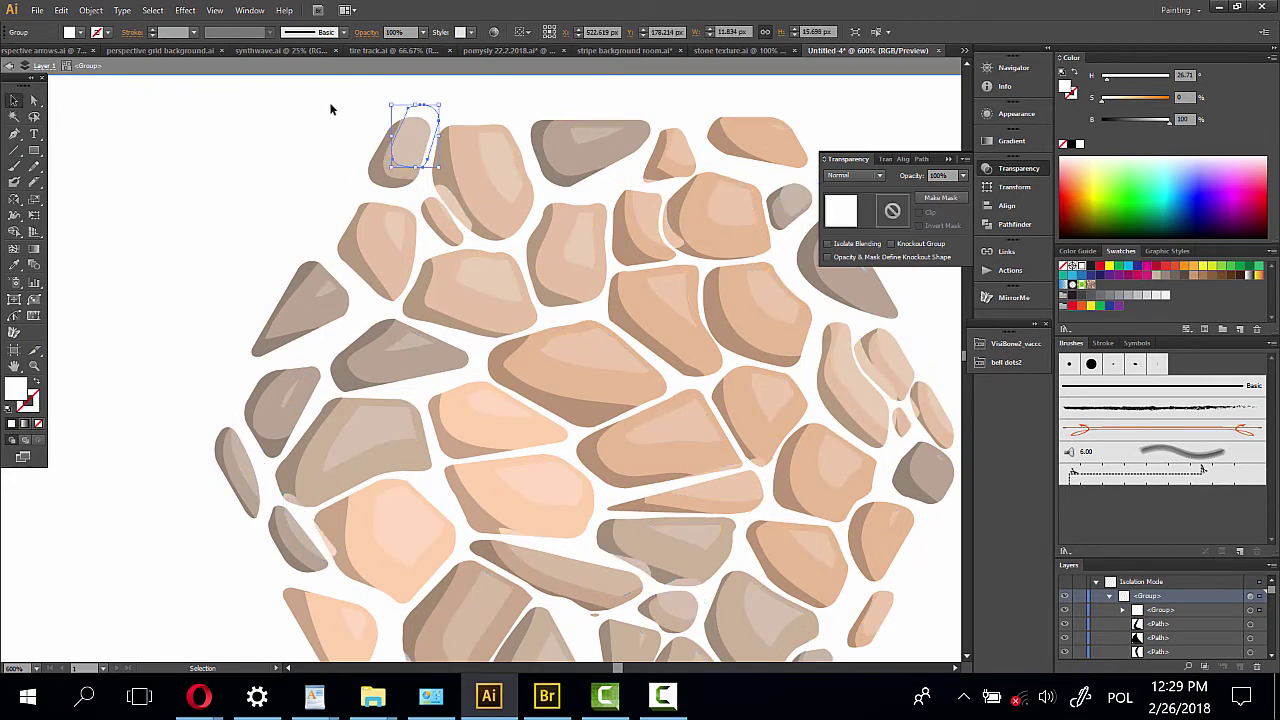
Isolate the stone group and resize or move the highlights on the left-side stones
{"action": "left_click", "coordinate": [425, 128]}
{"action": "right_click", "coordinate": [425, 128]}
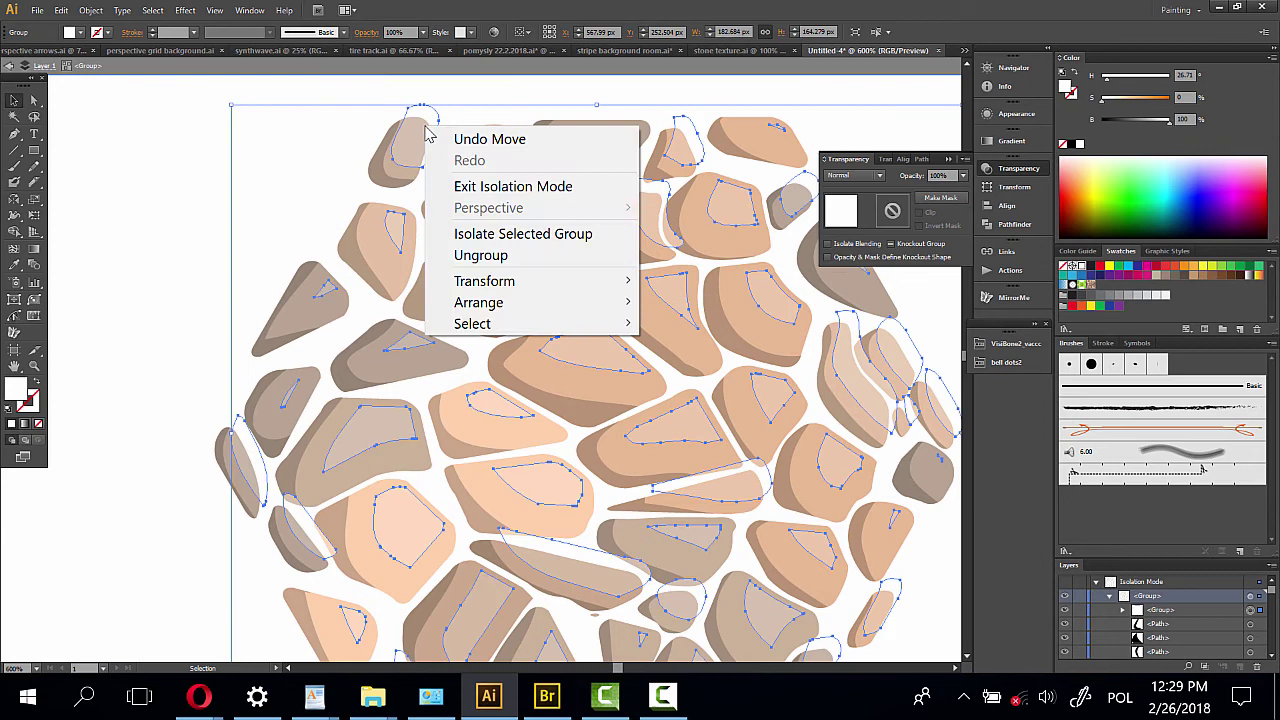
{"action": "left_click", "coordinate": [522, 233]}
{"action": "left_click", "coordinate": [428, 137]}
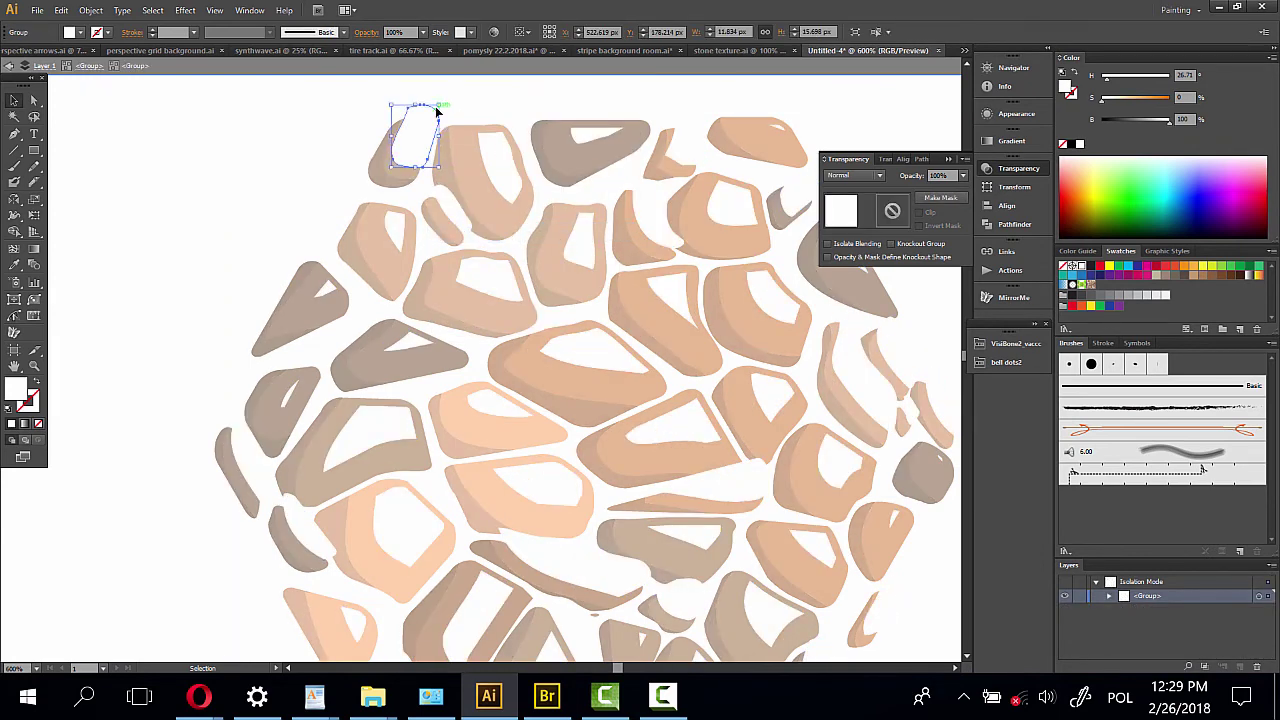
{"action": "left_click_drag", "start_coordinate": [440, 106], "coordinate": [415, 144]}
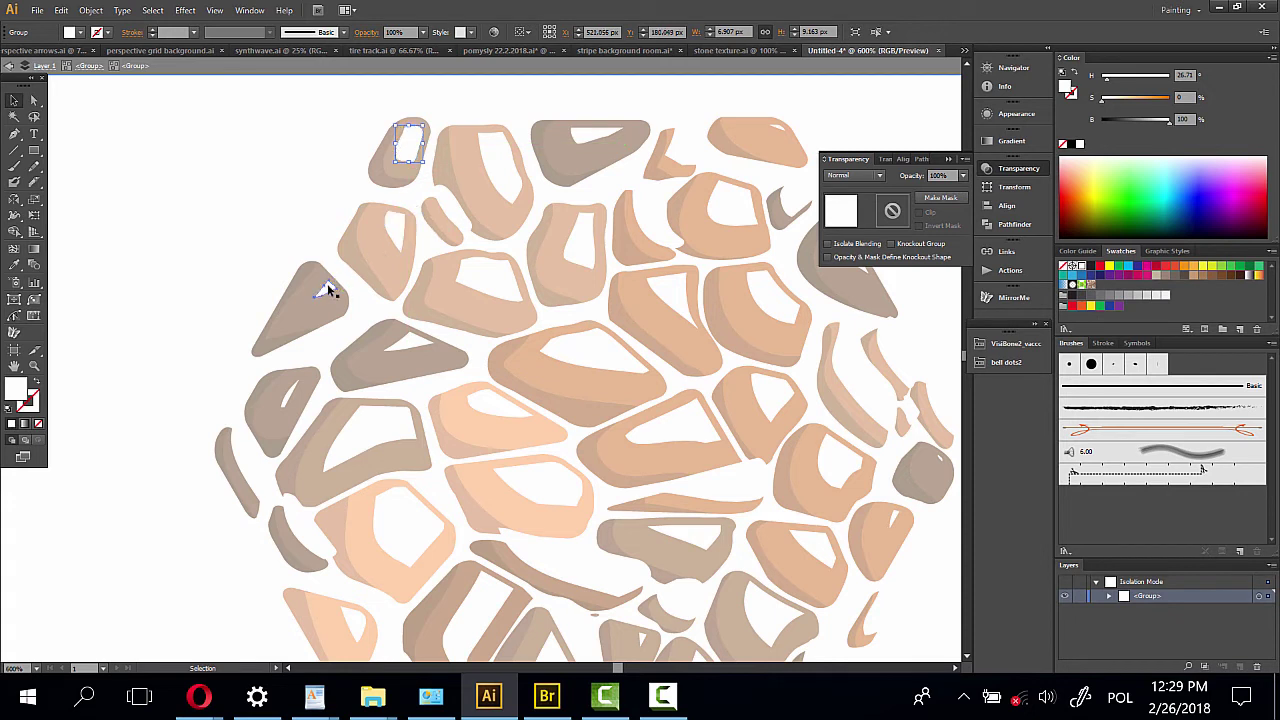
{"action": "left_click_drag", "start_coordinate": [328, 289], "coordinate": [336, 298]}
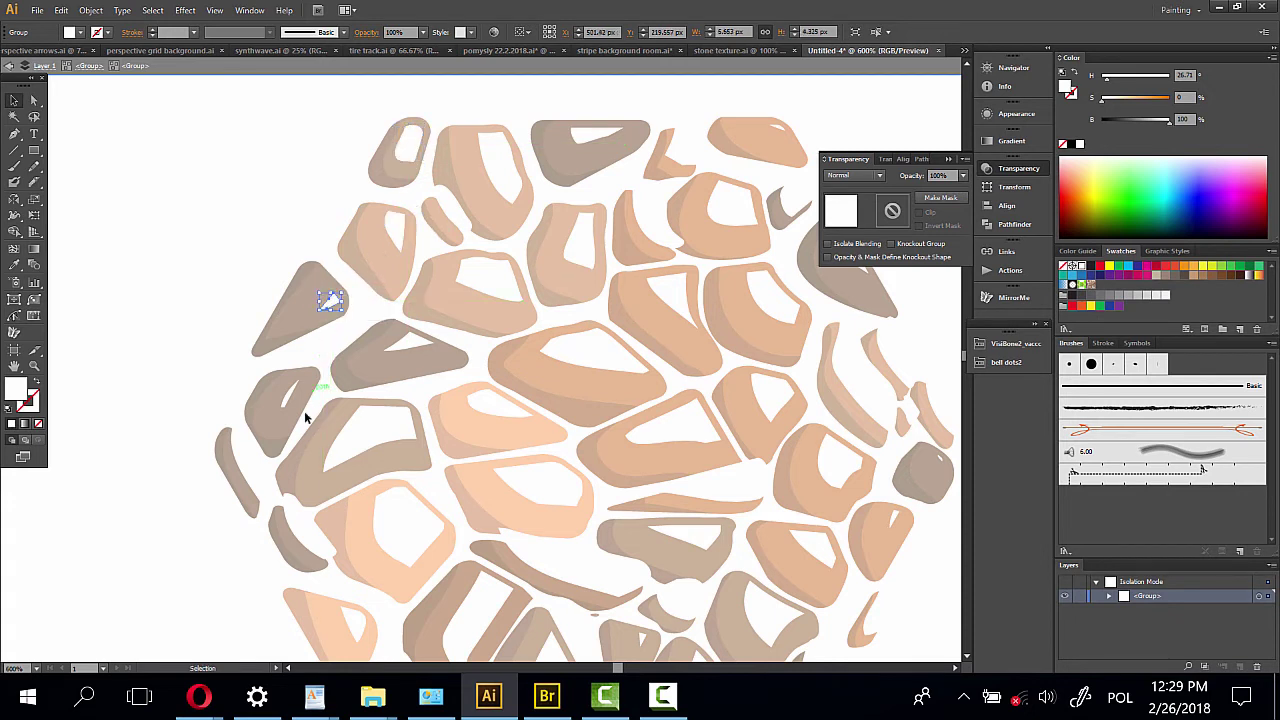
{"action": "left_click_drag", "start_coordinate": [292, 403], "coordinate": [318, 393]}
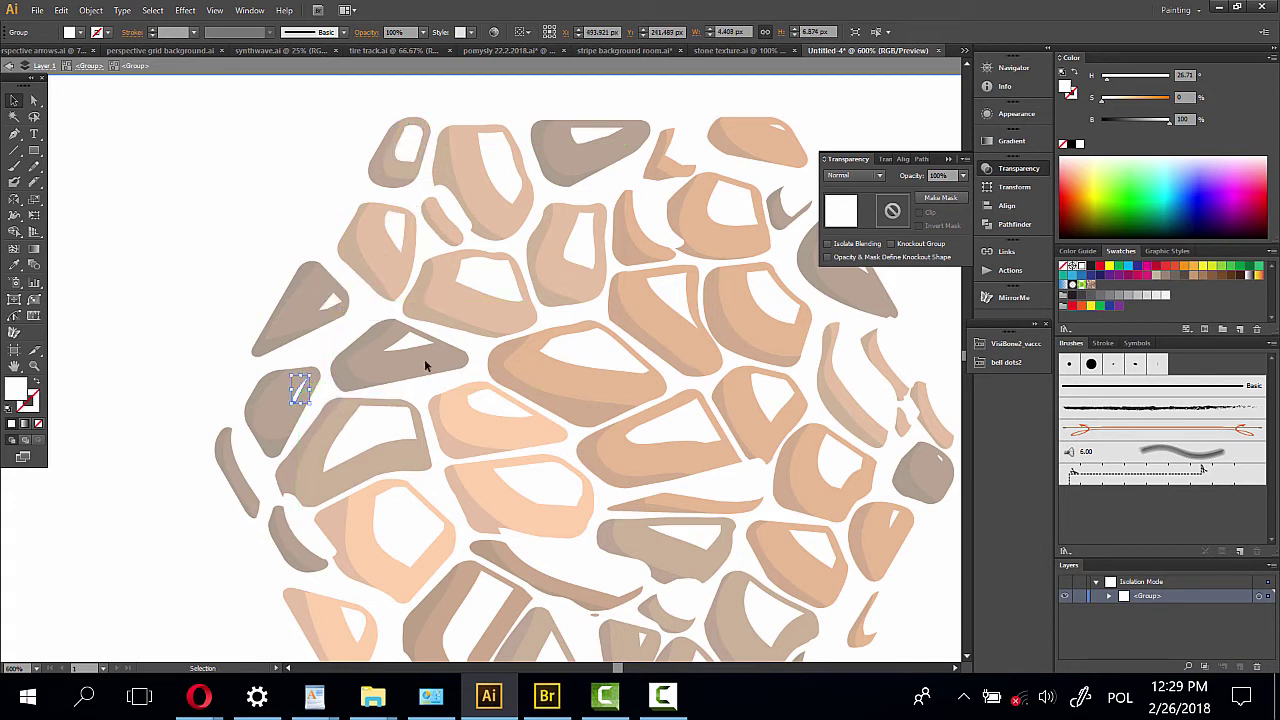
{"action": "left_click_drag", "start_coordinate": [415, 347], "coordinate": [407, 343]}
{"action": "key", "text": "ctrl+shift+a"}
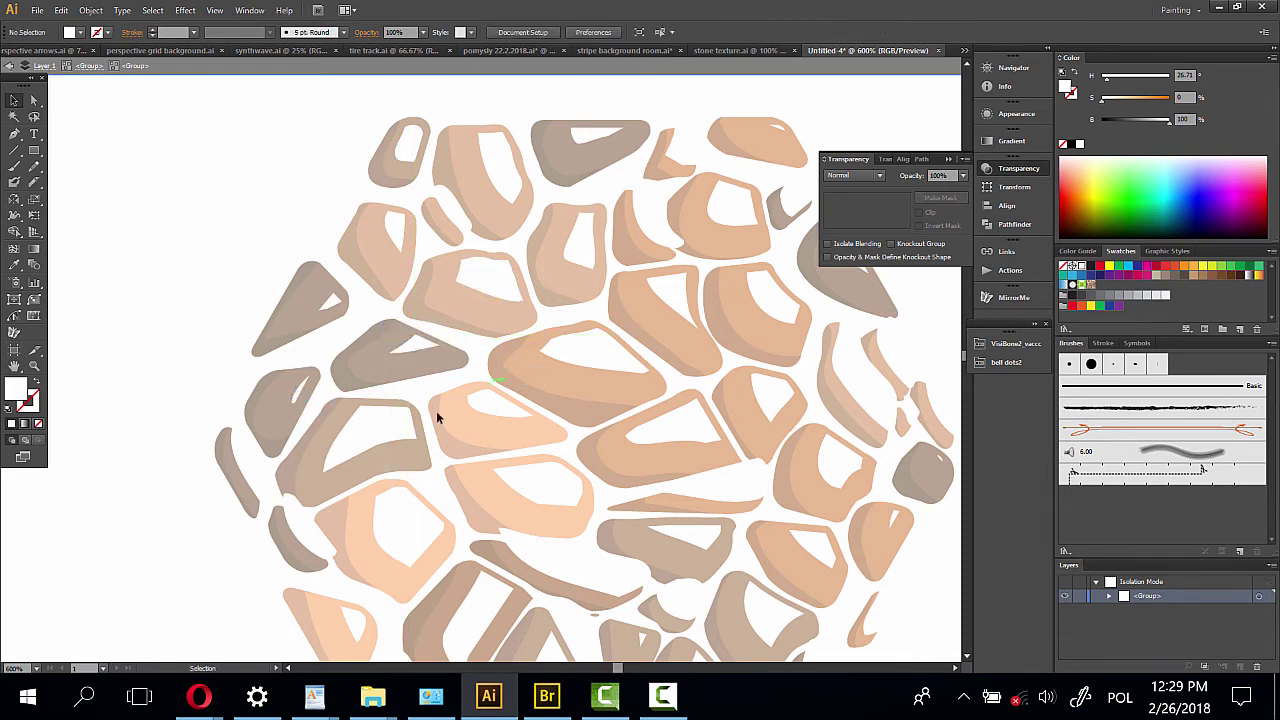
Shrink and reposition the white highlights on the upper stones and the tan pebble
{"action": "scroll", "coordinate": [500, 337], "scroll_direction": "right", "scroll_amount": 3}
{"action": "scroll", "coordinate": [437, 226], "scroll_direction": "right", "scroll_amount": 5}
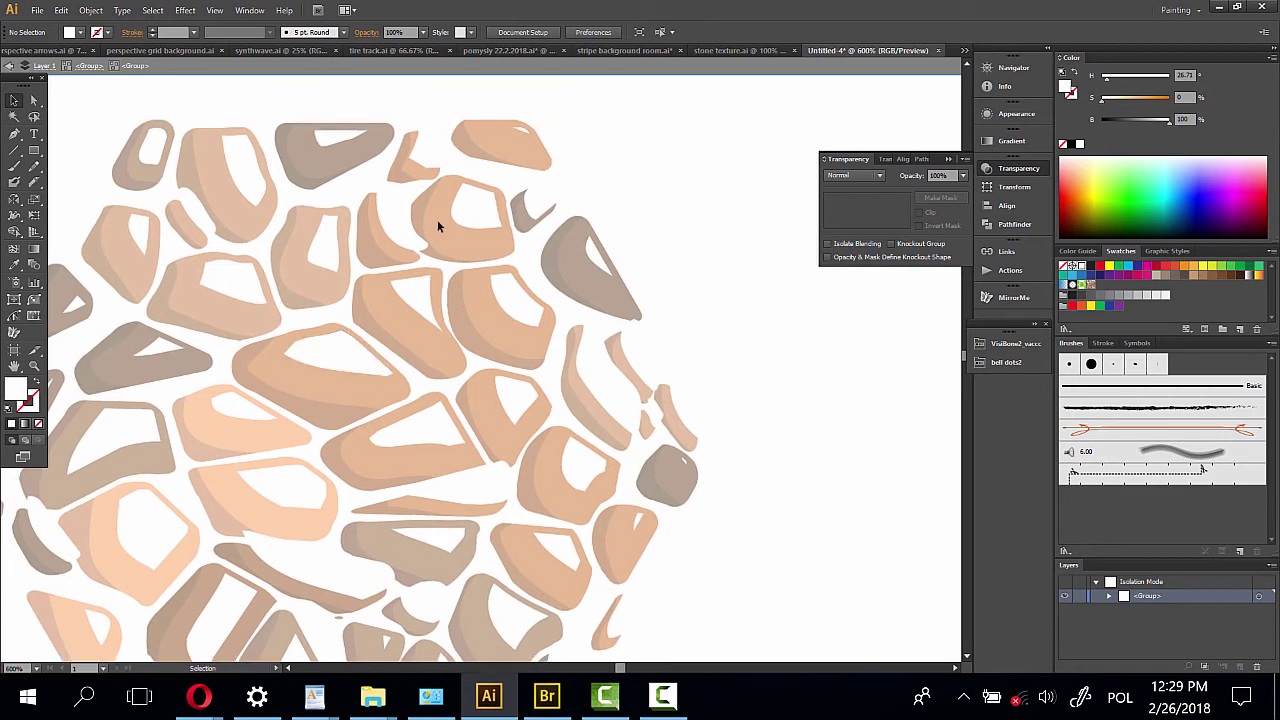
{"action": "left_click", "coordinate": [405, 226]}
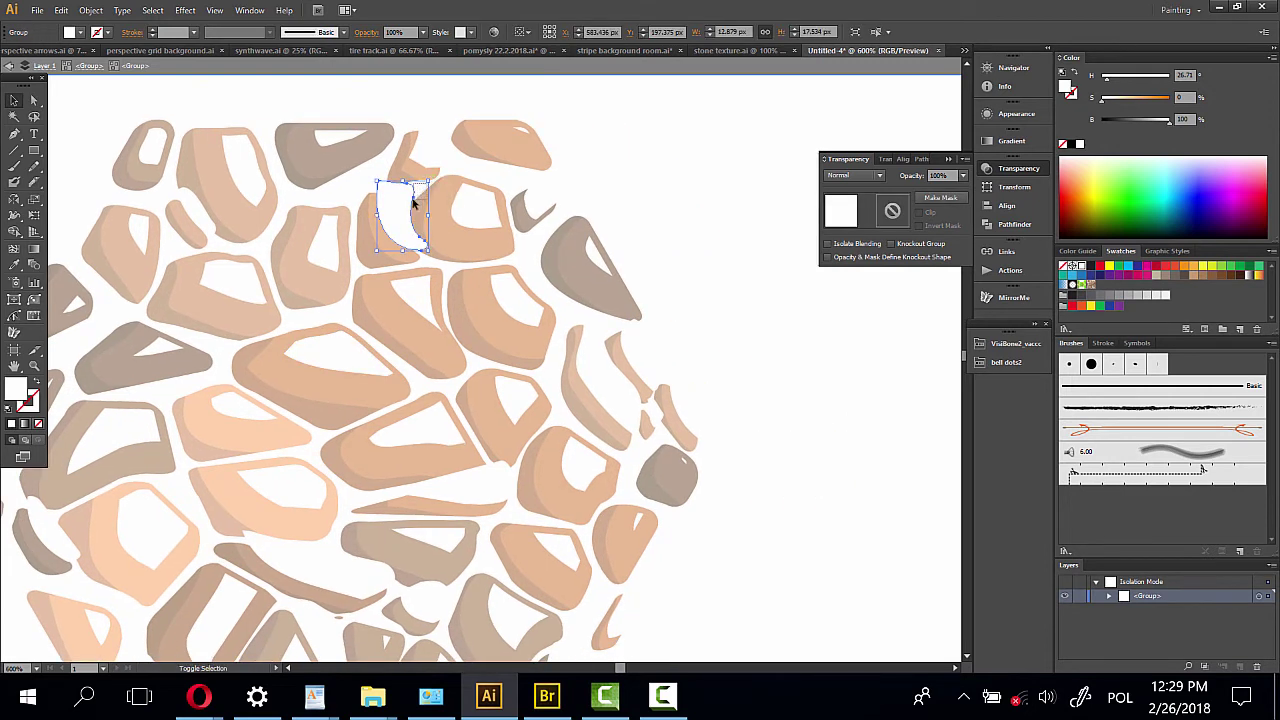
{"action": "left_click_drag", "start_coordinate": [428, 182], "coordinate": [408, 228]}
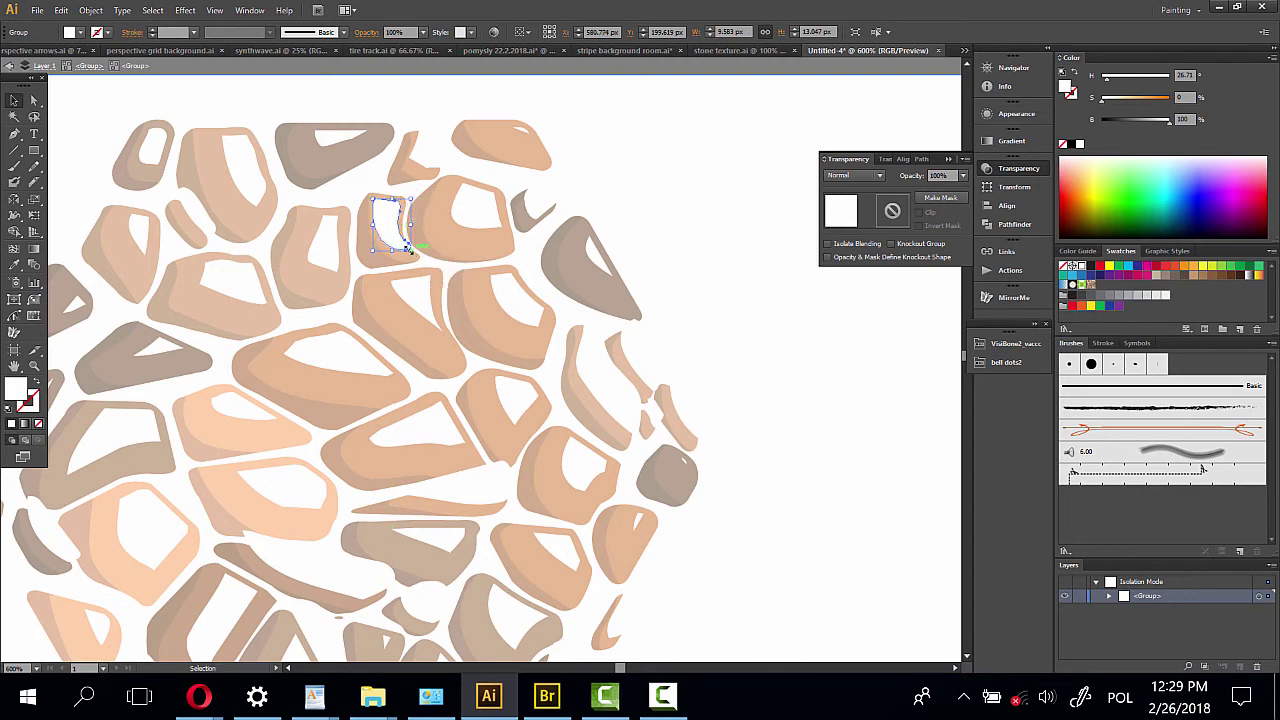
{"action": "left_click", "coordinate": [428, 206]}
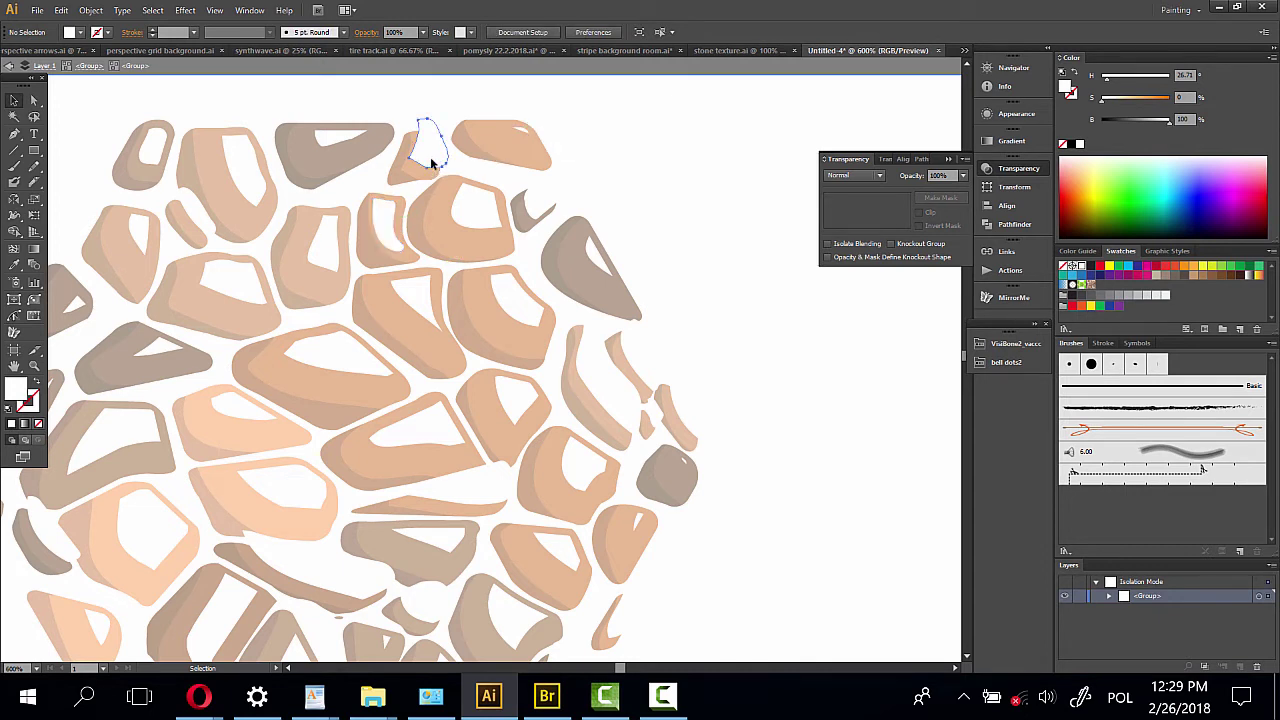
{"action": "left_click_drag", "start_coordinate": [432, 163], "coordinate": [422, 171]}
{"action": "left_click", "coordinate": [460, 167]}
{"action": "left_click", "coordinate": [530, 207]}
{"action": "left_click_drag", "start_coordinate": [545, 200], "coordinate": [540, 210]}
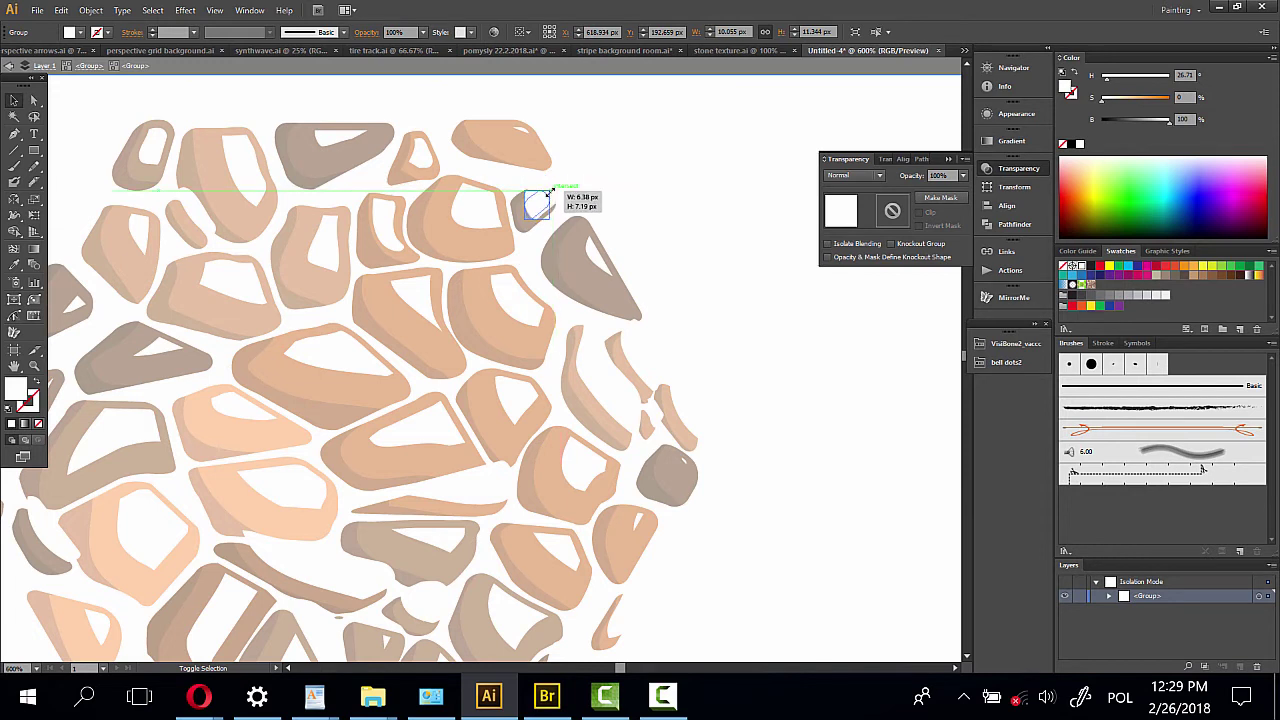
{"action": "left_click", "coordinate": [563, 183]}
Shrink and move the tall highlights on the right-edge pebbles
{"action": "left_click", "coordinate": [590, 322]}
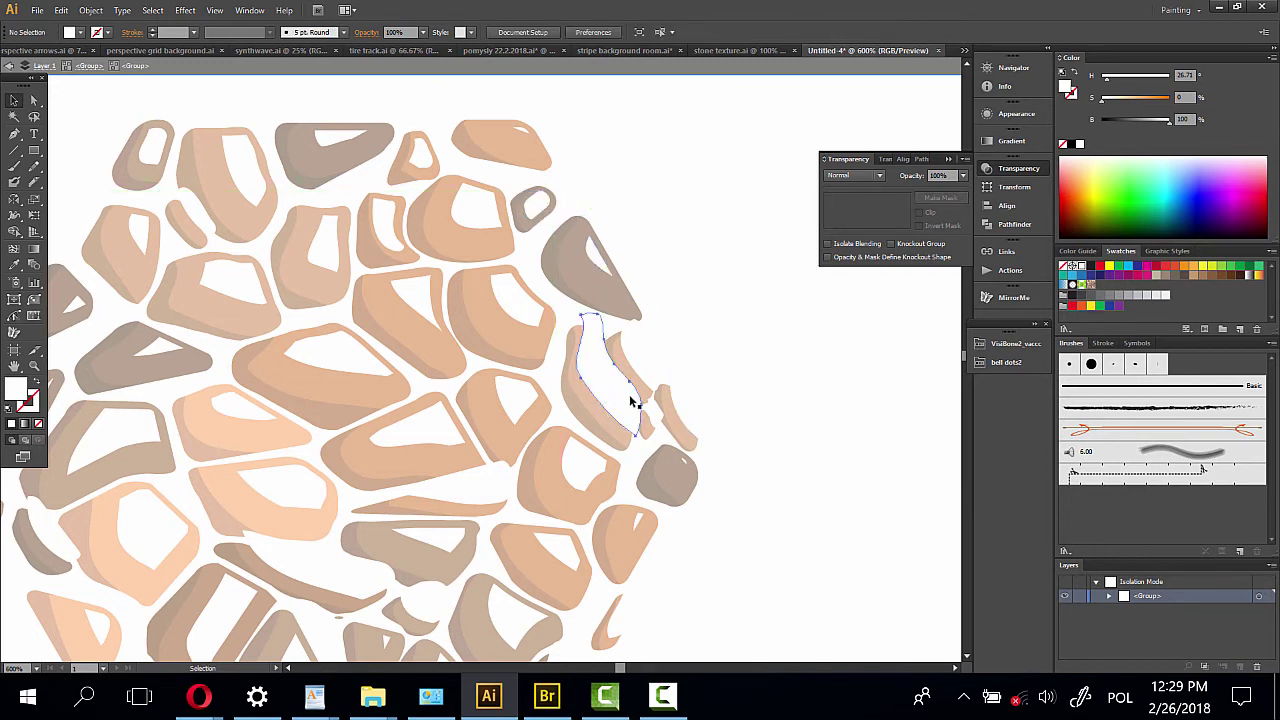
{"action": "mouse_move", "coordinate": [641, 317]}
{"action": "left_mouse_down"}
{"action": "mouse_move", "coordinate": [626, 326]}
{"action": "mouse_move", "coordinate": [651, 363]}
{"action": "left_mouse_up"}
{"action": "left_click", "coordinate": [703, 400]}
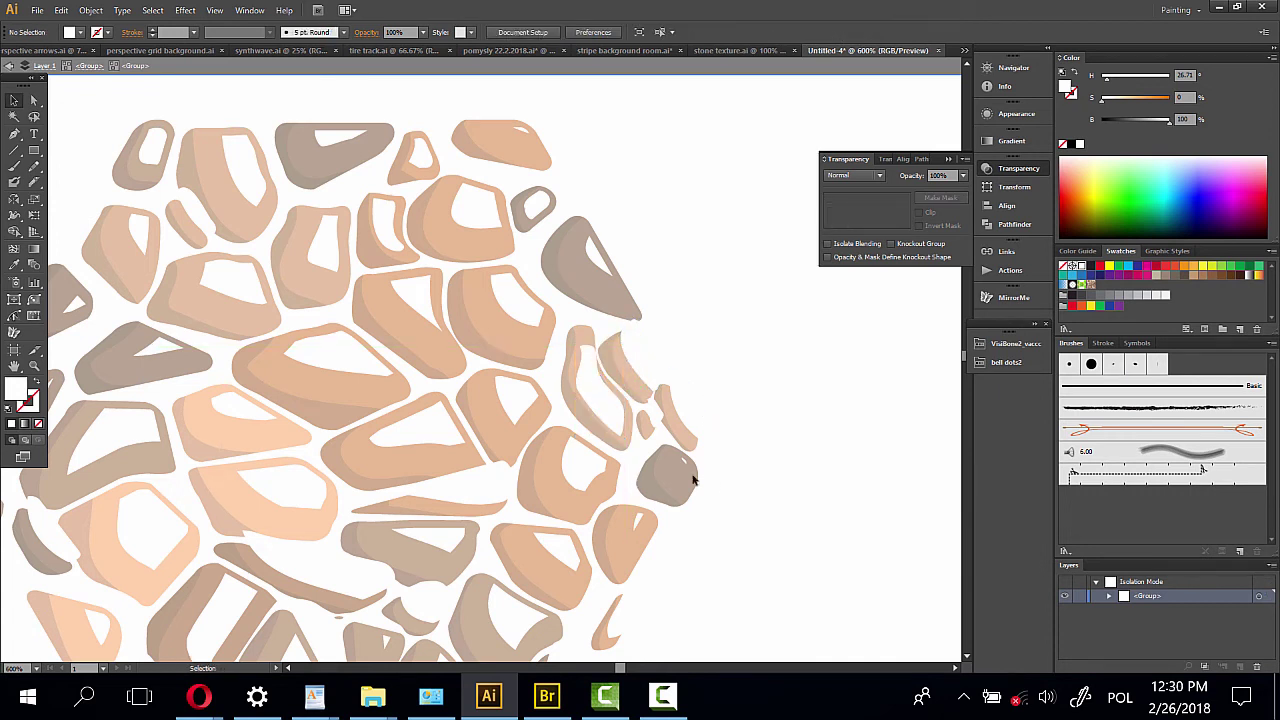
{"action": "left_click", "coordinate": [610, 398]}
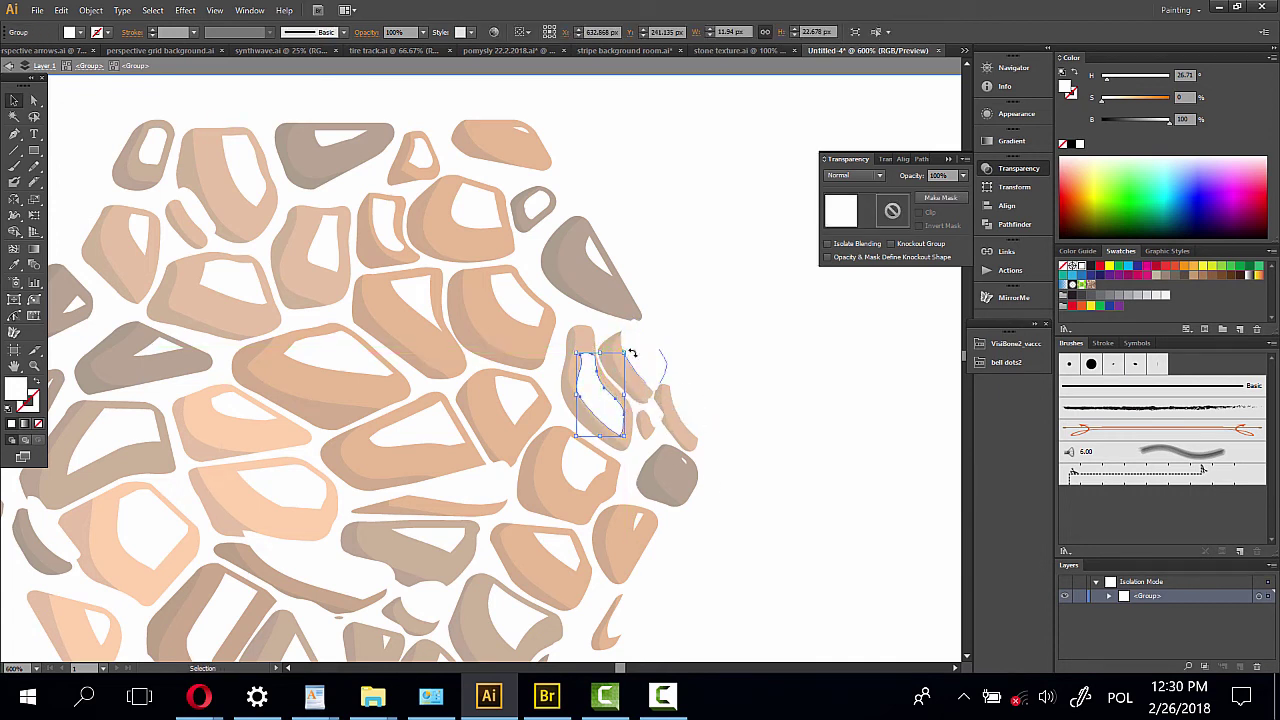
{"action": "mouse_move", "coordinate": [614, 381]}
{"action": "left_mouse_down"}
{"action": "mouse_move", "coordinate": [657, 336]}
{"action": "mouse_move", "coordinate": [634, 370]}
{"action": "mouse_move", "coordinate": [690, 399]}
{"action": "left_mouse_up"}
{"action": "left_click", "coordinate": [707, 416]}
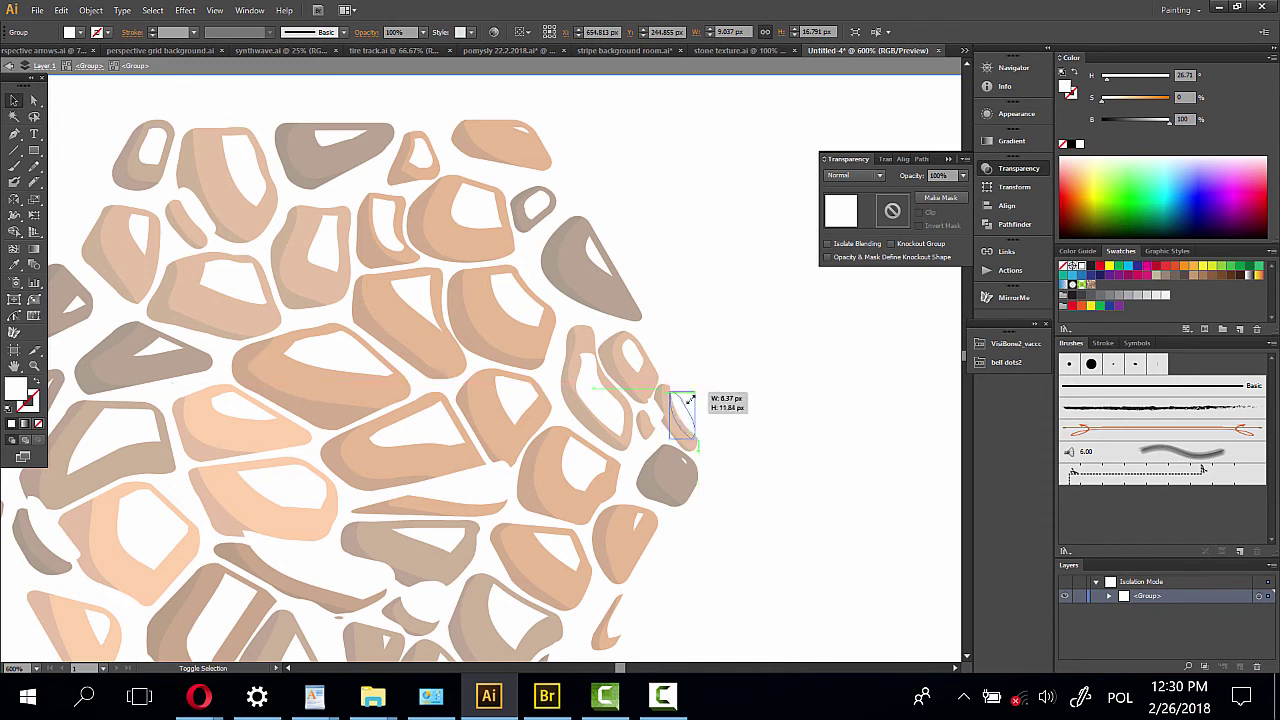
{"action": "left_click", "coordinate": [717, 391]}
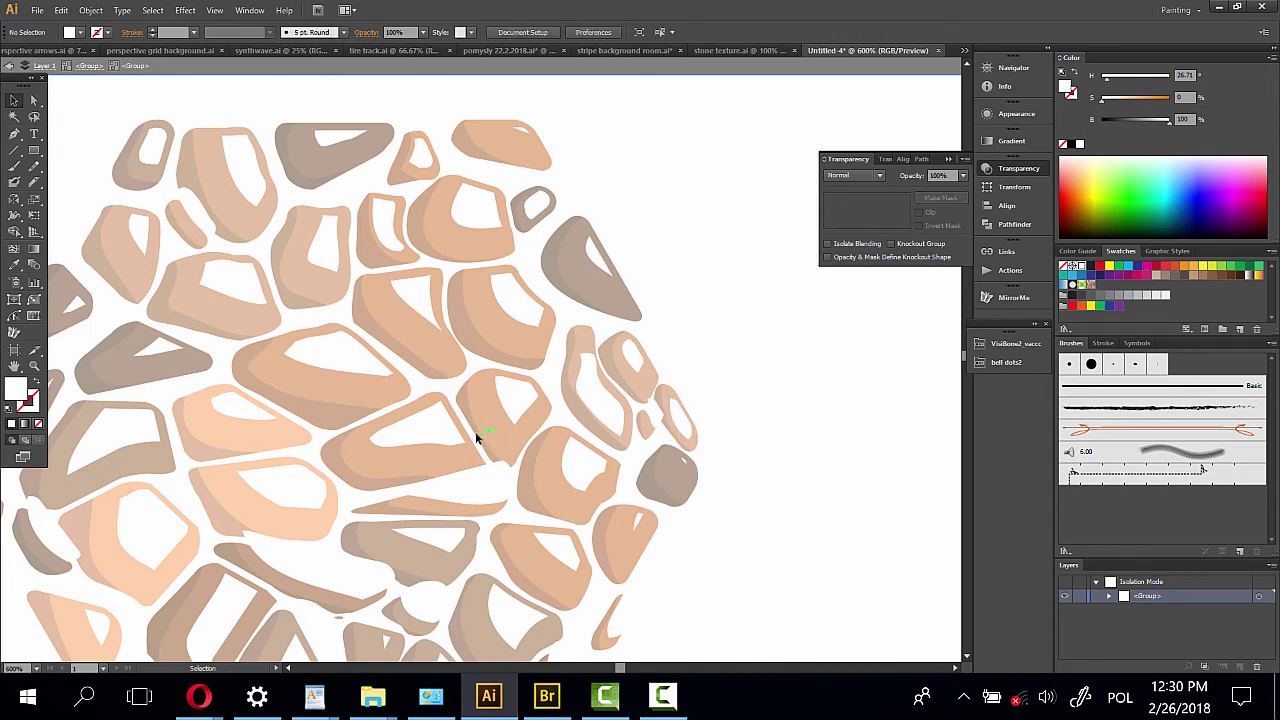
Move and shrink the highlights on the lower-right edge pebbles
{"action": "scroll", "coordinate": [580, 435], "scroll_direction": "down", "scroll_amount": 3}
{"action": "left_click_drag", "start_coordinate": [698, 431], "coordinate": [716, 426]}
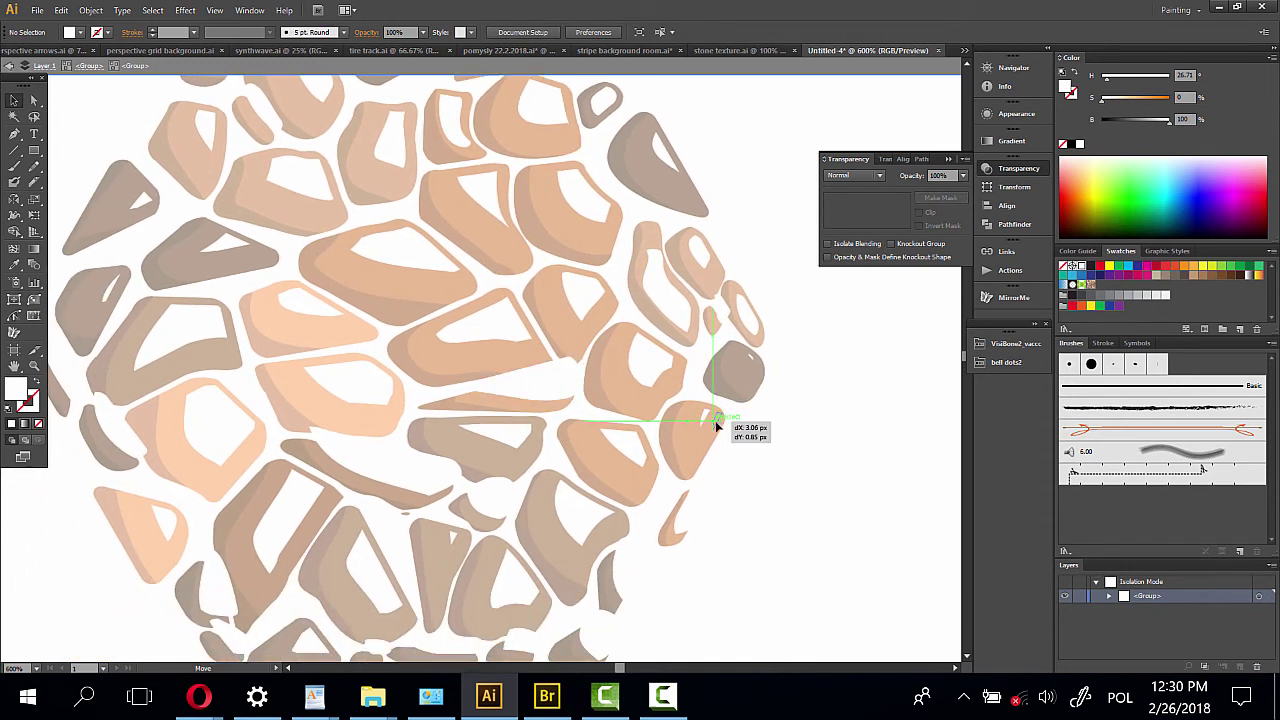
{"action": "left_click", "coordinate": [757, 403]}
{"action": "left_click", "coordinate": [703, 509]}
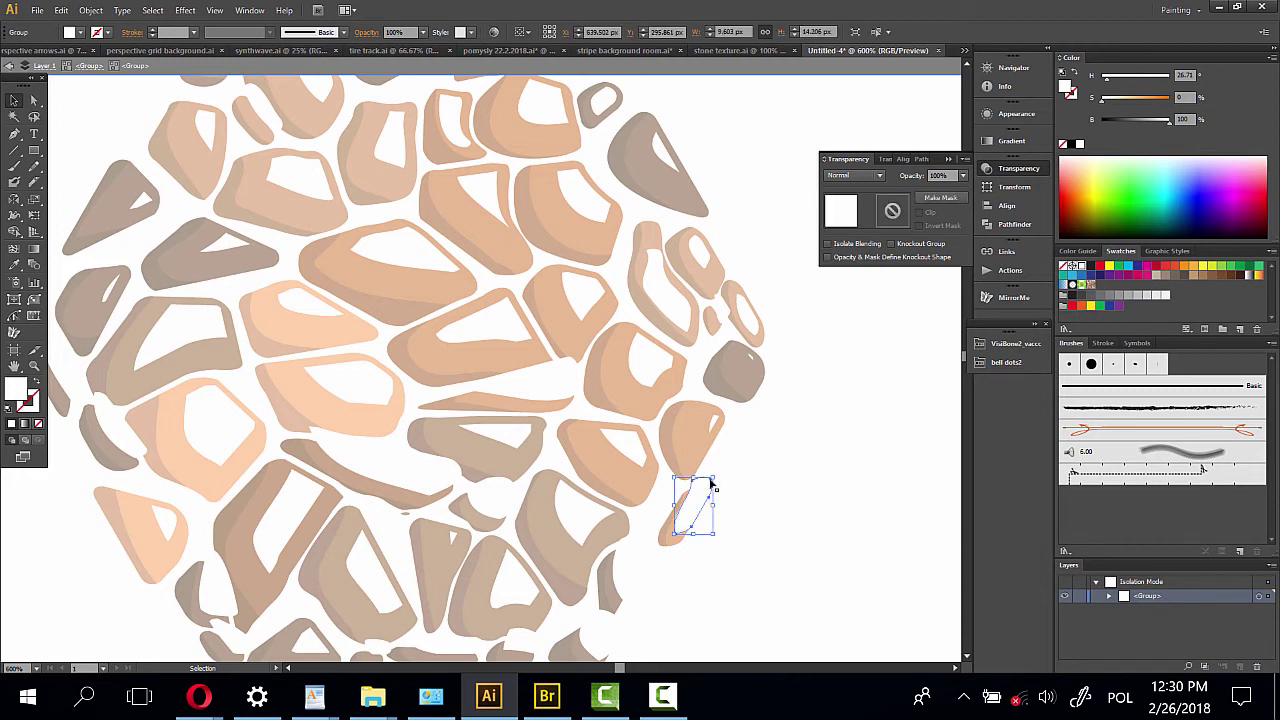
{"action": "left_click_drag", "start_coordinate": [712, 485], "coordinate": [700, 497]}
{"action": "left_click", "coordinate": [714, 537]}
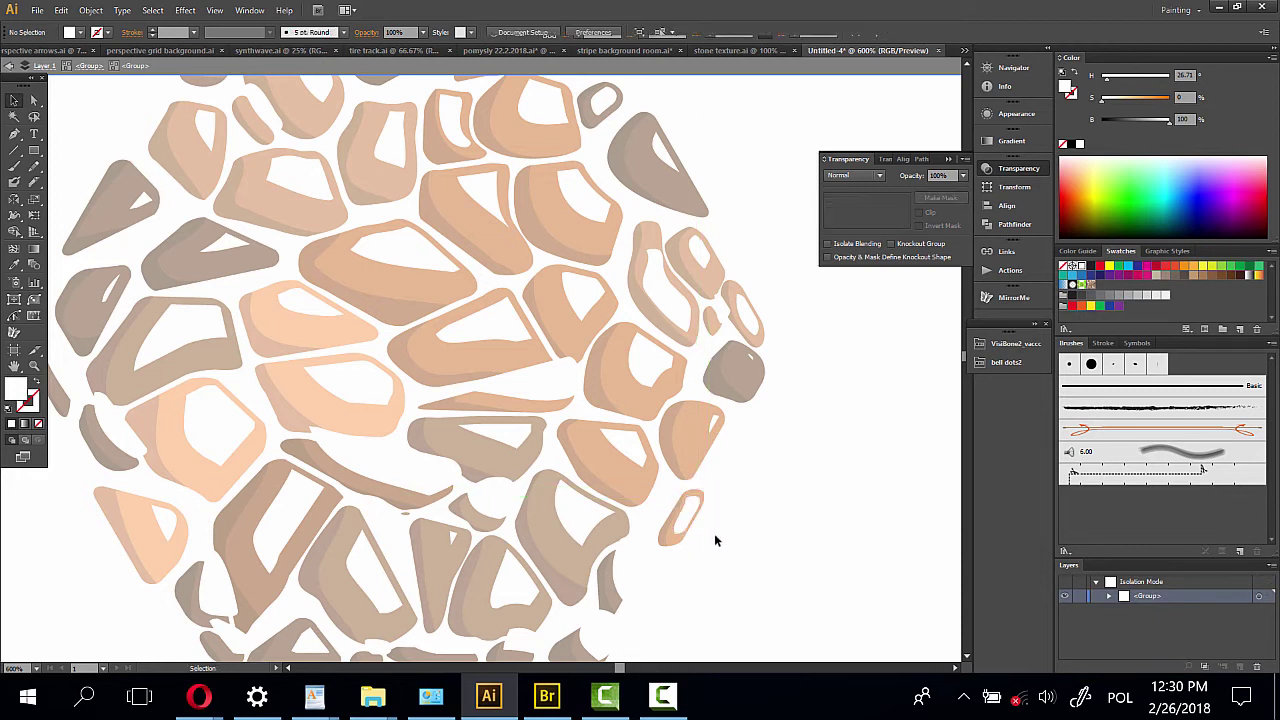
{"action": "left_click", "coordinate": [615, 598]}
{"action": "left_click_drag", "start_coordinate": [652, 537], "coordinate": [627, 578]}
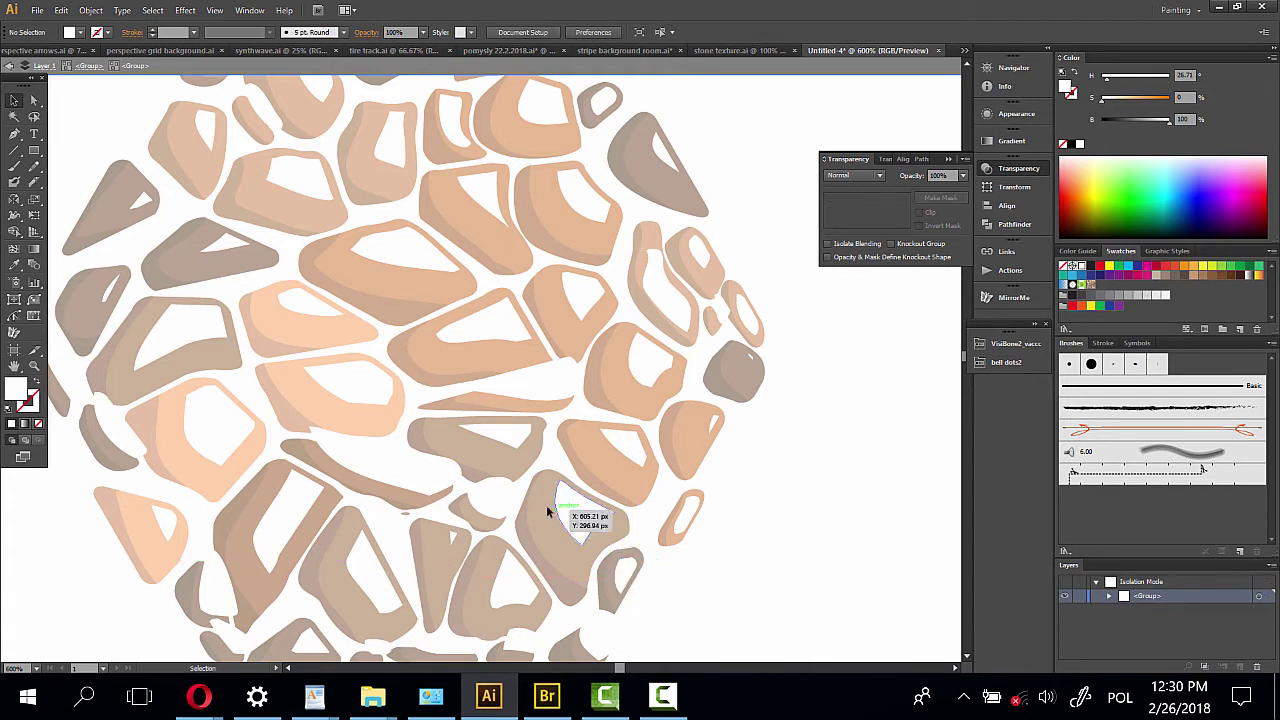
{"action": "mouse_move", "coordinate": [520, 346]}
{"action": "left_mouse_down"}
{"action": "mouse_move", "coordinate": [654, 383]}
{"action": "mouse_move", "coordinate": [656, 442]}
{"action": "left_mouse_up"}
{"action": "left_click", "coordinate": [675, 437]}
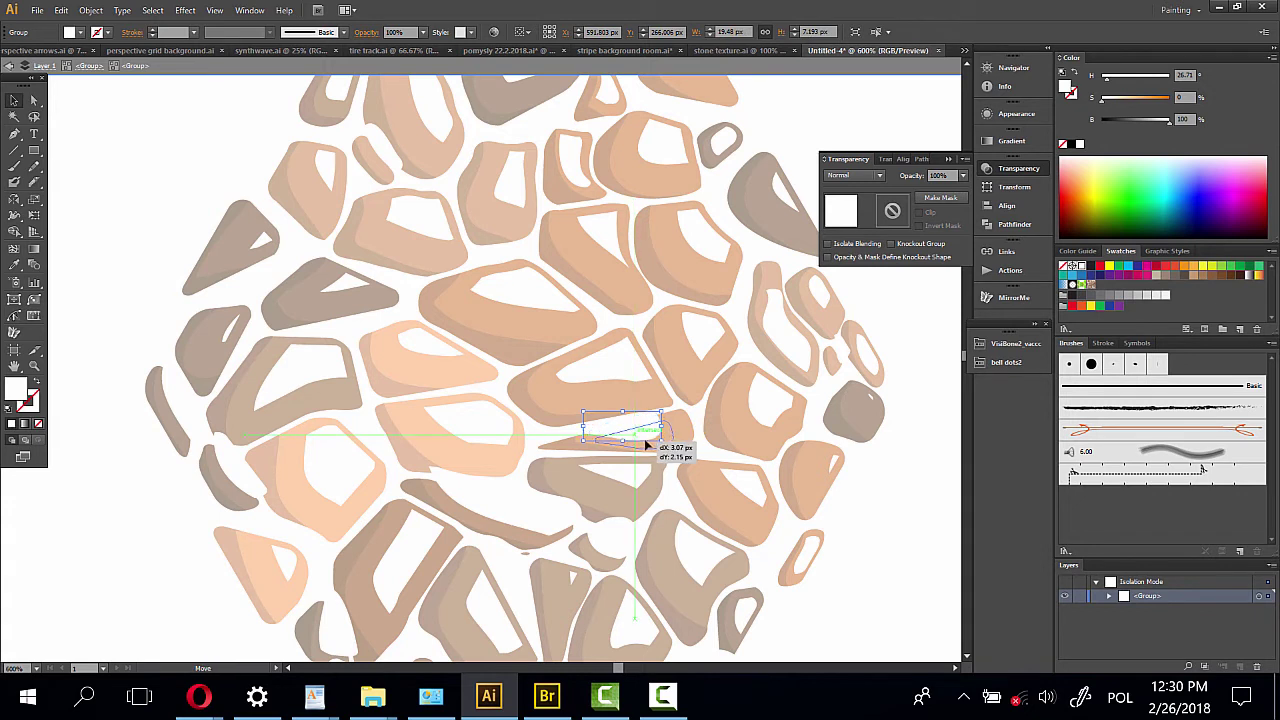
{"action": "left_click", "coordinate": [591, 425]}
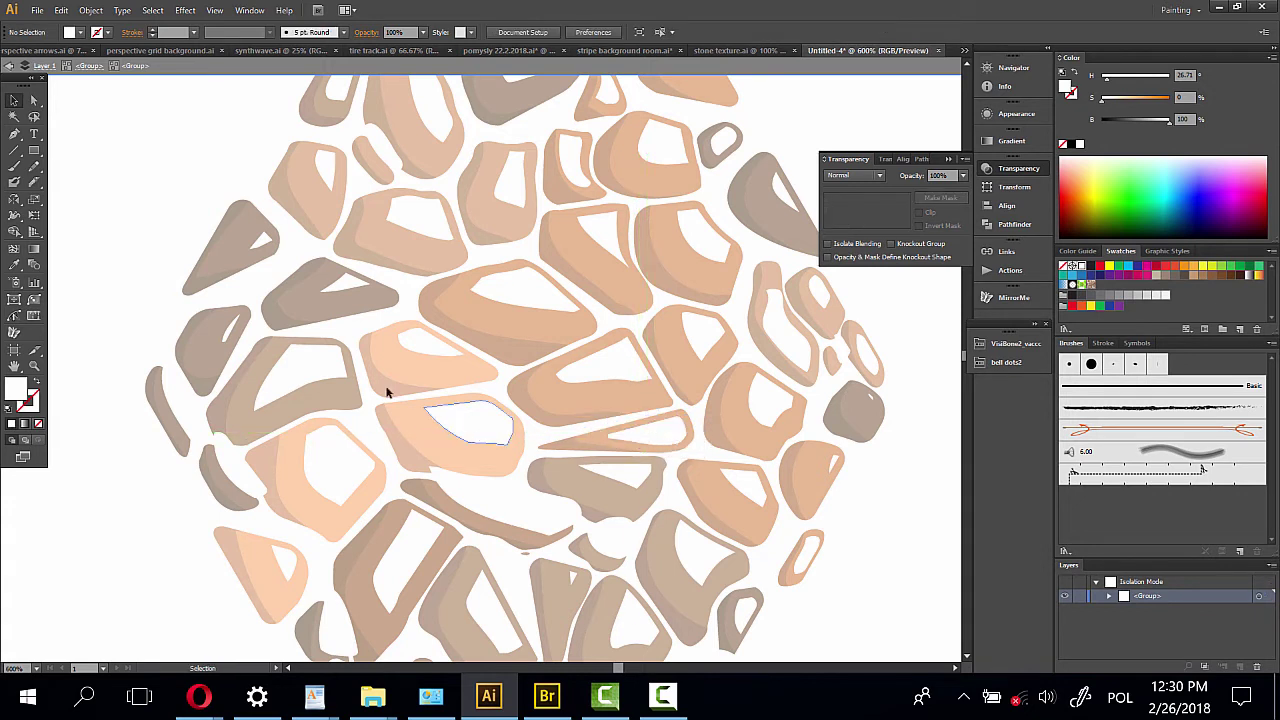
Reposition the left-edge highlight, scale the bottom highlight, and reshape the top-left highlight
{"action": "left_click", "coordinate": [191, 360]}
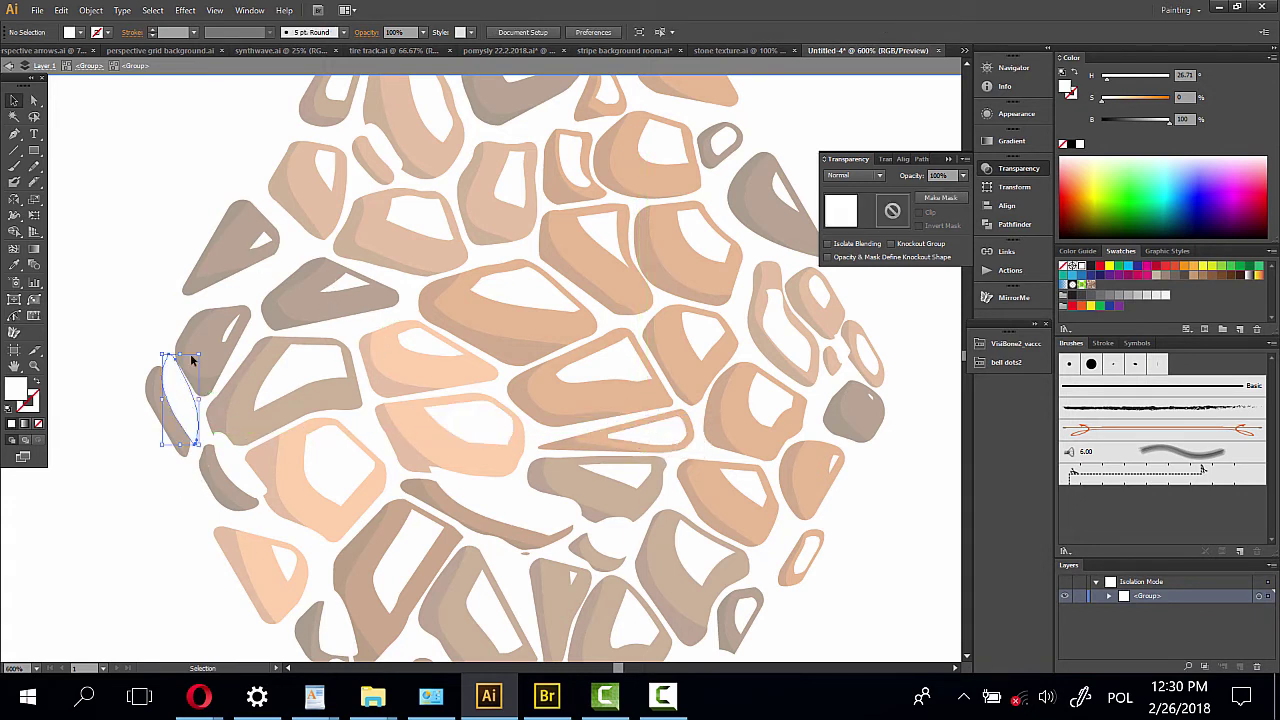
{"action": "mouse_move", "coordinate": [191, 360]}
{"action": "left_mouse_down"}
{"action": "mouse_move", "coordinate": [183, 412]}
{"action": "mouse_move", "coordinate": [265, 438]}
{"action": "left_mouse_up"}
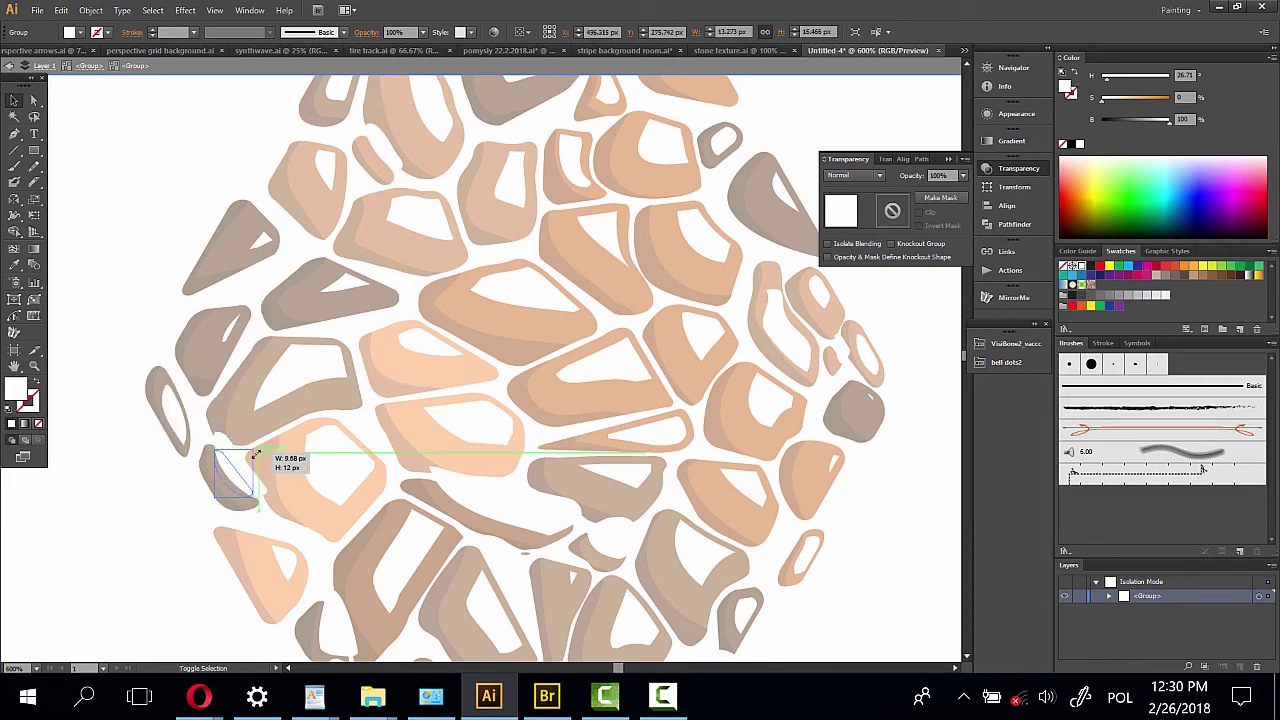
{"action": "left_click_drag", "start_coordinate": [267, 437], "coordinate": [263, 466]}
{"action": "left_click", "coordinate": [405, 635]}
{"action": "left_click", "coordinate": [508, 515]}
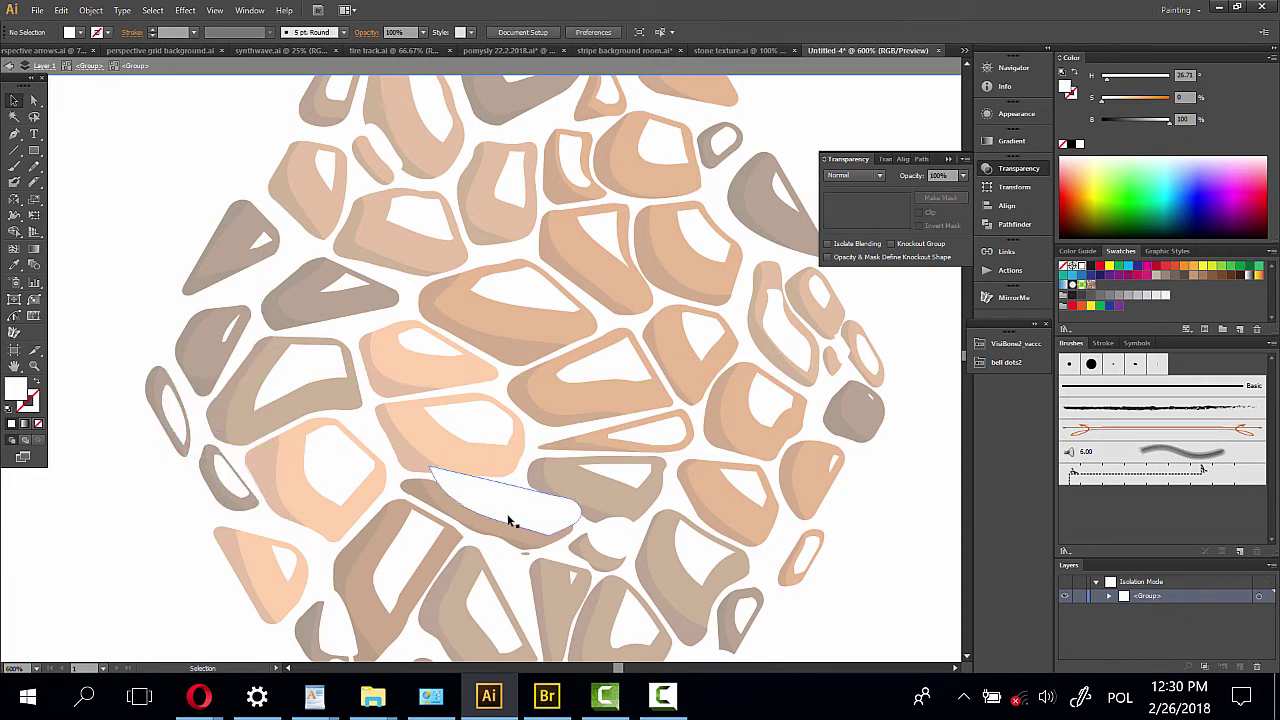
{"action": "mouse_move", "coordinate": [537, 484]}
{"action": "left_mouse_down"}
{"action": "mouse_move", "coordinate": [575, 485]}
{"action": "mouse_move", "coordinate": [531, 492]}
{"action": "mouse_move", "coordinate": [545, 528]}
{"action": "left_mouse_up"}
{"action": "mouse_move", "coordinate": [620, 371]}
{"action": "left_mouse_down"}
{"action": "mouse_move", "coordinate": [692, 403]}
{"action": "mouse_move", "coordinate": [666, 331]}
{"action": "left_mouse_up"}
{"action": "left_click", "coordinate": [428, 188]}
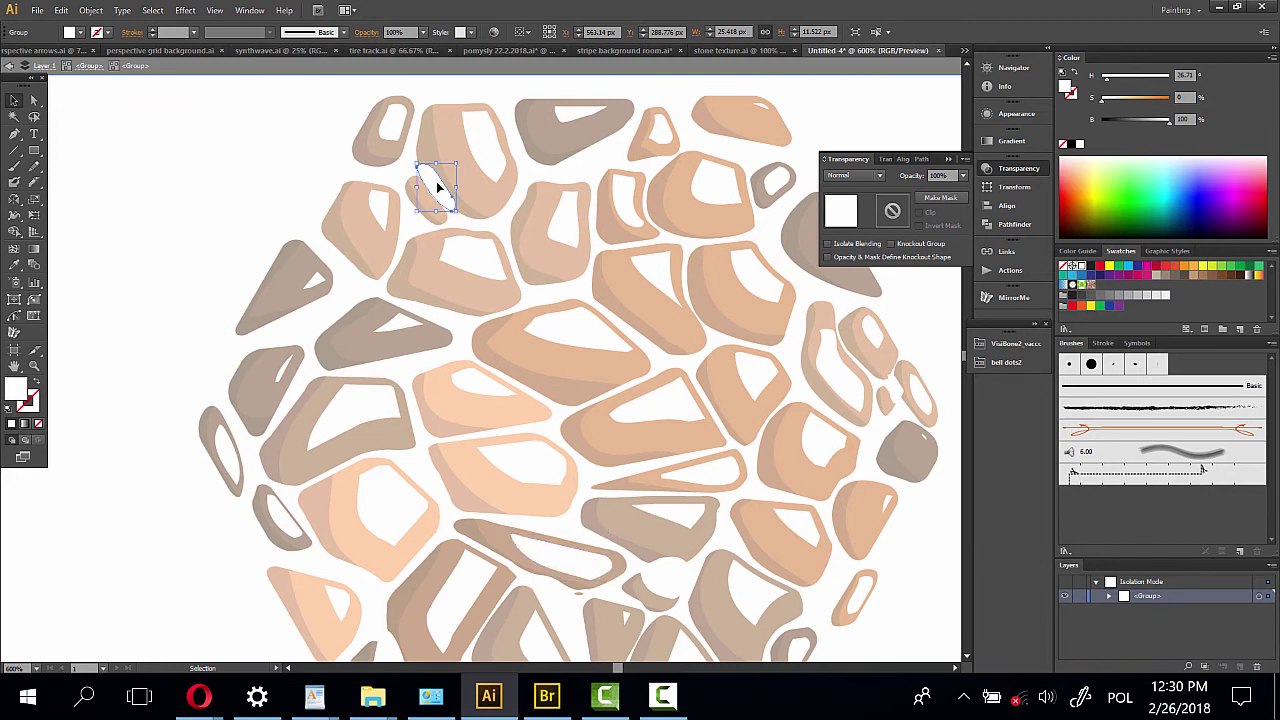
{"action": "left_click_drag", "start_coordinate": [452, 172], "coordinate": [457, 194]}
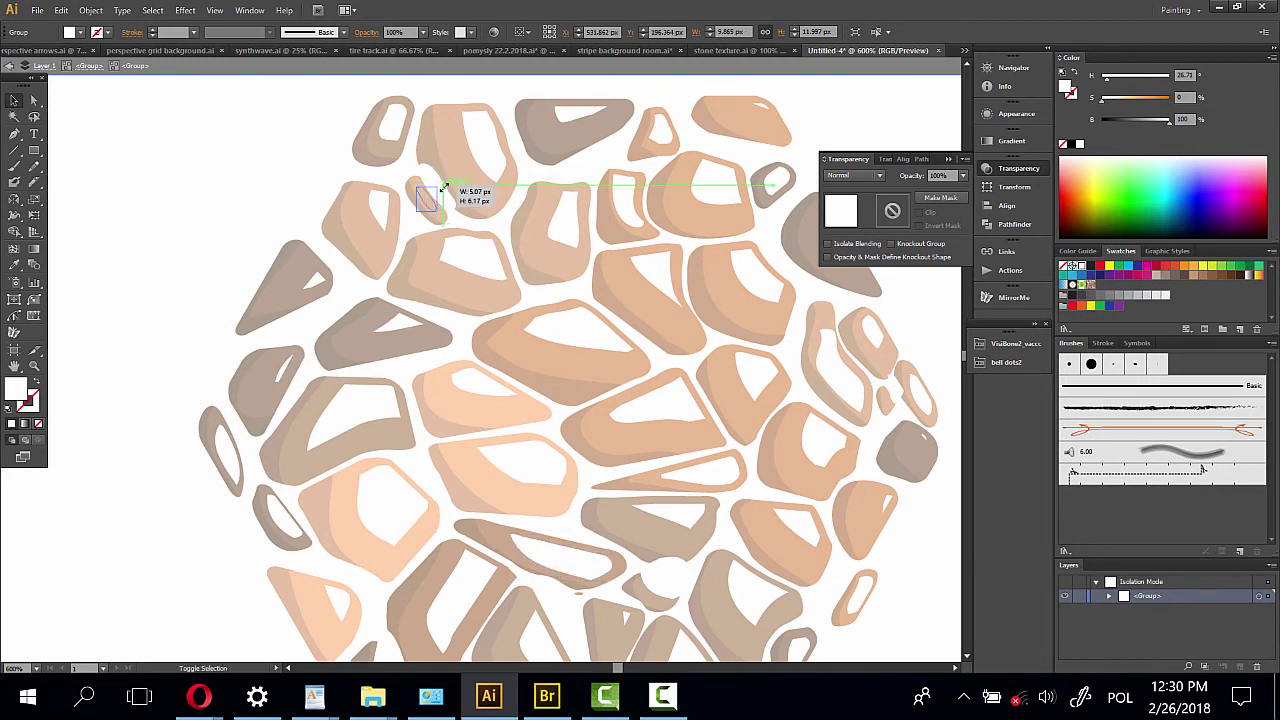
{"action": "left_click", "coordinate": [357, 180]}
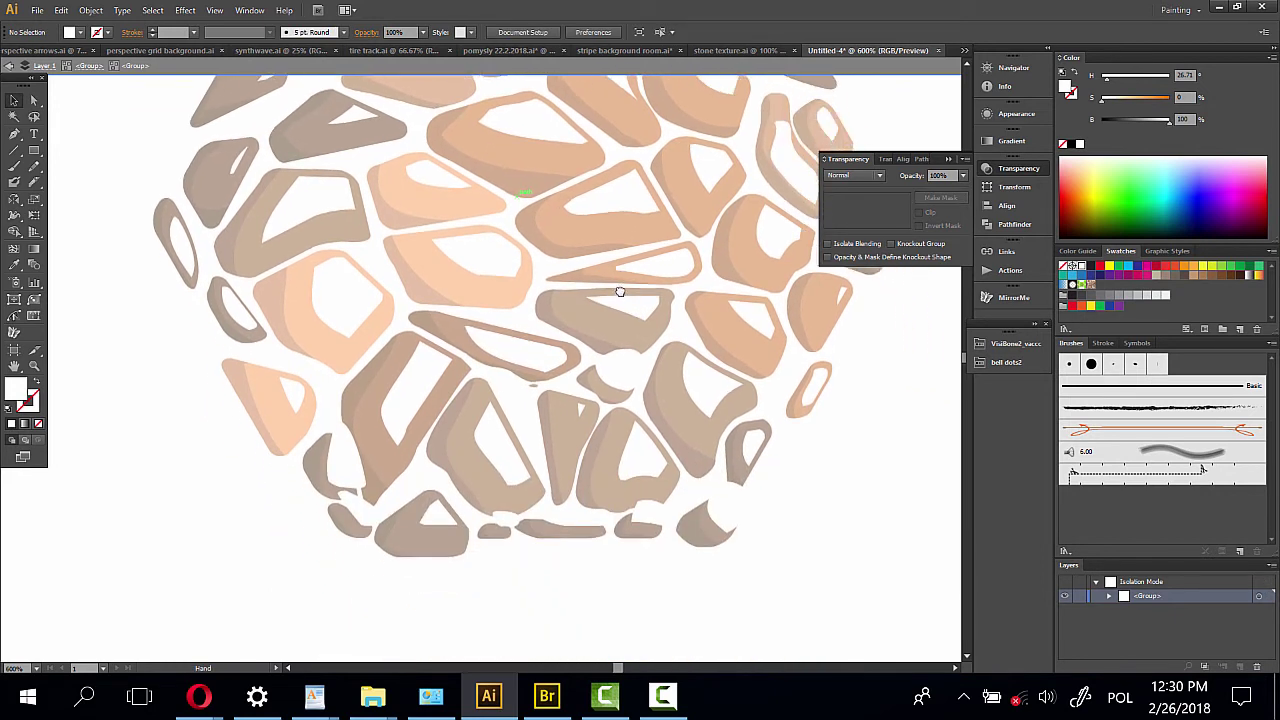
Shrink the centre highlight and rotate and shrink the lower-left and bottom highlights
{"action": "left_click_drag", "start_coordinate": [671, 505], "coordinate": [620, 289]}
{"action": "left_click", "coordinate": [604, 372]}
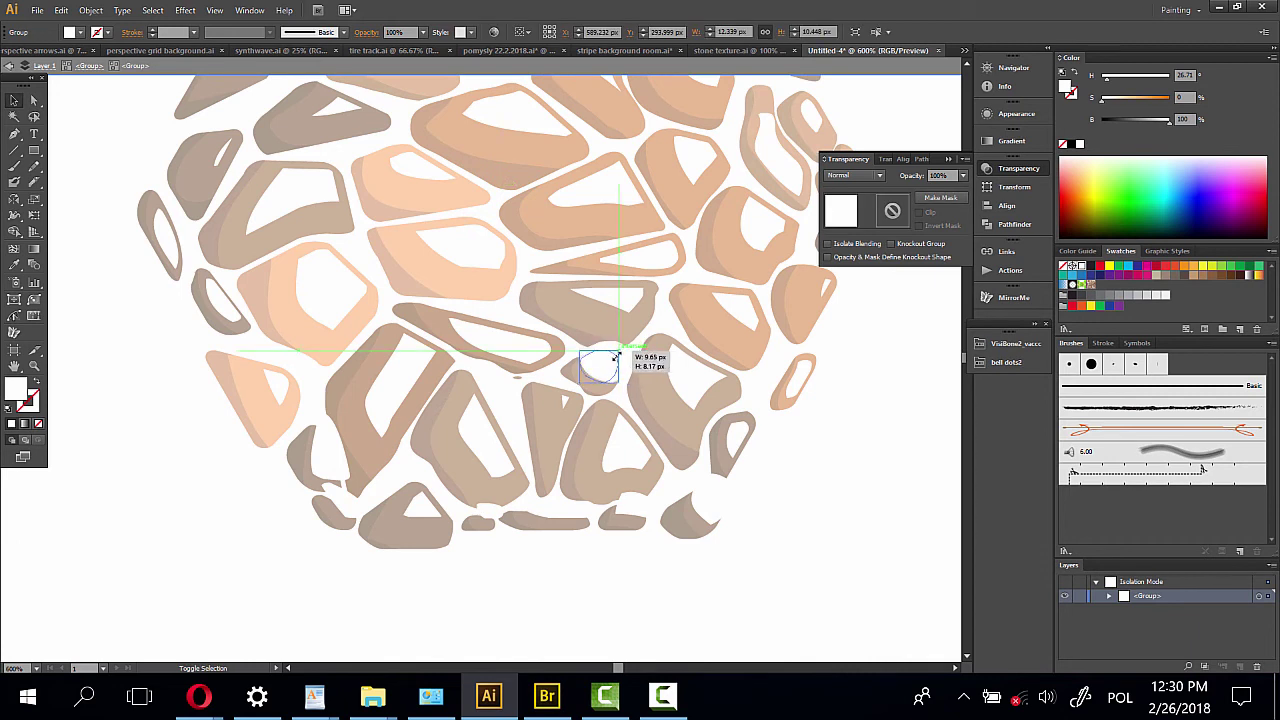
{"action": "left_click_drag", "start_coordinate": [629, 344], "coordinate": [612, 358]}
{"action": "left_click", "coordinate": [766, 454]}
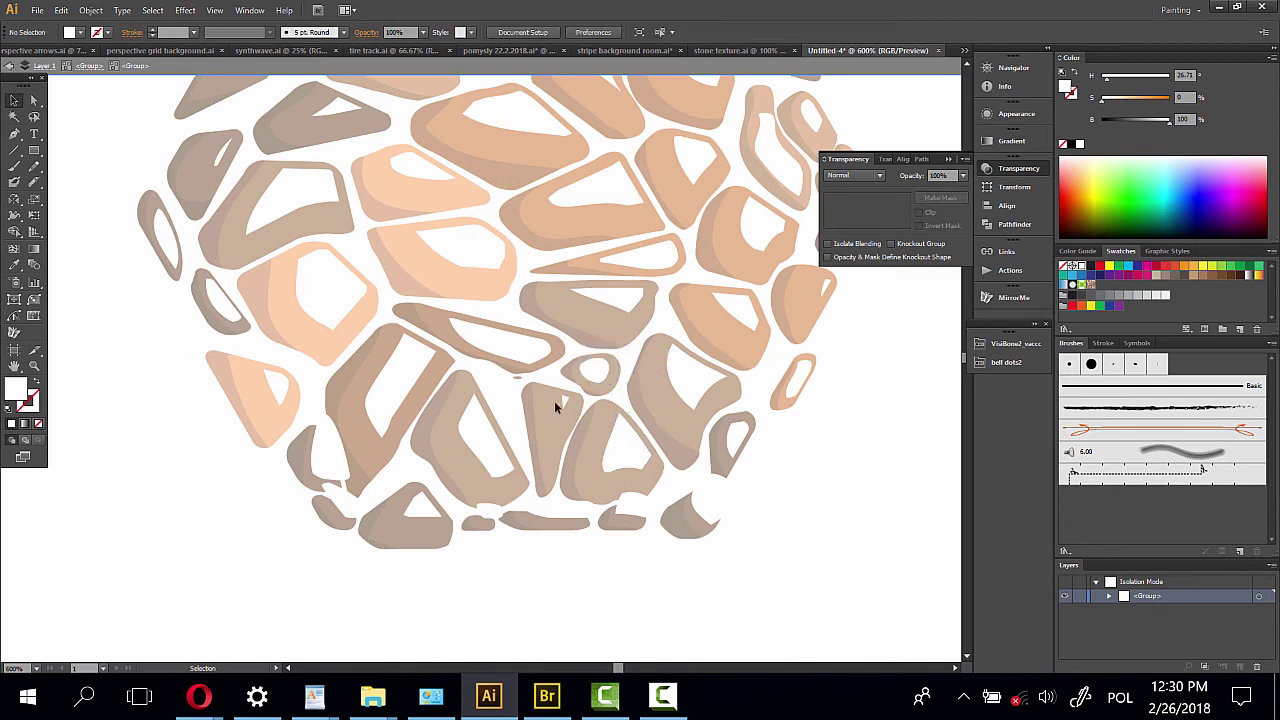
{"action": "left_click", "coordinate": [325, 458]}
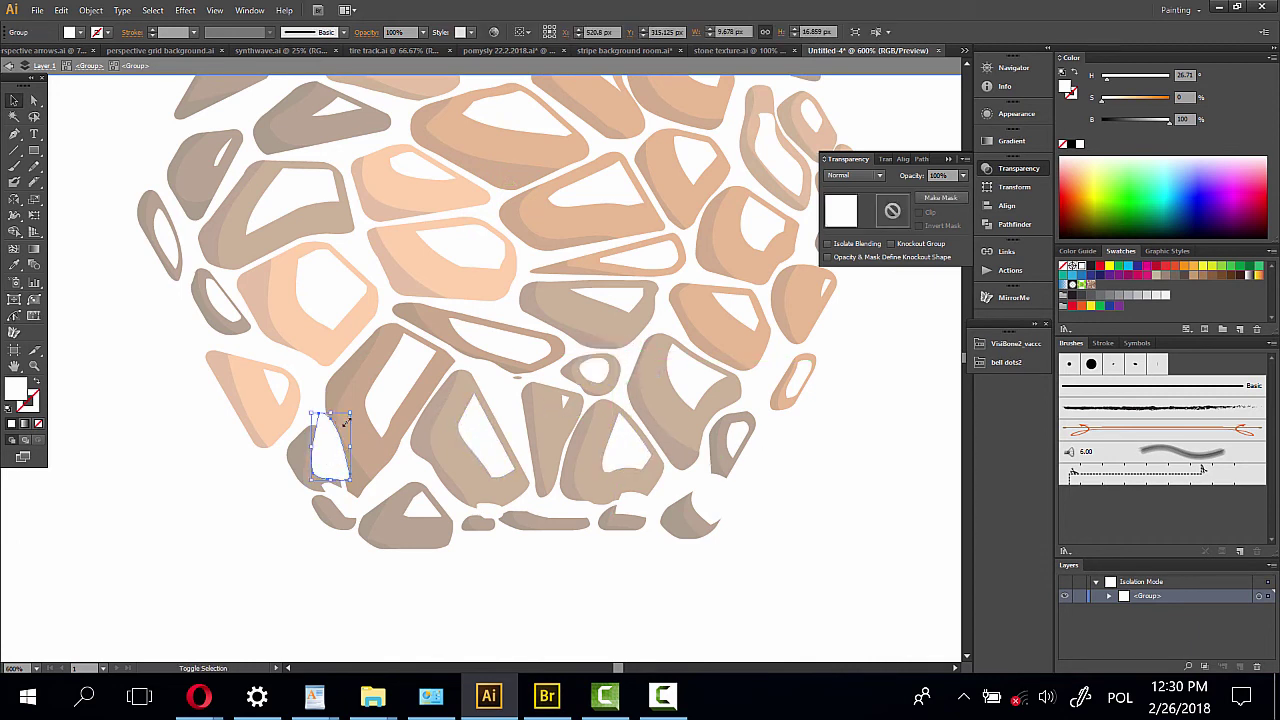
{"action": "left_click_drag", "start_coordinate": [346, 422], "coordinate": [367, 489]}
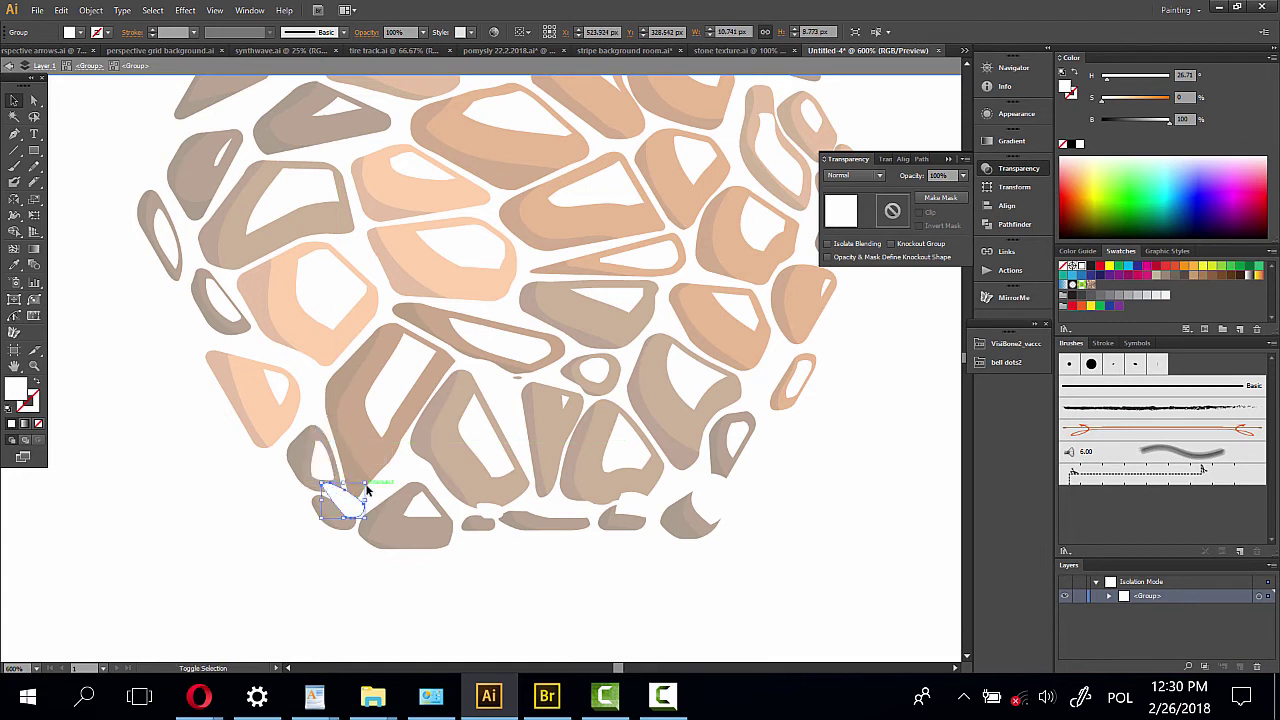
{"action": "left_click_drag", "start_coordinate": [363, 492], "coordinate": [337, 514]}
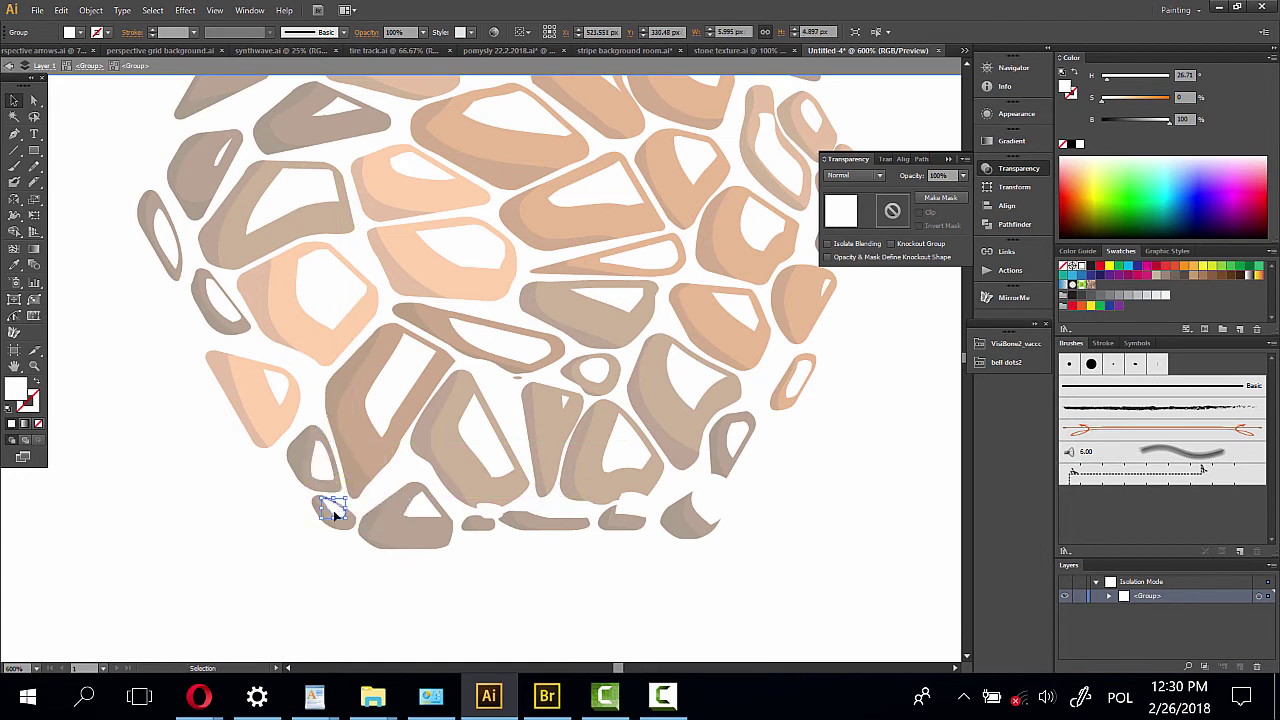
{"action": "left_click", "coordinate": [420, 600]}
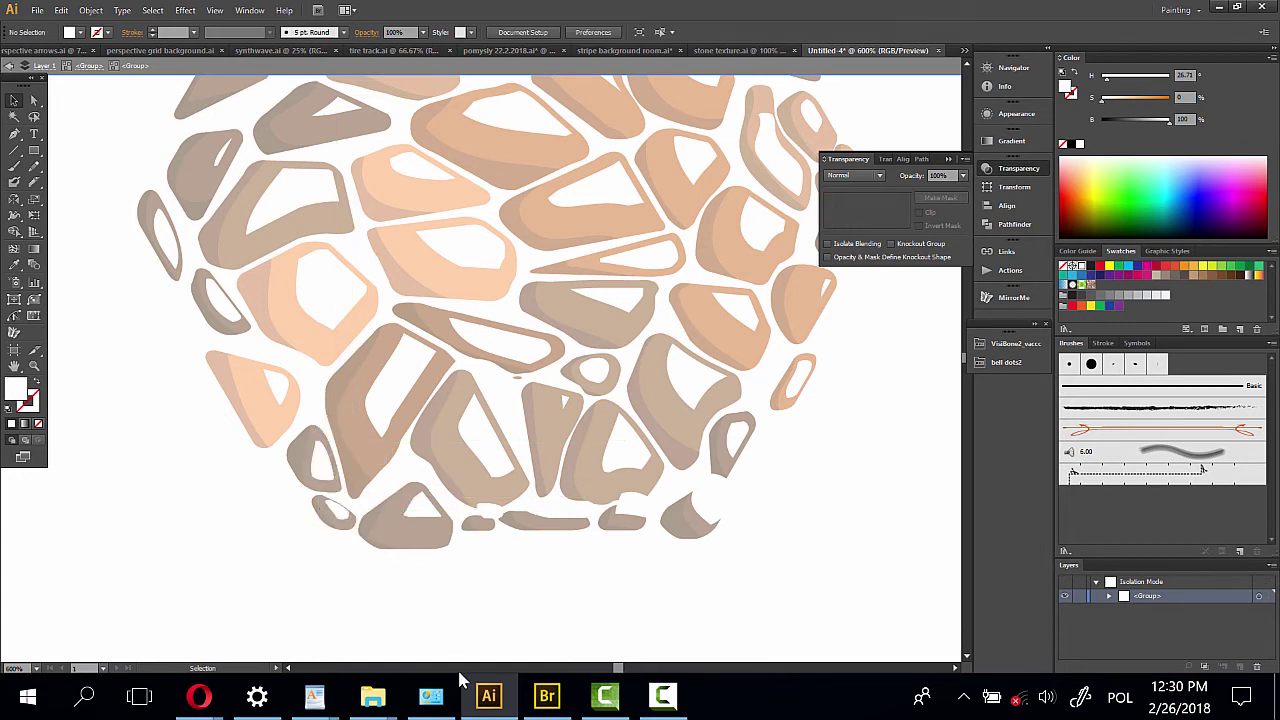
{"action": "left_click", "coordinate": [495, 511]}
{"action": "left_click_drag", "start_coordinate": [502, 508], "coordinate": [483, 517]}
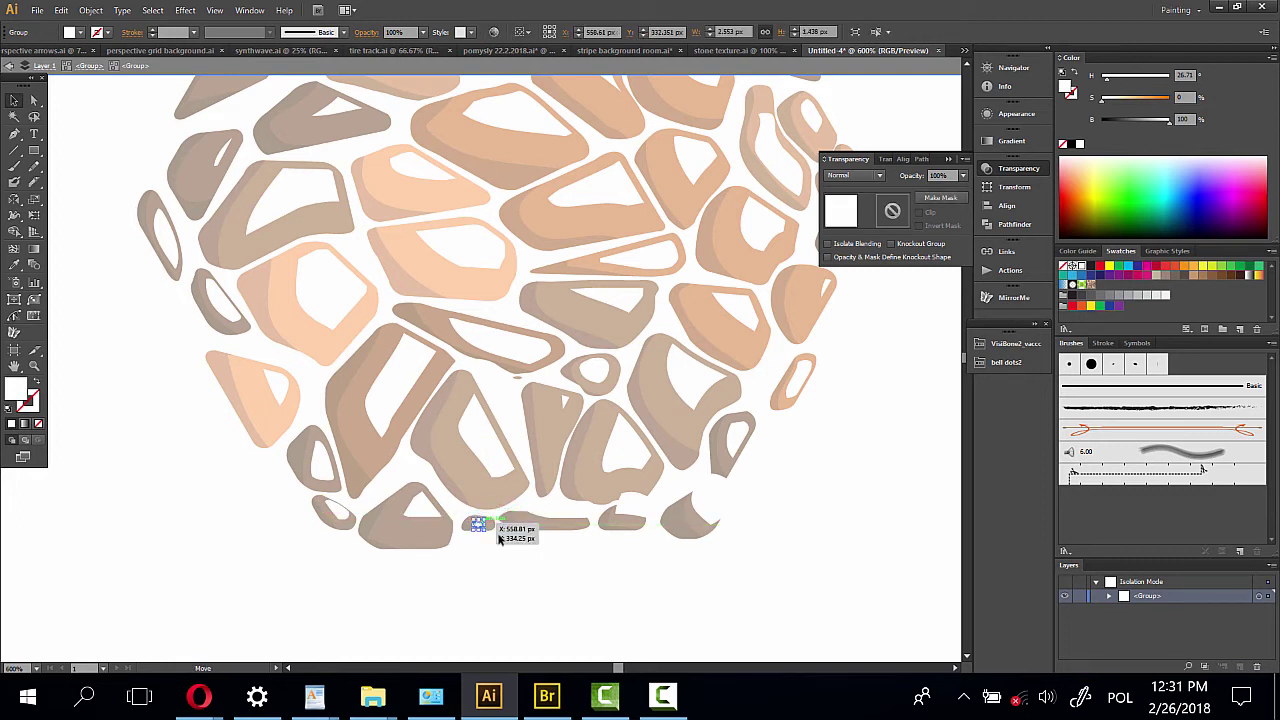
{"action": "left_click_drag", "start_coordinate": [481, 517], "coordinate": [478, 522]}
{"action": "left_click", "coordinate": [502, 568]}
Move, stretch and nudge the small highlights on the bottom-right stones
{"action": "mouse_move", "coordinate": [638, 503]}
{"action": "left_mouse_down"}
{"action": "mouse_move", "coordinate": [559, 505]}
{"action": "mouse_move", "coordinate": [565, 546]}
{"action": "left_mouse_up"}
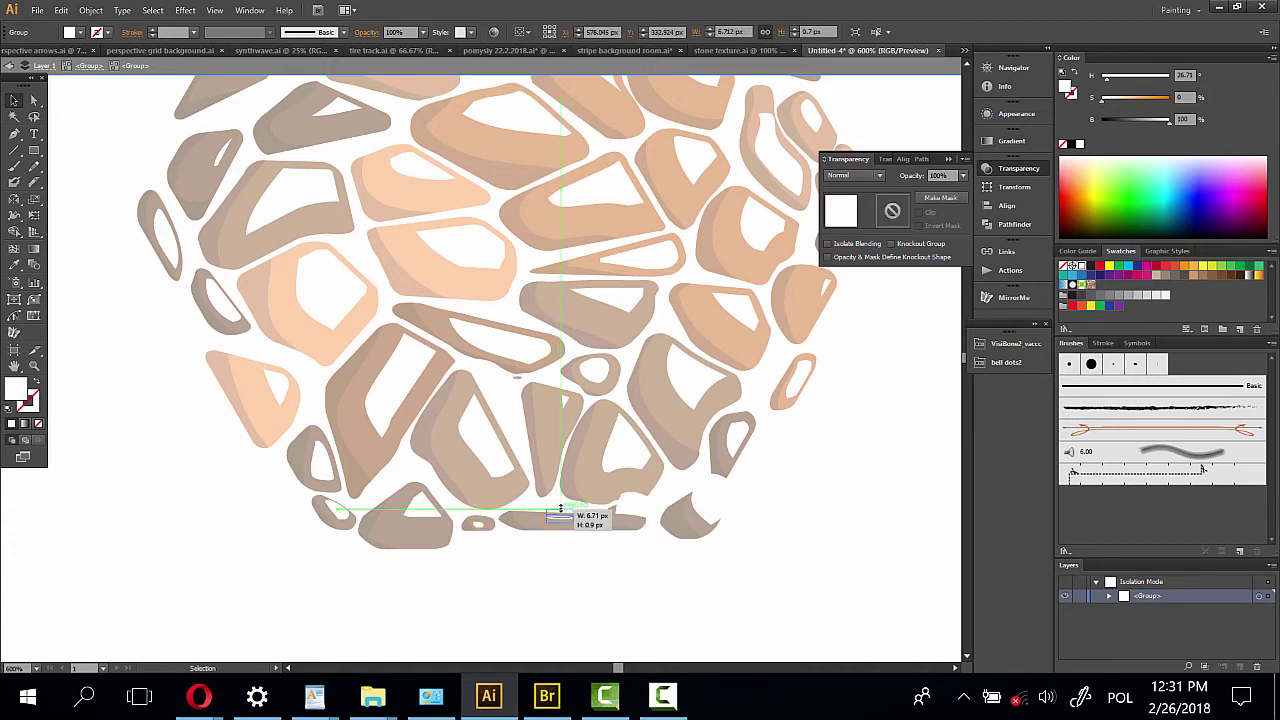
{"action": "left_click_drag", "start_coordinate": [560, 515], "coordinate": [580, 569]}
{"action": "left_click", "coordinate": [575, 550]}
{"action": "left_click_drag", "start_coordinate": [633, 505], "coordinate": [641, 518]}
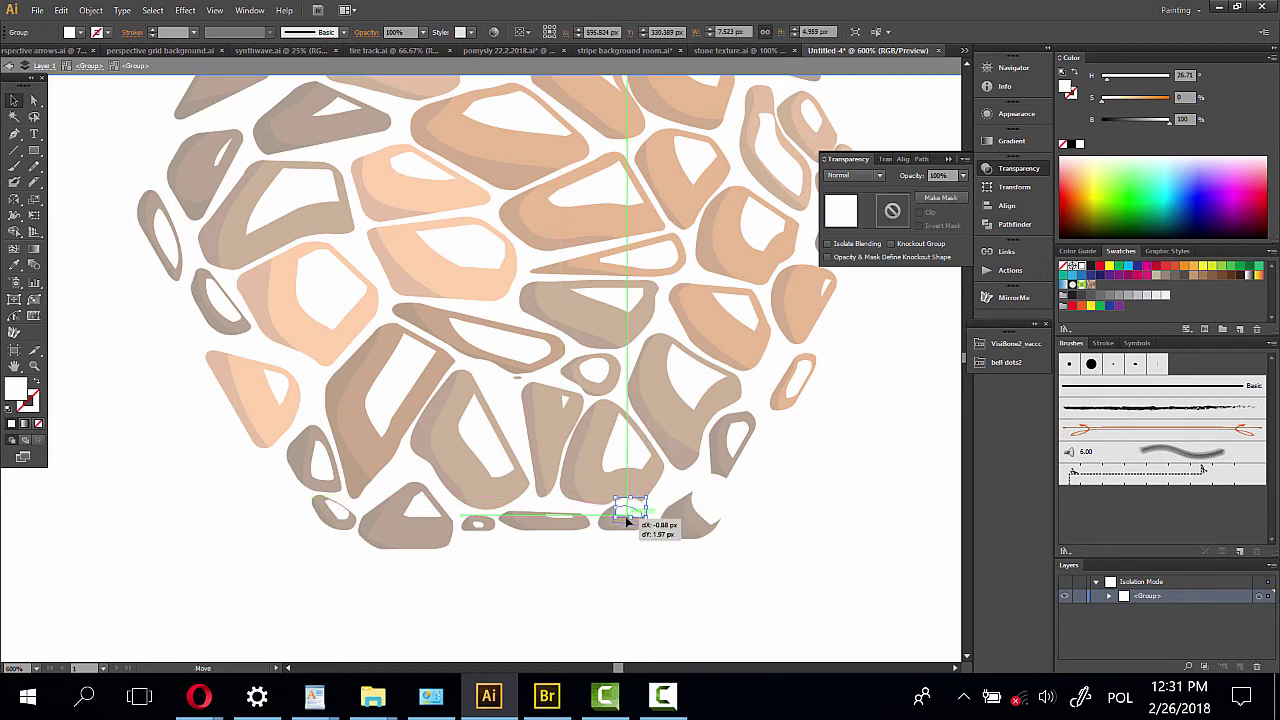
{"action": "left_click", "coordinate": [631, 531]}
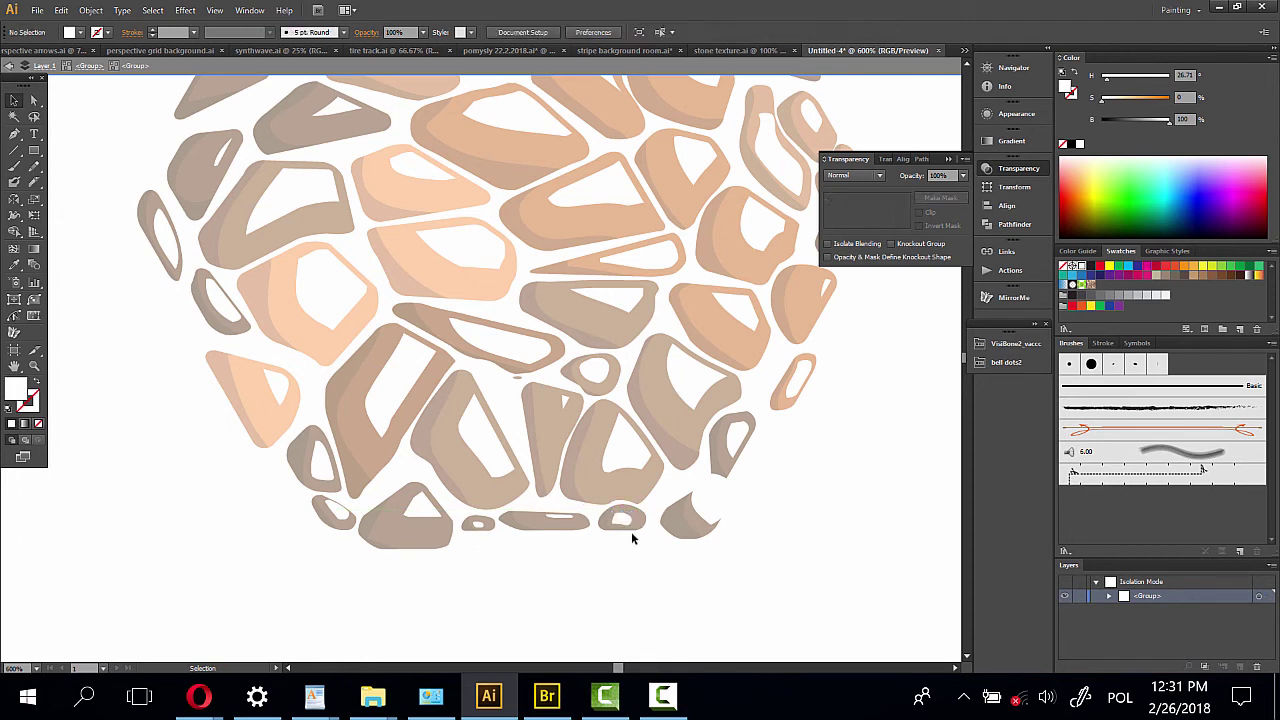
{"action": "left_click", "coordinate": [667, 530]}
{"action": "left_click_drag", "start_coordinate": [701, 515], "coordinate": [714, 508]}
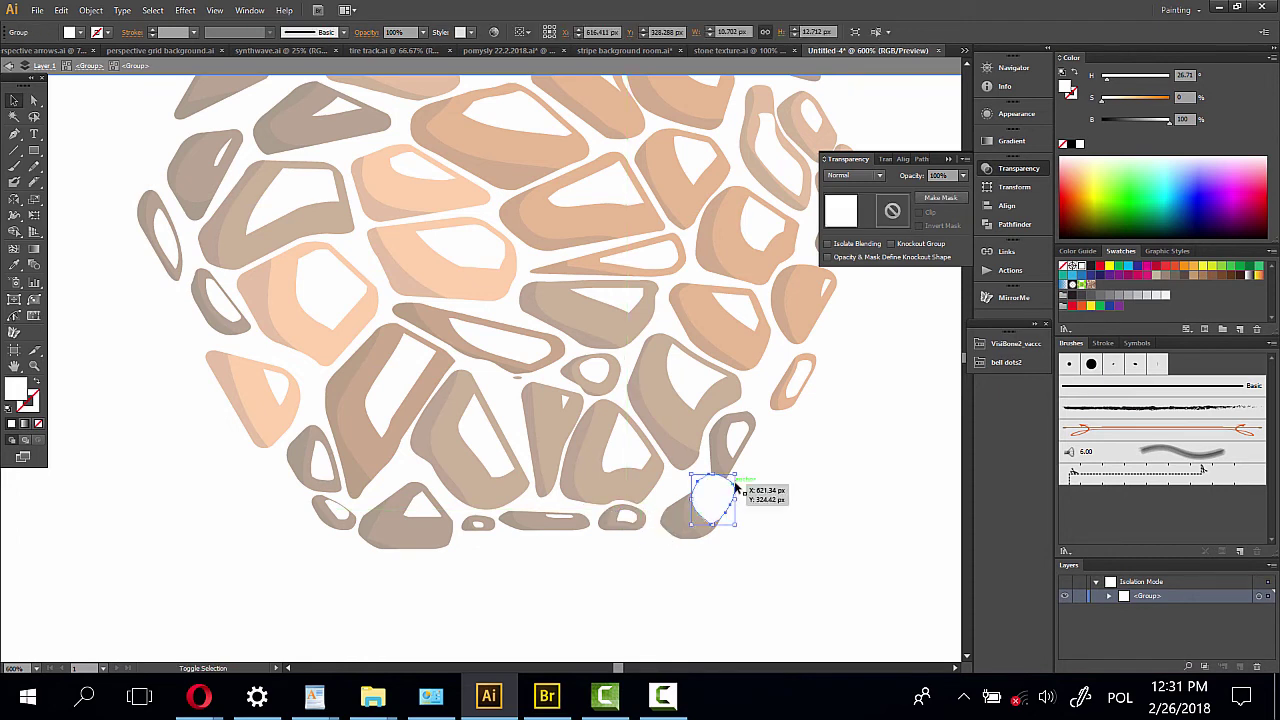
{"action": "left_click", "coordinate": [762, 546]}
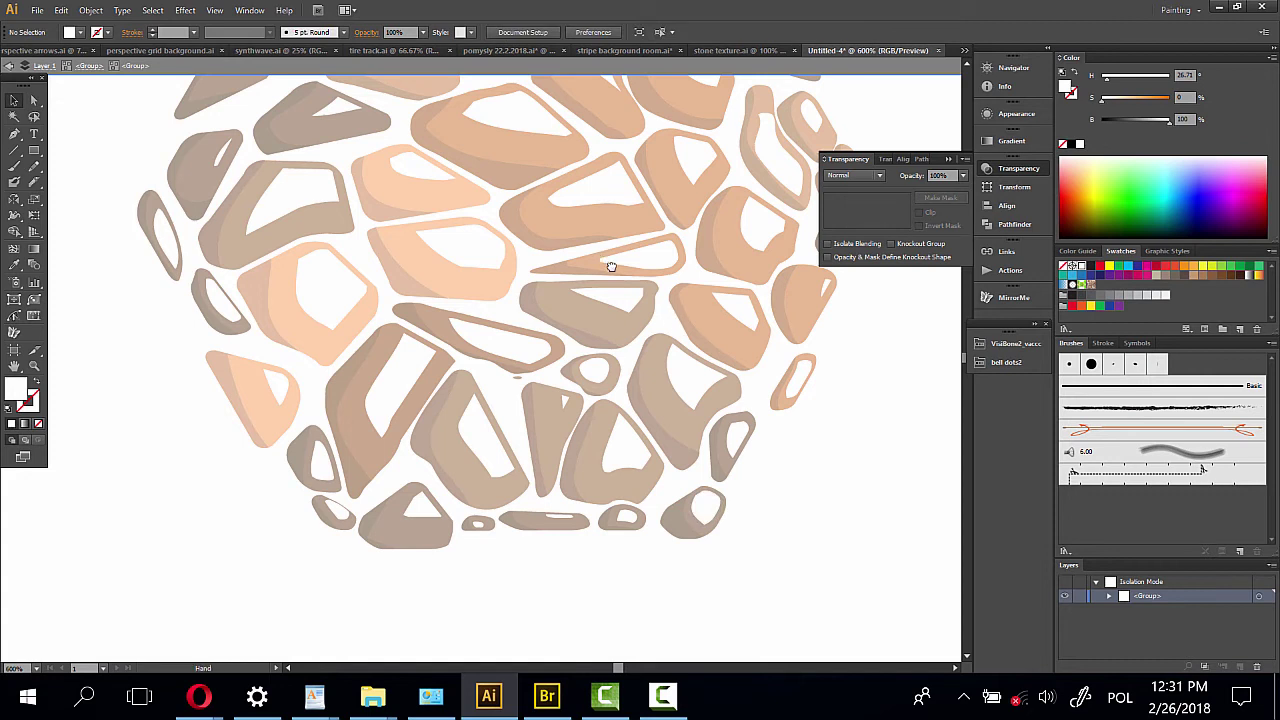
Select a right-edge highlight and pan back to the middle of the cluster
{"action": "mouse_move", "coordinate": [611, 266]}
{"action": "left_mouse_down"}
{"action": "mouse_move", "coordinate": [618, 389]}
{"action": "mouse_move", "coordinate": [371, 291]}
{"action": "mouse_move", "coordinate": [423, 297]}
{"action": "mouse_move", "coordinate": [551, 449]}
{"action": "mouse_move", "coordinate": [615, 385]}
{"action": "mouse_move", "coordinate": [528, 345]}
{"action": "mouse_move", "coordinate": [551, 360]}
{"action": "left_mouse_up"}
{"action": "left_click", "coordinate": [562, 343]}
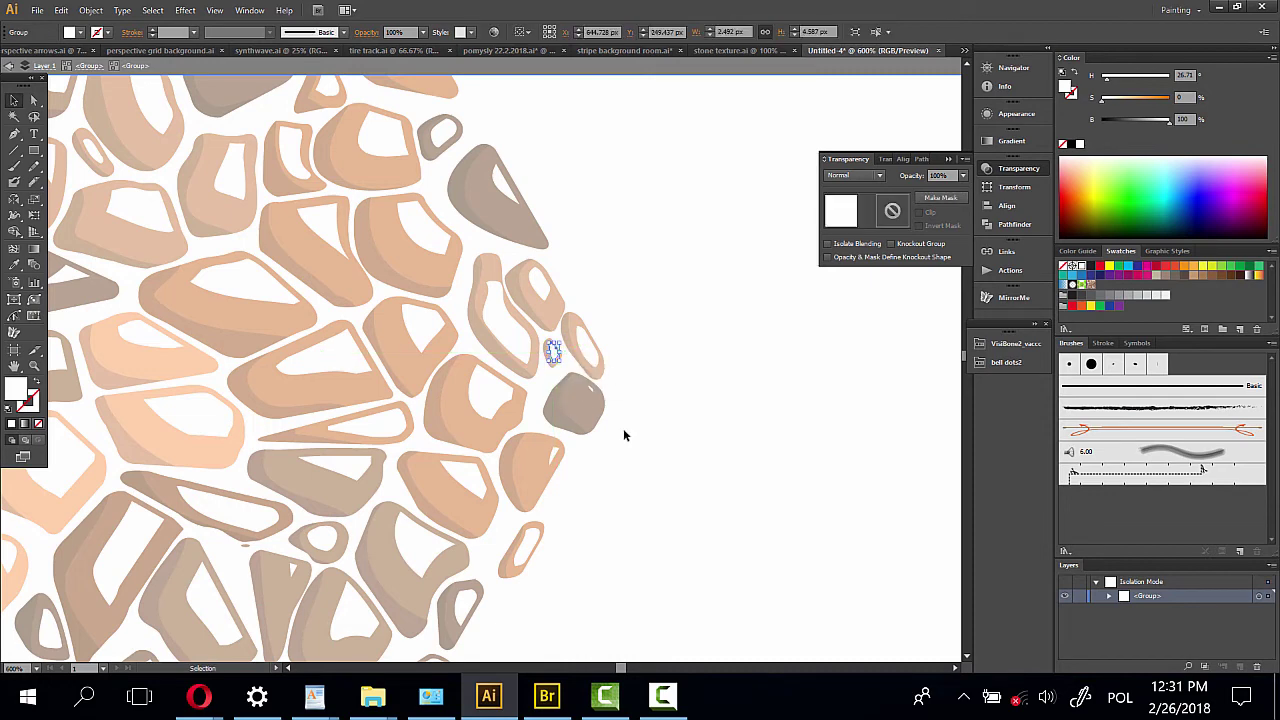
{"action": "left_click_drag", "start_coordinate": [354, 397], "coordinate": [636, 273]}
{"action": "scroll", "coordinate": [620, 256], "scroll_direction": "down", "scroll_amount": 2}
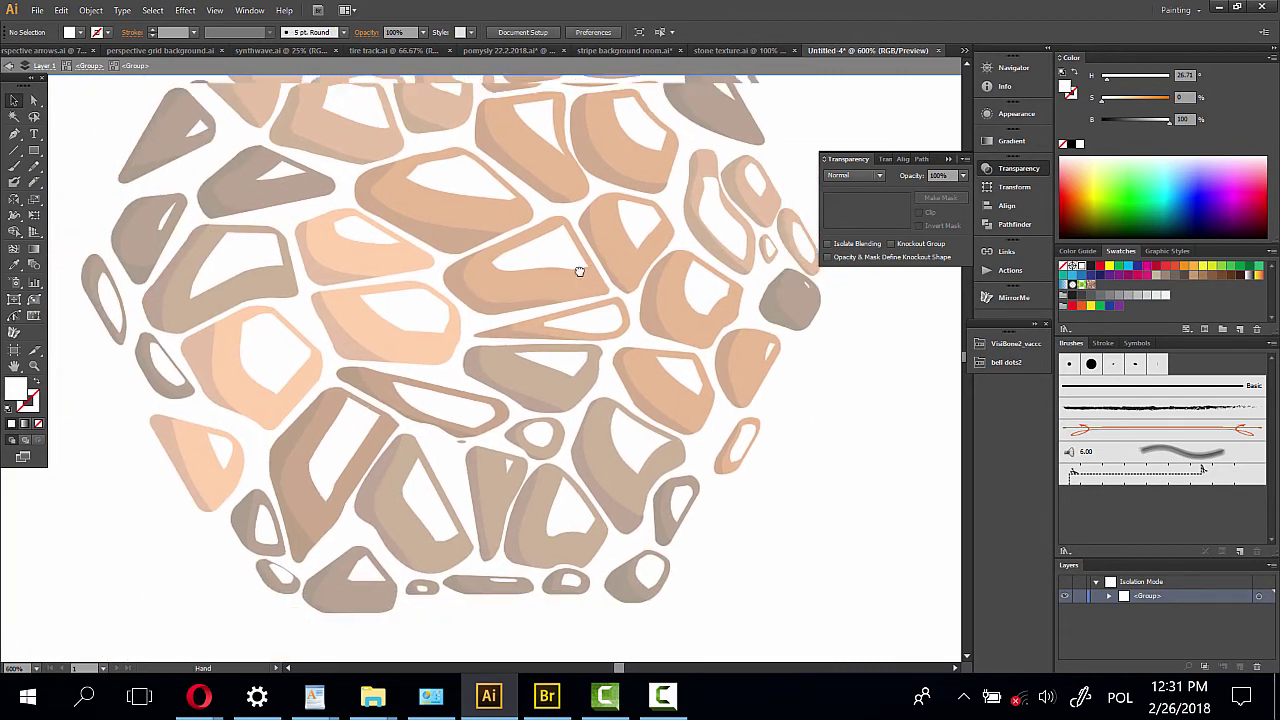
{"action": "scroll", "coordinate": [560, 320], "scroll_direction": "up", "scroll_amount": 2}
{"action": "scroll", "coordinate": [536, 347], "scroll_direction": "down", "scroll_amount": 2}
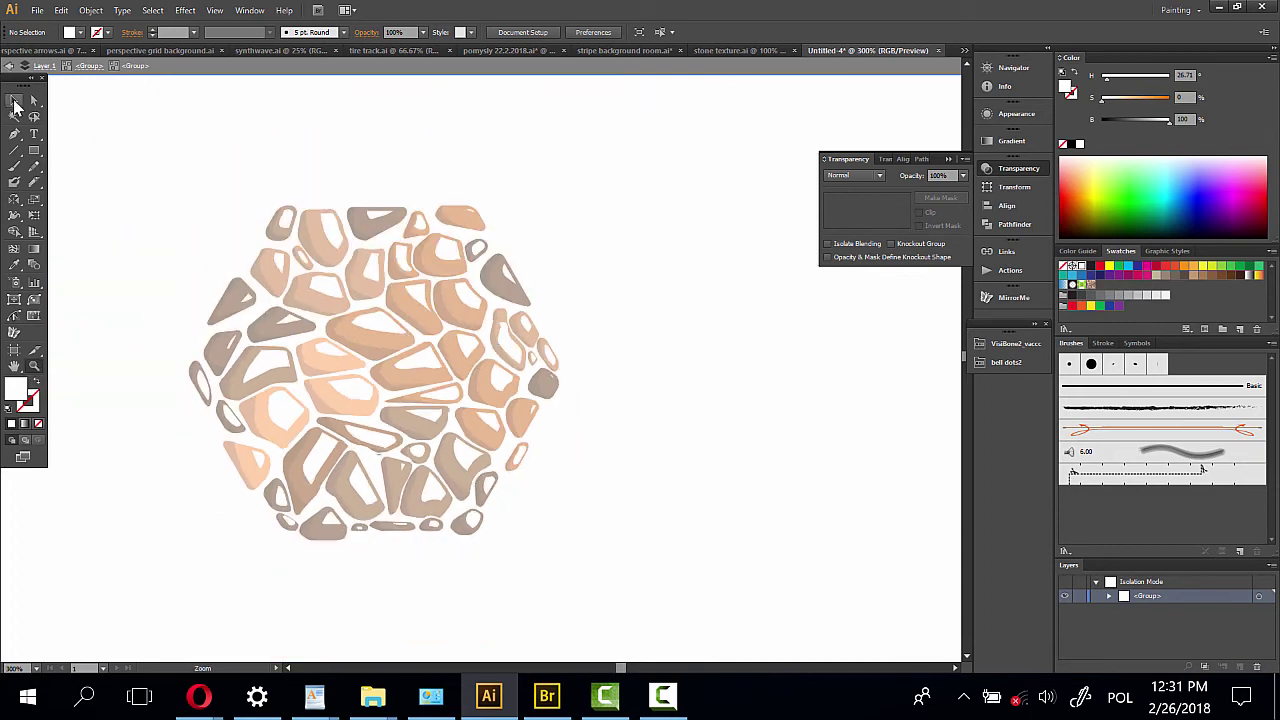
Magic Wand-select every stone matching the top-left stone's colour and group them
{"action": "key", "text": "v"}
{"action": "left_click", "coordinate": [88, 67]}
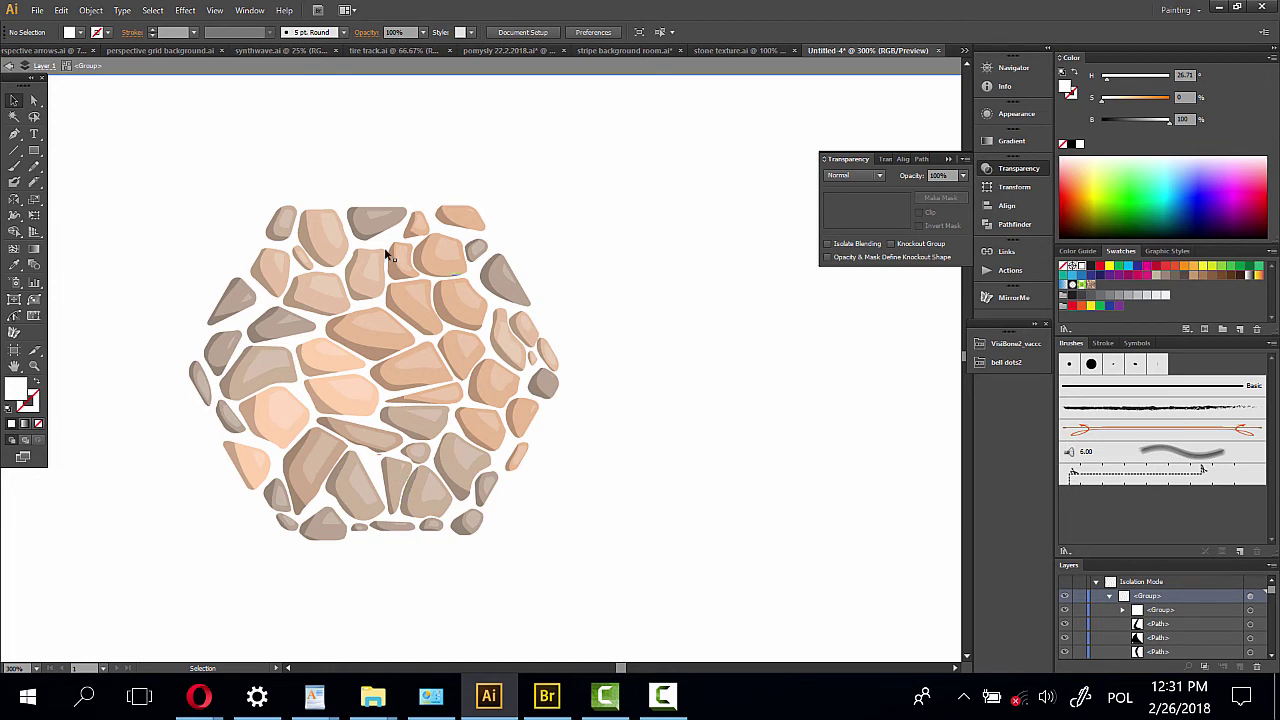
{"action": "left_click", "coordinate": [1251, 624]}
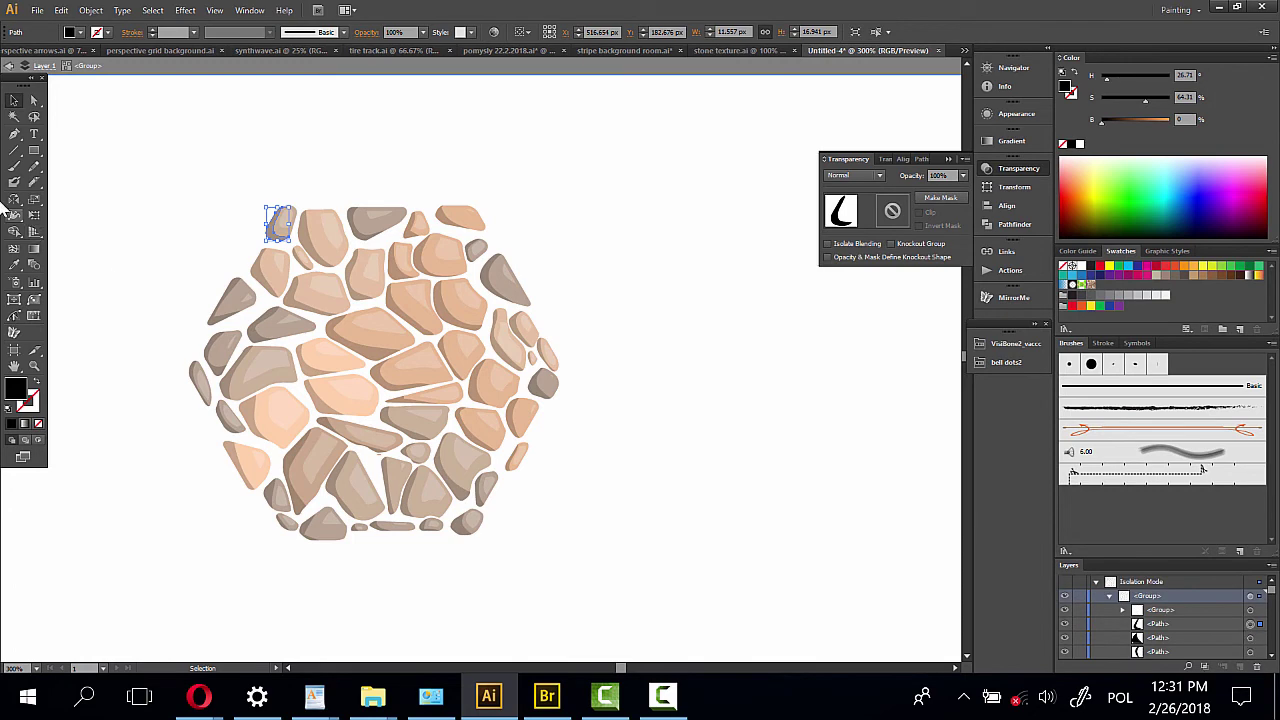
{"action": "left_click", "coordinate": [14, 116]}
{"action": "left_click", "coordinate": [260, 238]}
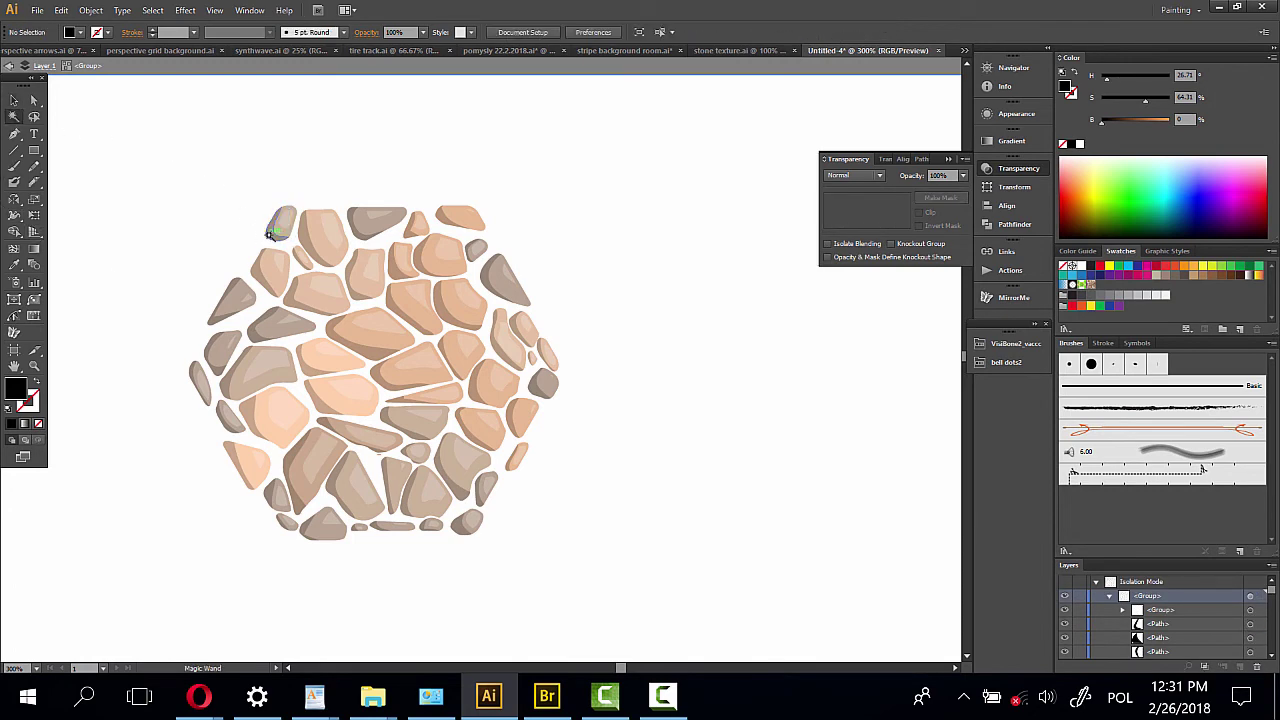
{"action": "left_click", "coordinate": [270, 232]}
{"action": "right_click", "coordinate": [270, 233]}
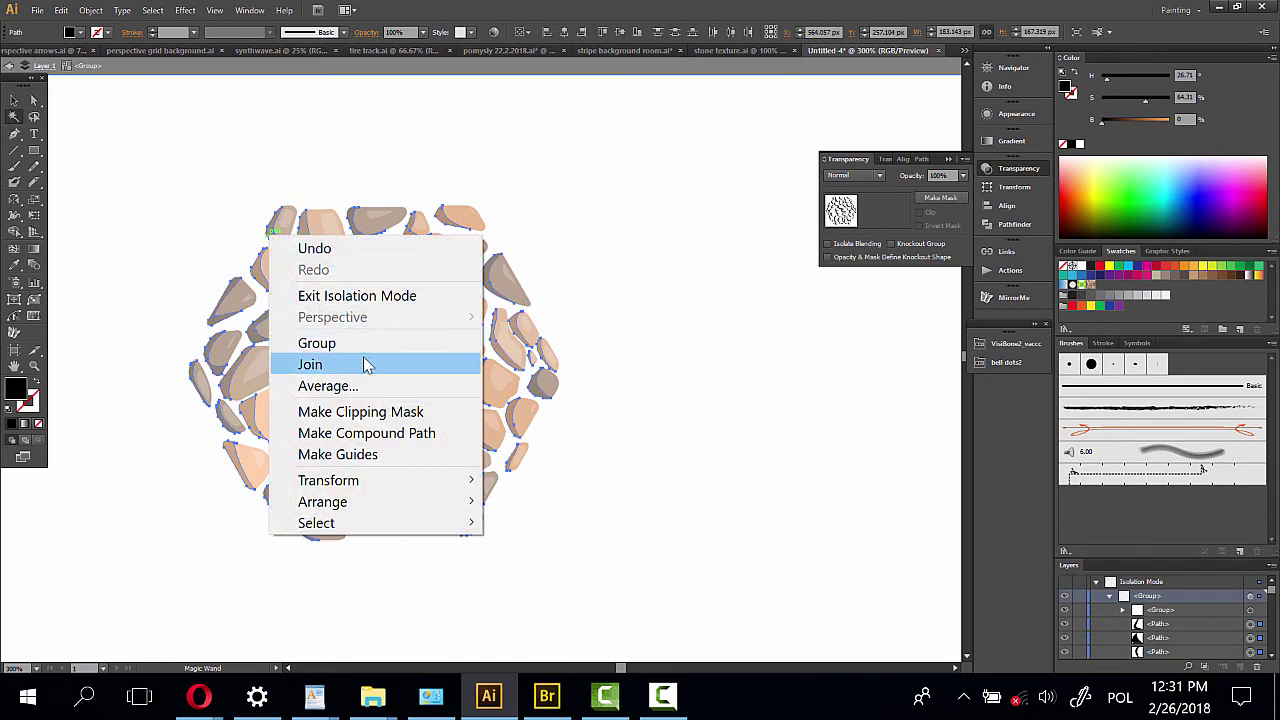
{"action": "left_click", "coordinate": [345, 343]}
{"action": "left_click", "coordinate": [14, 100]}
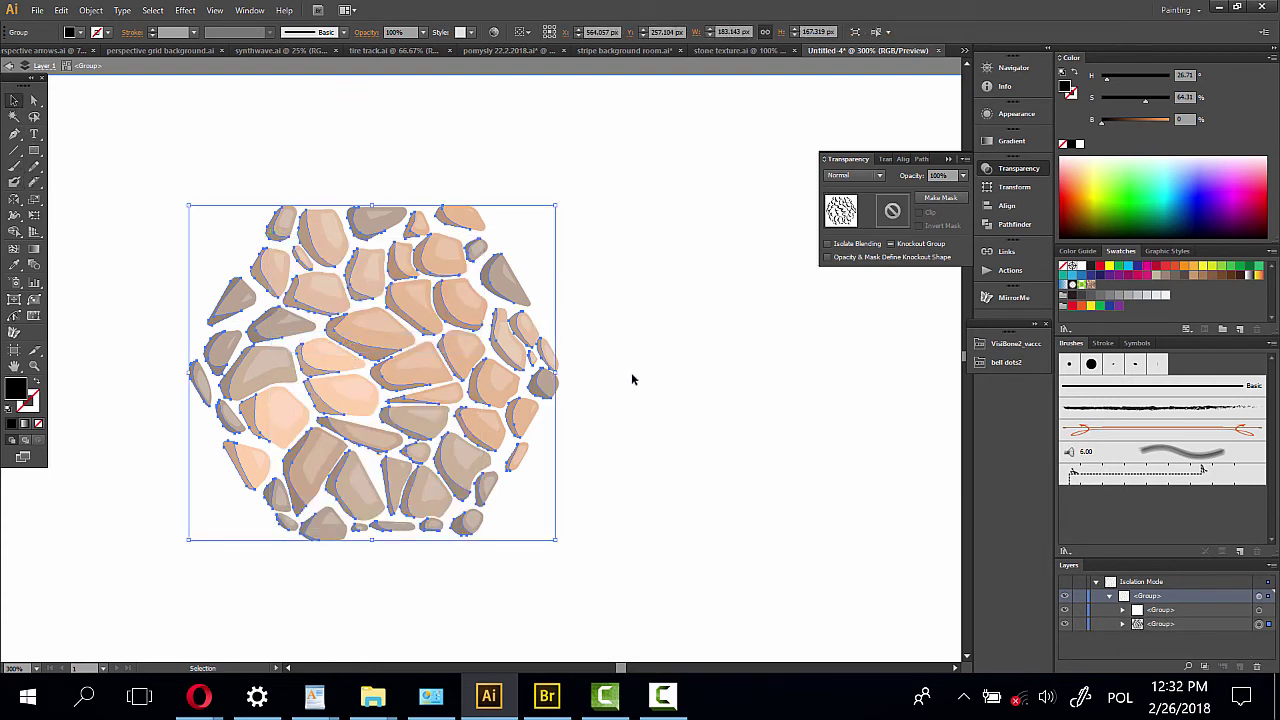
{"action": "left_click", "coordinate": [630, 429]}
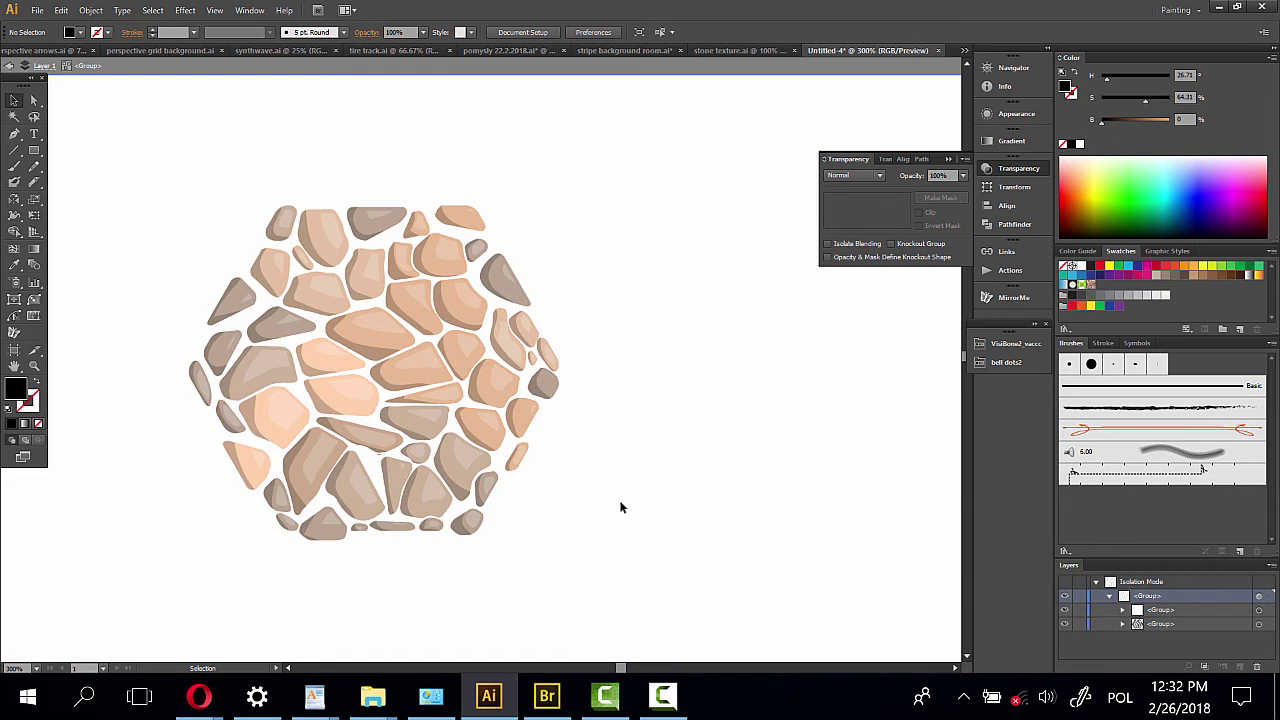
Exit isolation mode and zoom around the stones, ending at 150% on the whole cluster
{"action": "left_click", "coordinate": [9, 66]}
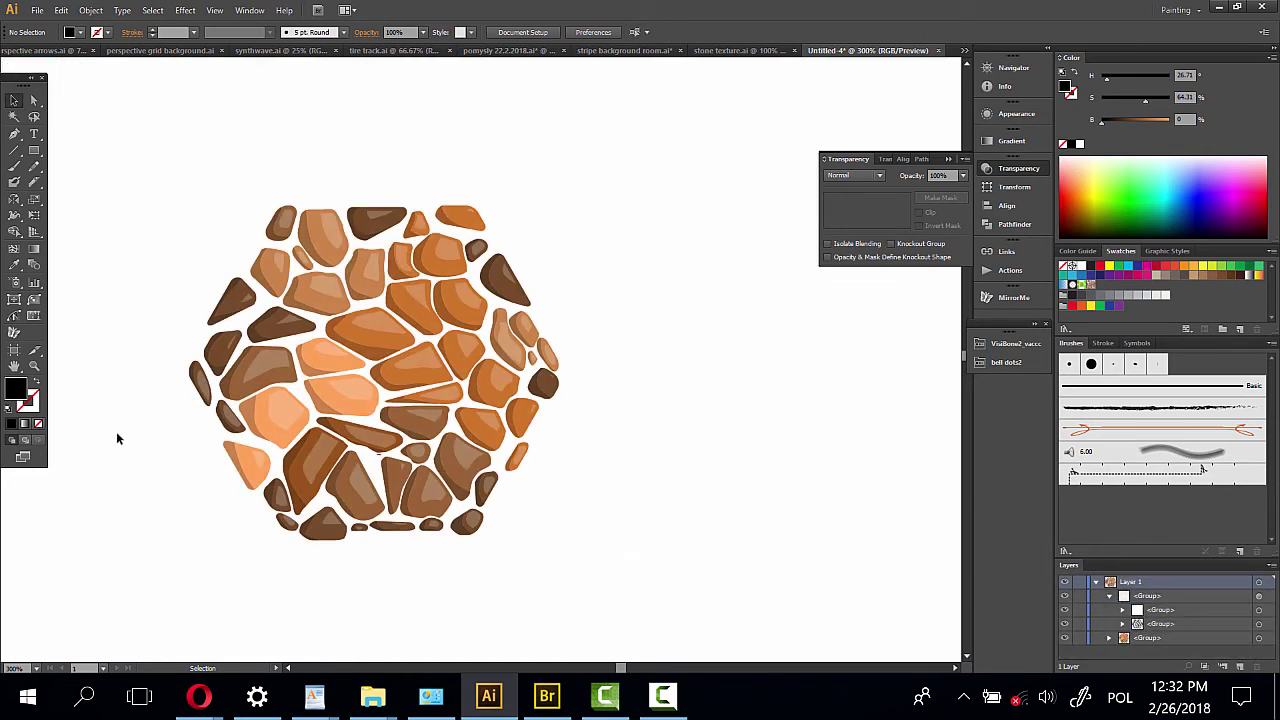
{"action": "left_click", "coordinate": [33, 366]}
{"action": "left_click_drag", "start_coordinate": [242, 195], "coordinate": [394, 282]}
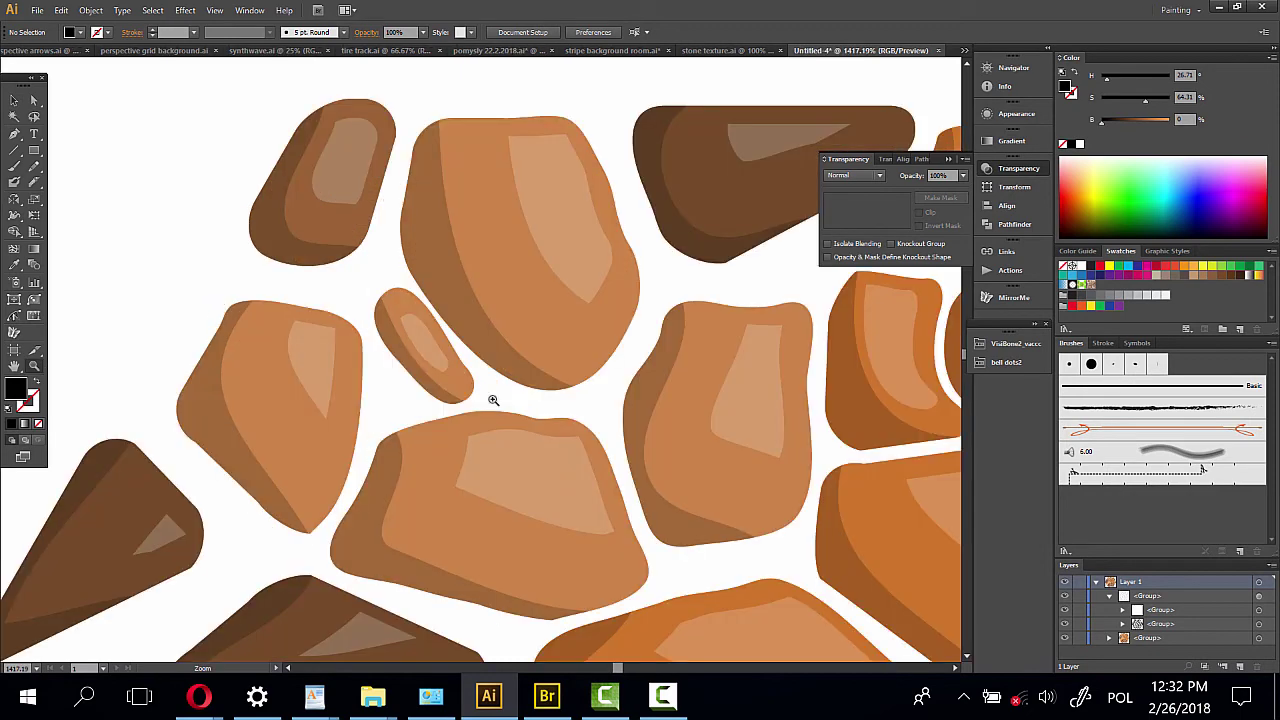
{"action": "mouse_move", "coordinate": [747, 486]}
{"action": "left_mouse_down"}
{"action": "mouse_move", "coordinate": [463, 317]}
{"action": "mouse_move", "coordinate": [657, 371]}
{"action": "left_mouse_up"}
{"action": "left_click_drag", "start_coordinate": [366, 357], "coordinate": [451, 456]}
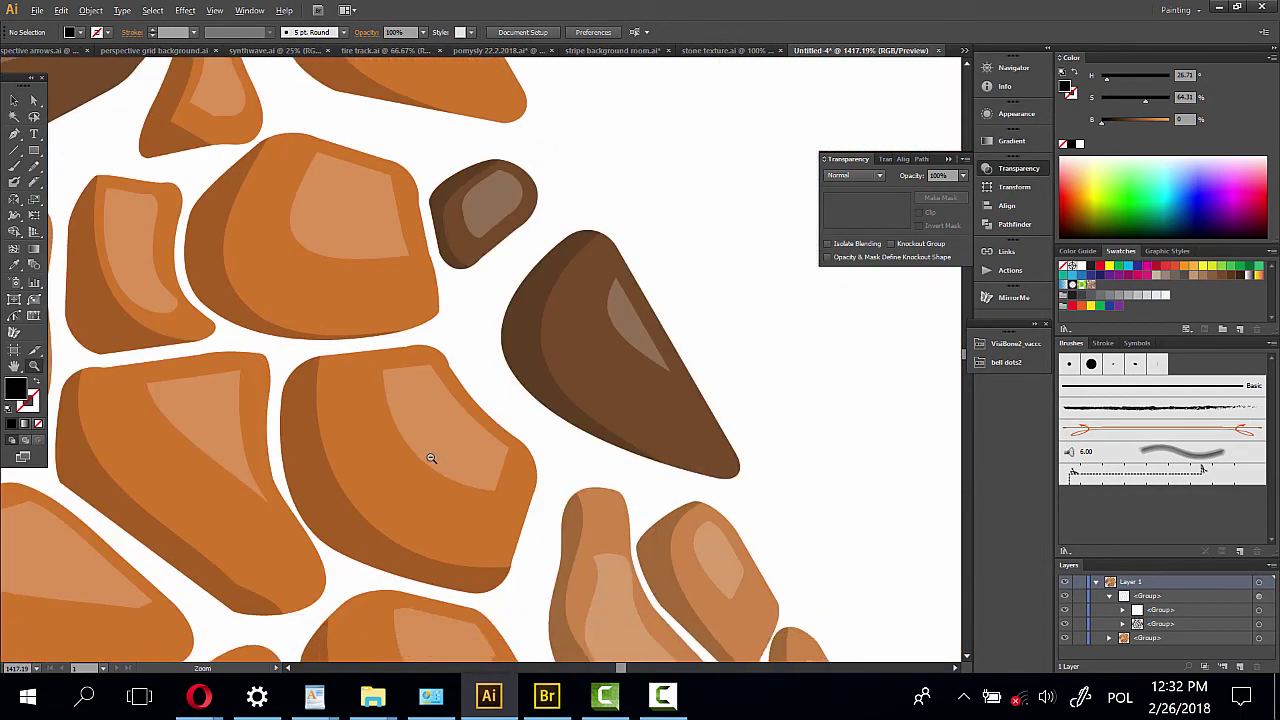
{"action": "left_click", "coordinate": [431, 458], "text": "alt"}
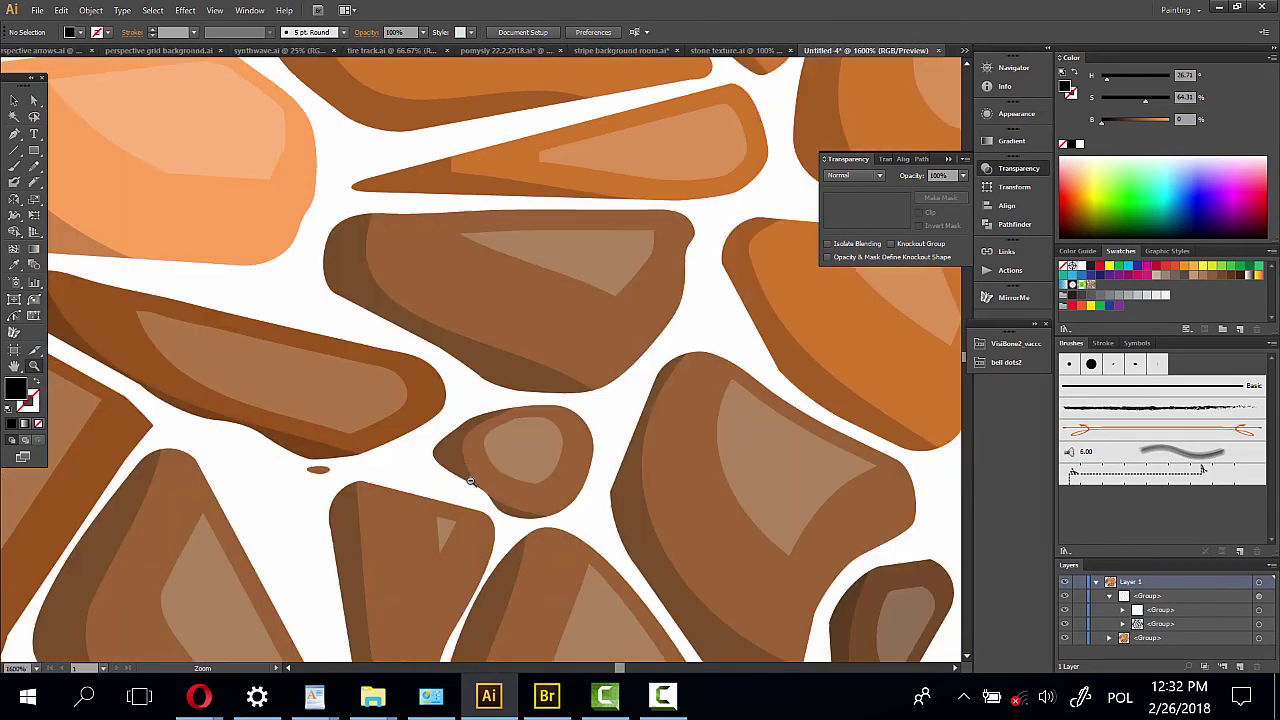
{"action": "left_click_drag", "start_coordinate": [487, 327], "coordinate": [470, 422]}
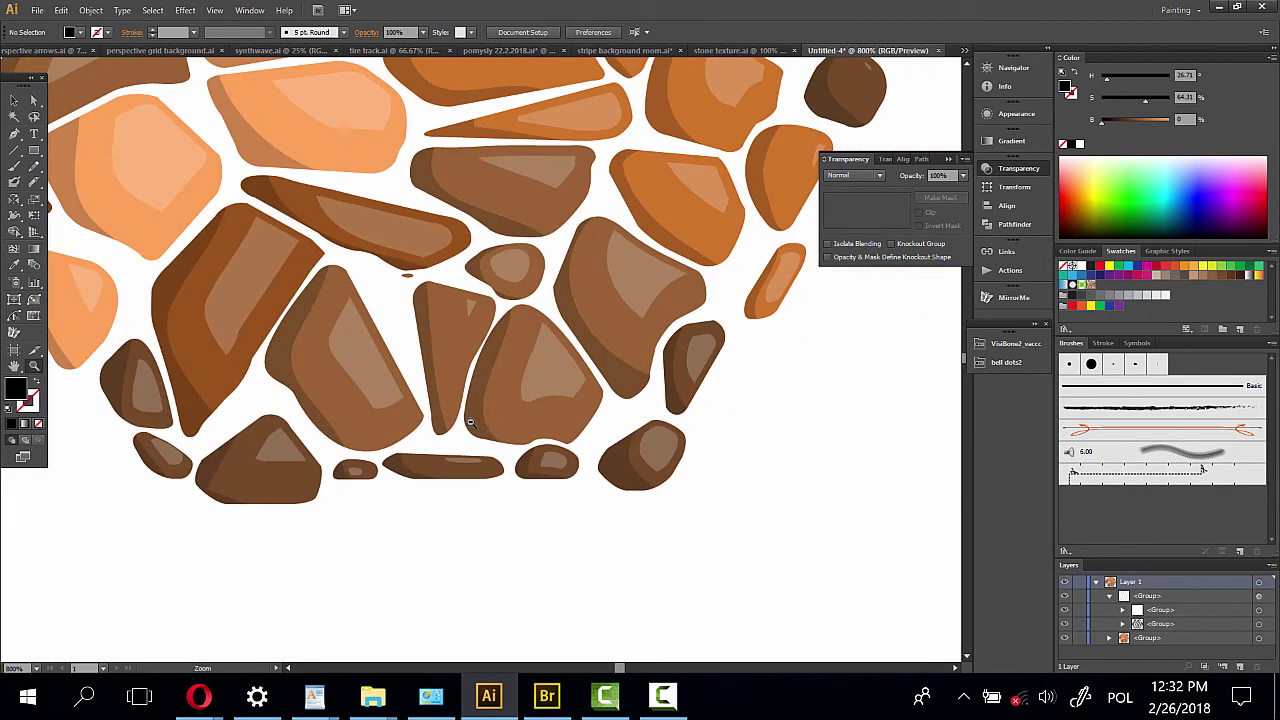
{"action": "left_click", "coordinate": [478, 228], "text": "alt"}
{"action": "left_click", "coordinate": [490, 330], "text": "alt"}
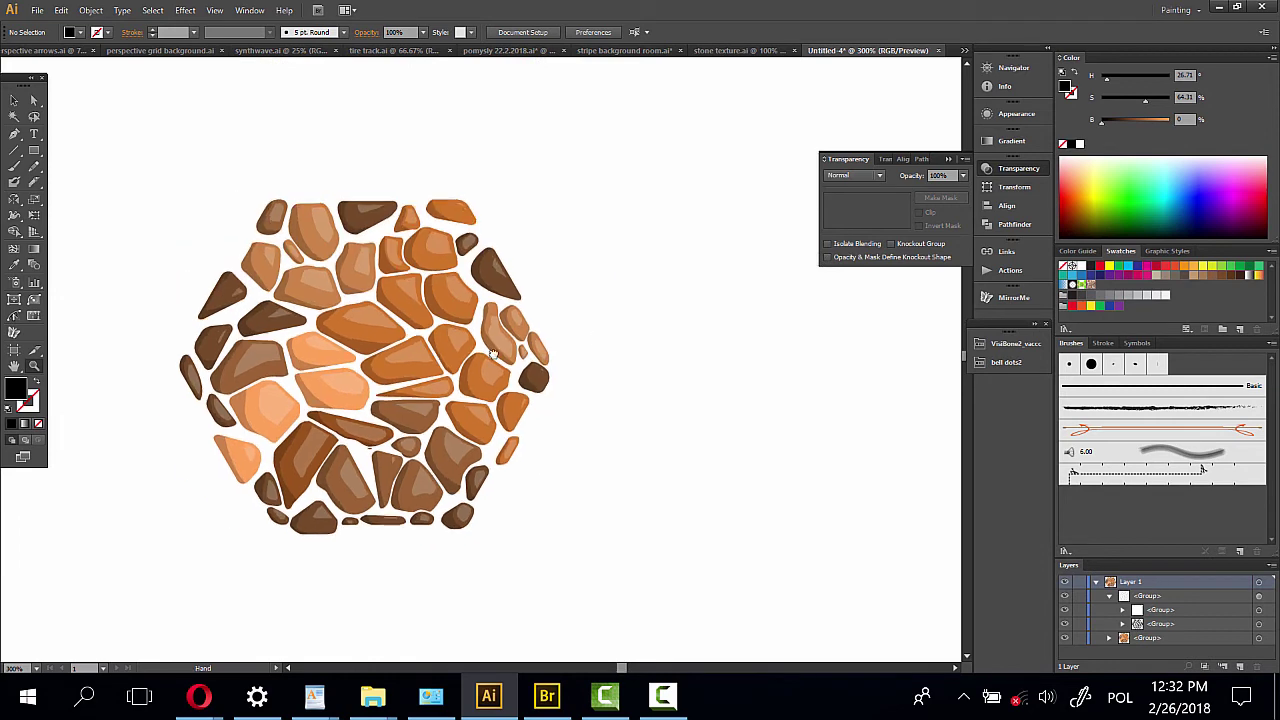
{"action": "left_click_drag", "start_coordinate": [493, 354], "coordinate": [506, 320]}
{"action": "left_click", "coordinate": [548, 348], "text": "alt"}
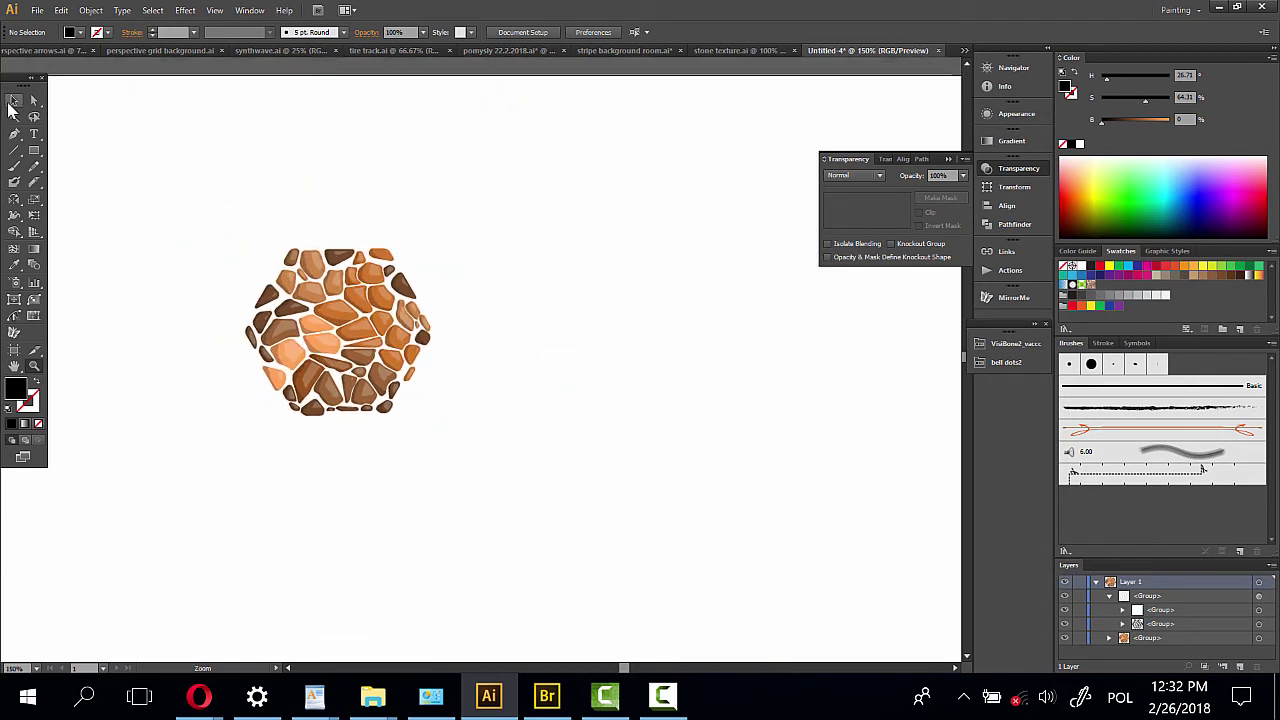
Select the whole stone cluster, move it up-left and group it
{"action": "left_click", "coordinate": [14, 100]}
{"action": "left_click_drag", "start_coordinate": [204, 190], "coordinate": [458, 488]}
{"action": "left_click_drag", "start_coordinate": [368, 356], "coordinate": [216, 228]}
{"action": "right_click", "coordinate": [204, 215]}
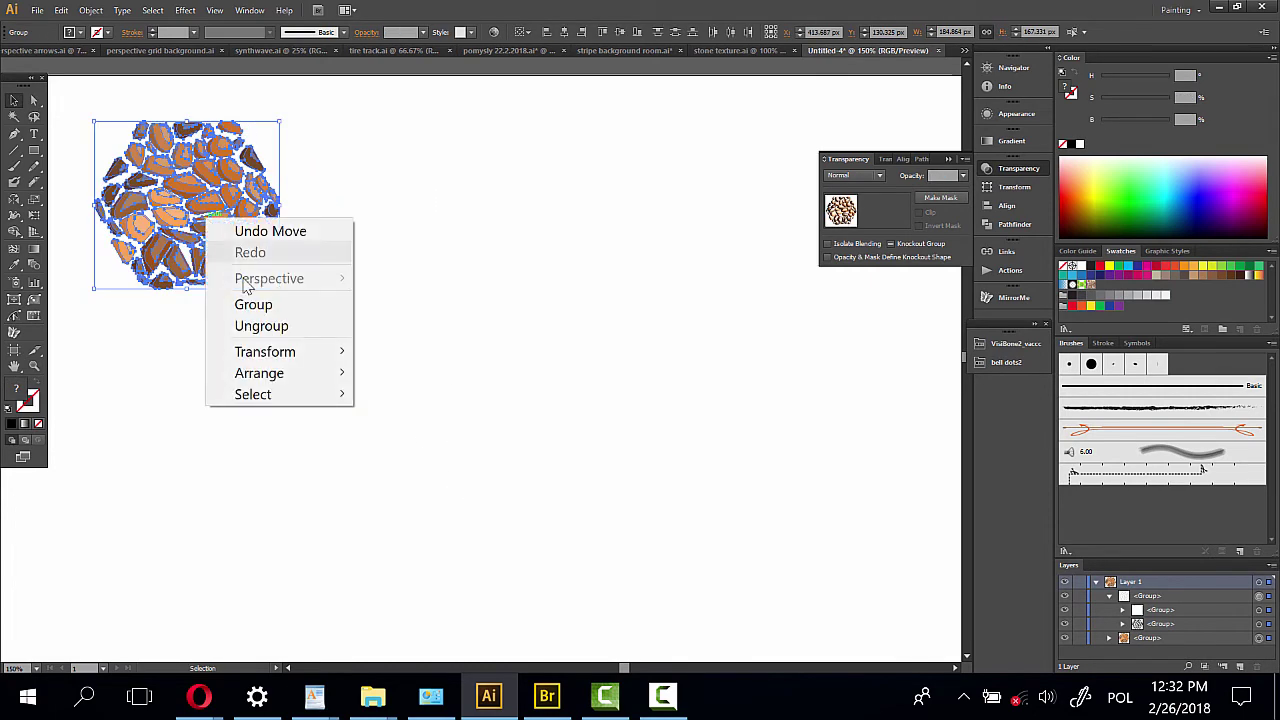
{"action": "left_click", "coordinate": [253, 304]}
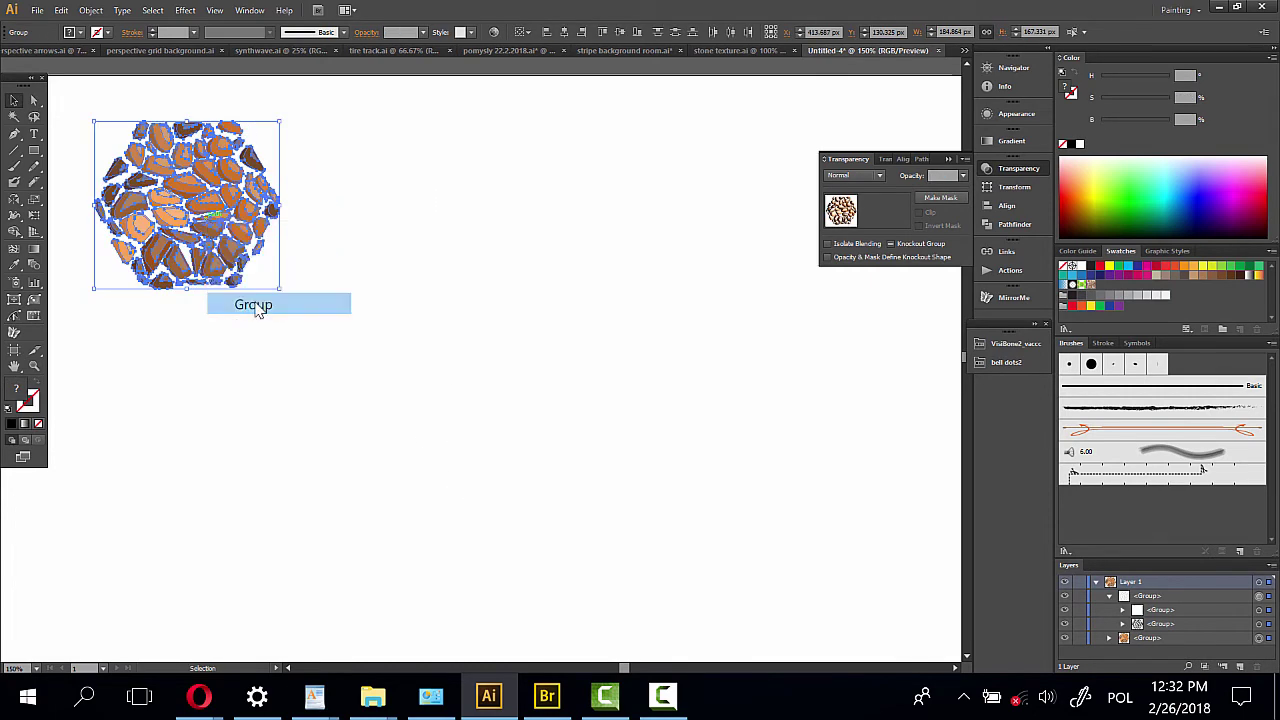
Make a pattern from the cluster, trying tile layouts before settling on Hex by Column
{"action": "left_click", "coordinate": [91, 10]}
{"action": "mouse_move", "coordinate": [125, 411]}
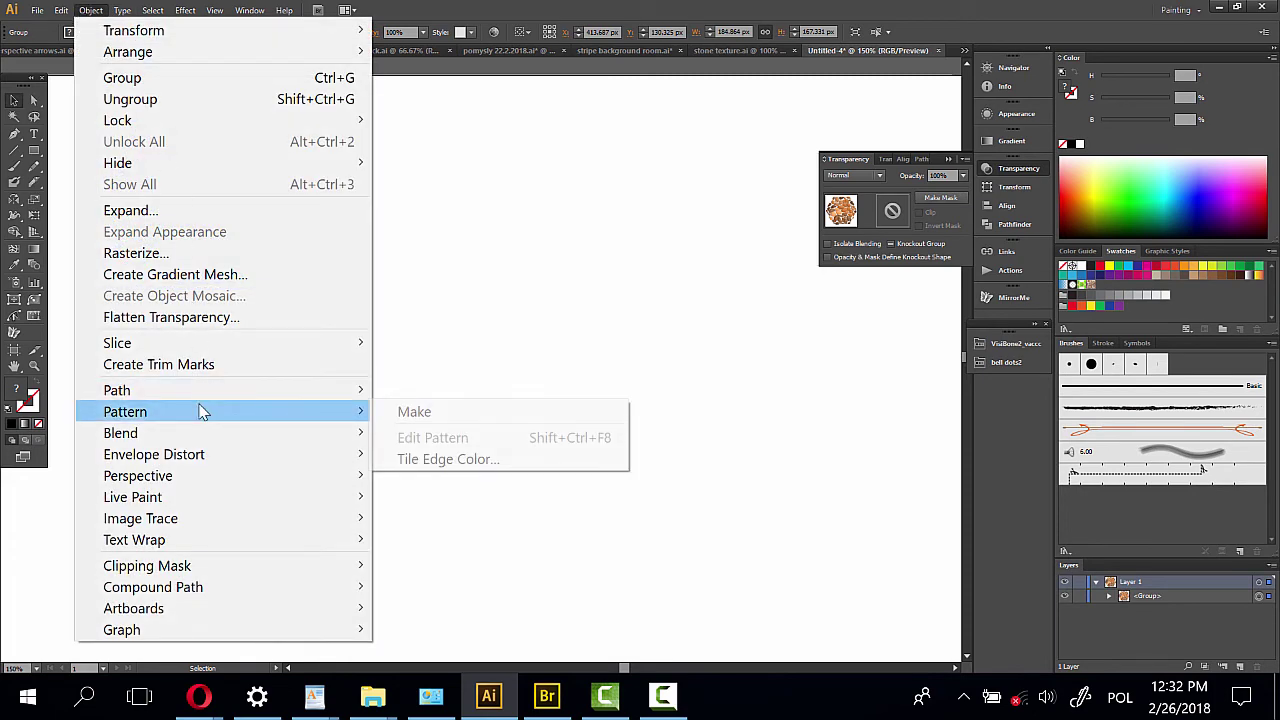
{"action": "left_click", "coordinate": [410, 408]}
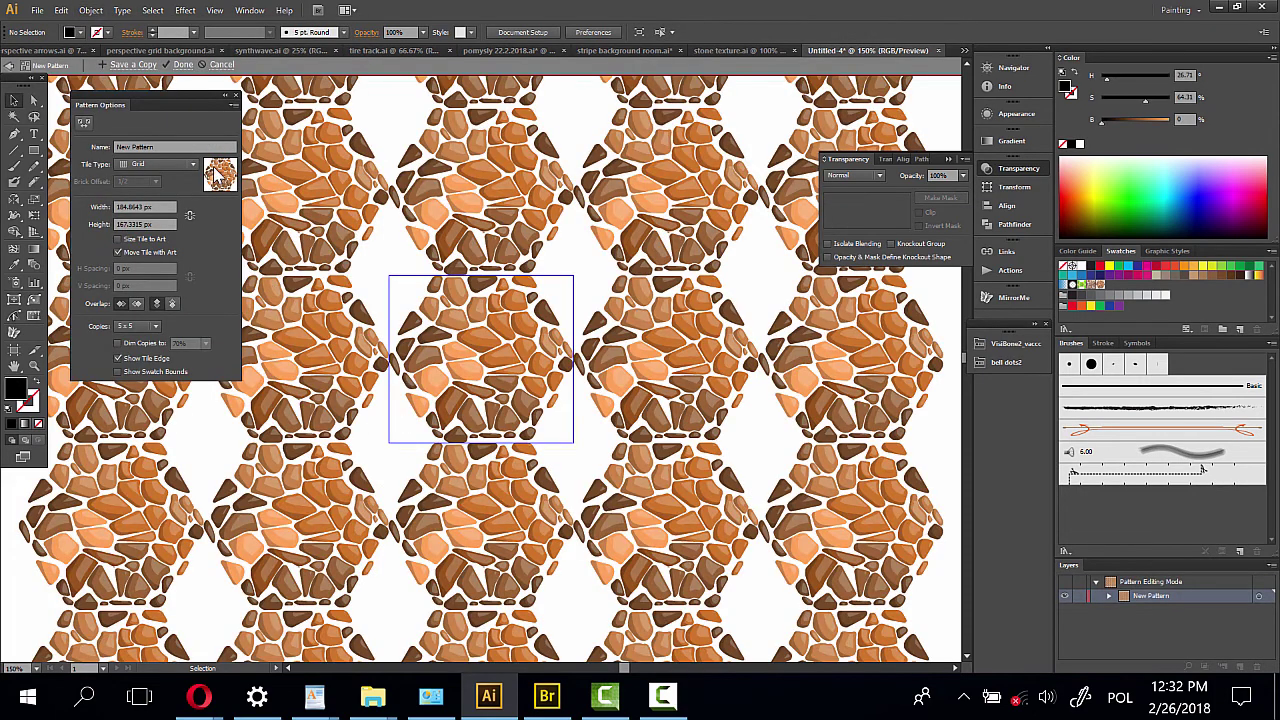
{"action": "left_click", "coordinate": [167, 165]}
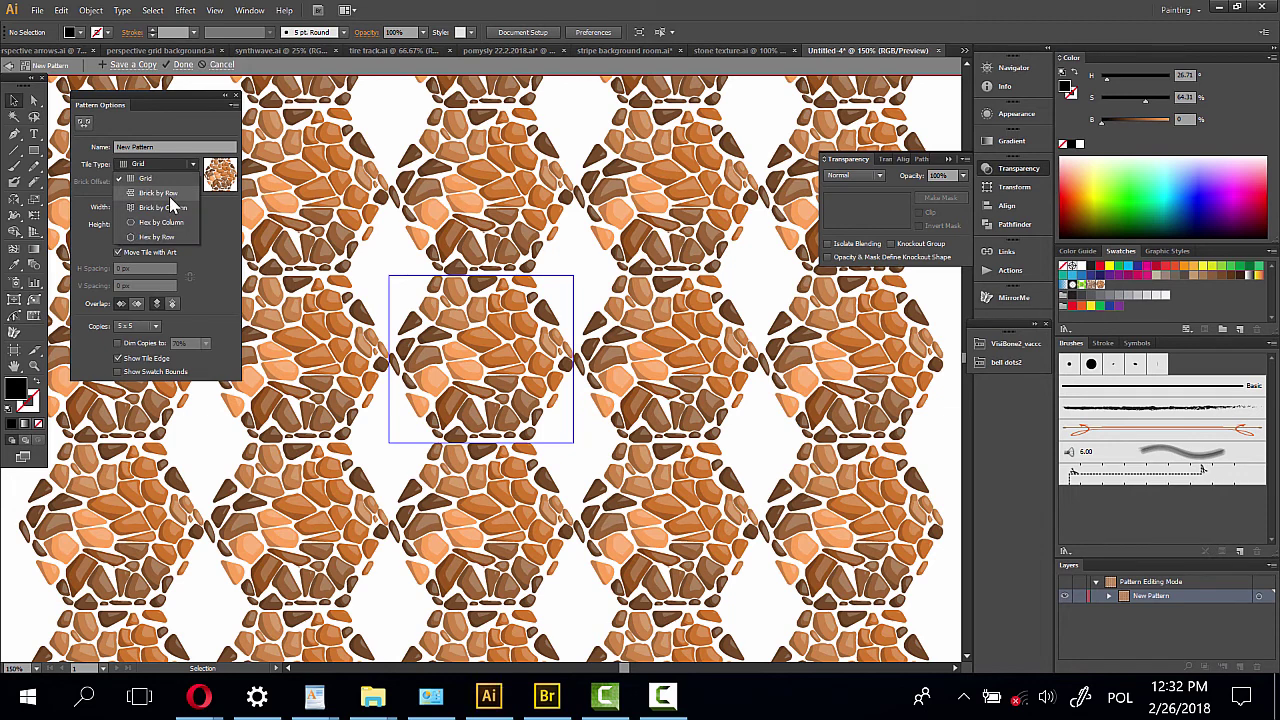
{"action": "left_click", "coordinate": [168, 201]}
{"action": "left_click", "coordinate": [175, 168]}
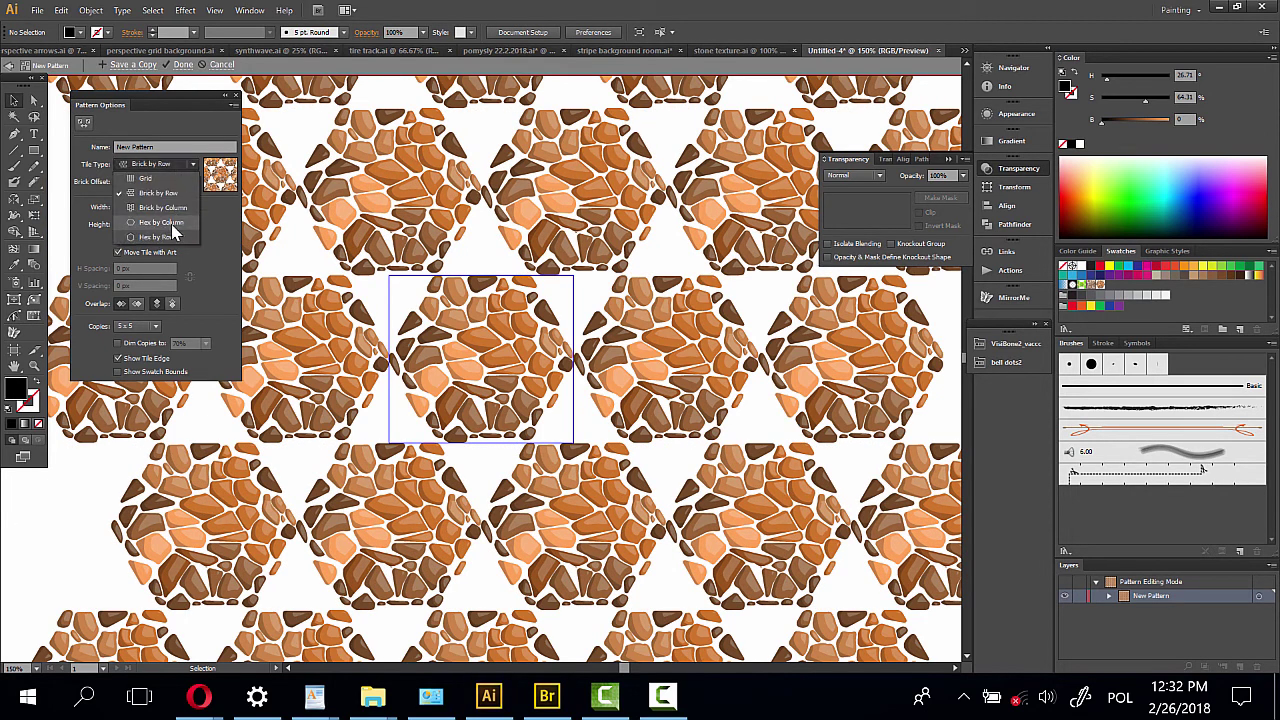
{"action": "left_click", "coordinate": [175, 231]}
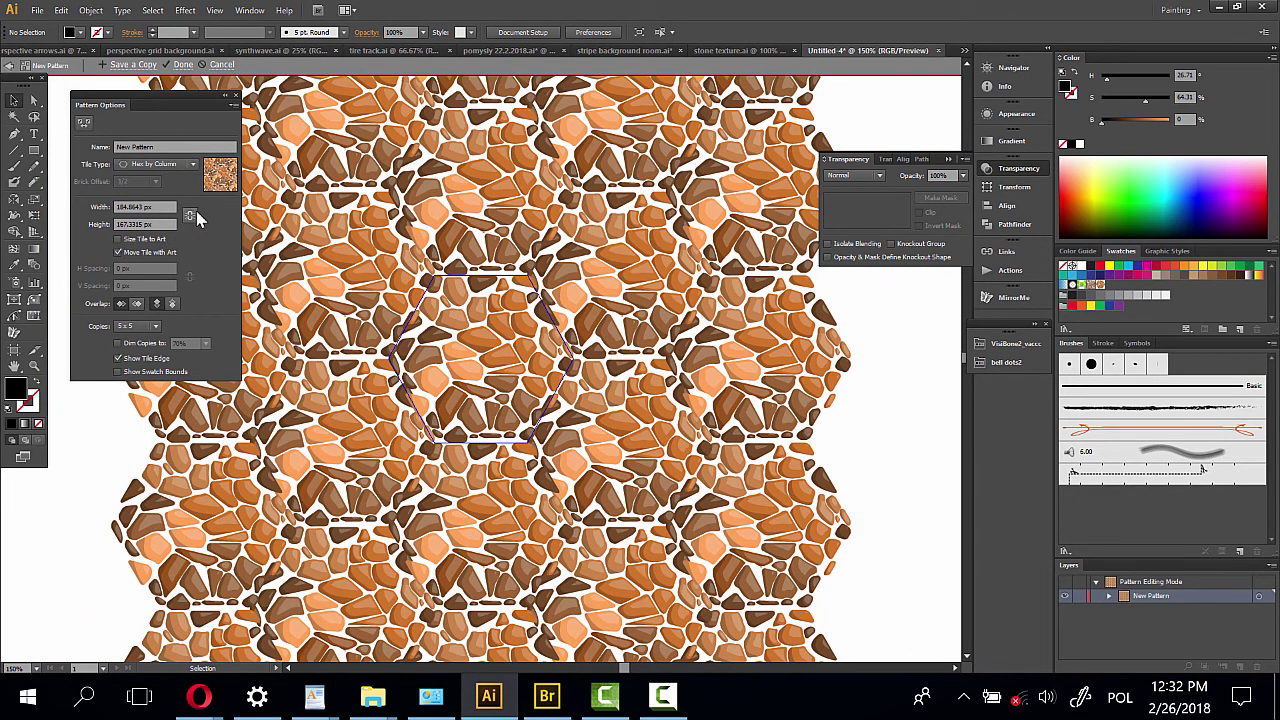
{"action": "left_click", "coordinate": [160, 163]}
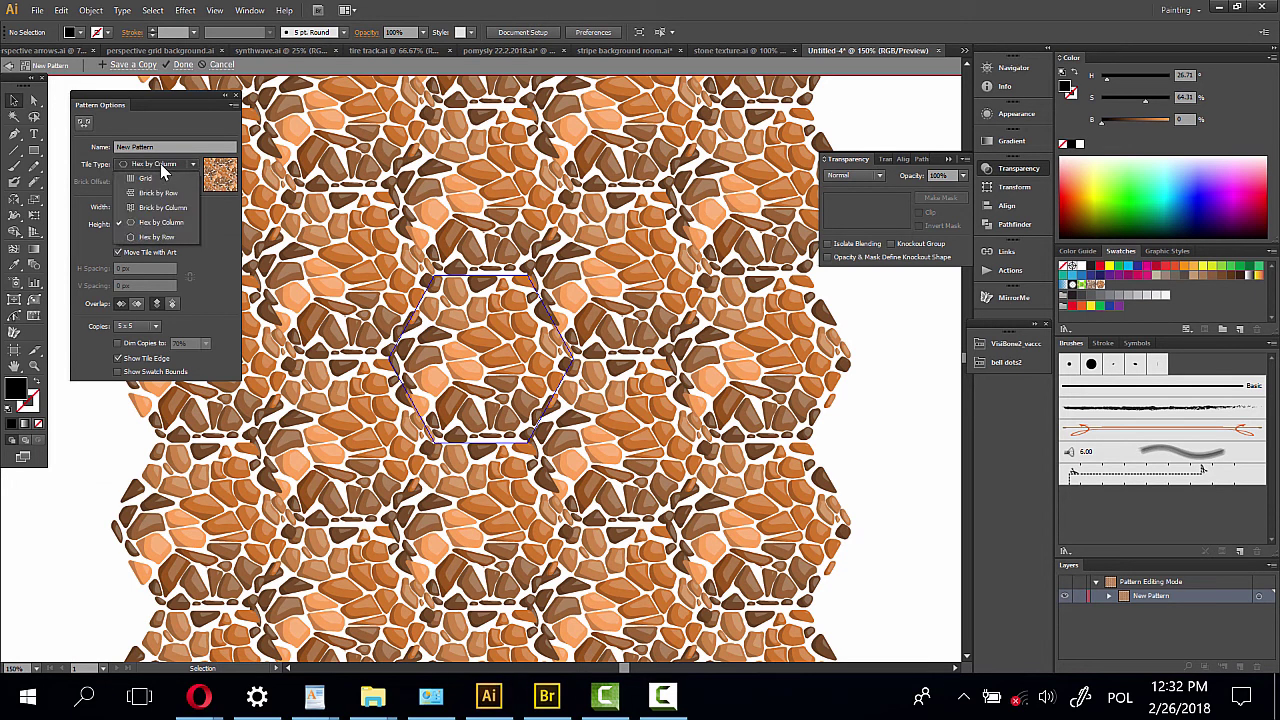
{"action": "left_click", "coordinate": [164, 208]}
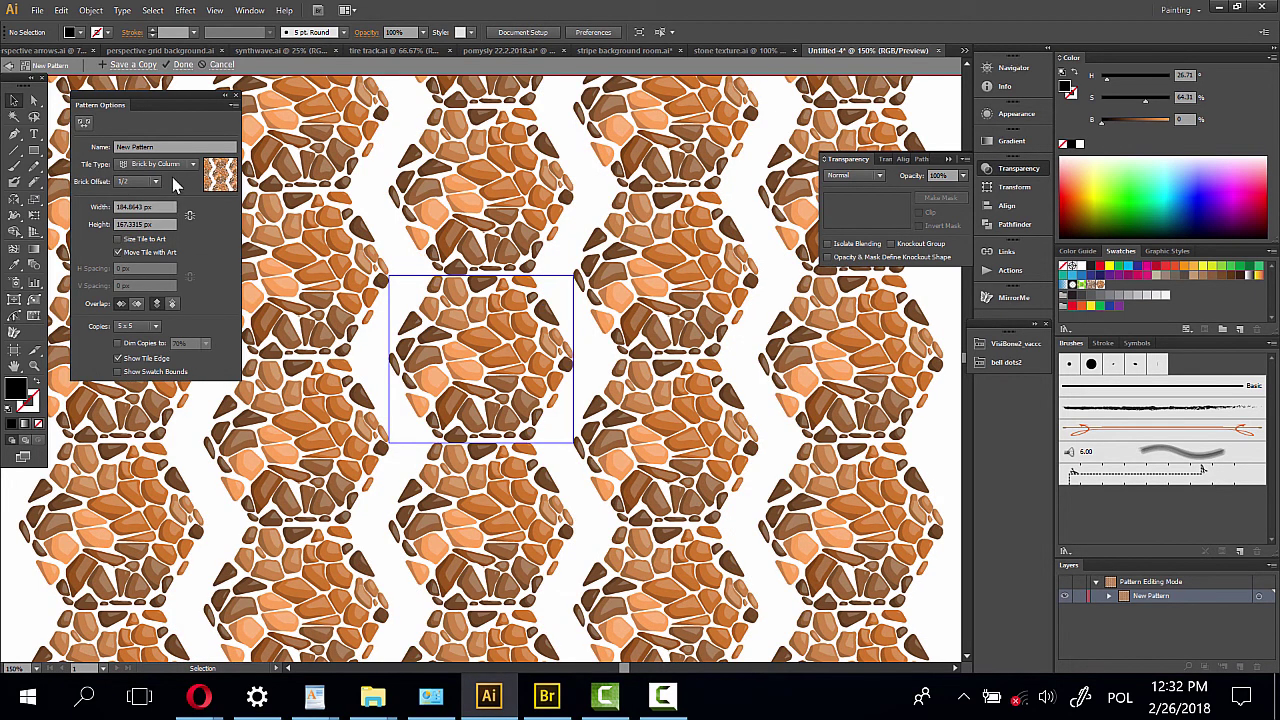
{"action": "left_click", "coordinate": [160, 163]}
{"action": "left_click", "coordinate": [170, 243]}
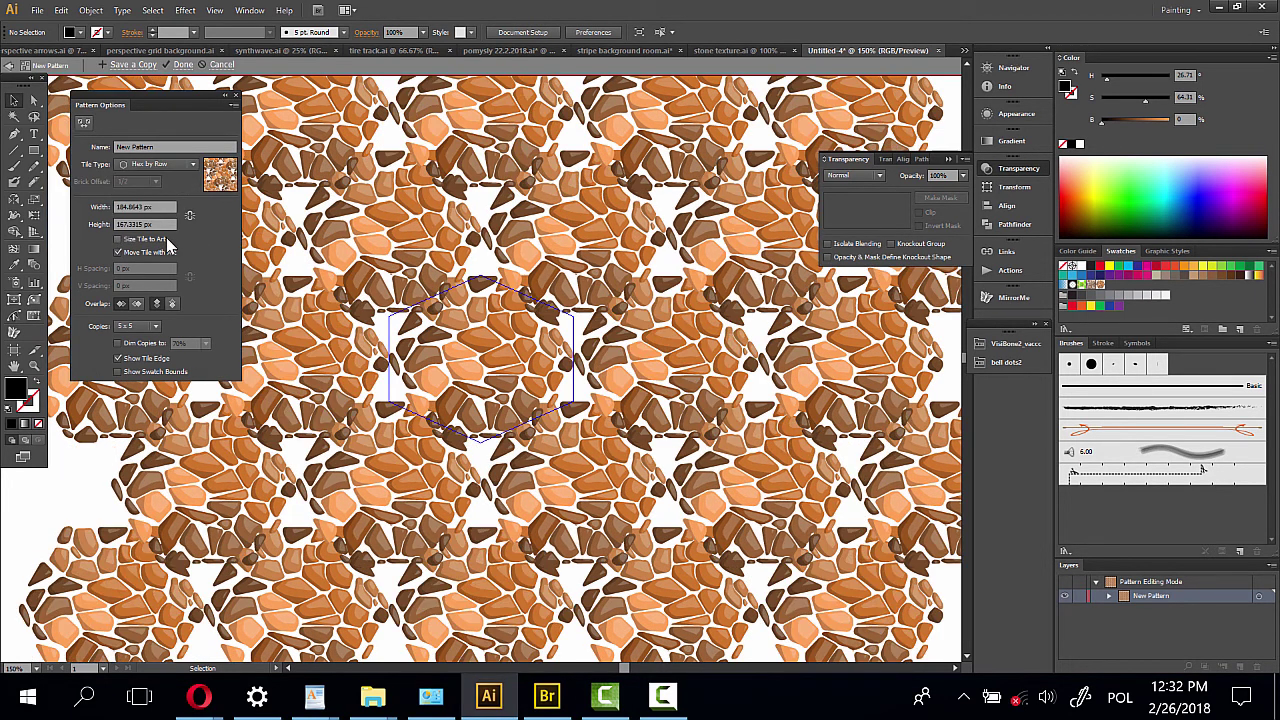
{"action": "left_click", "coordinate": [162, 164]}
{"action": "left_click", "coordinate": [170, 226]}
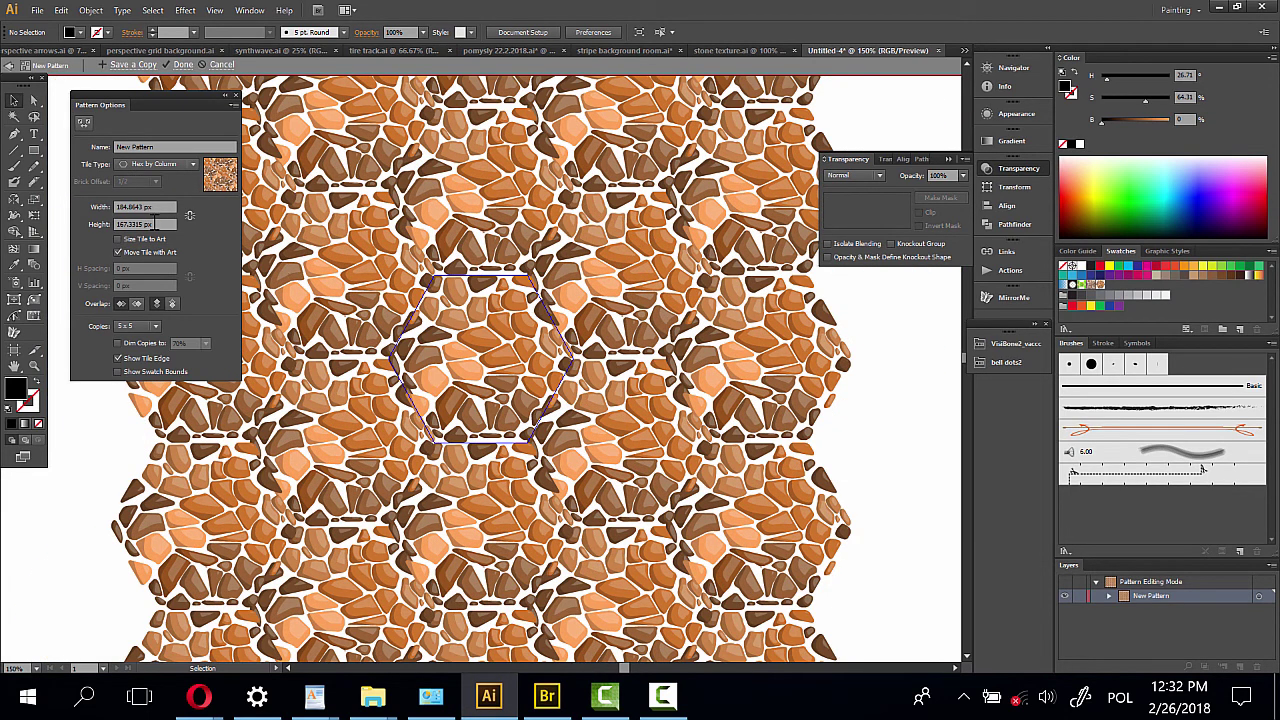
Set the tile to 194 × 168 px and zoom in on the tile's upper edge
{"action": "type", "text": "199"}
{"action": "key", "text": "Return"}
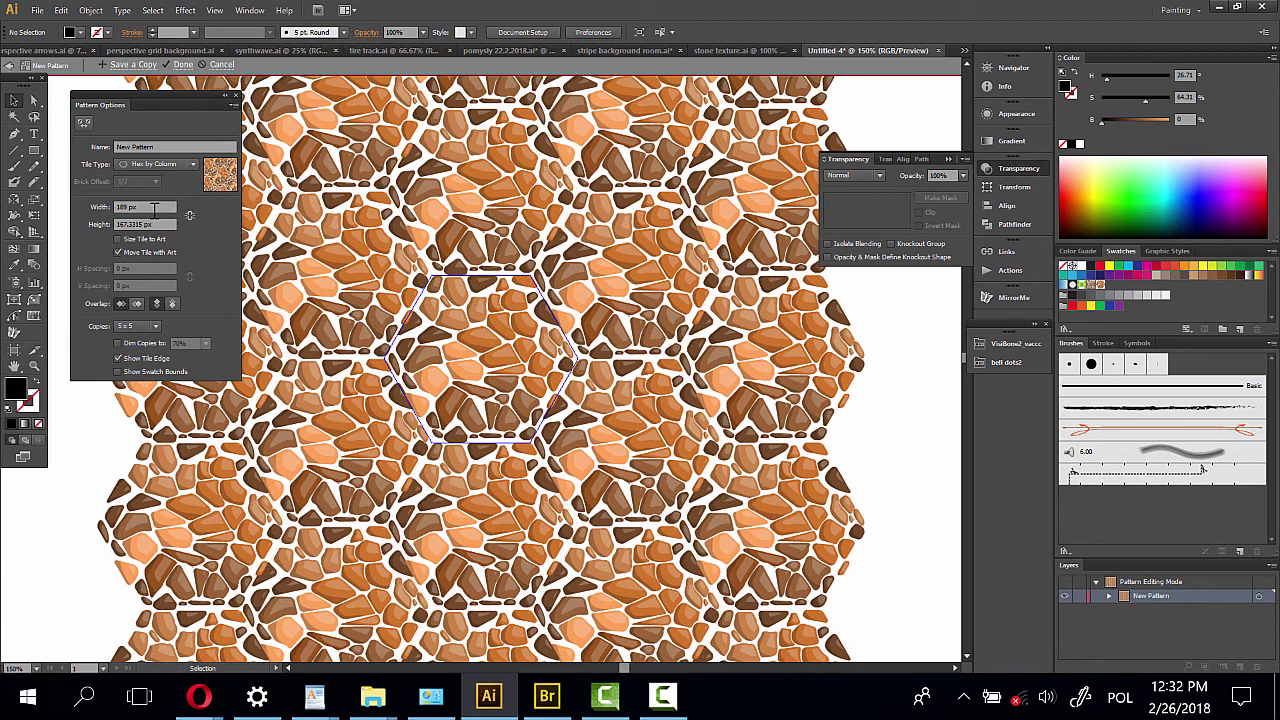
{"action": "key", "text": "Down"}
{"action": "key", "text": "Down"}
{"action": "key", "text": "Down"}
{"action": "key", "text": "Down"}
{"action": "key", "text": "Down"}
{"action": "key", "text": "Up"}
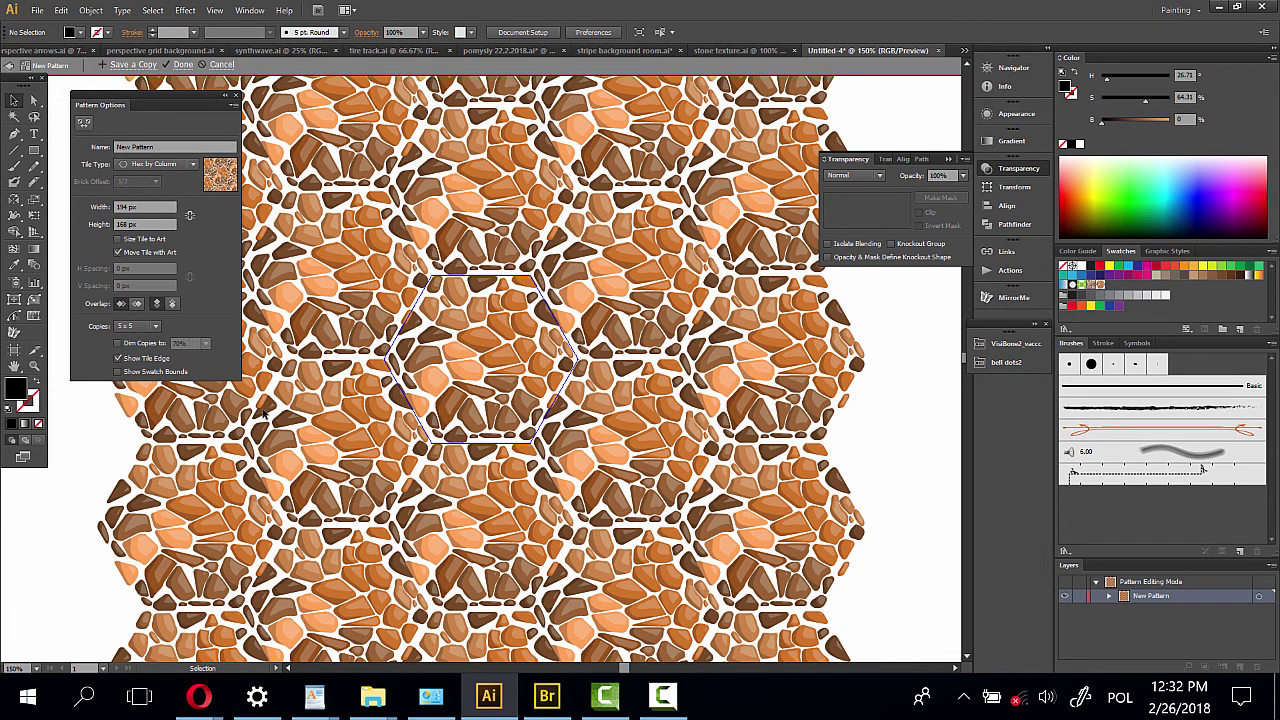
{"action": "left_click_drag", "start_coordinate": [535, 381], "coordinate": [451, 329]}
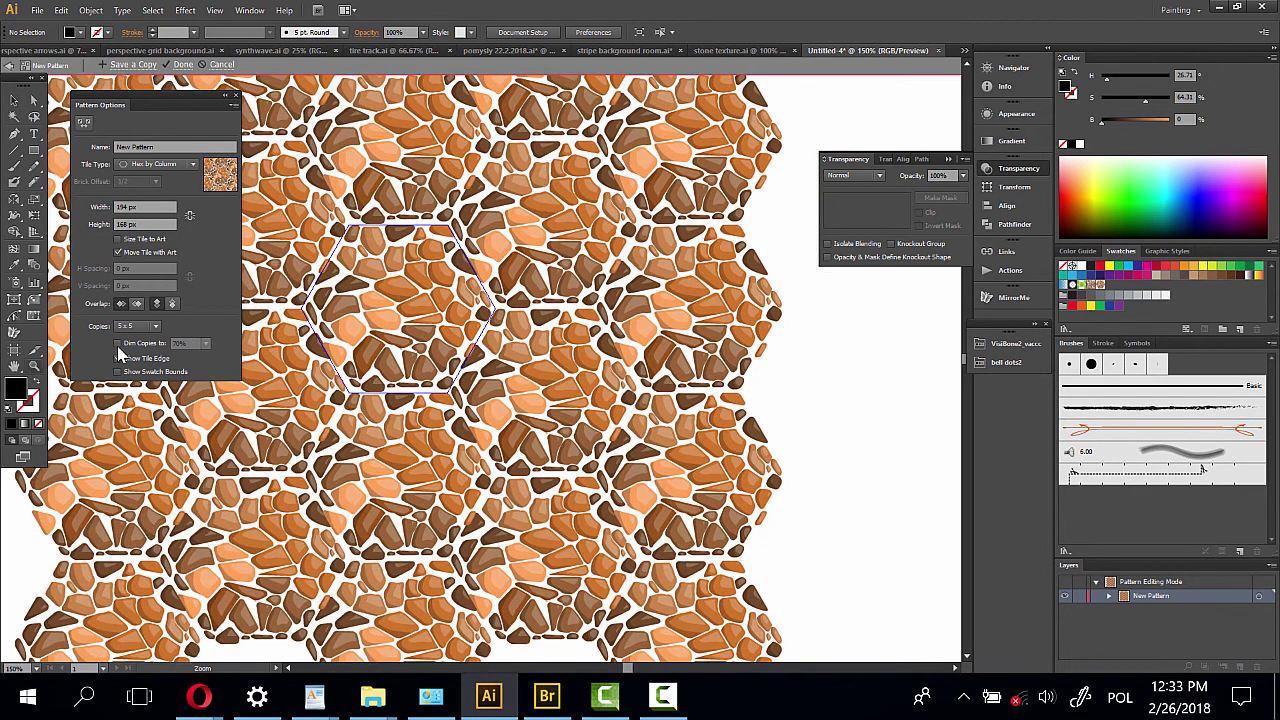
{"action": "left_click_drag", "start_coordinate": [325, 195], "coordinate": [410, 265]}
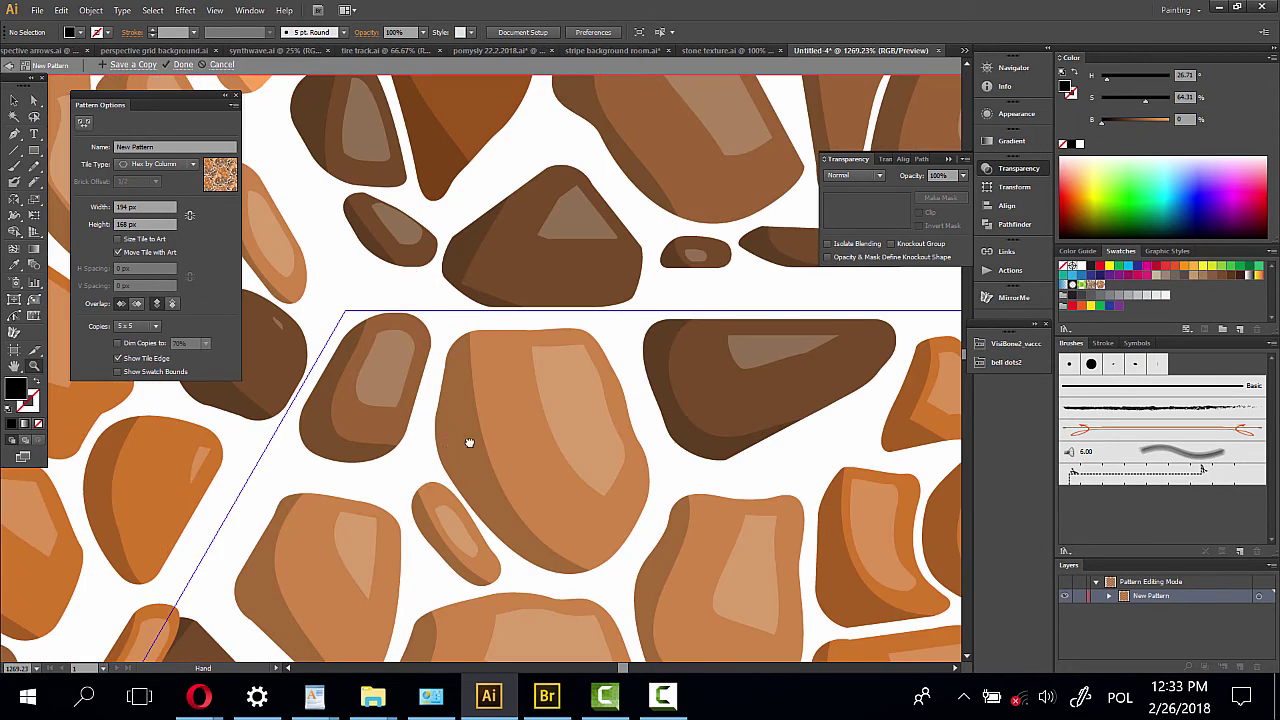
{"action": "left_click", "coordinate": [14, 100]}
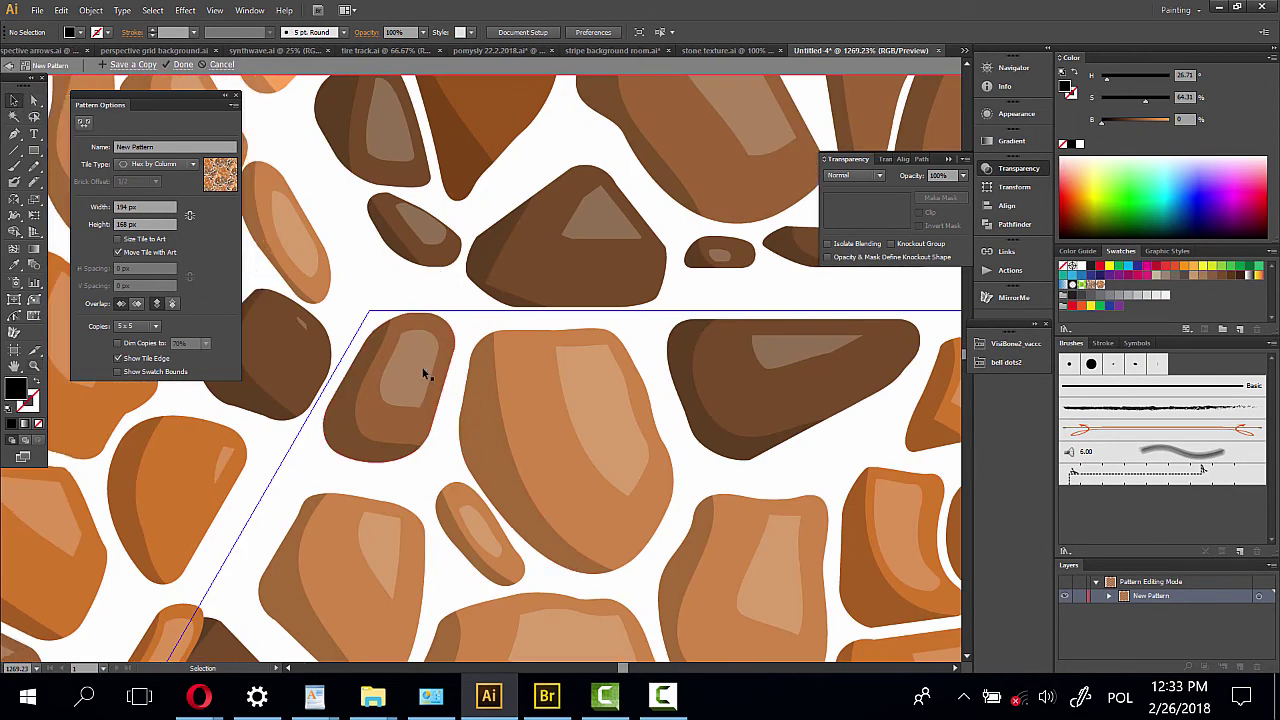
Using Direct Selection, nudge the edge stone and its highlight slightly upward
{"action": "left_click", "coordinate": [397, 358]}
{"action": "left_click", "coordinate": [32, 99]}
{"action": "left_click", "coordinate": [334, 181]}
{"action": "left_click", "coordinate": [345, 441]}
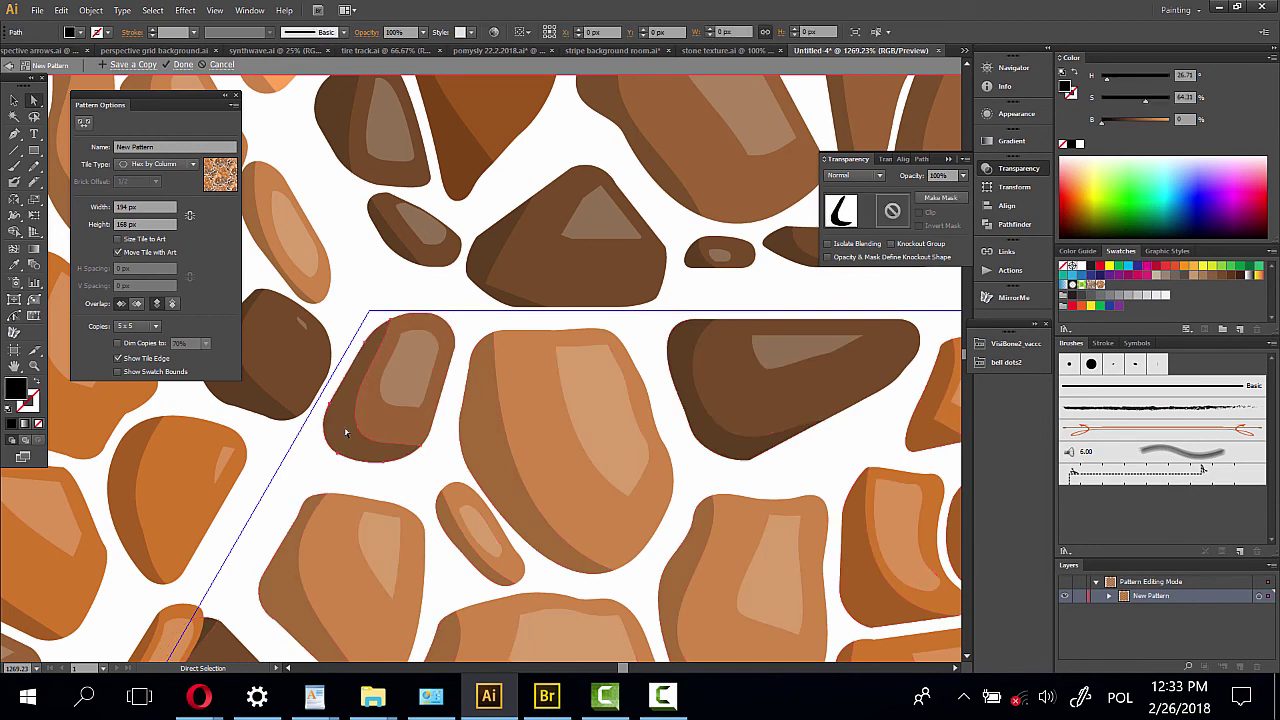
{"action": "left_click", "coordinate": [416, 372], "text": "shift"}
{"action": "left_click_drag", "start_coordinate": [416, 372], "coordinate": [428, 344]}
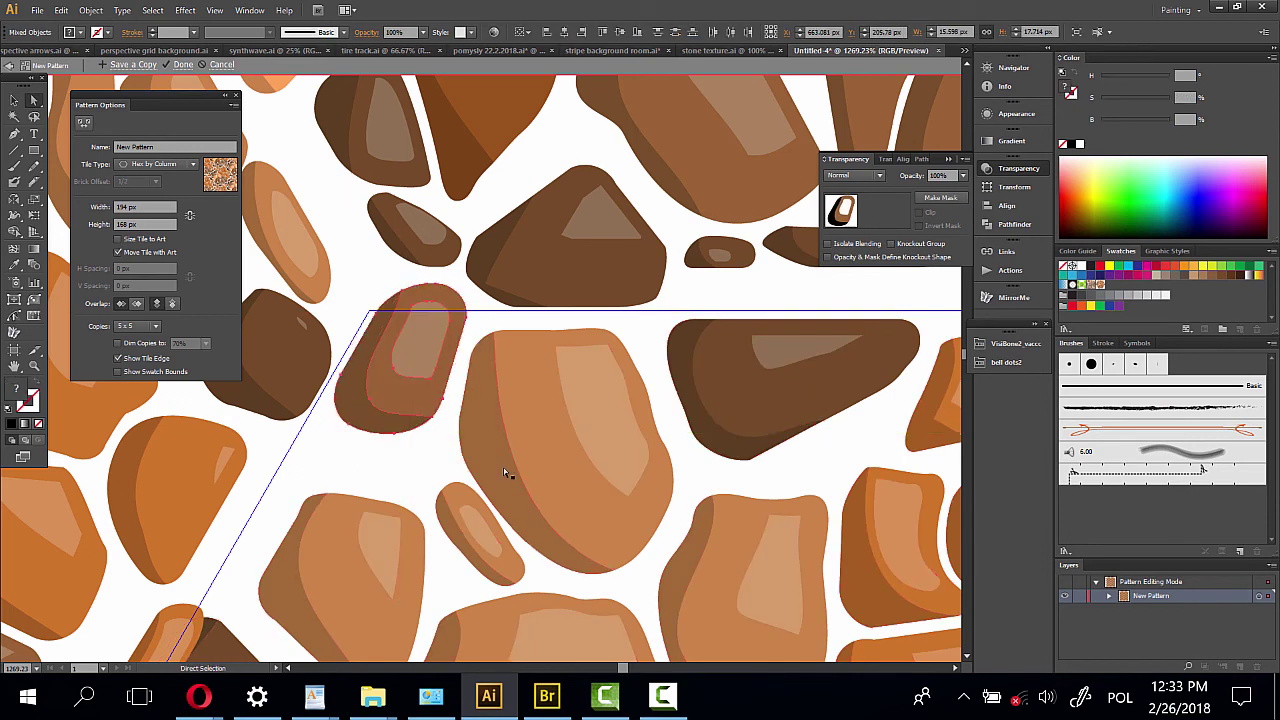
Move the dark brown stone to a new spot along the tile's upper edge
{"action": "scroll", "coordinate": [617, 477], "scroll_direction": "right", "scroll_amount": 2}
{"action": "scroll", "coordinate": [529, 391], "scroll_direction": "right", "scroll_amount": 3}
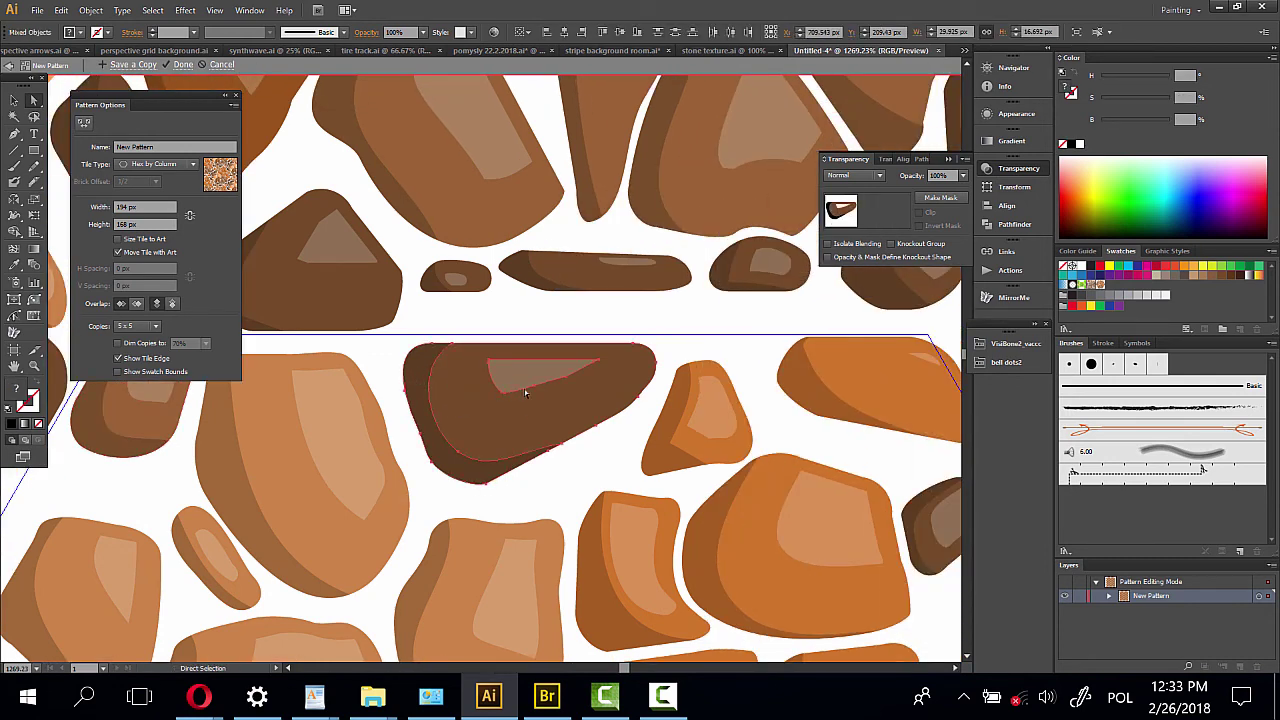
{"action": "left_click_drag", "start_coordinate": [531, 420], "coordinate": [563, 391]}
{"action": "left_click_drag", "start_coordinate": [646, 423], "coordinate": [470, 408]}
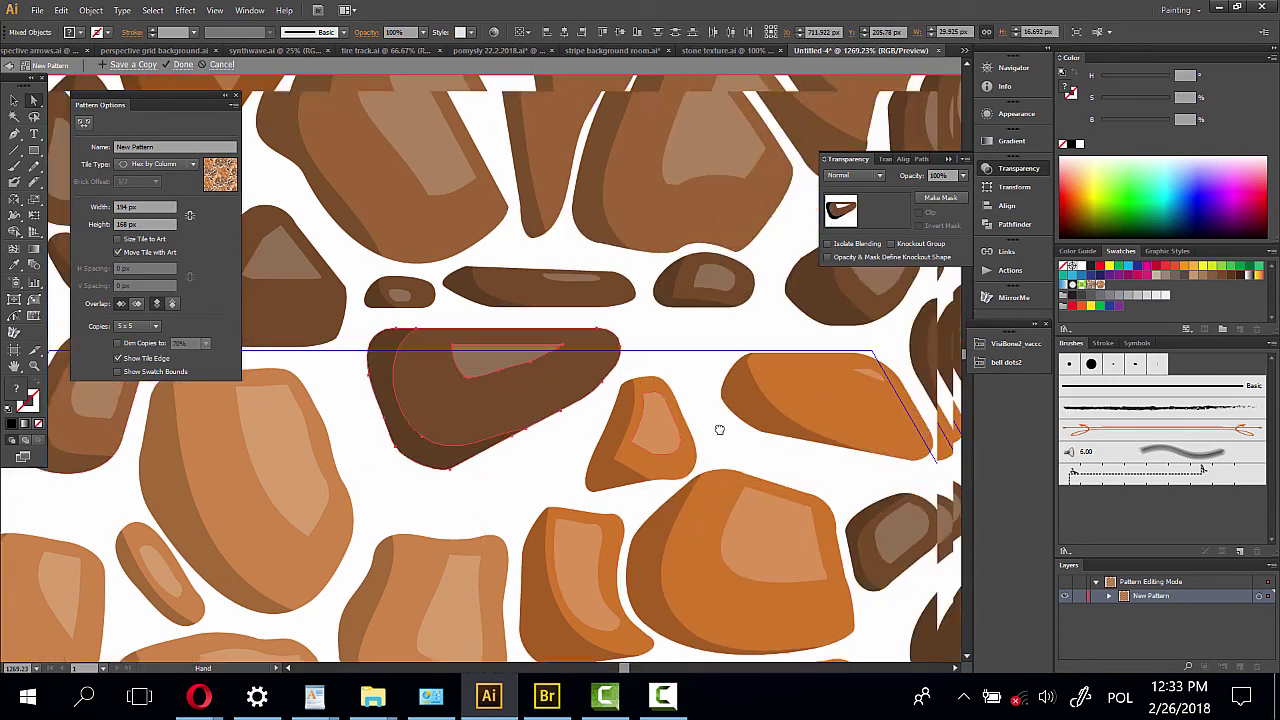
{"action": "scroll", "coordinate": [470, 408], "scroll_direction": "right", "scroll_amount": 2}
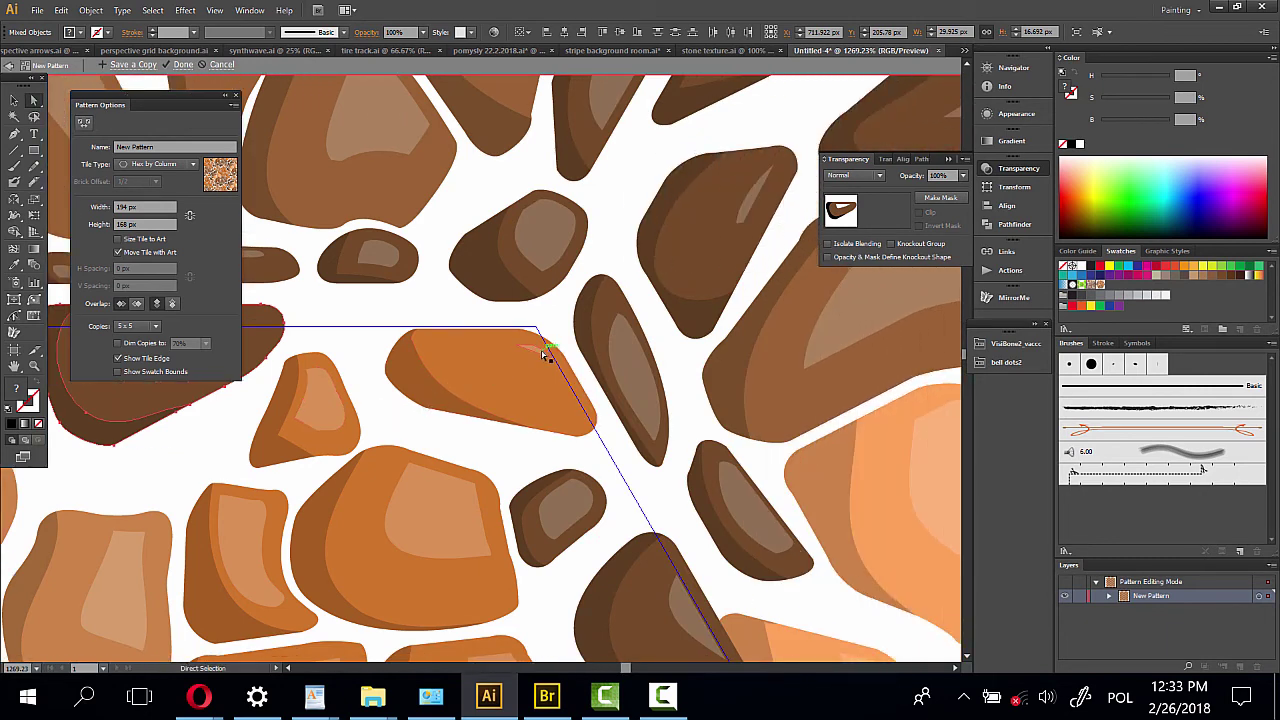
Shift the orange stone slightly up and to the left
{"action": "left_click", "coordinate": [541, 350]}
{"action": "left_click", "coordinate": [487, 372]}
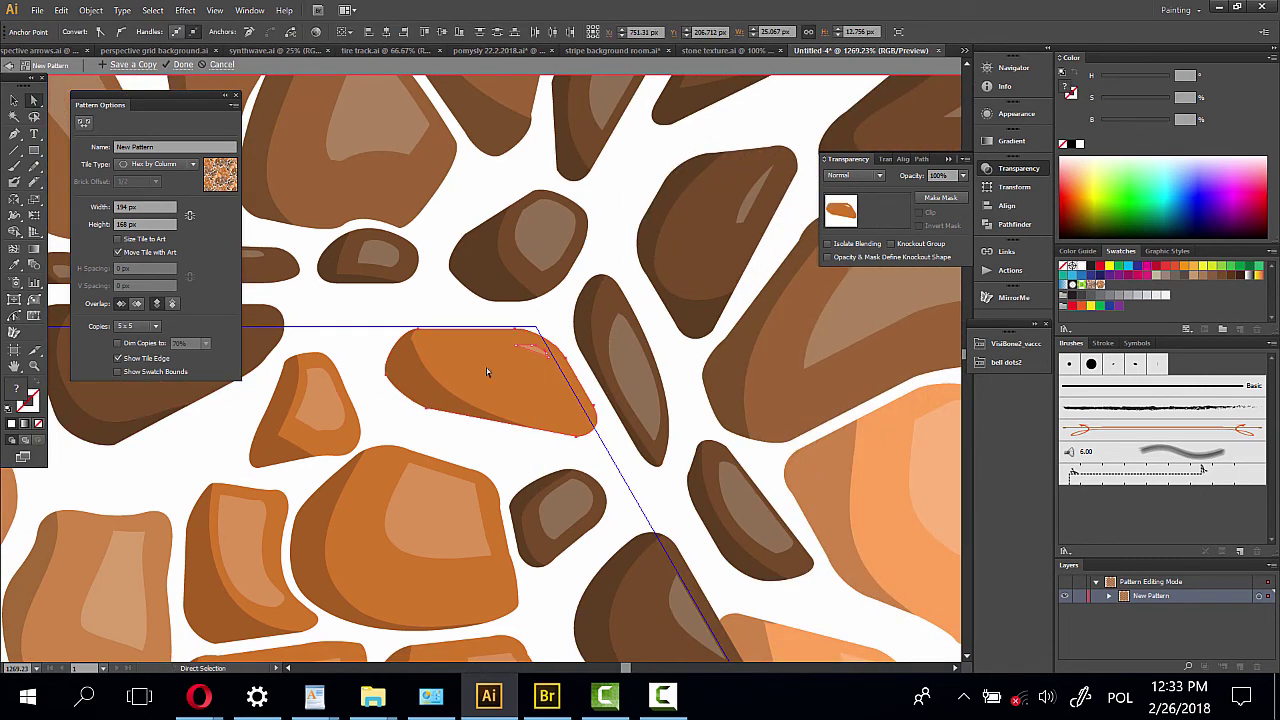
{"action": "left_click", "coordinate": [369, 348]}
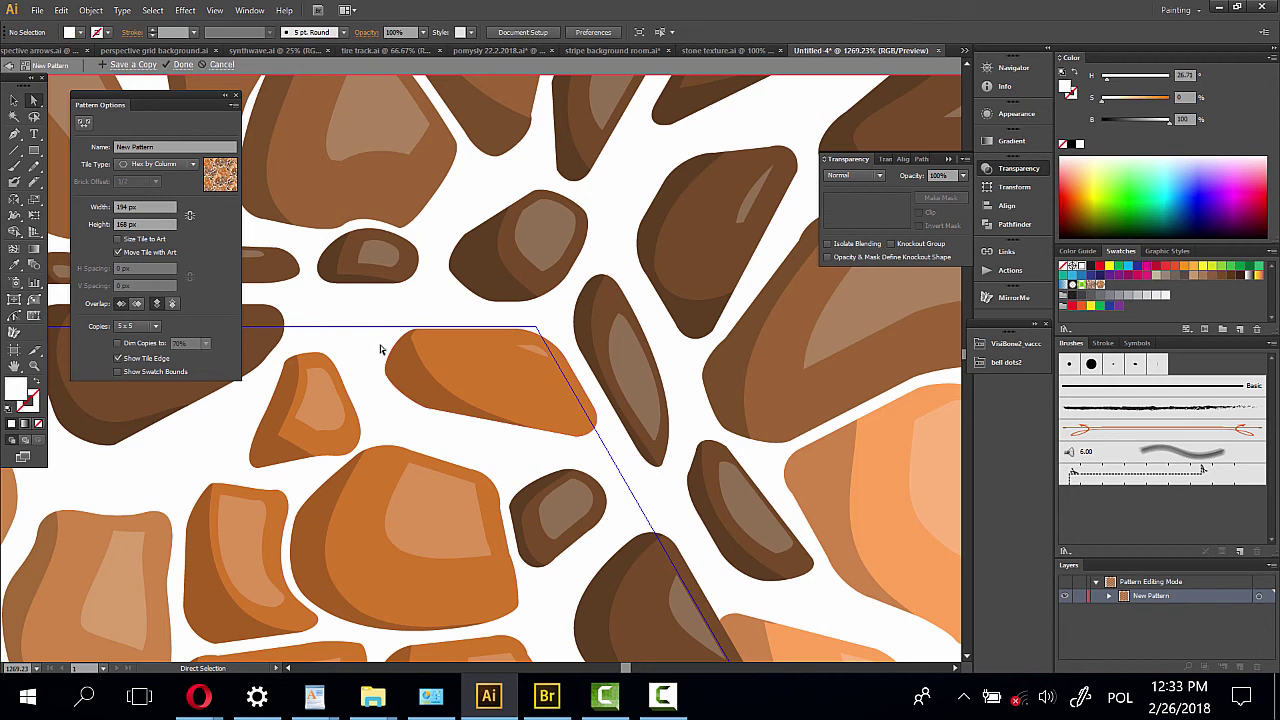
{"action": "left_click_drag", "start_coordinate": [530, 395], "coordinate": [515, 363]}
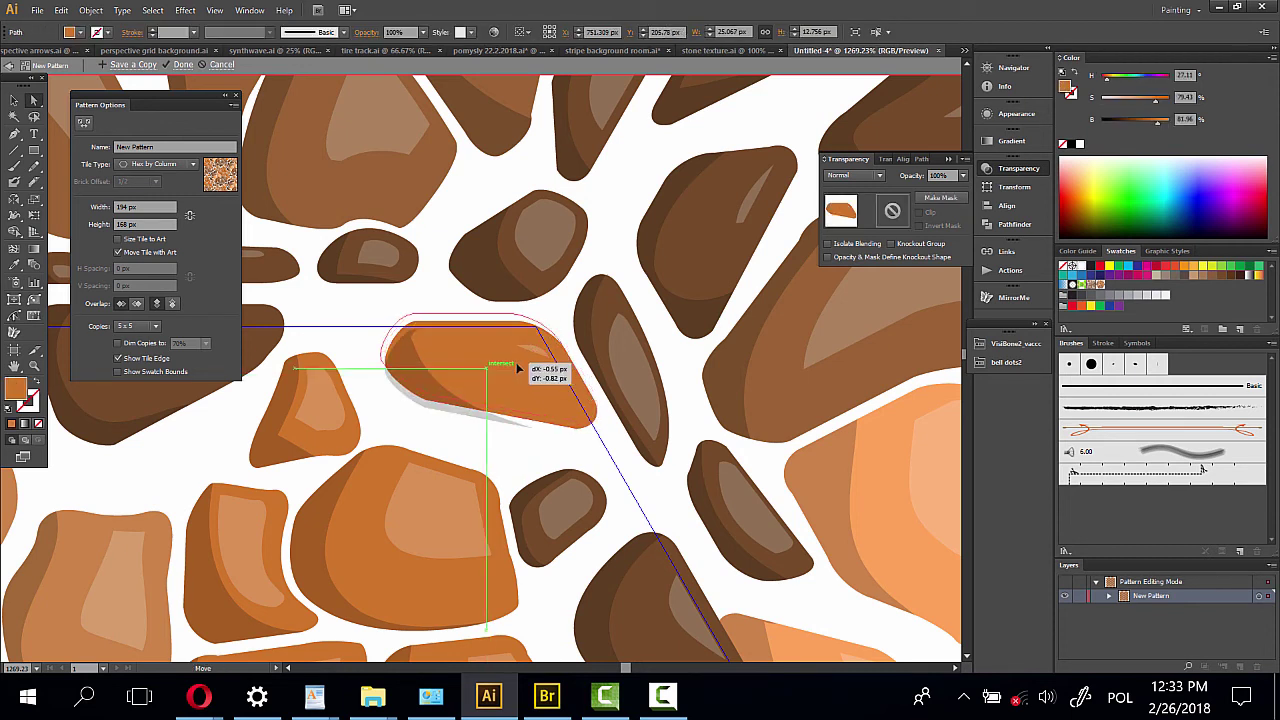
{"action": "left_click", "coordinate": [538, 490]}
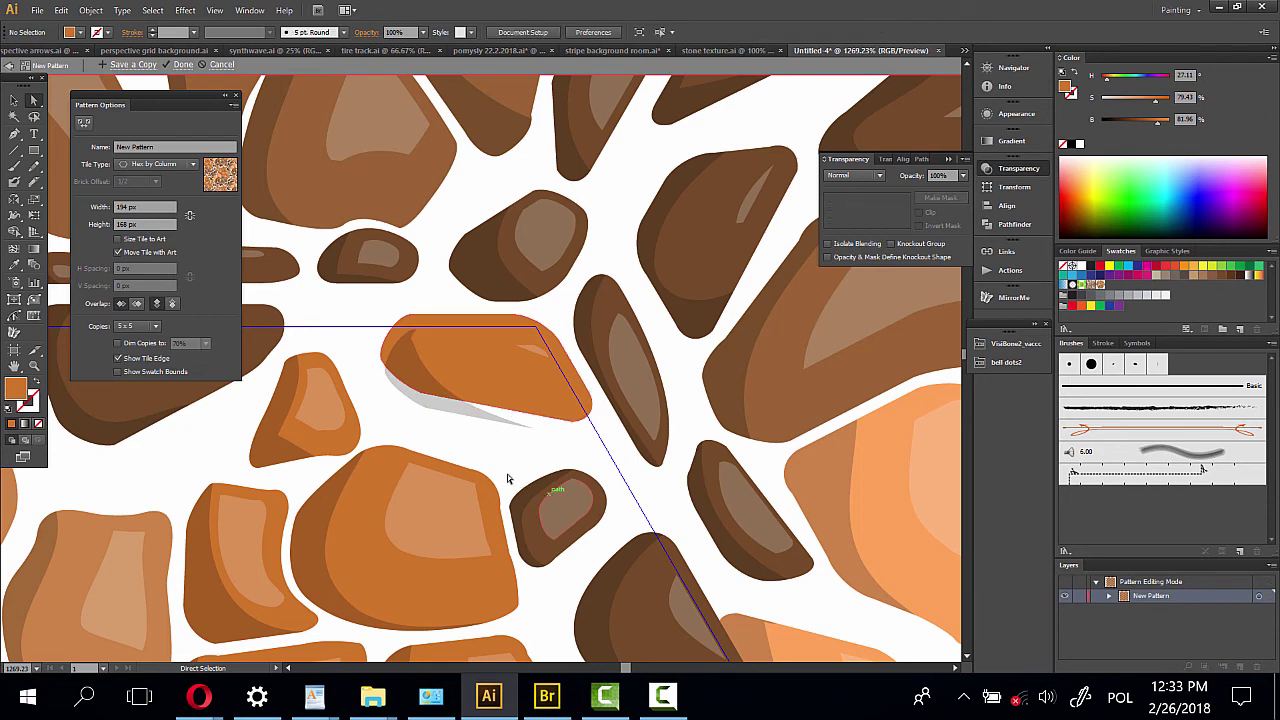
Undo the last two stone moves, then nudge the orange stone up about a pixel
{"action": "left_click", "coordinate": [61, 10]}
{"action": "left_click", "coordinate": [110, 31]}
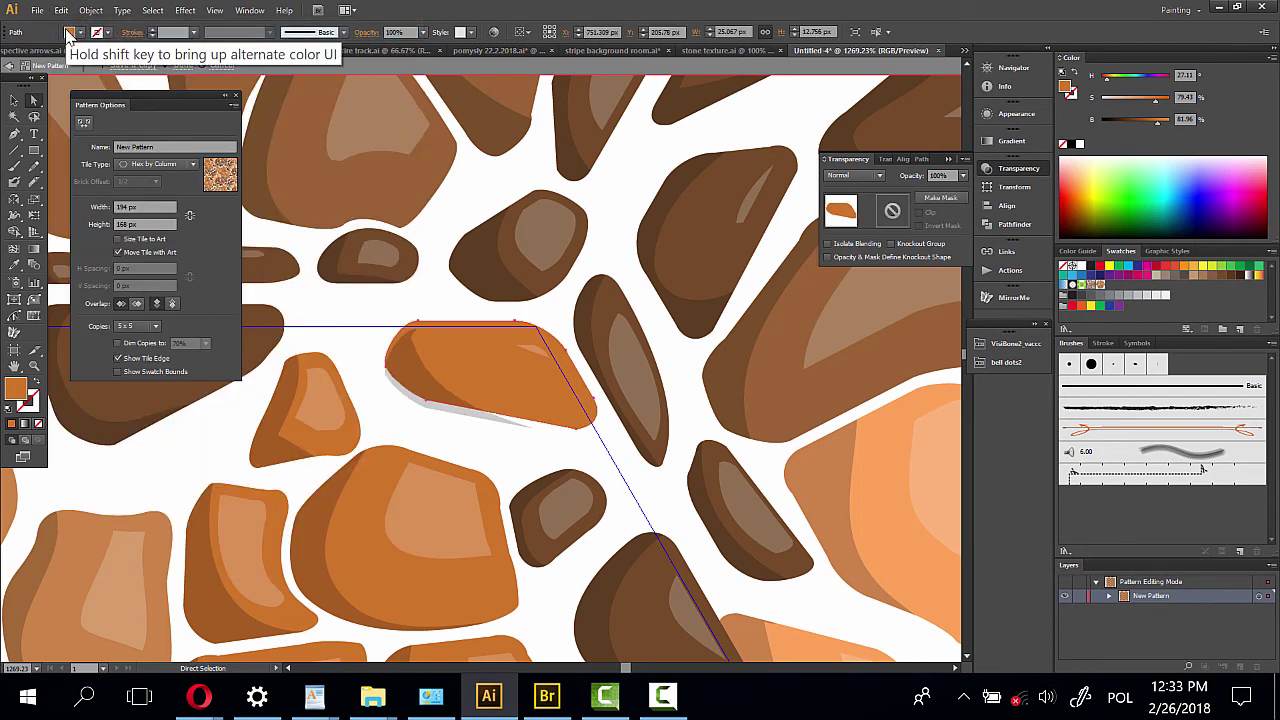
{"action": "left_click", "coordinate": [61, 10]}
{"action": "left_click", "coordinate": [110, 31]}
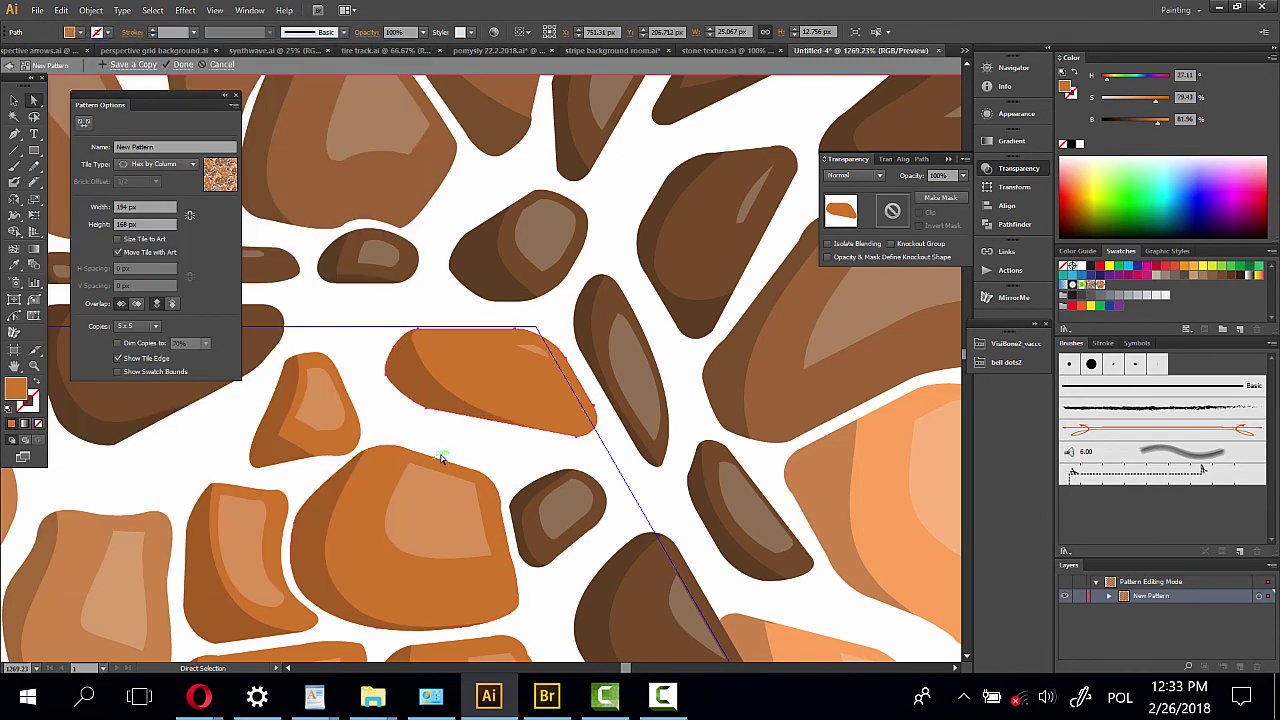
{"action": "left_click", "coordinate": [411, 387]}
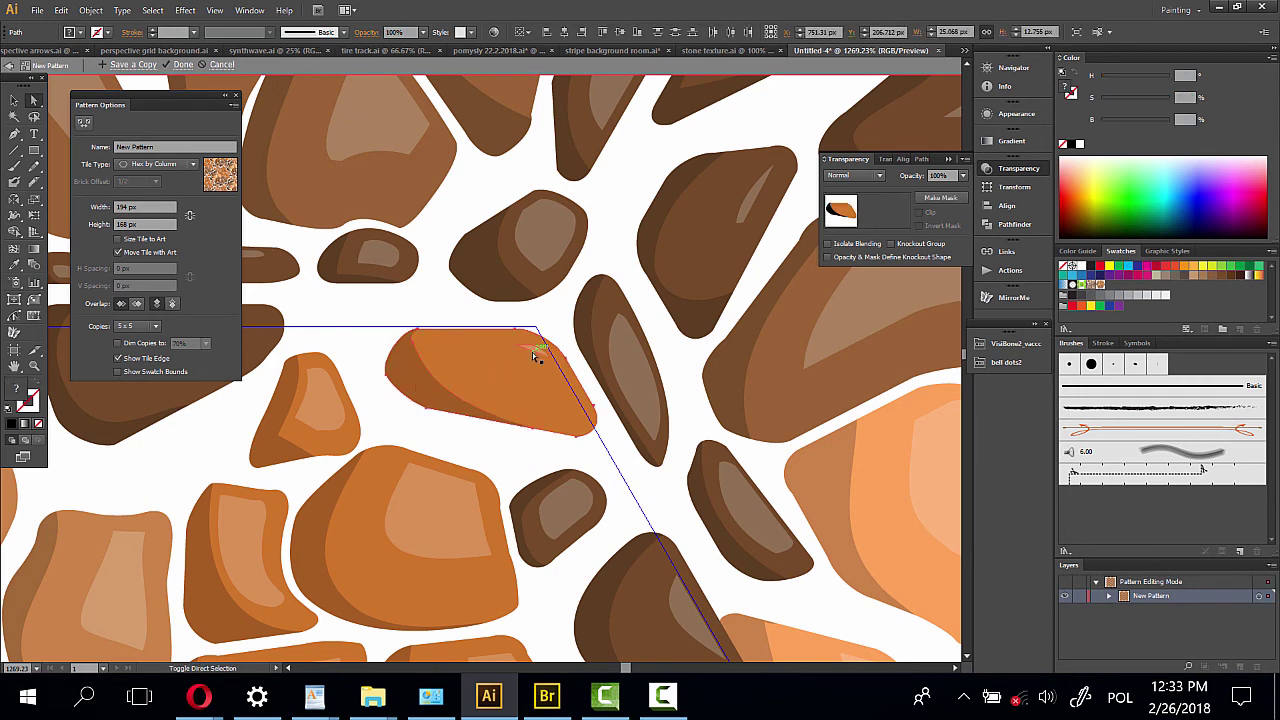
{"action": "left_click_drag", "start_coordinate": [495, 401], "coordinate": [508, 391]}
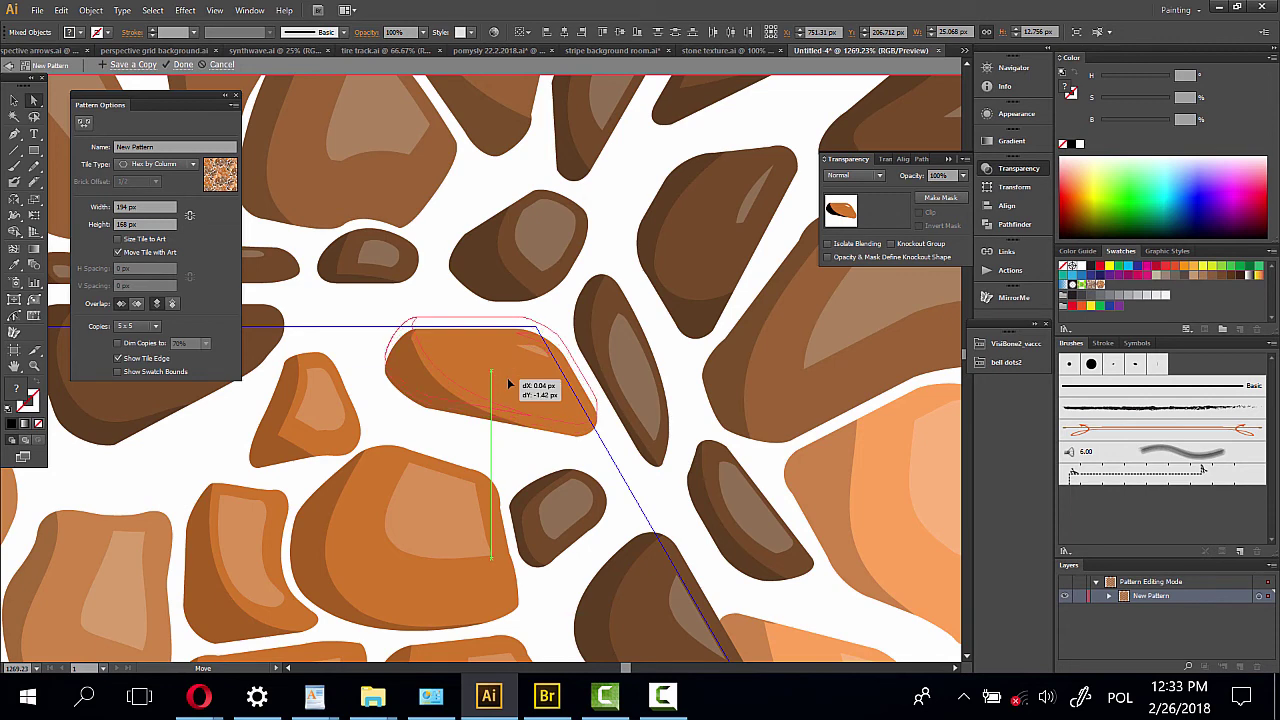
{"action": "left_click", "coordinate": [540, 476]}
Nudge two stones at the tile edge slightly right, including one crossing the seam
{"action": "left_click_drag", "start_coordinate": [564, 447], "coordinate": [390, 265]}
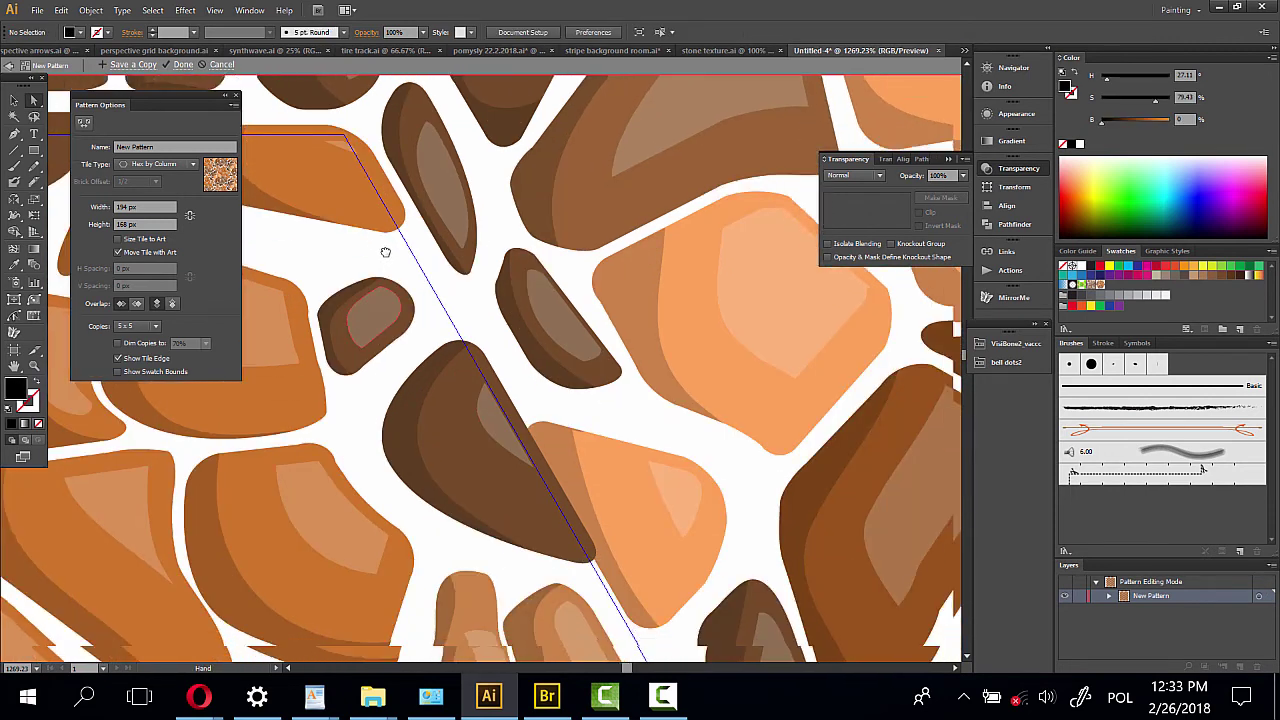
{"action": "mouse_move", "coordinate": [521, 516]}
{"action": "left_mouse_down"}
{"action": "mouse_move", "coordinate": [524, 362]}
{"action": "mouse_move", "coordinate": [589, 438]}
{"action": "mouse_move", "coordinate": [360, 156]}
{"action": "left_mouse_up"}
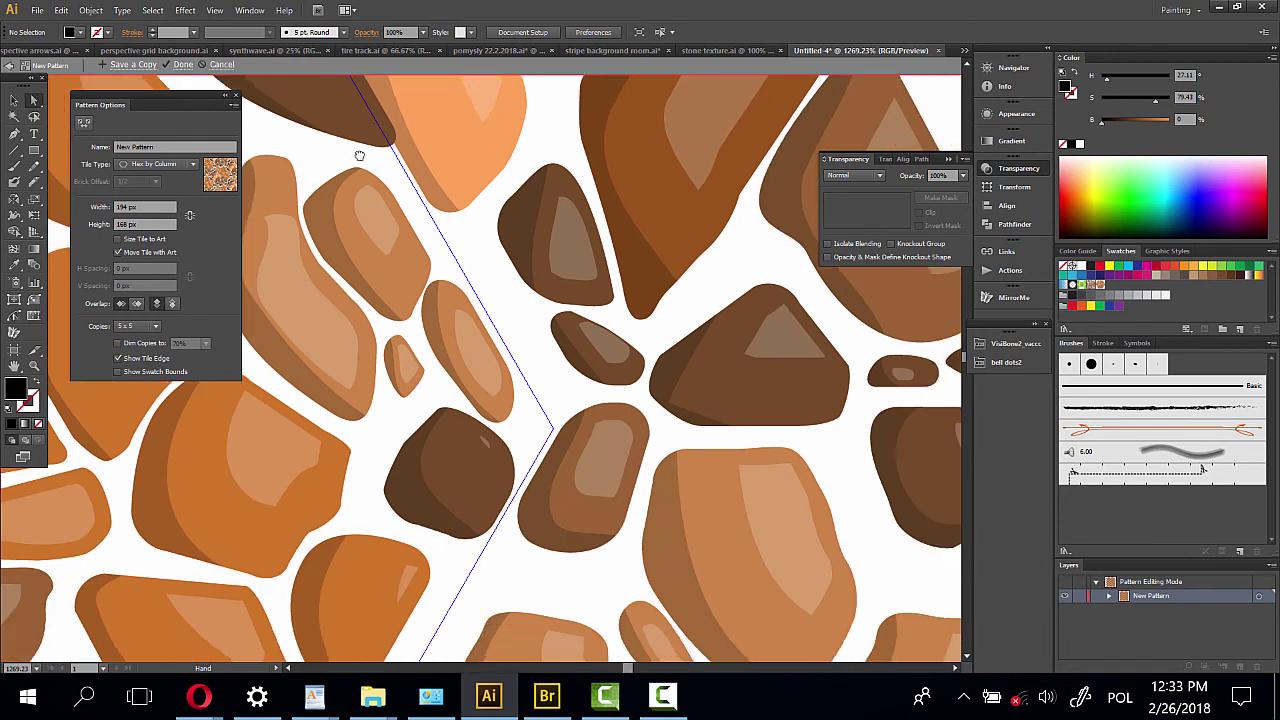
{"action": "left_click", "coordinate": [437, 355]}
{"action": "left_click", "coordinate": [449, 304], "text": "shift"}
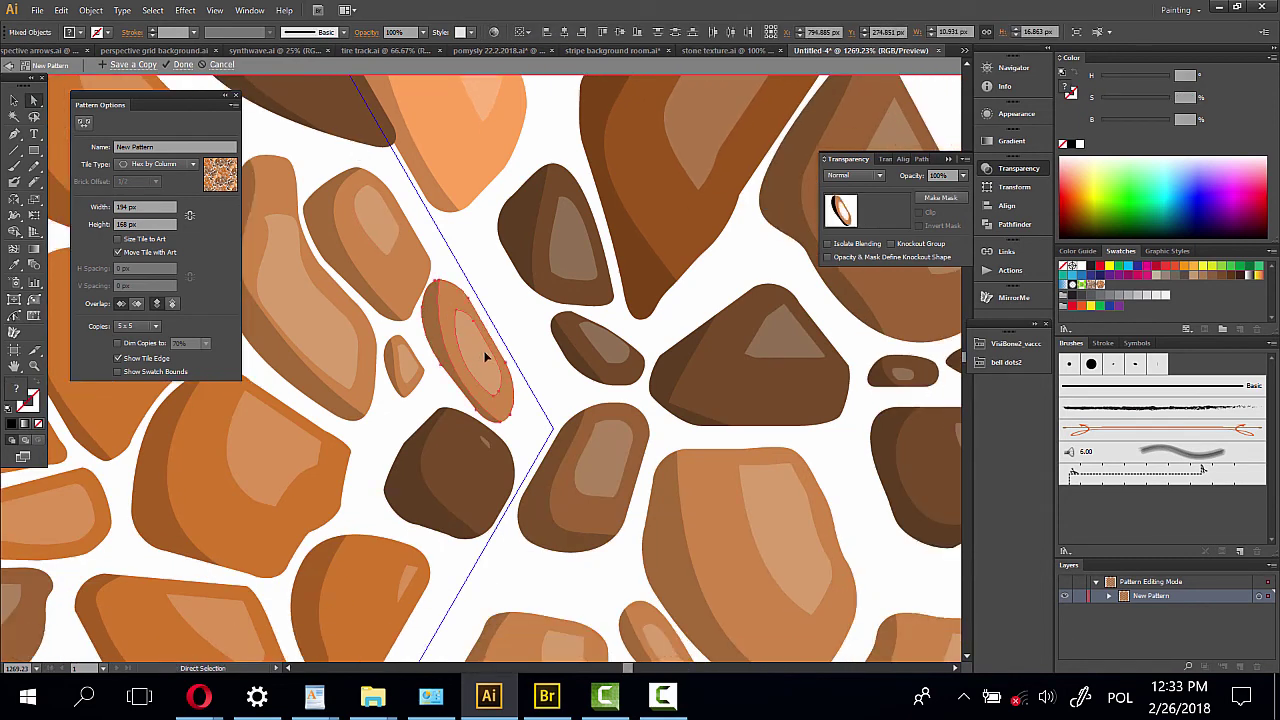
{"action": "left_click_drag", "start_coordinate": [485, 357], "coordinate": [514, 351]}
{"action": "mouse_move", "coordinate": [526, 418]}
{"action": "left_mouse_down"}
{"action": "mouse_move", "coordinate": [581, 193]}
{"action": "mouse_move", "coordinate": [605, 201]}
{"action": "left_mouse_up"}
{"action": "left_click", "coordinate": [486, 365]}
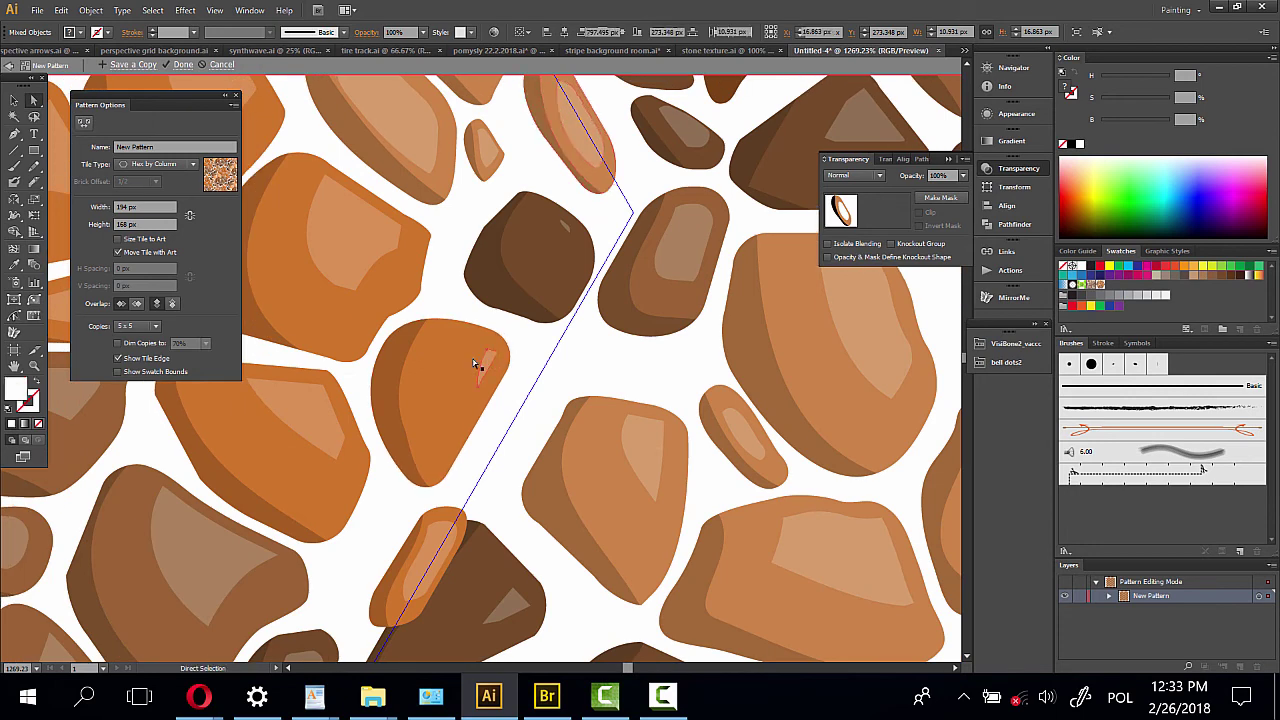
{"action": "left_click", "coordinate": [409, 364], "text": "shift"}
{"action": "mouse_move", "coordinate": [410, 368]}
{"action": "left_mouse_down"}
{"action": "mouse_move", "coordinate": [469, 398]}
{"action": "mouse_move", "coordinate": [494, 320]}
{"action": "left_mouse_up"}
Move the small stone up-left away from the dark stone, then shift the dark stone right
{"action": "left_click_drag", "start_coordinate": [520, 250], "coordinate": [528, 274]}
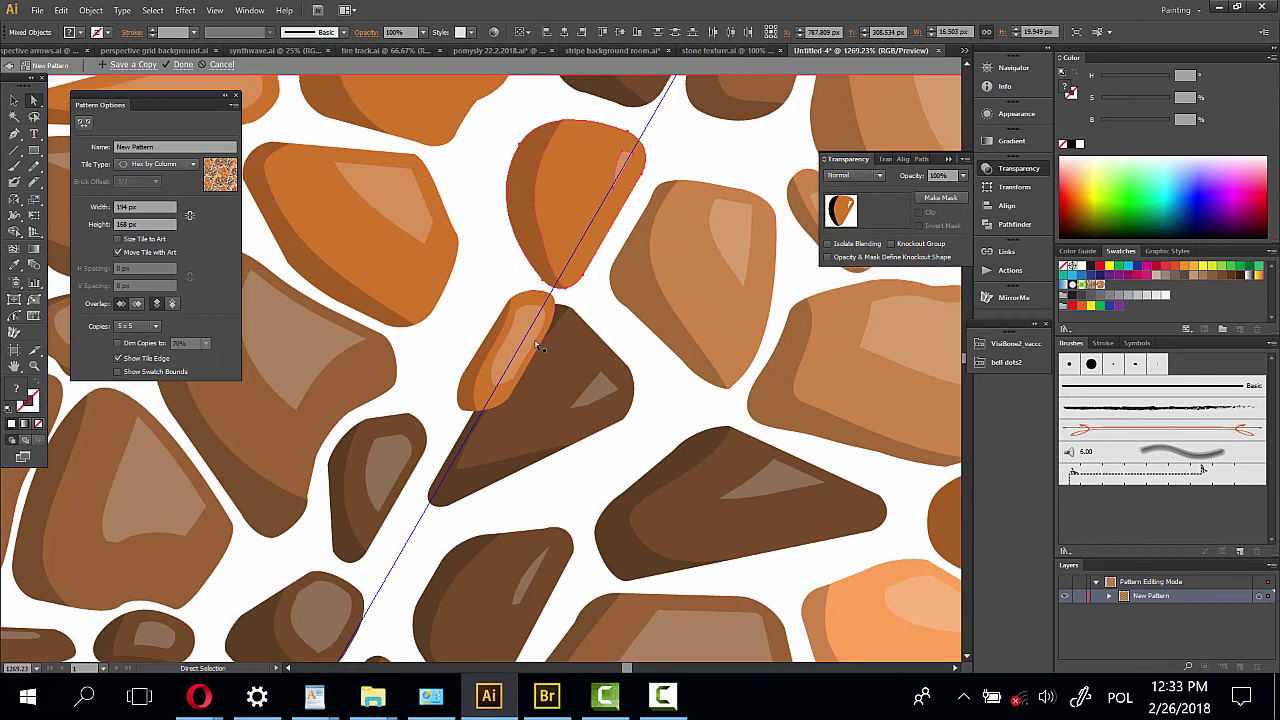
{"action": "left_click", "coordinate": [518, 338]}
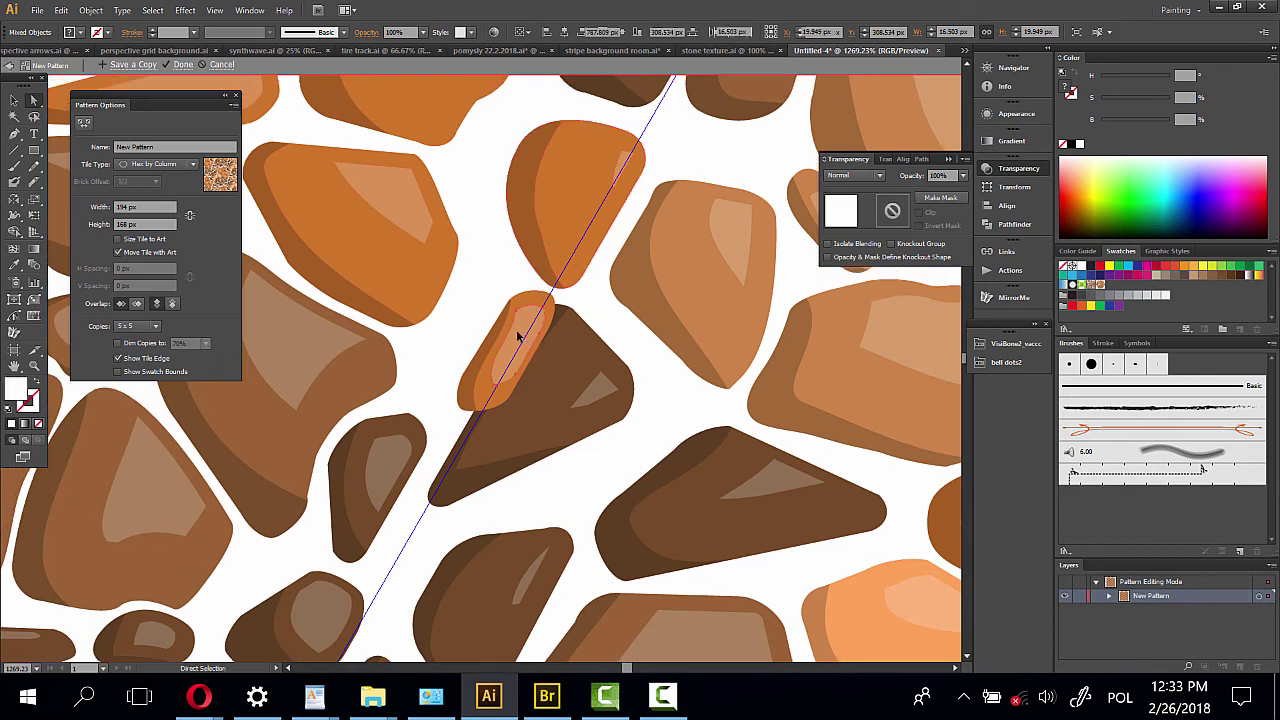
{"action": "left_click", "coordinate": [483, 395], "text": "shift"}
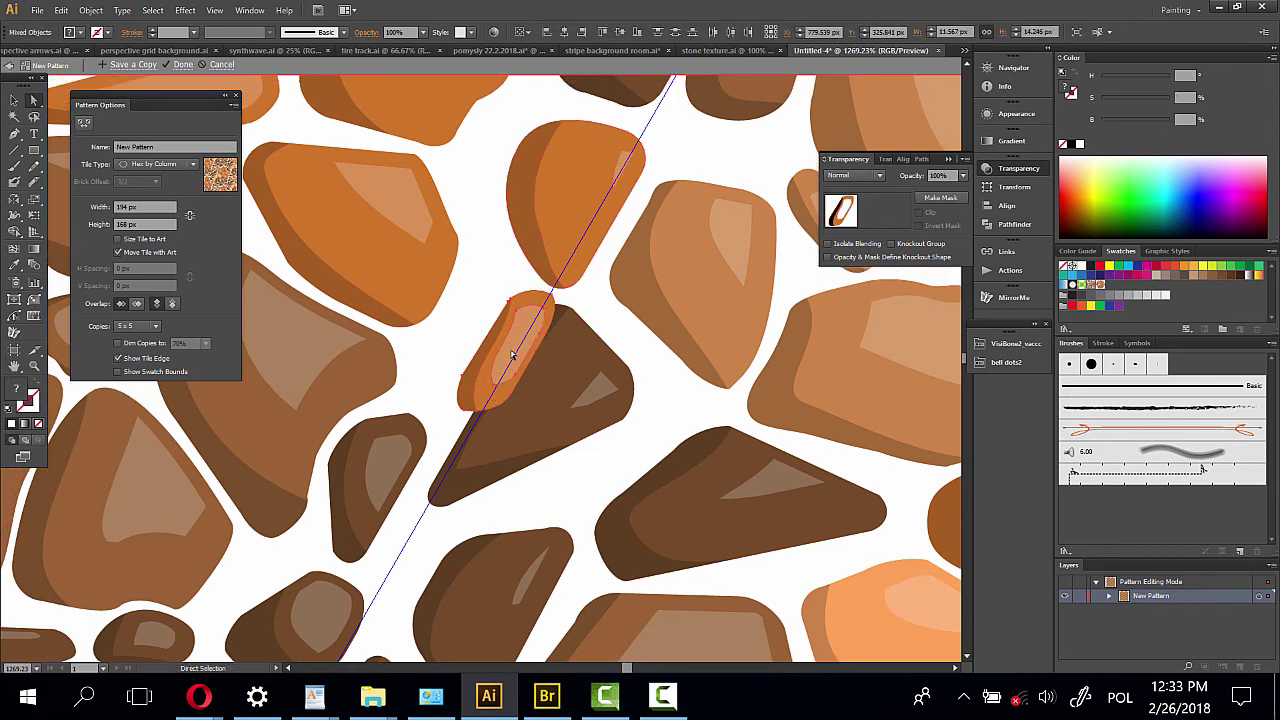
{"action": "left_click_drag", "start_coordinate": [516, 359], "coordinate": [486, 344]}
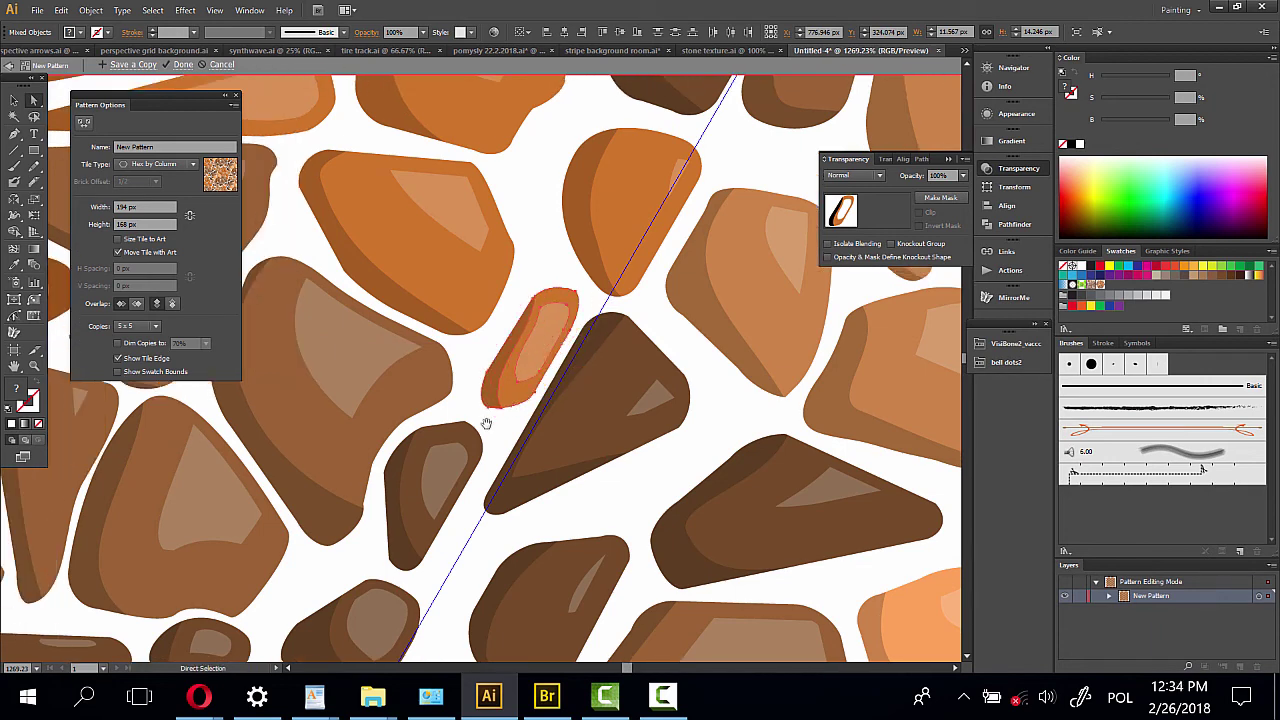
{"action": "mouse_move", "coordinate": [486, 423]}
{"action": "left_mouse_down"}
{"action": "mouse_move", "coordinate": [671, 212]}
{"action": "mouse_move", "coordinate": [641, 252]}
{"action": "left_mouse_up"}
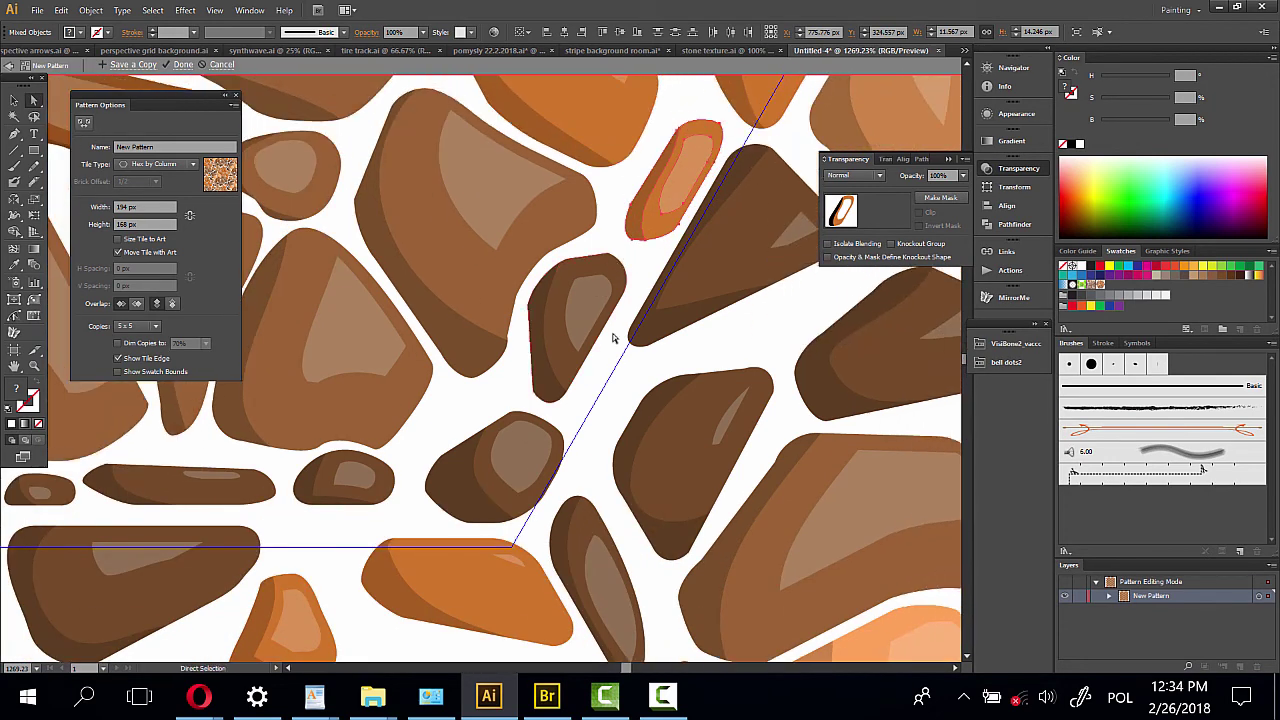
{"action": "left_click", "coordinate": [528, 462]}
{"action": "left_click", "coordinate": [491, 490], "text": "shift"}
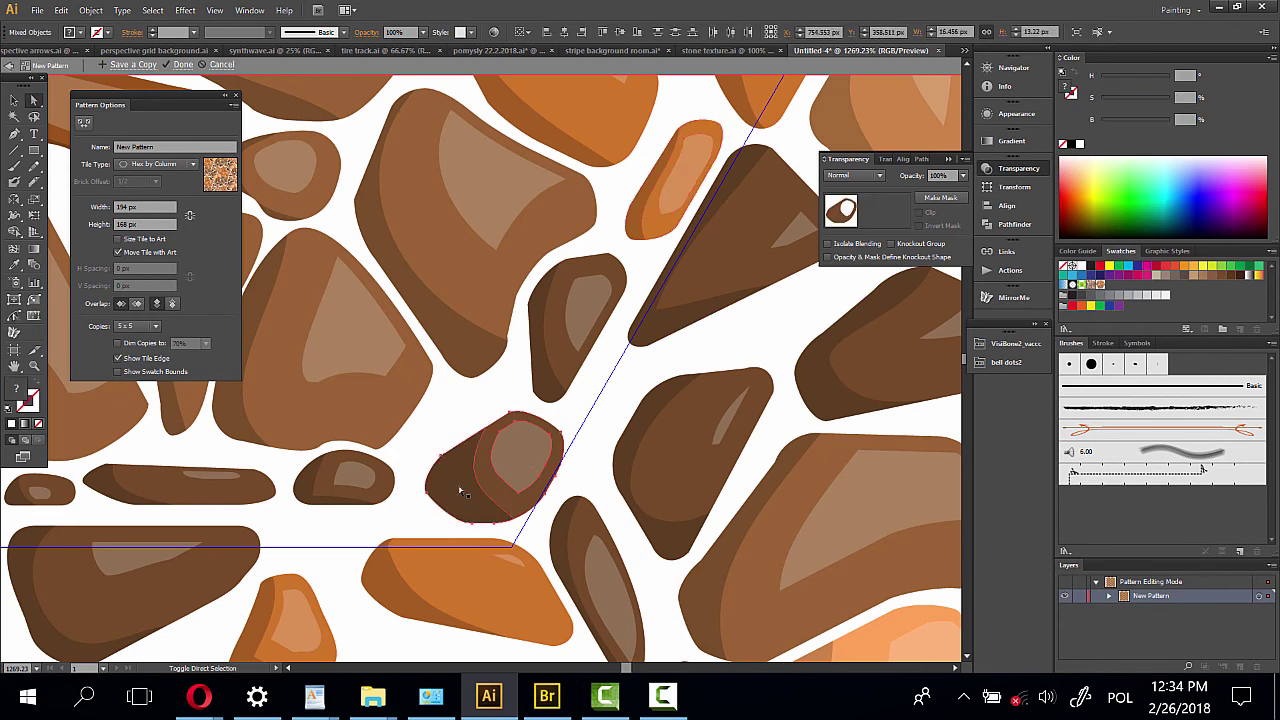
{"action": "left_click_drag", "start_coordinate": [529, 457], "coordinate": [553, 455]}
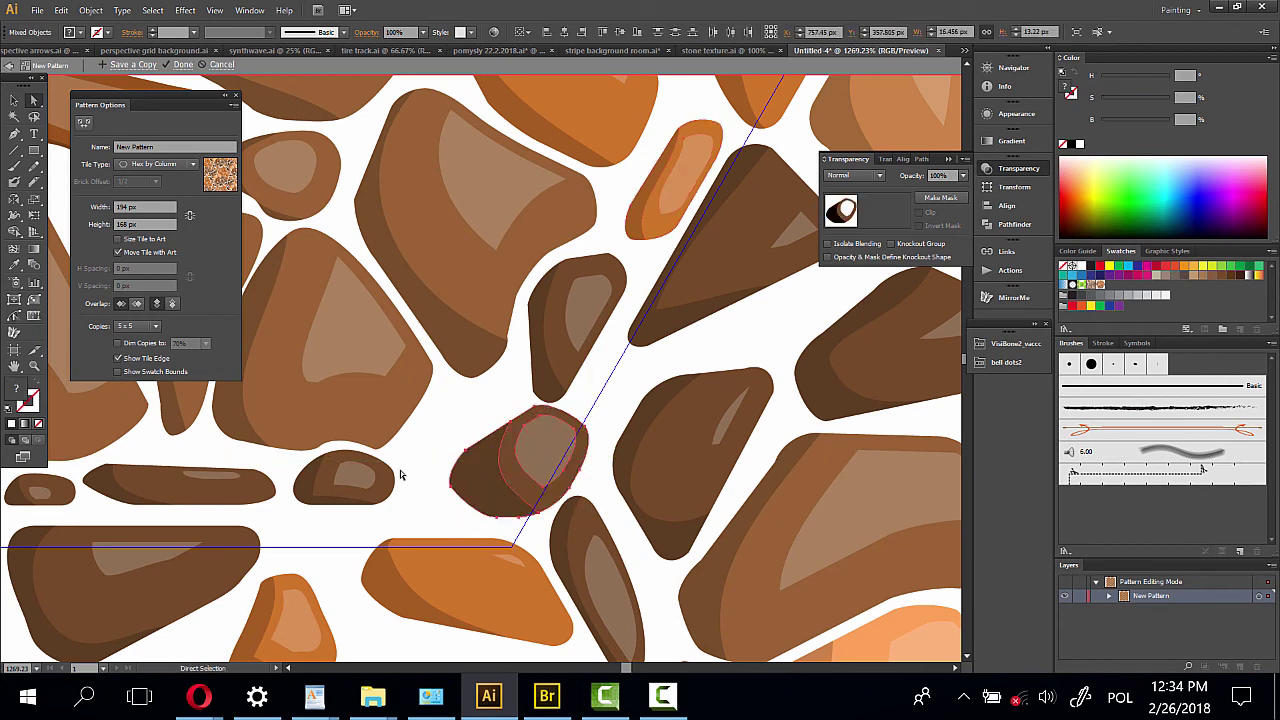
Drag the small brown pebble down onto the tile's lower seam near the large stone
{"action": "scroll", "coordinate": [400, 474], "scroll_direction": "left", "scroll_amount": 2}
{"action": "scroll", "coordinate": [400, 474], "scroll_direction": "down", "scroll_amount": 1}
{"action": "scroll", "coordinate": [566, 443], "scroll_direction": "left", "scroll_amount": 3}
{"action": "scroll", "coordinate": [566, 443], "scroll_direction": "down", "scroll_amount": 1}
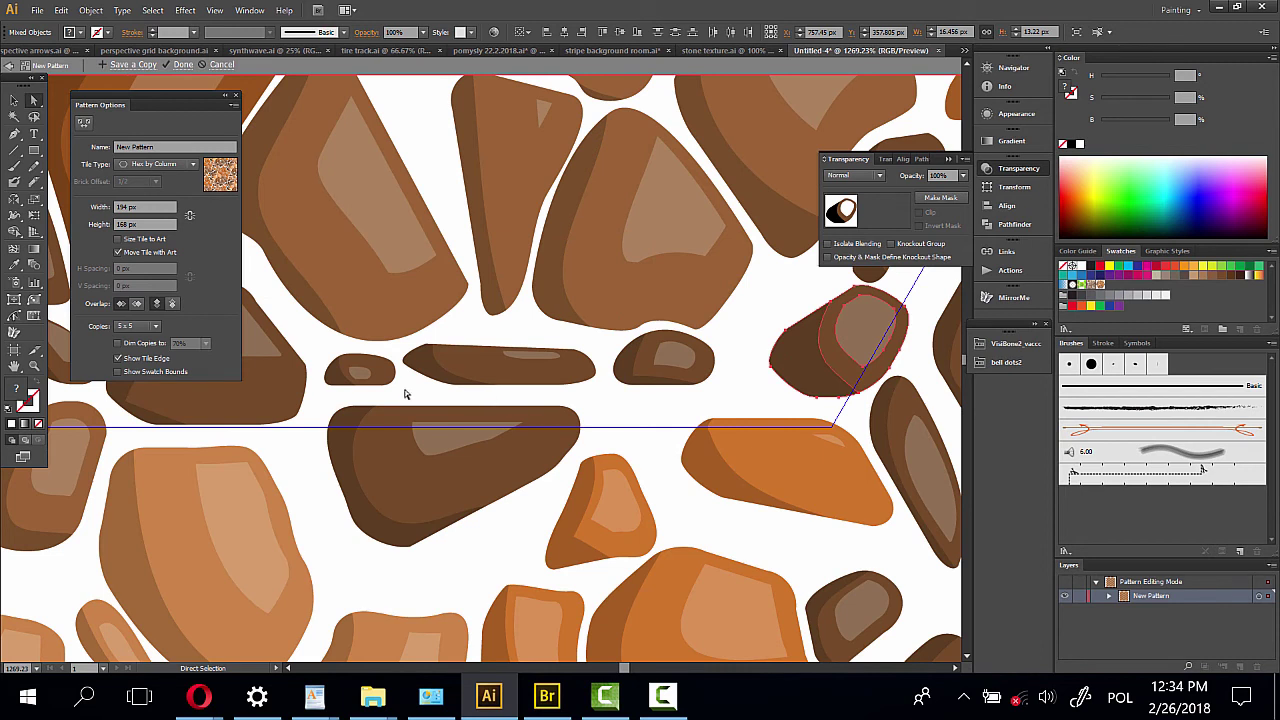
{"action": "left_click", "coordinate": [665, 362]}
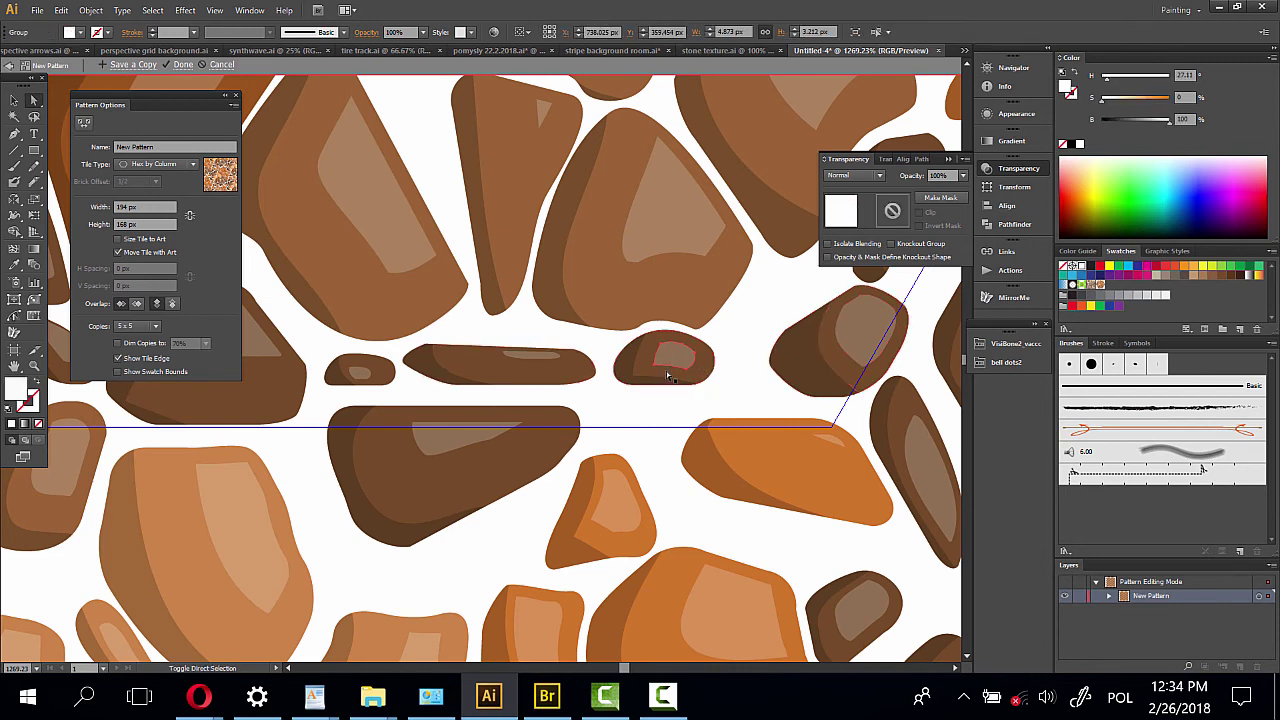
{"action": "left_click", "coordinate": [667, 375], "text": "shift"}
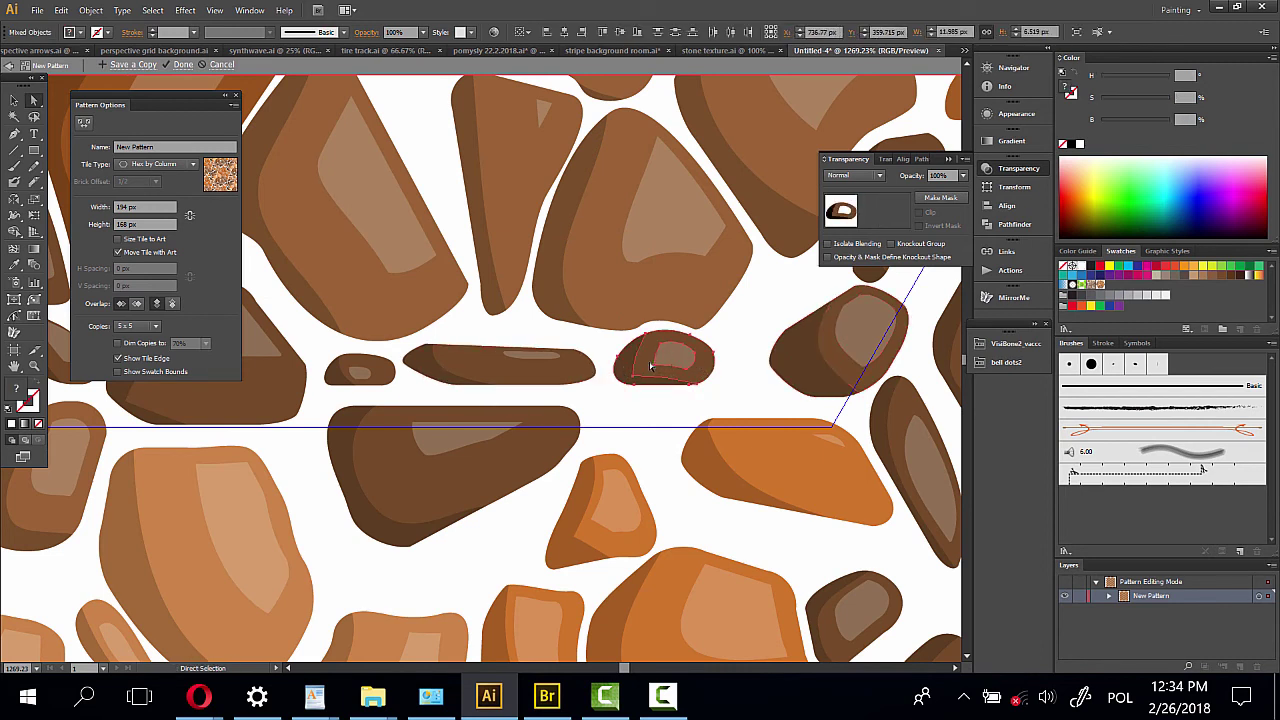
{"action": "left_click_drag", "start_coordinate": [650, 366], "coordinate": [625, 418]}
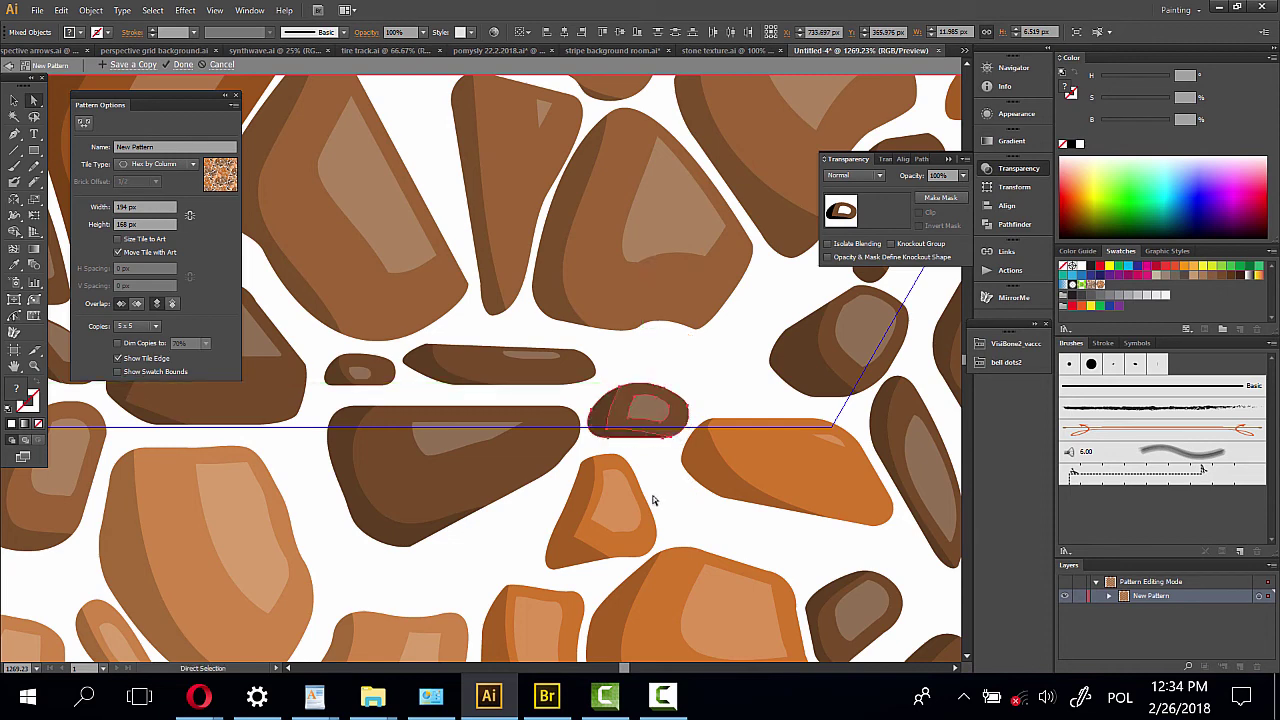
{"action": "mouse_move", "coordinate": [474, 424]}
{"action": "left_mouse_down"}
{"action": "mouse_move", "coordinate": [918, 389]}
{"action": "mouse_move", "coordinate": [920, 432]}
{"action": "left_mouse_up"}
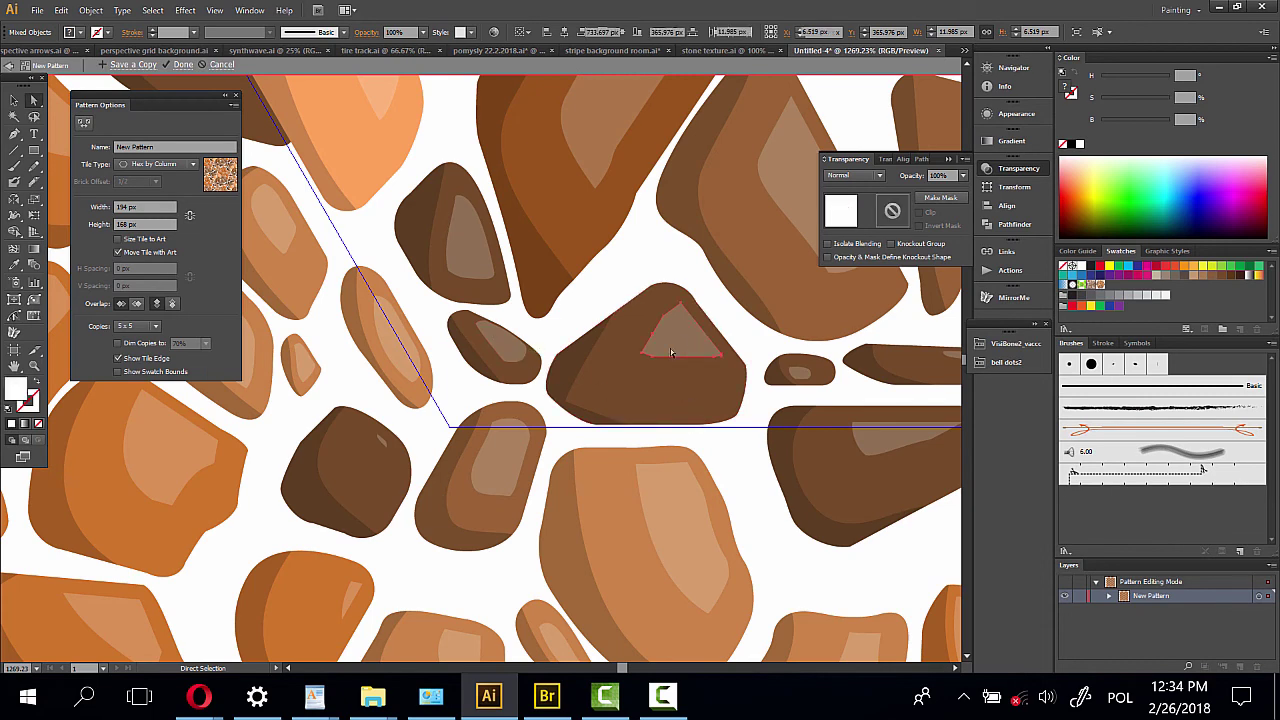
Shift the large stone and the orange stone slightly right to close gaps
{"action": "left_click_drag", "start_coordinate": [611, 383], "coordinate": [674, 403]}
{"action": "mouse_move", "coordinate": [506, 298]}
{"action": "left_mouse_down"}
{"action": "mouse_move", "coordinate": [806, 488]}
{"action": "mouse_move", "coordinate": [736, 568]}
{"action": "left_mouse_up"}
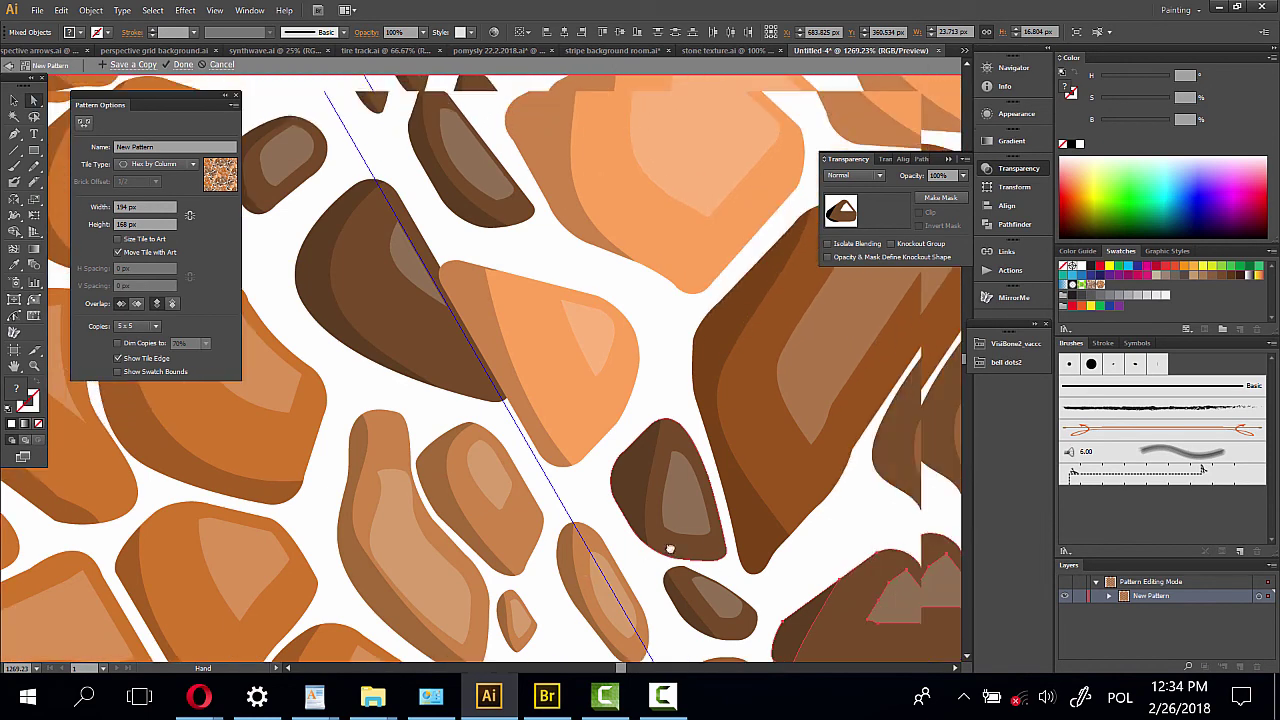
{"action": "left_click", "coordinate": [557, 329]}
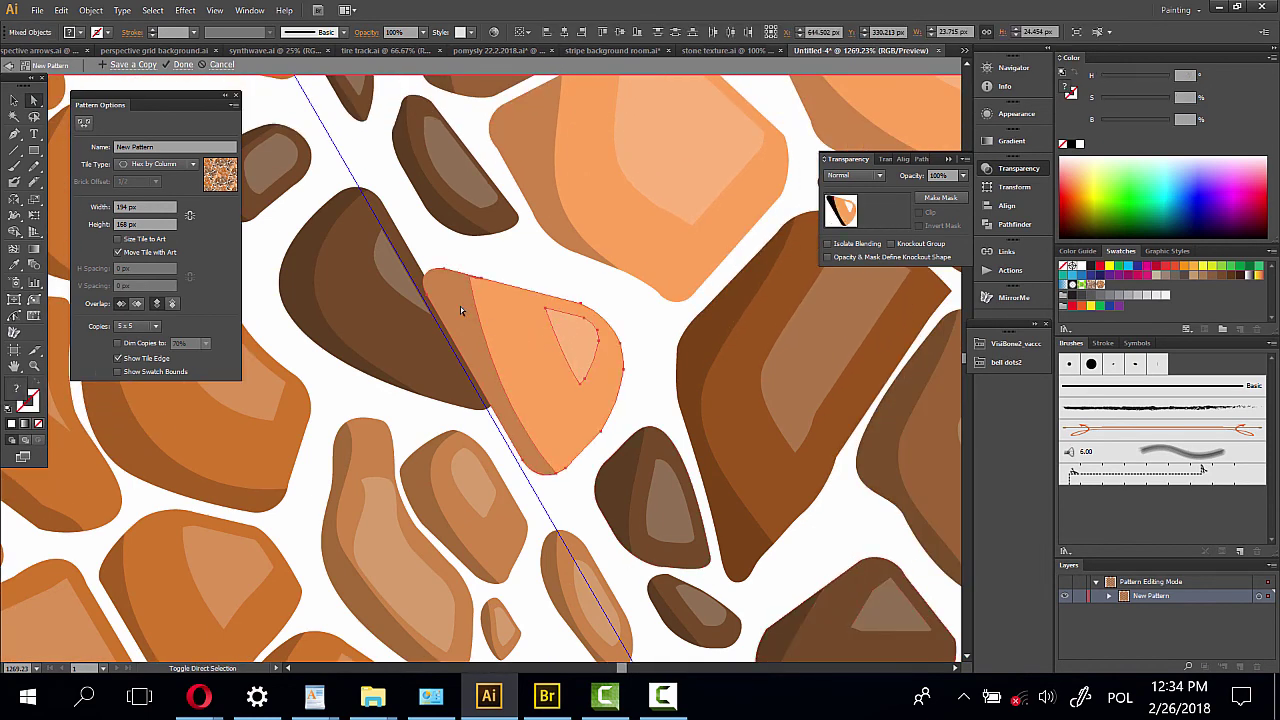
{"action": "mouse_move", "coordinate": [463, 306]}
{"action": "left_mouse_down"}
{"action": "mouse_move", "coordinate": [491, 315]}
{"action": "mouse_move", "coordinate": [577, 194]}
{"action": "mouse_move", "coordinate": [609, 223]}
{"action": "mouse_move", "coordinate": [773, 497]}
{"action": "mouse_move", "coordinate": [866, 586]}
{"action": "mouse_move", "coordinate": [740, 374]}
{"action": "mouse_move", "coordinate": [518, 298]}
{"action": "mouse_move", "coordinate": [400, 371]}
{"action": "mouse_move", "coordinate": [568, 326]}
{"action": "left_mouse_up"}
Zoom out to review the full repeating hex pebble pattern
{"action": "mouse_move", "coordinate": [568, 218]}
{"action": "left_mouse_down"}
{"action": "mouse_move", "coordinate": [606, 326]}
{"action": "mouse_move", "coordinate": [429, 297]}
{"action": "mouse_move", "coordinate": [556, 374]}
{"action": "left_mouse_up"}
{"action": "mouse_move", "coordinate": [668, 387]}
{"action": "left_mouse_down"}
{"action": "mouse_move", "coordinate": [357, 380]}
{"action": "mouse_move", "coordinate": [717, 437]}
{"action": "mouse_move", "coordinate": [791, 294]}
{"action": "mouse_move", "coordinate": [281, 373]}
{"action": "mouse_move", "coordinate": [428, 363]}
{"action": "left_mouse_up"}
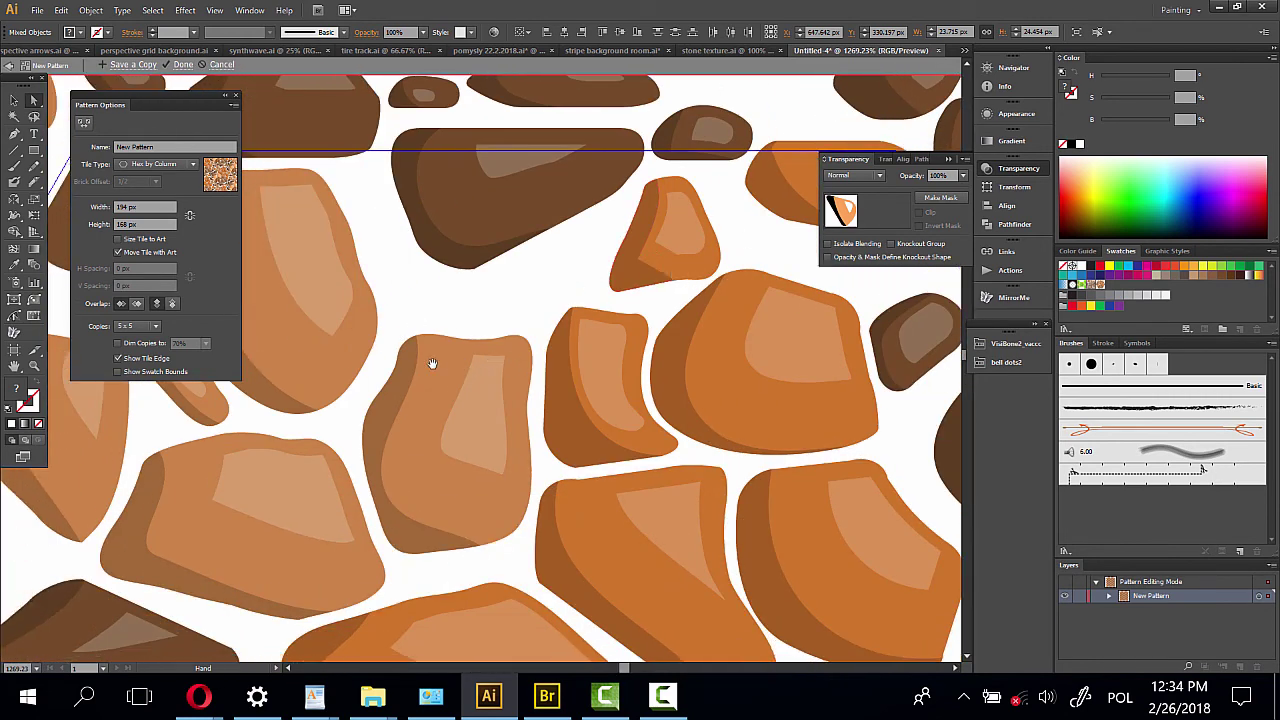
{"action": "left_click", "coordinate": [33, 366]}
{"action": "left_click", "coordinate": [509, 423], "text": "alt"}
{"action": "mouse_move", "coordinate": [509, 423]}
{"action": "left_mouse_down"}
{"action": "mouse_move", "coordinate": [657, 413]}
{"action": "mouse_move", "coordinate": [680, 449]}
{"action": "mouse_move", "coordinate": [670, 455]}
{"action": "left_mouse_up"}
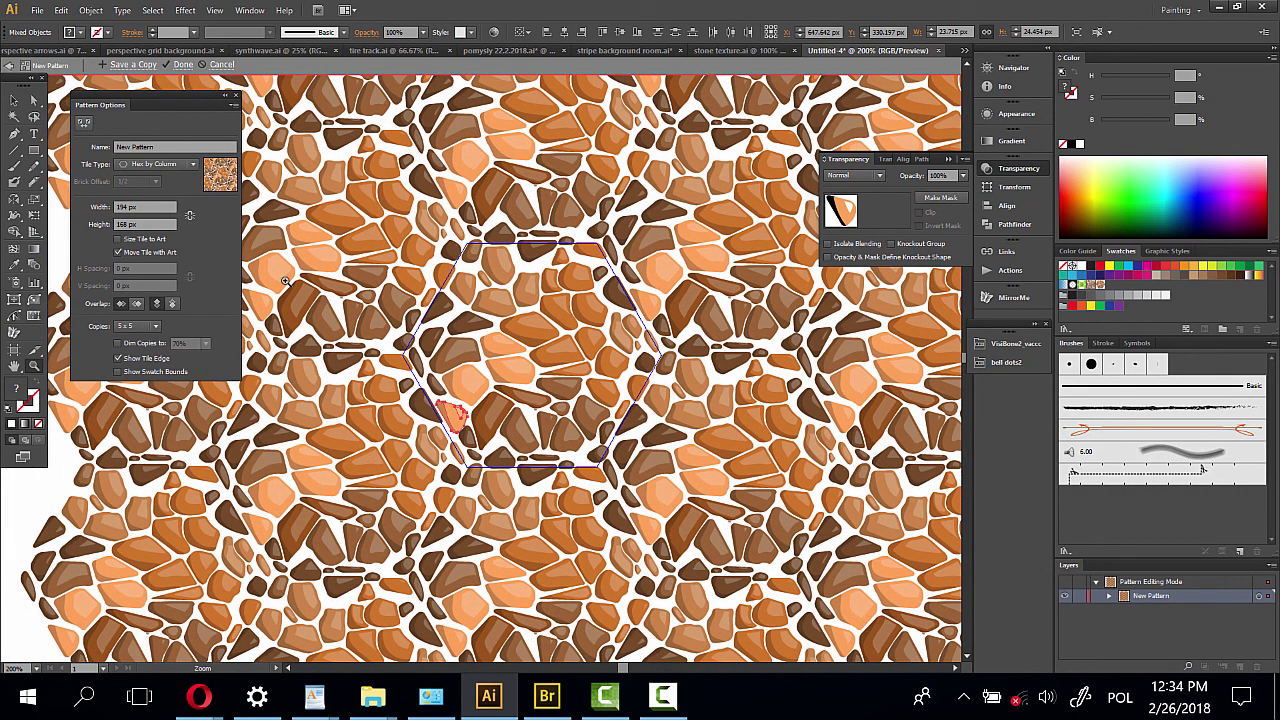
Exit pattern editing to save the pebble swatch and move to empty artboard space
{"action": "left_click", "coordinate": [183, 65]}
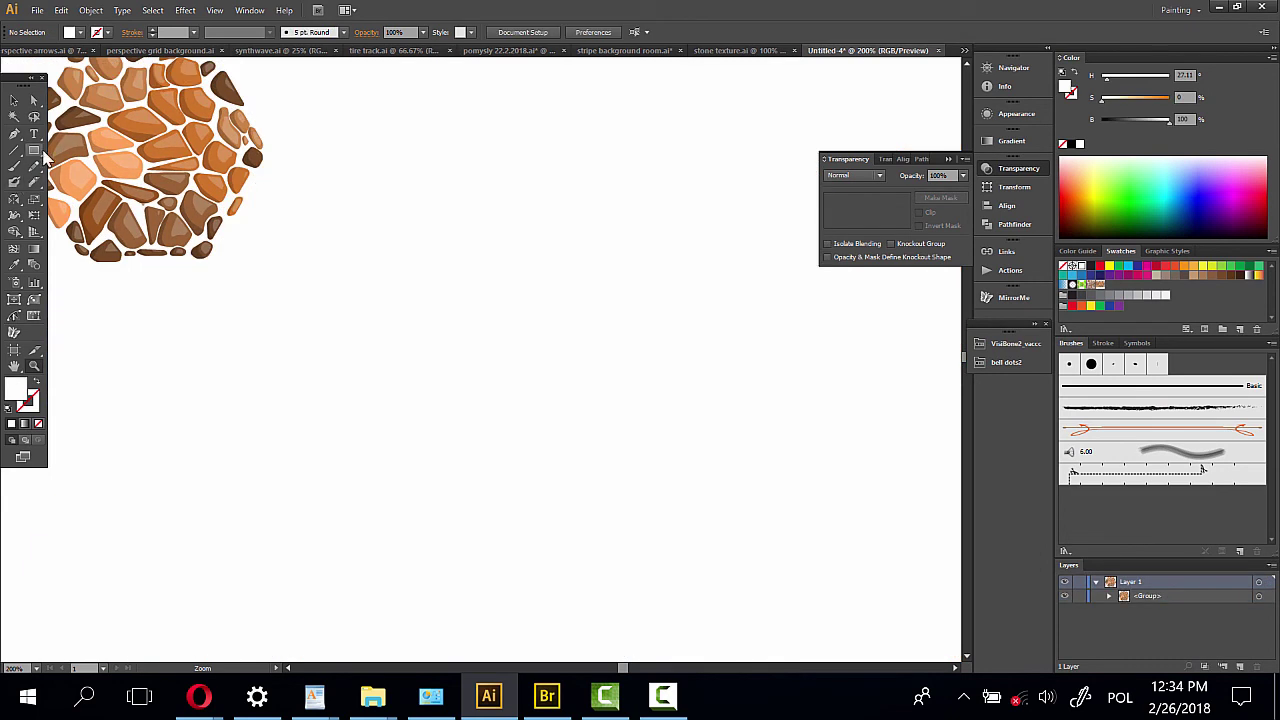
{"action": "left_click", "coordinate": [475, 394], "text": "alt"}
{"action": "left_click_drag", "start_coordinate": [517, 431], "coordinate": [363, 354]}
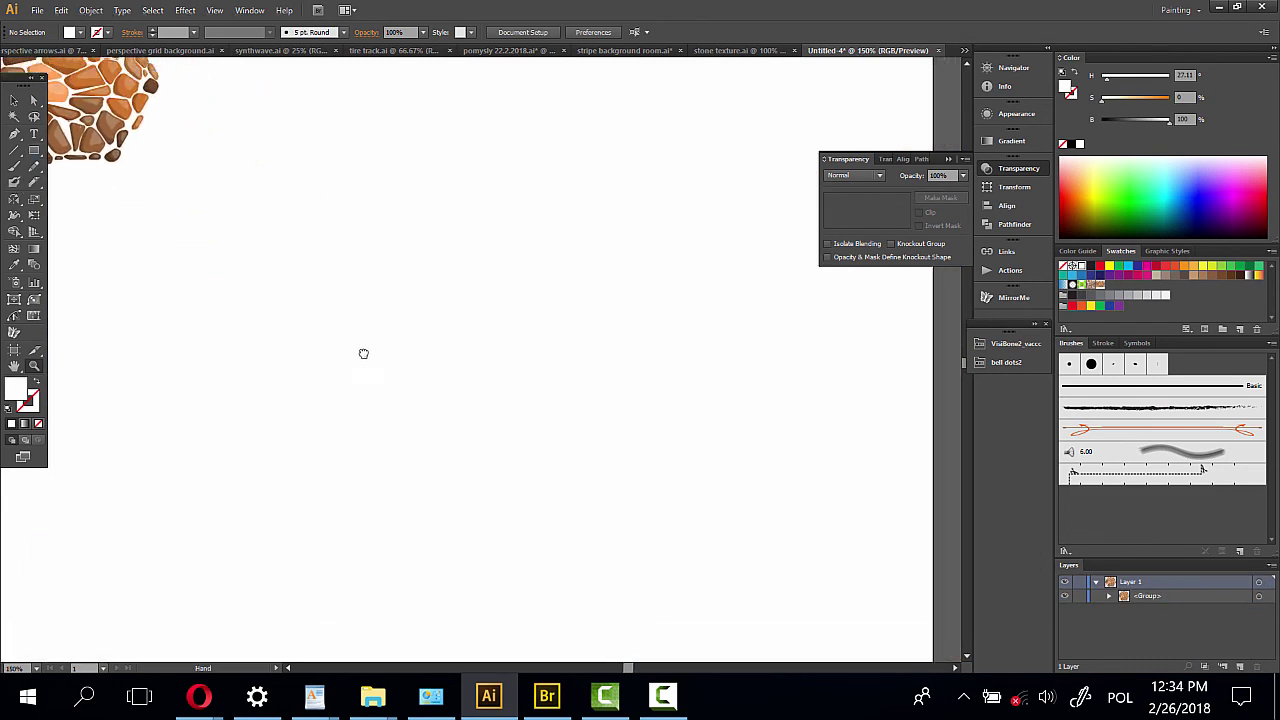
{"action": "scroll", "coordinate": [363, 354], "scroll_direction": "up", "scroll_amount": 3}
Draw a large rectangle filled with the pebble pattern swatch and zoom in on the repeat
{"action": "left_click", "coordinate": [34, 150]}
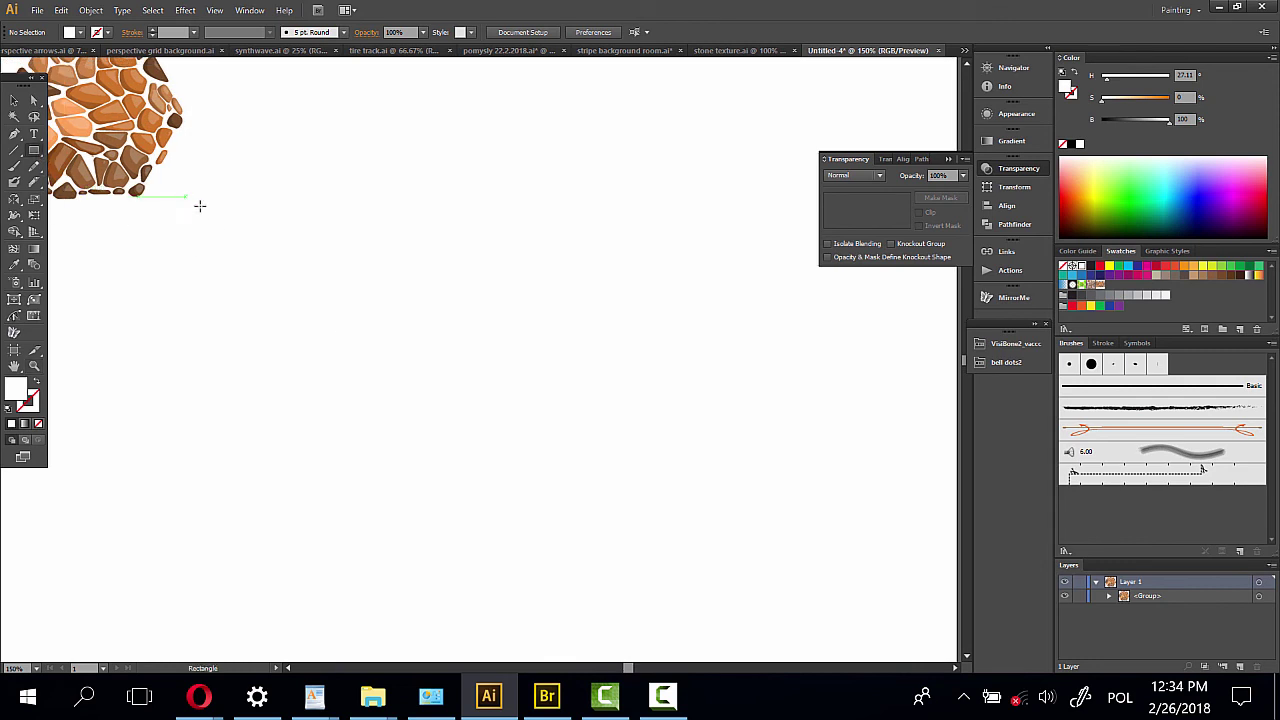
{"action": "mouse_move", "coordinate": [185, 197]}
{"action": "left_mouse_down"}
{"action": "mouse_move", "coordinate": [862, 613]}
{"action": "mouse_move", "coordinate": [894, 577]}
{"action": "mouse_move", "coordinate": [910, 640]}
{"action": "left_mouse_up"}
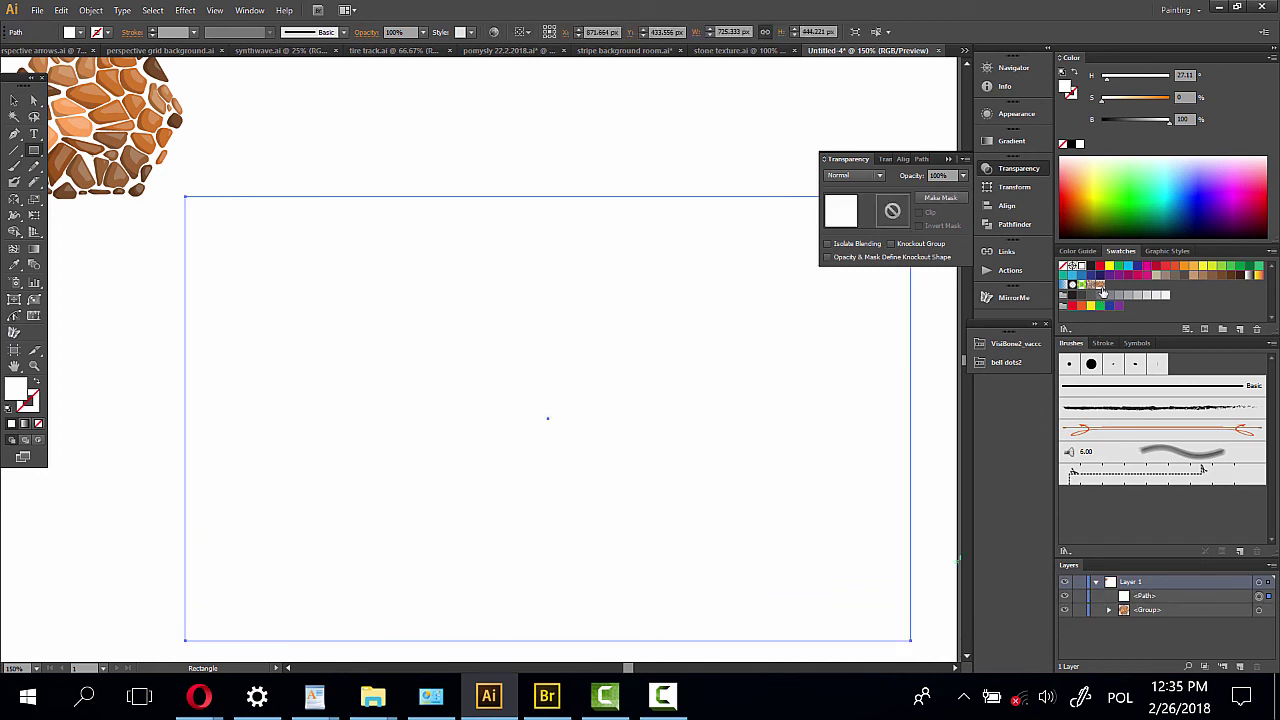
{"action": "left_click", "coordinate": [1099, 288]}
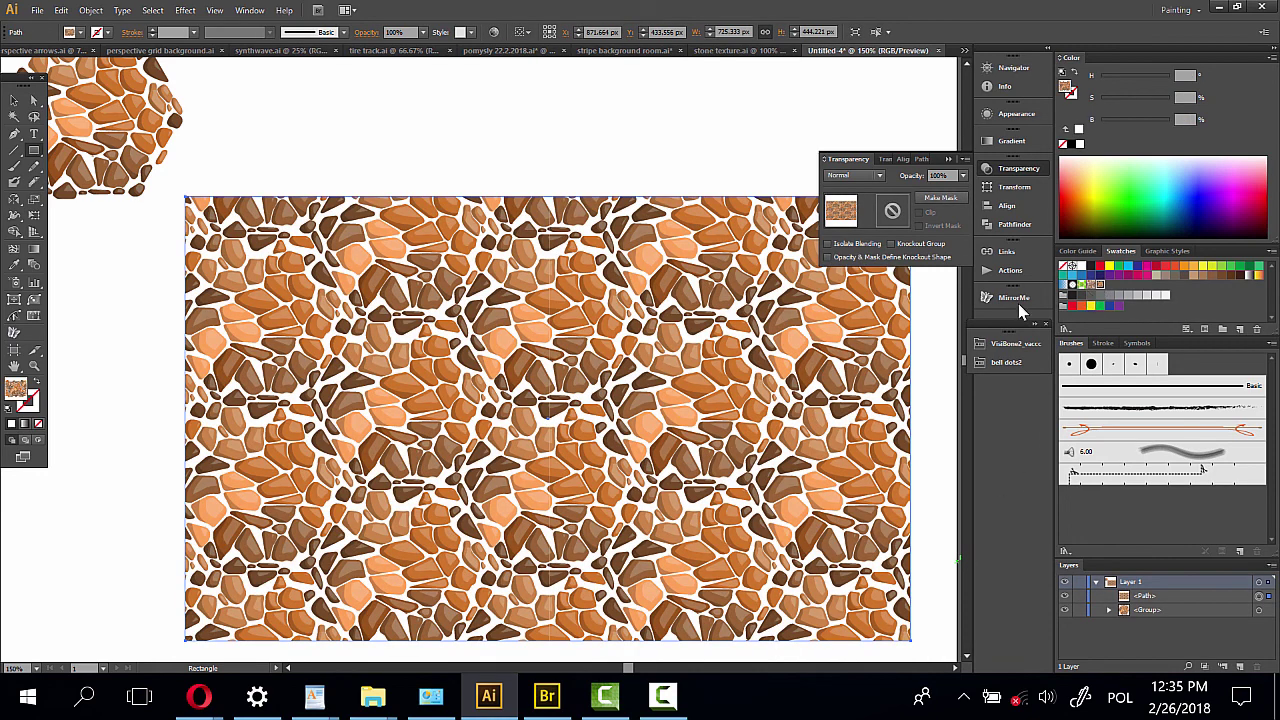
{"action": "left_click_drag", "start_coordinate": [147, 401], "coordinate": [109, 331]}
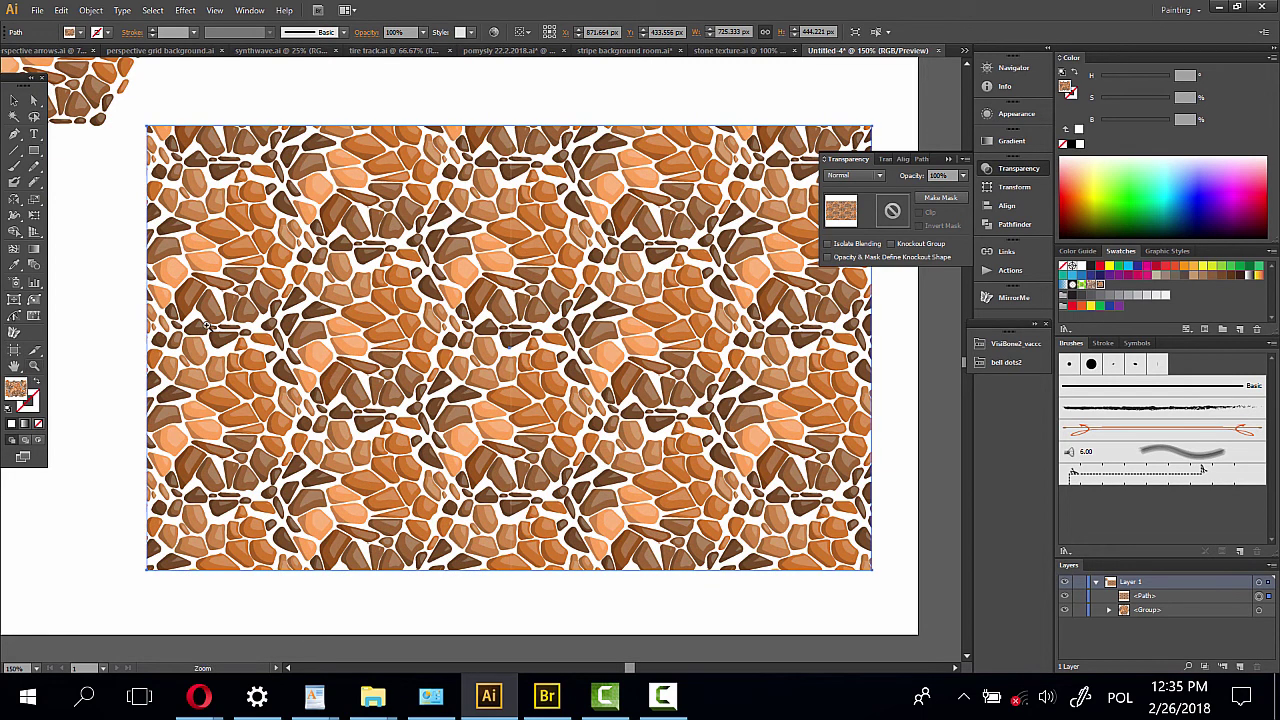
{"action": "left_click_drag", "start_coordinate": [226, 152], "coordinate": [722, 500]}
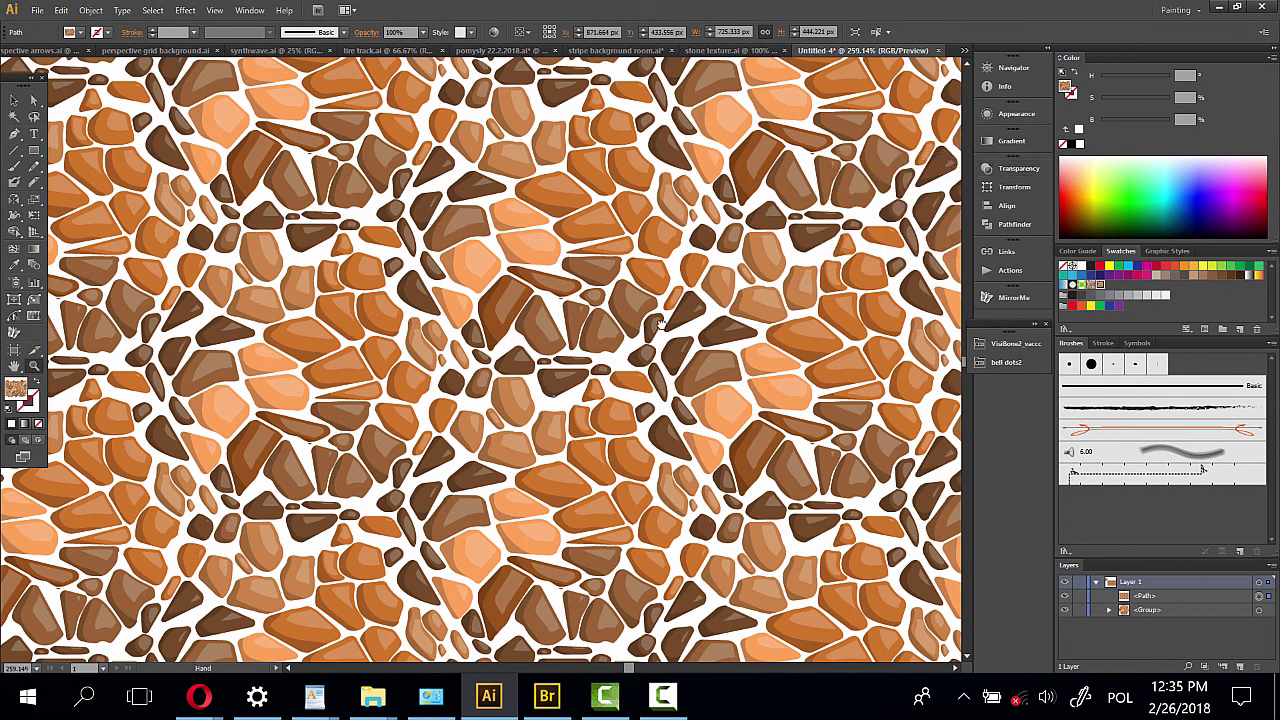
{"action": "mouse_move", "coordinate": [758, 273]}
{"action": "left_mouse_down"}
{"action": "mouse_move", "coordinate": [740, 243]}
{"action": "mouse_move", "coordinate": [674, 265]}
{"action": "left_mouse_up"}
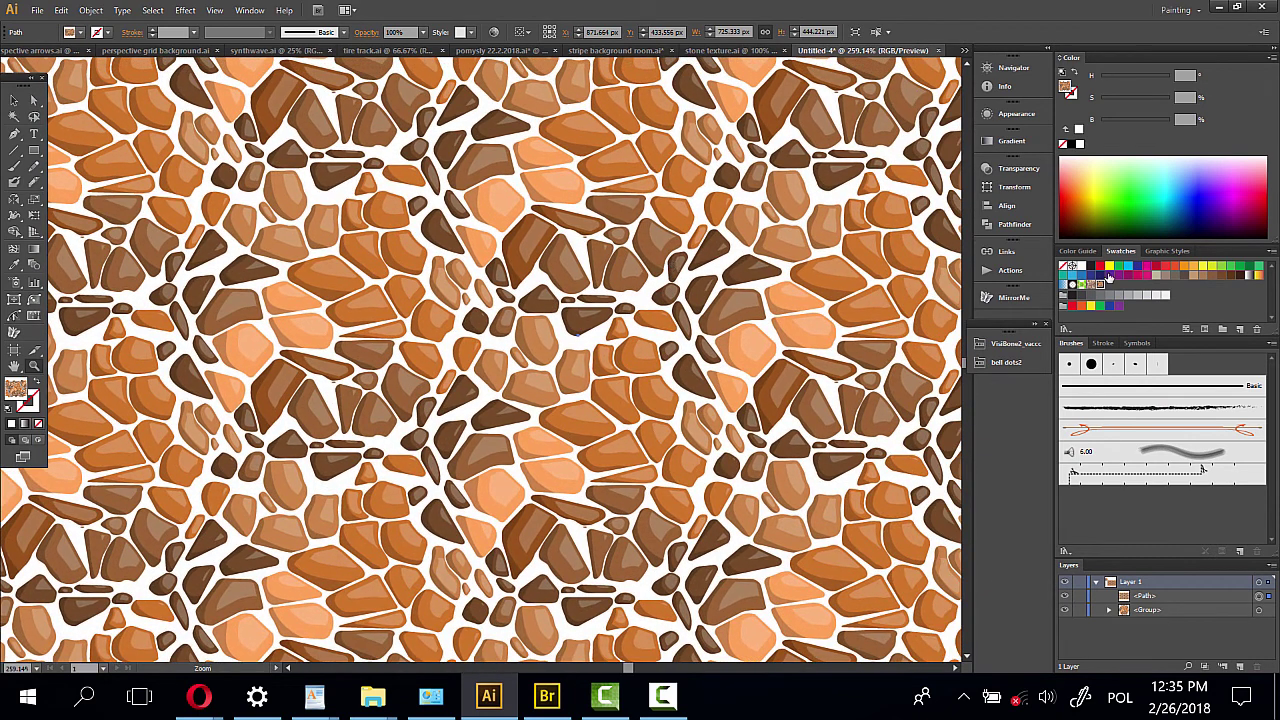